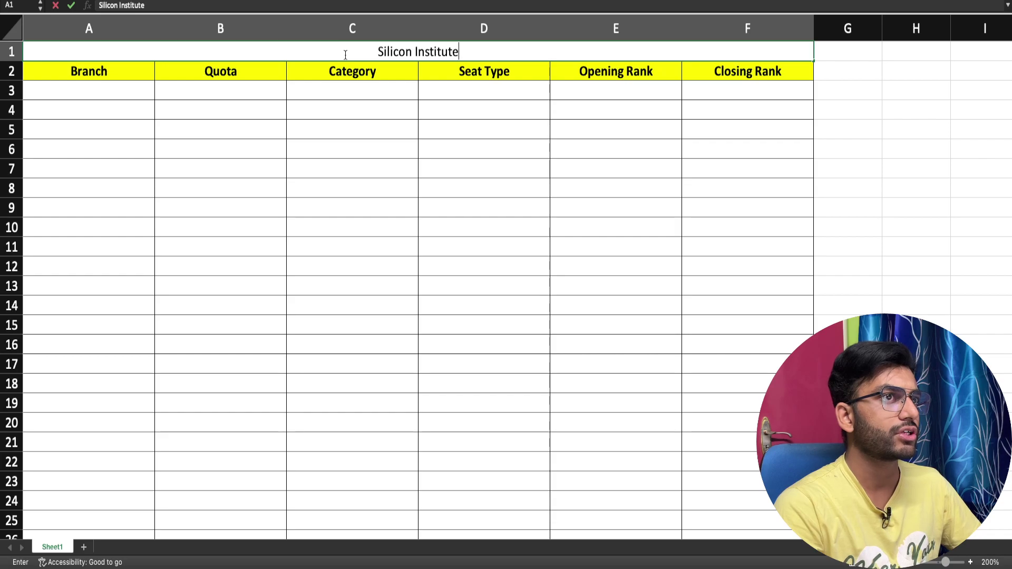
Complete the row 1 title as "Silicon Institute of Technology, Bhubaneswar" and make it bold
text(logy)
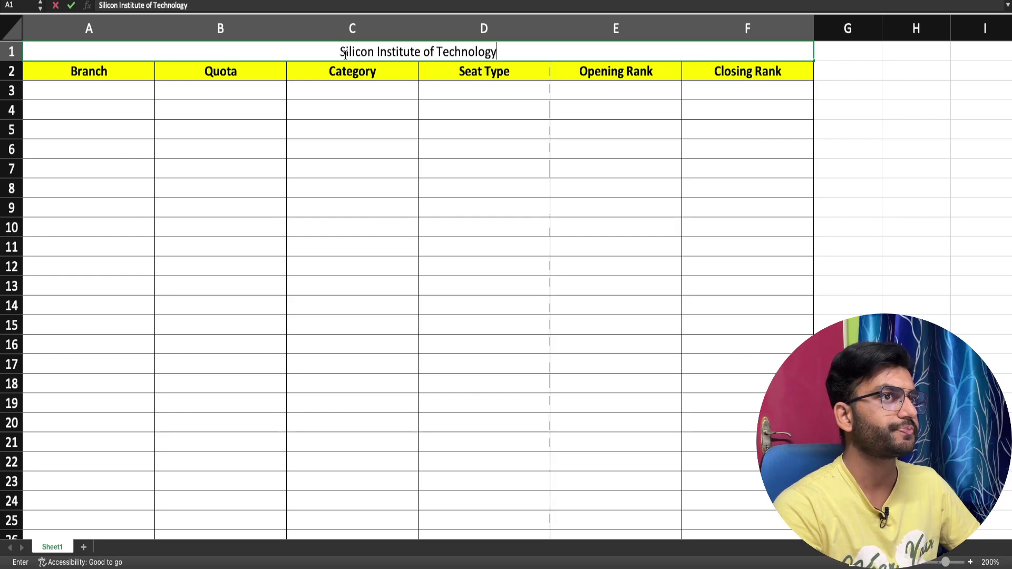
text(, Bhubaneswar)
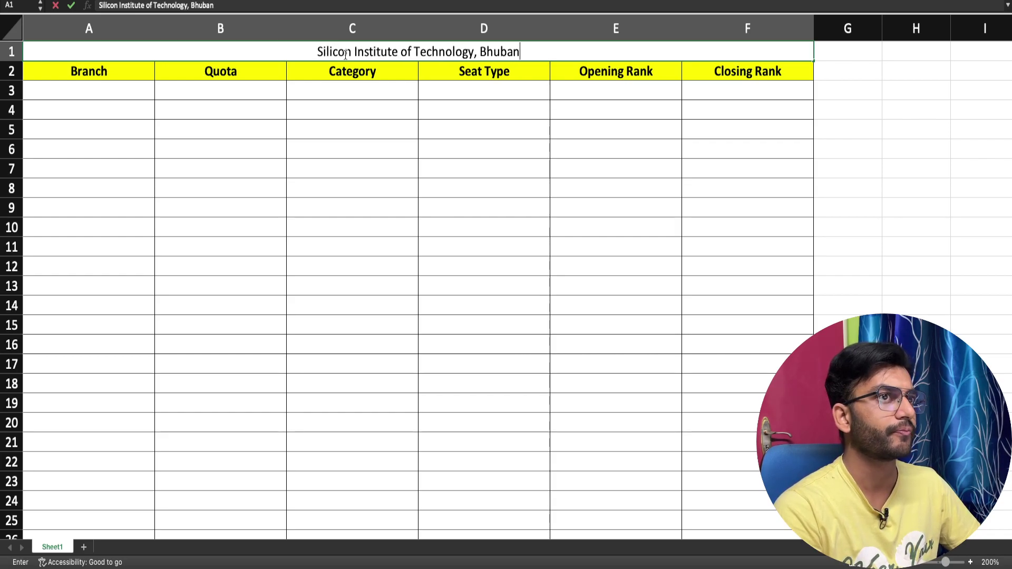
click(341, 84)
click(342, 50)
key(ctrl+b)
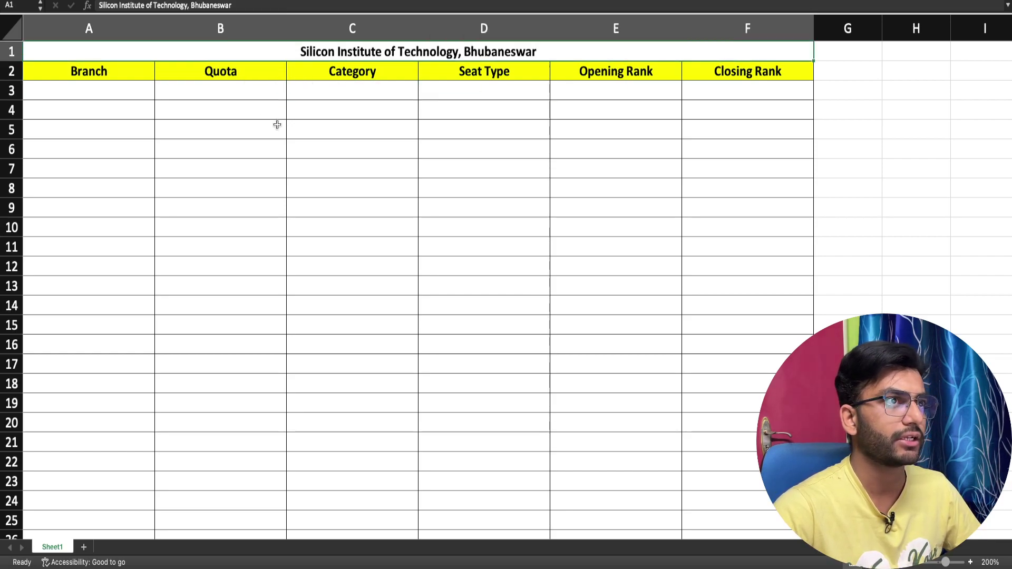
Fill in row 3 with CSE as the branch and JEE MAIN as the quota
click(133, 89)
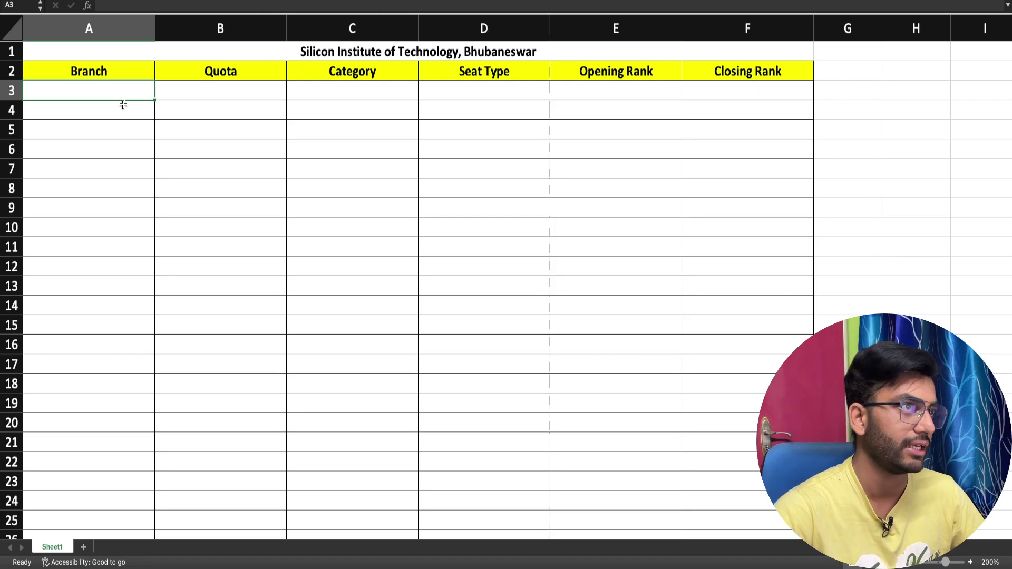
text(CSE)
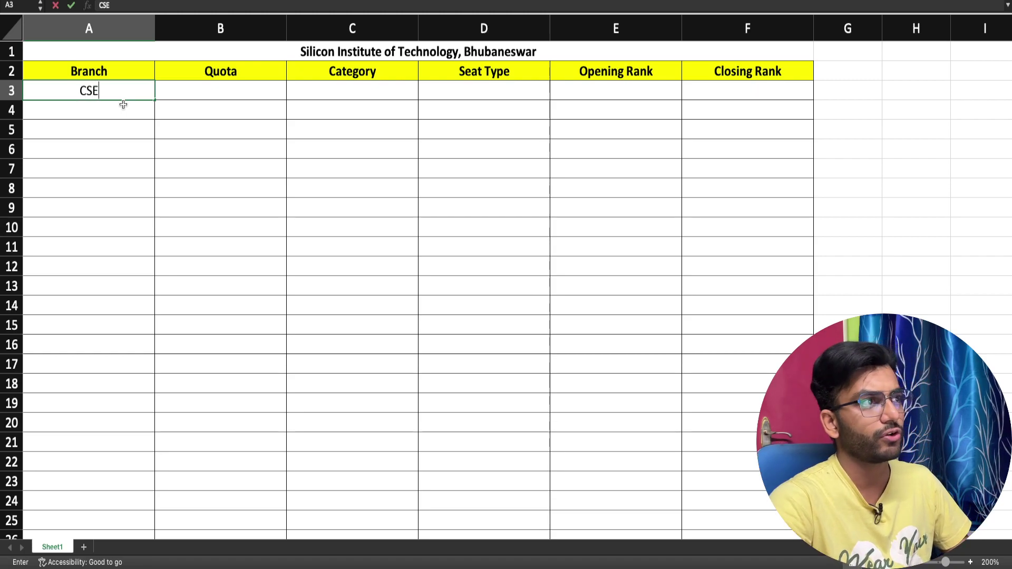
key(Return)
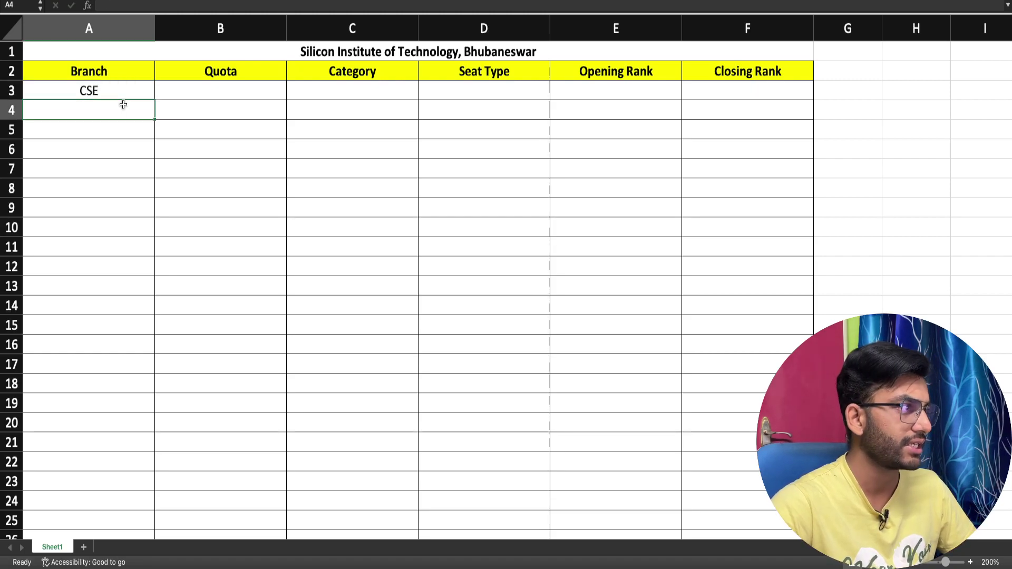
key(Up)
key(Right)
text(H)
key(BackSpace)
text(JEE MAIN)
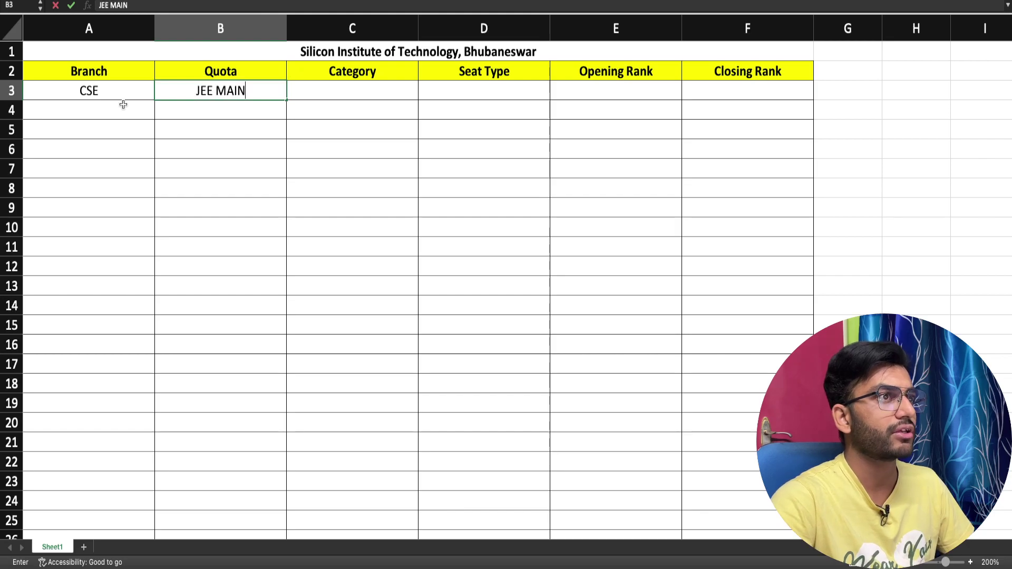
key(Tab)
Enter GENERAL as the category and GENDER NEUTRAL as the seat type in row 3
text(GENERAL)
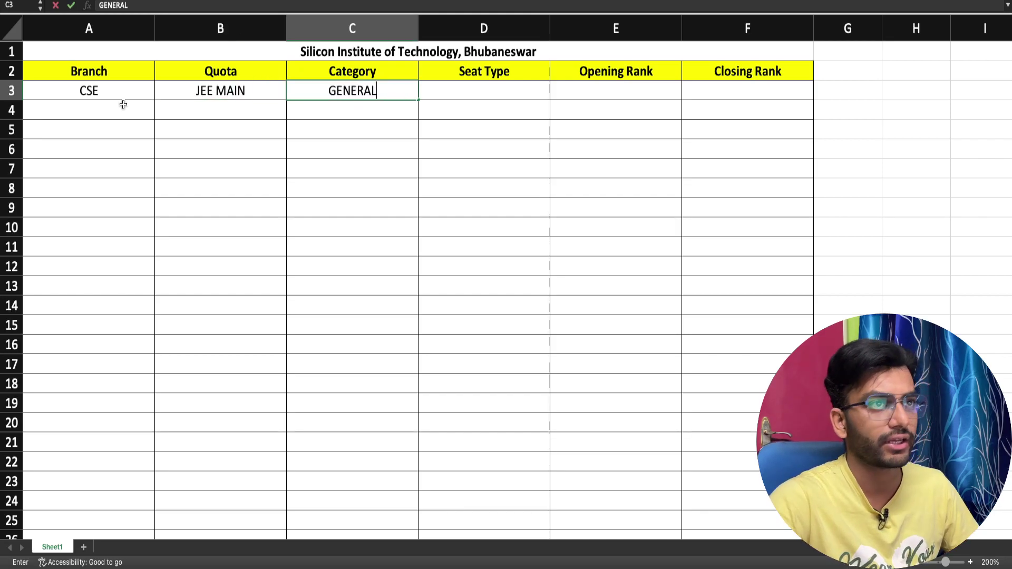
key(Tab)
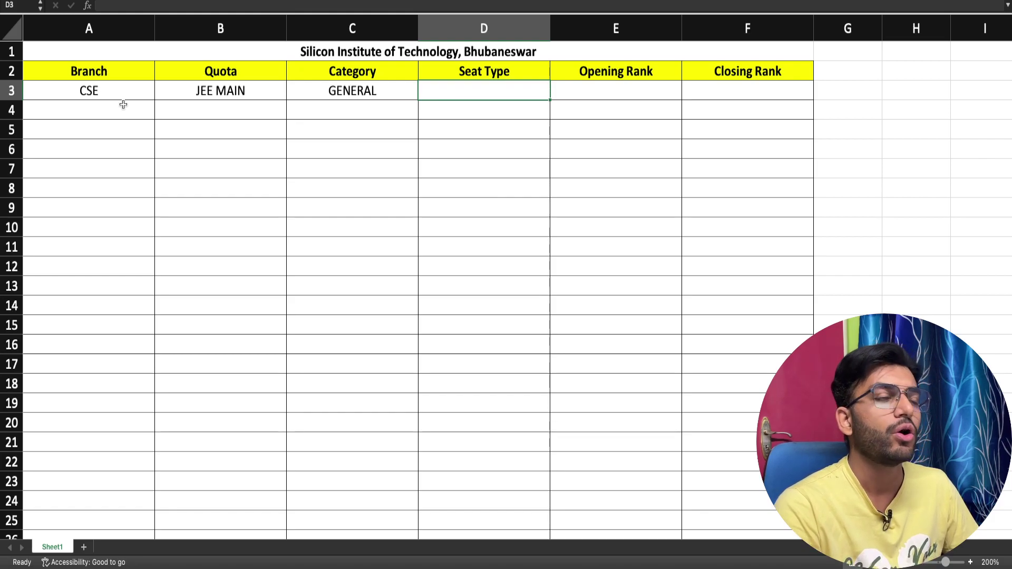
text(GENDER)
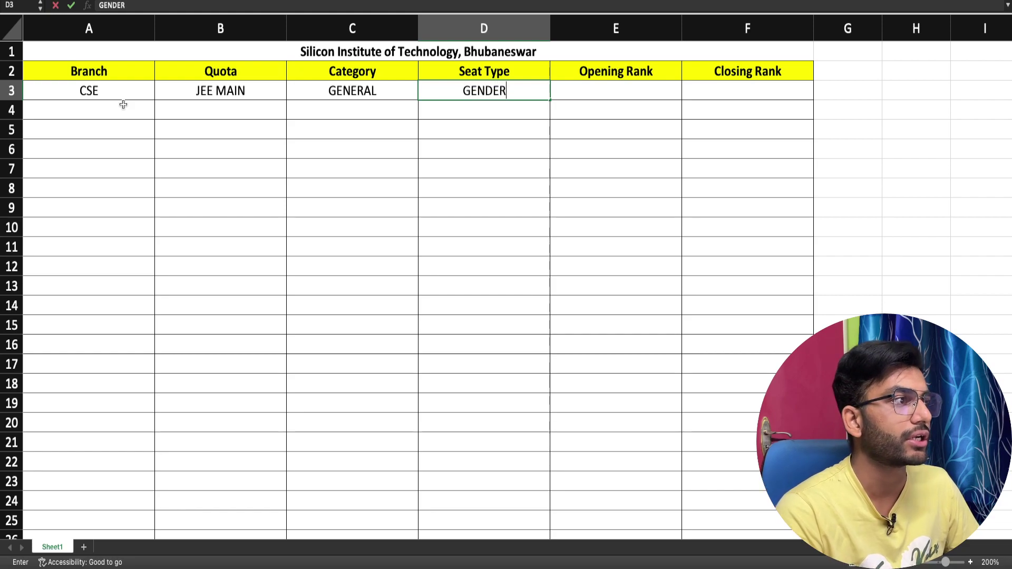
text( NEUTRAL)
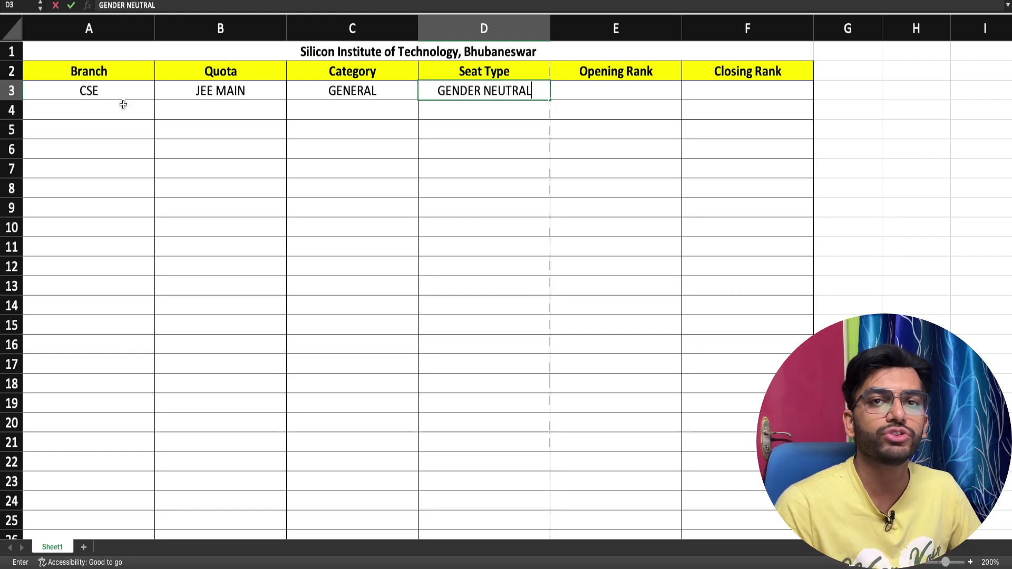
key(Tab)
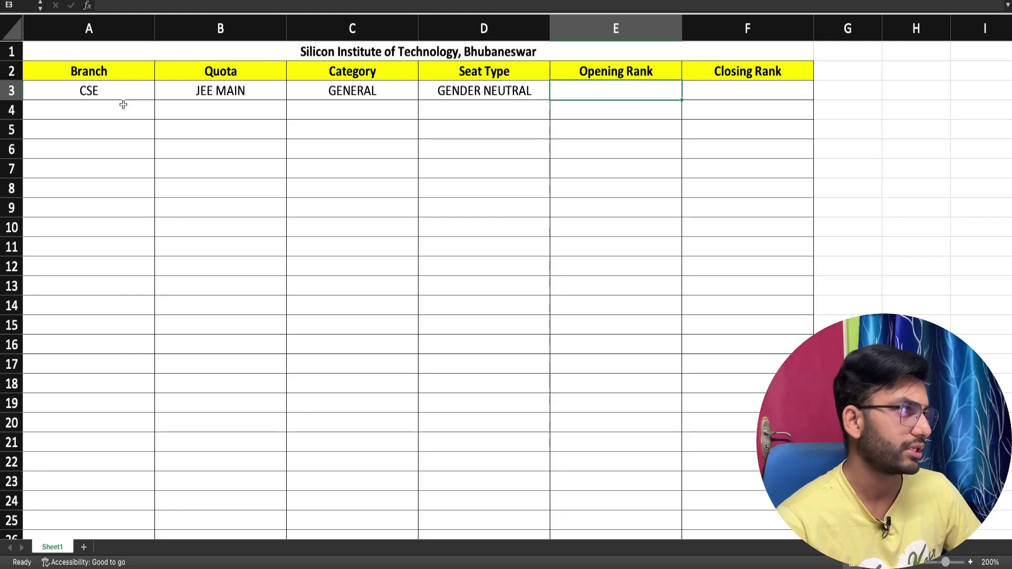
Enter the row 3 opening rank 45,395 and closing rank 1,54,817
text(45,)
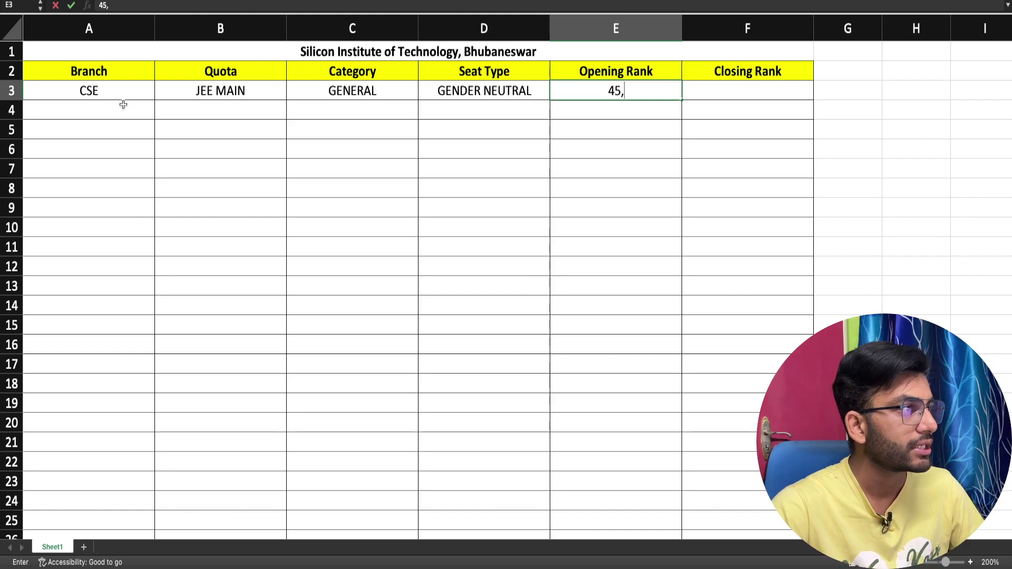
text(395)
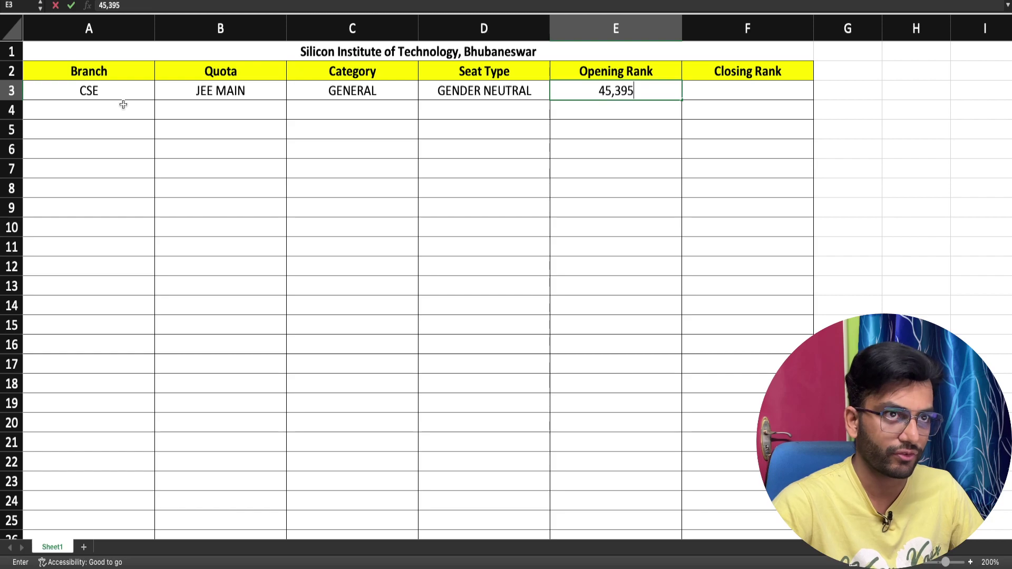
key(Tab)
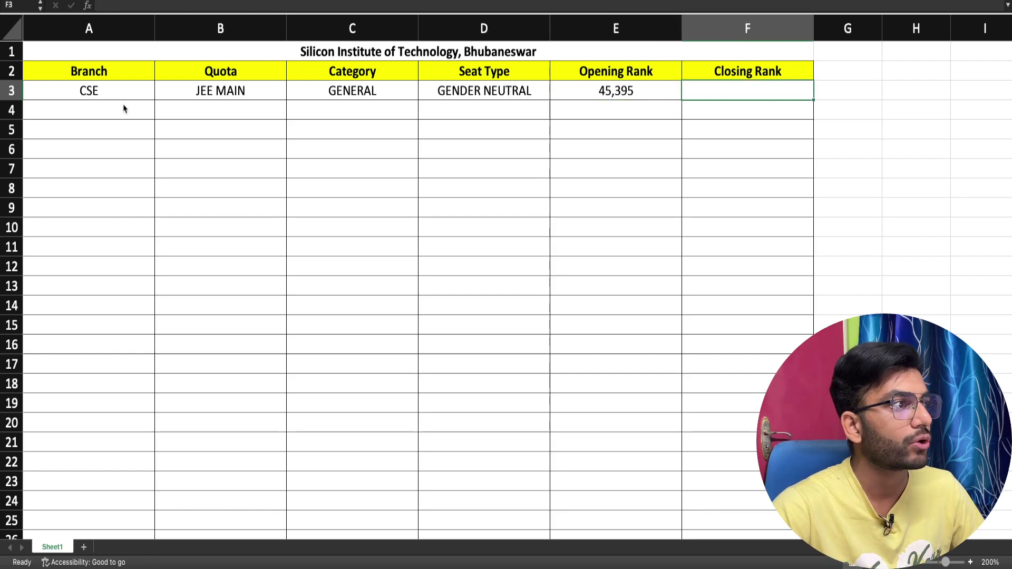
text(1,5)
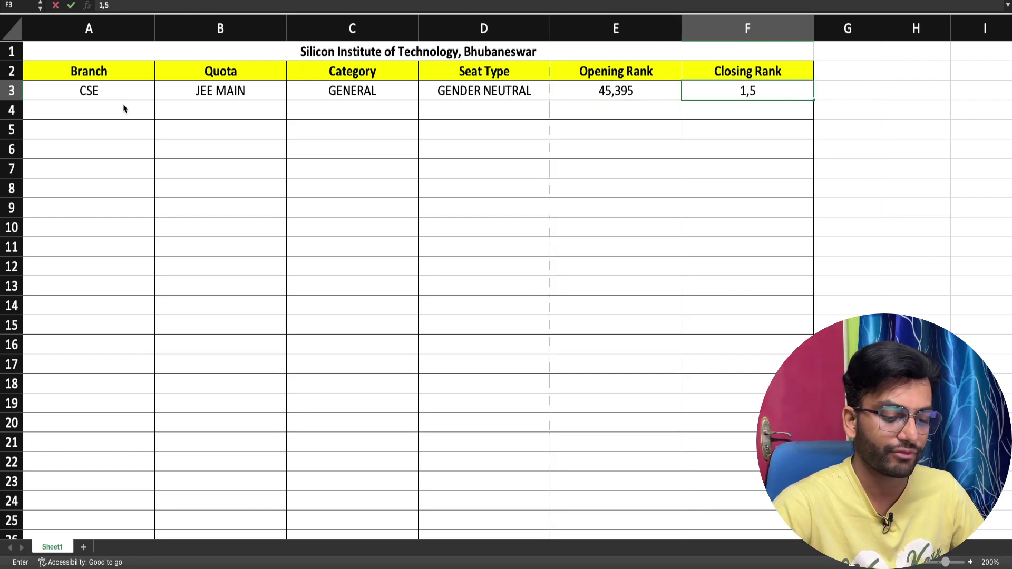
text(4,817)
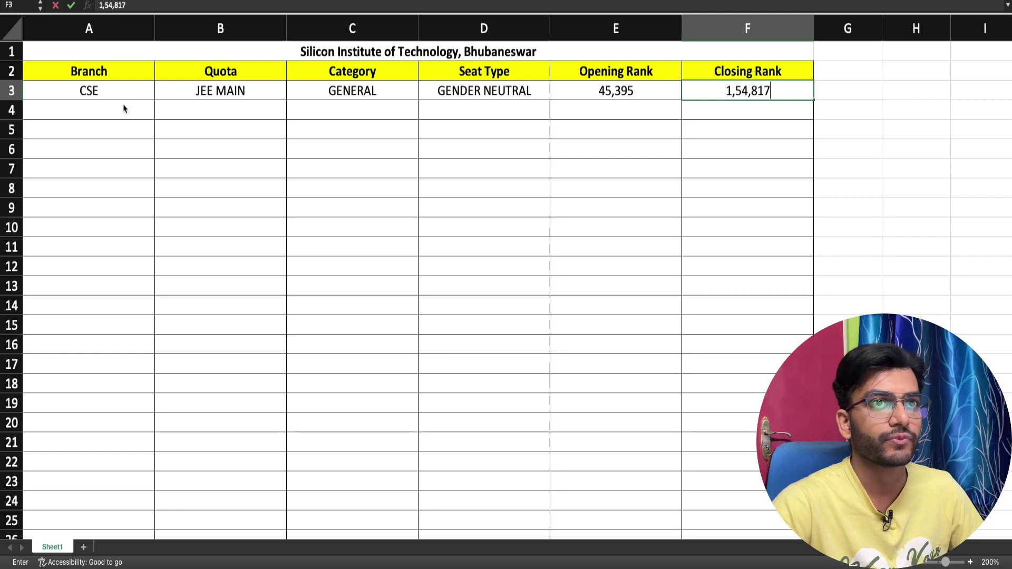
key(Return)
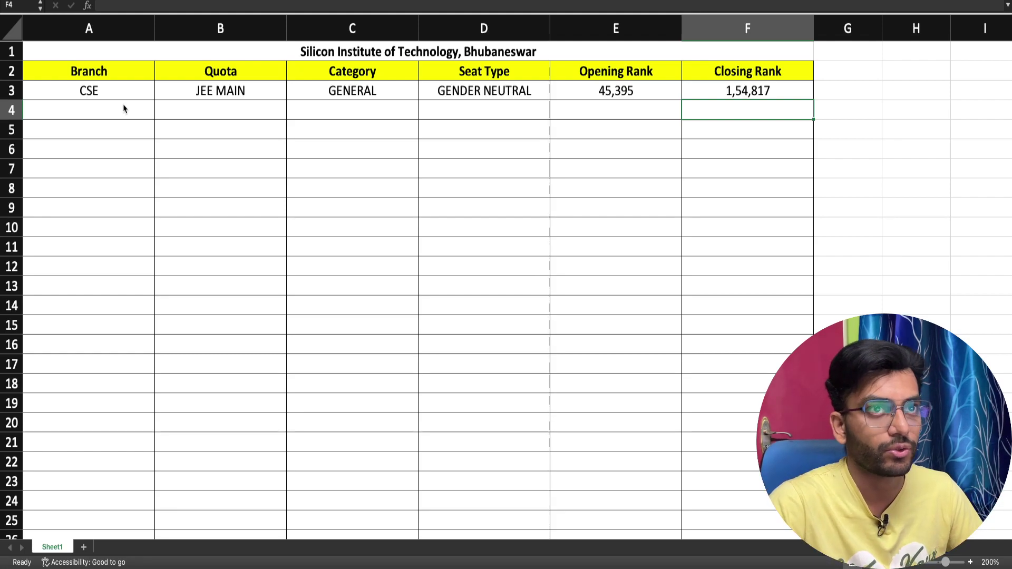
Fill in row 4 with CSE as the branch and OUTSIDE ODISHA as the quota
key(Left)
key(Left)
key(Left)
key(Left)
key(Left)
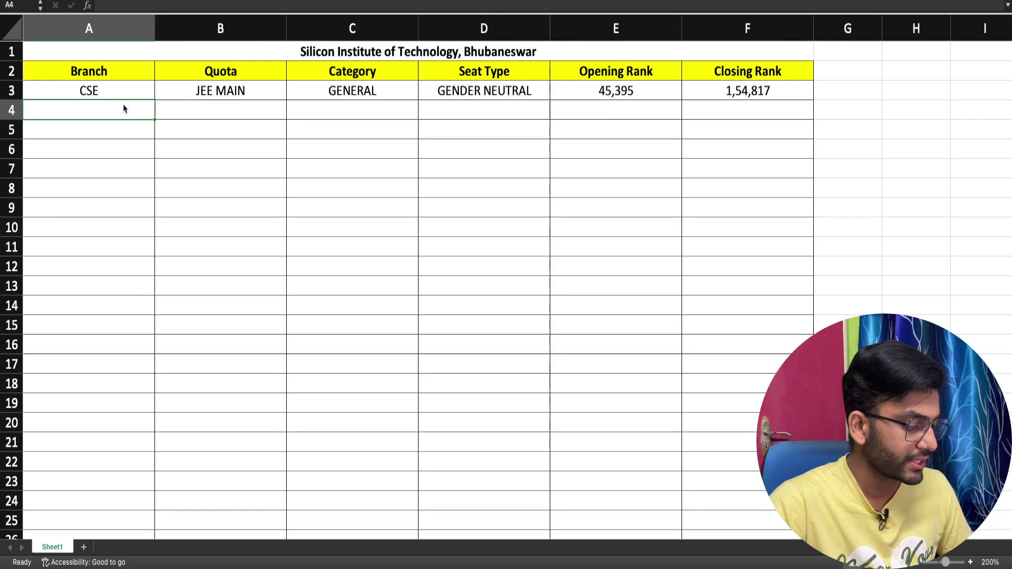
text(CSE)
key(Return)
key(Up)
key(Right)
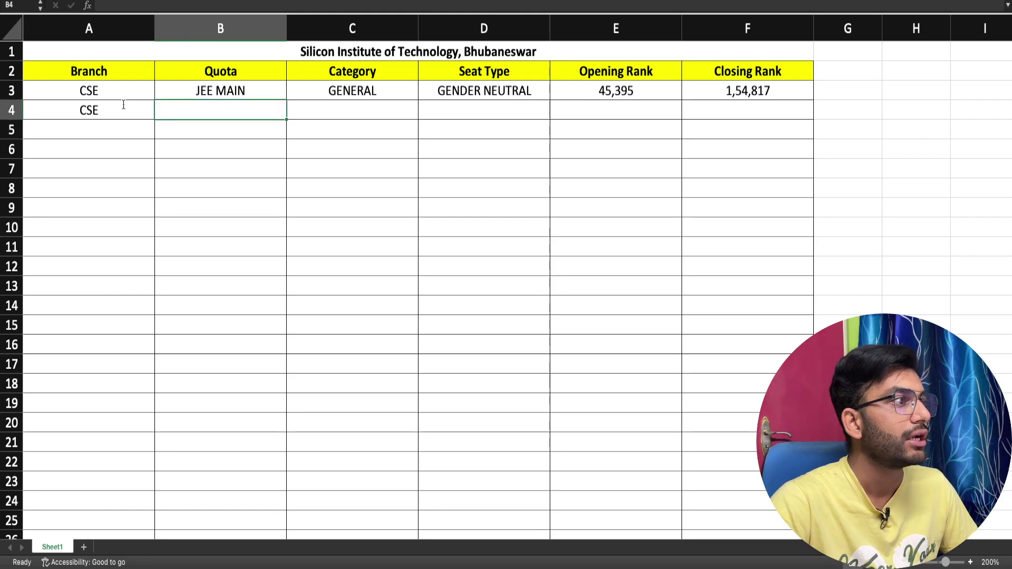
text(O)
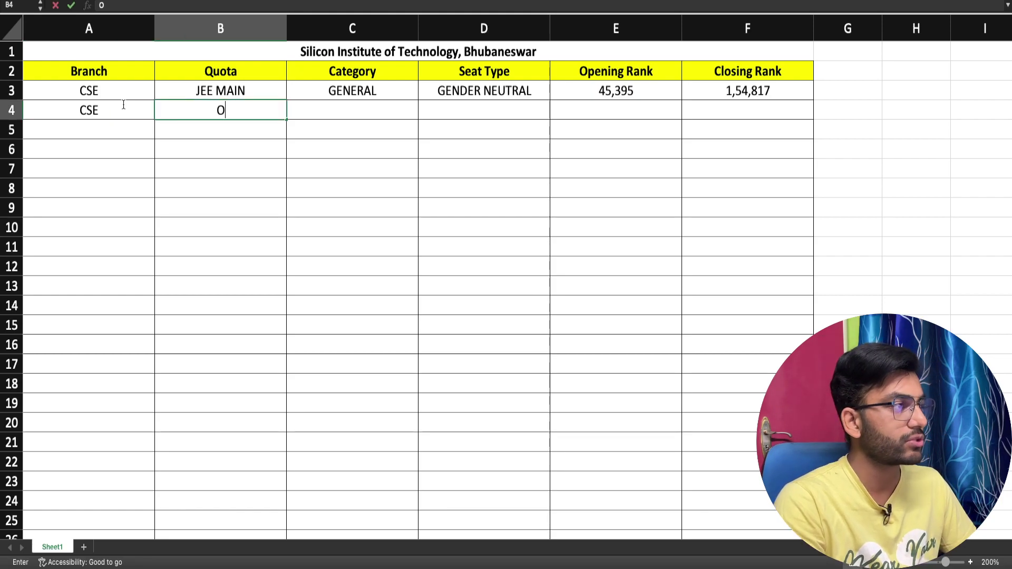
text(UTSIDE ODISHA)
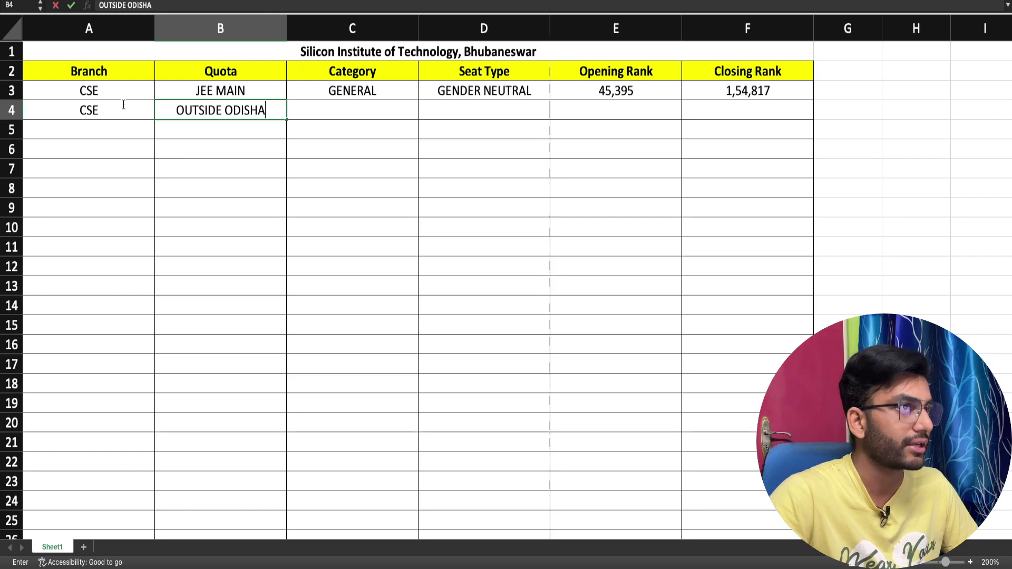
key(Tab)
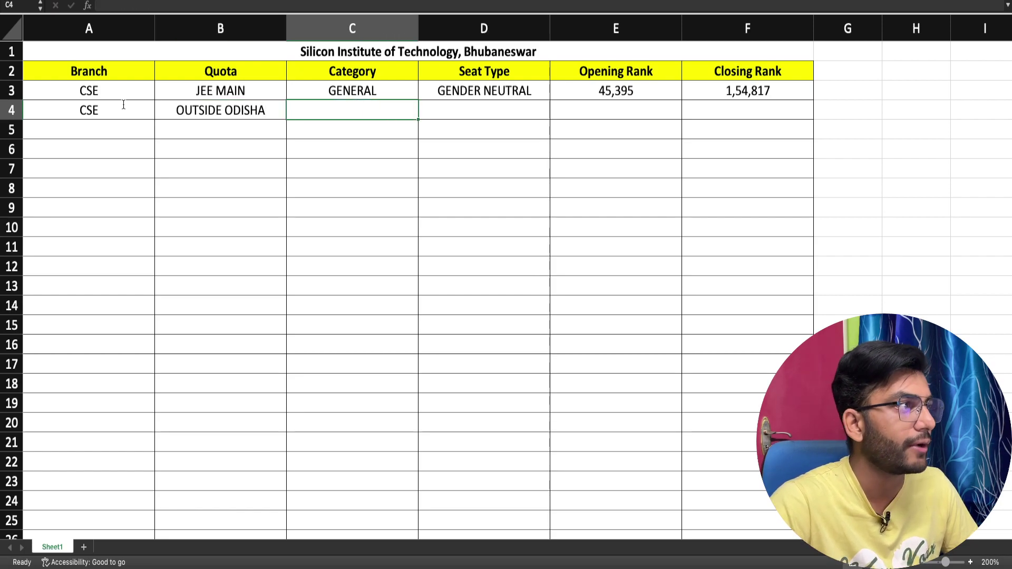
Enter GENERAL as the category and GENDER NEUTRAL as the seat type in row 4
text(GENERAL)
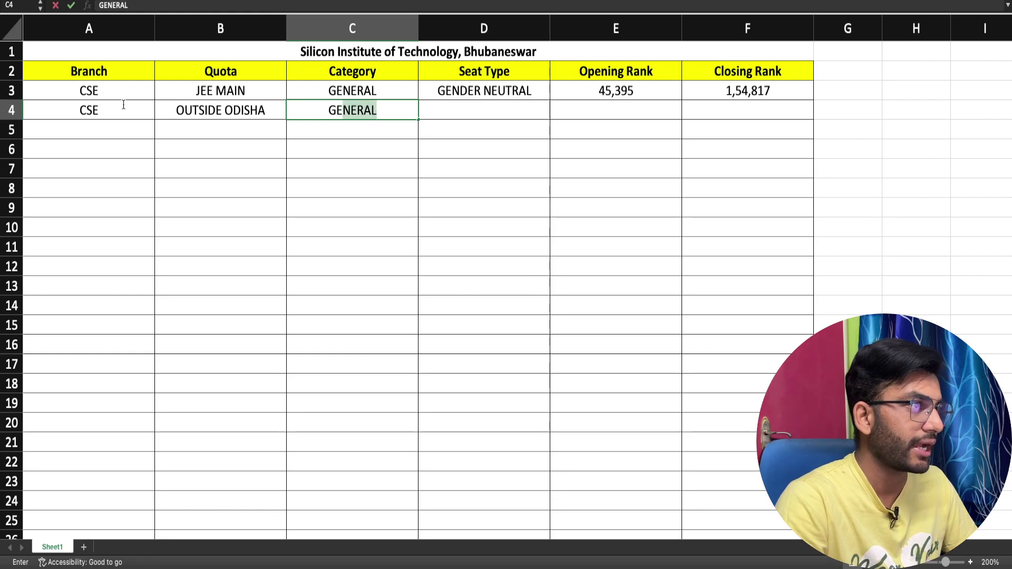
key(Tab)
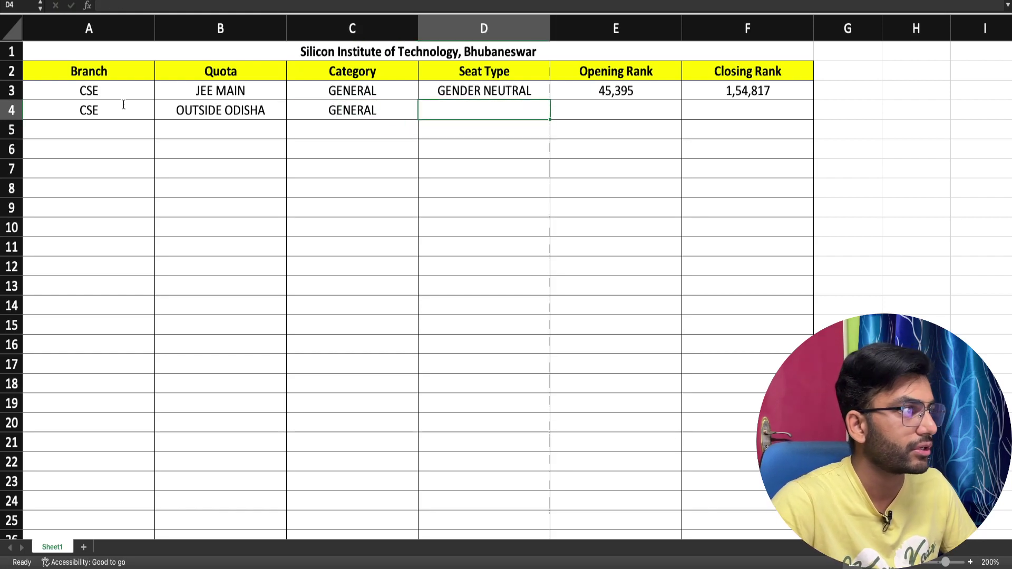
text(G)
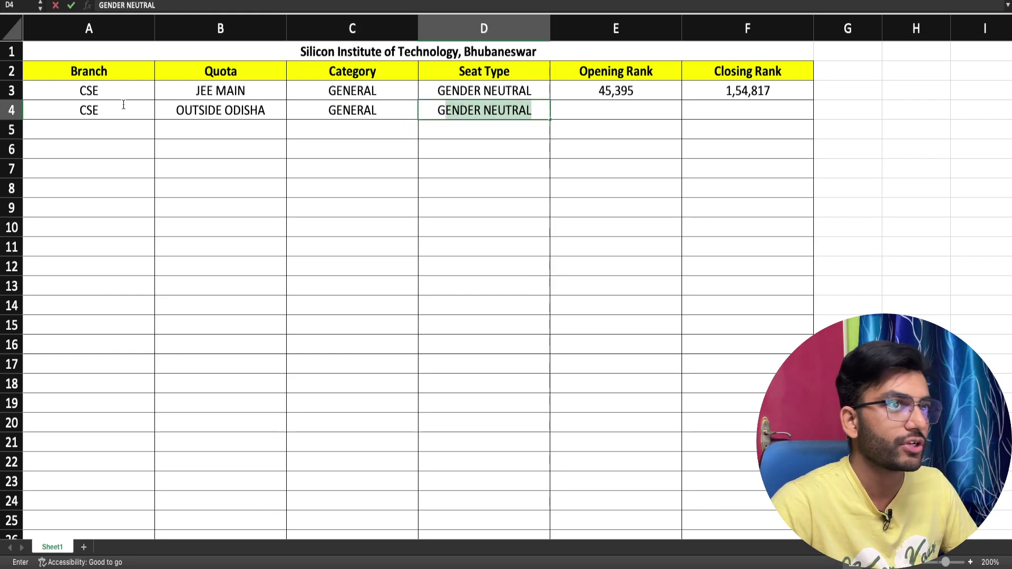
key(Tab)
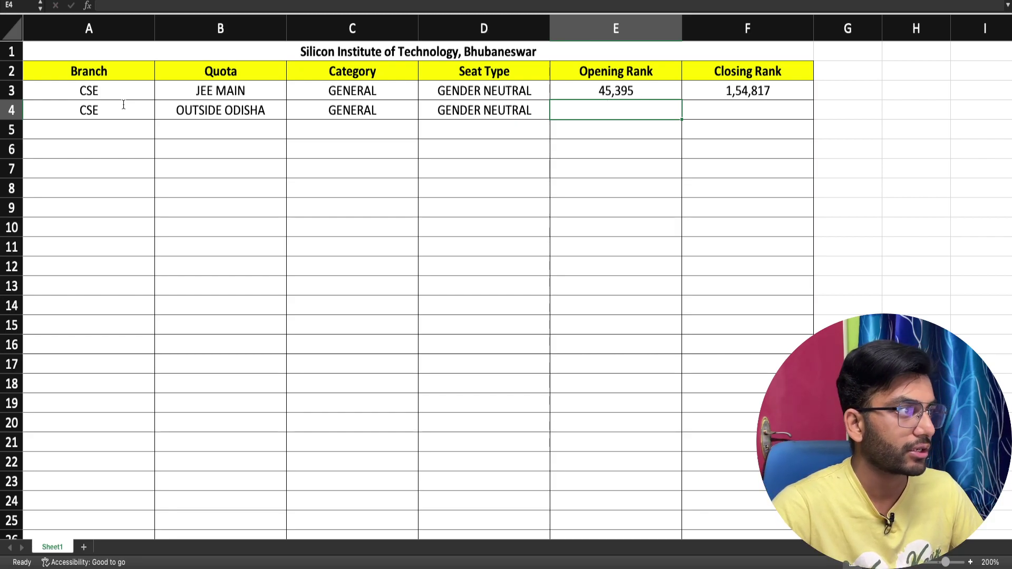
Enter the row 4 opening rank 92,810 and closing rank 1,82,697
text(92,)
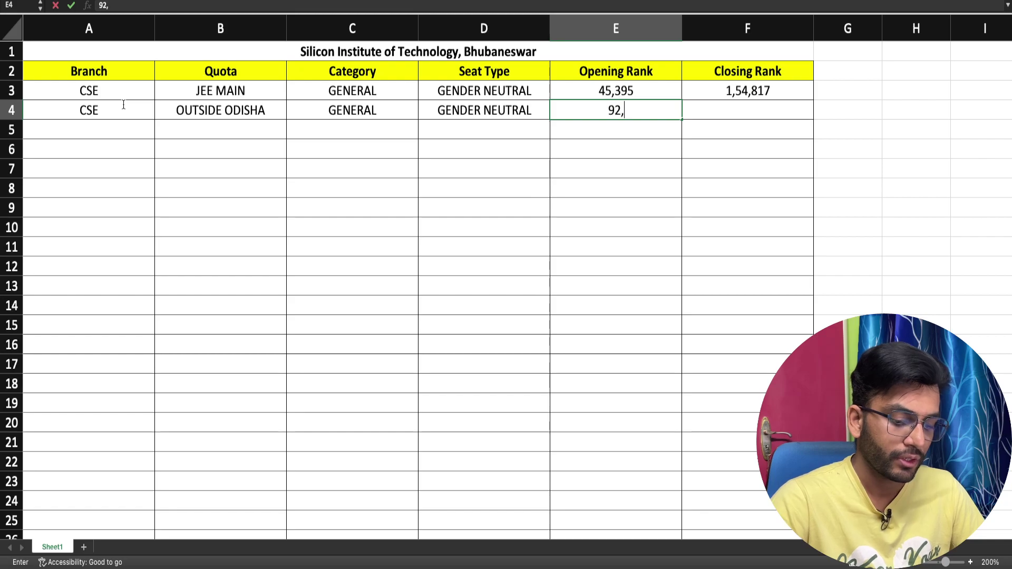
text(810)
key(Tab)
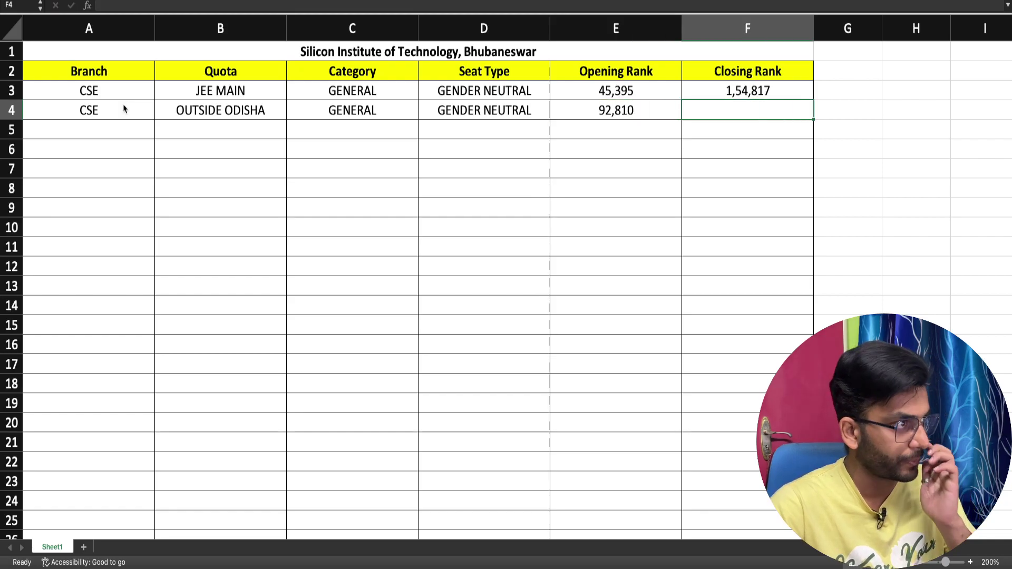
text(1,82,)
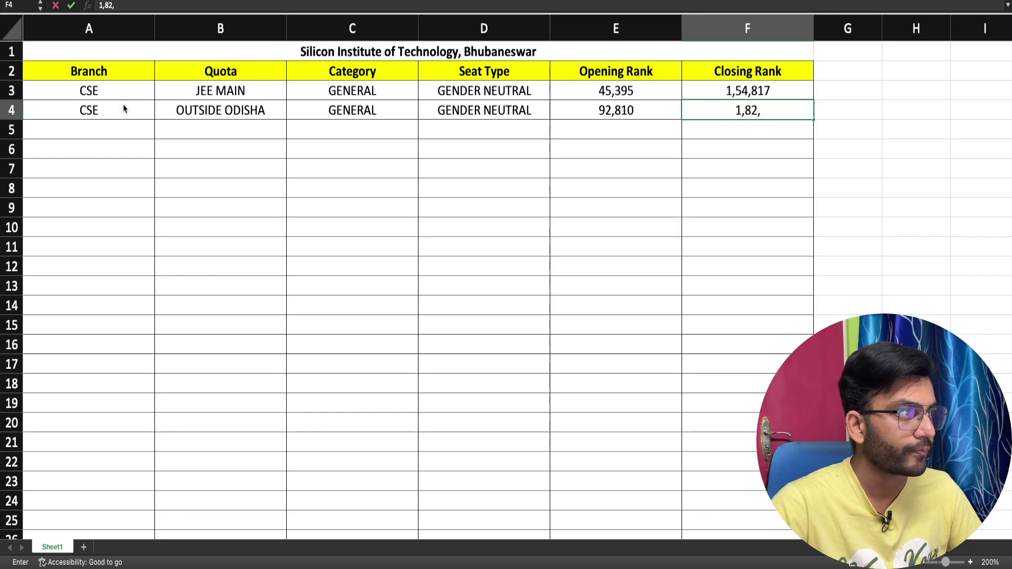
text(697)
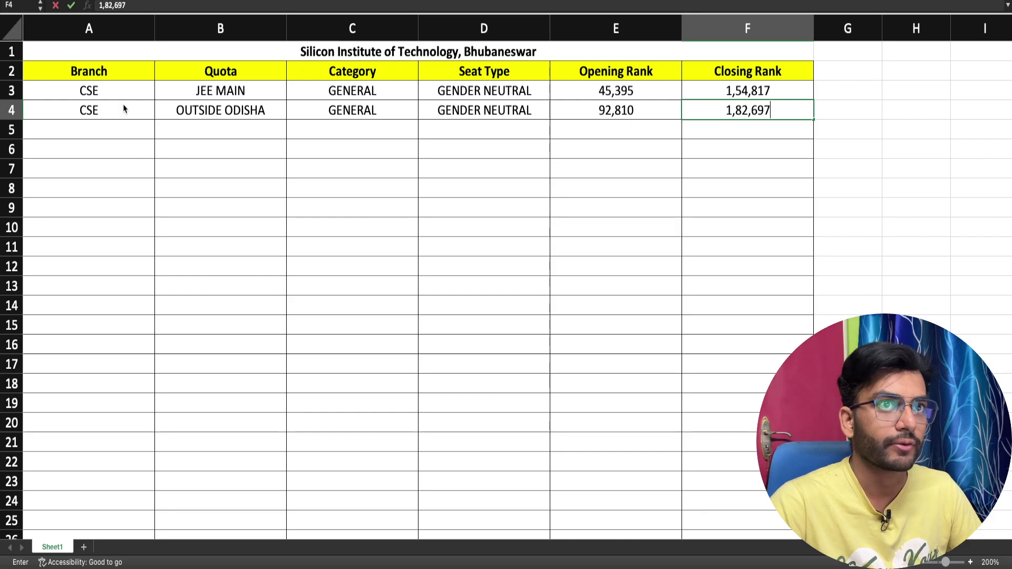
key(Return)
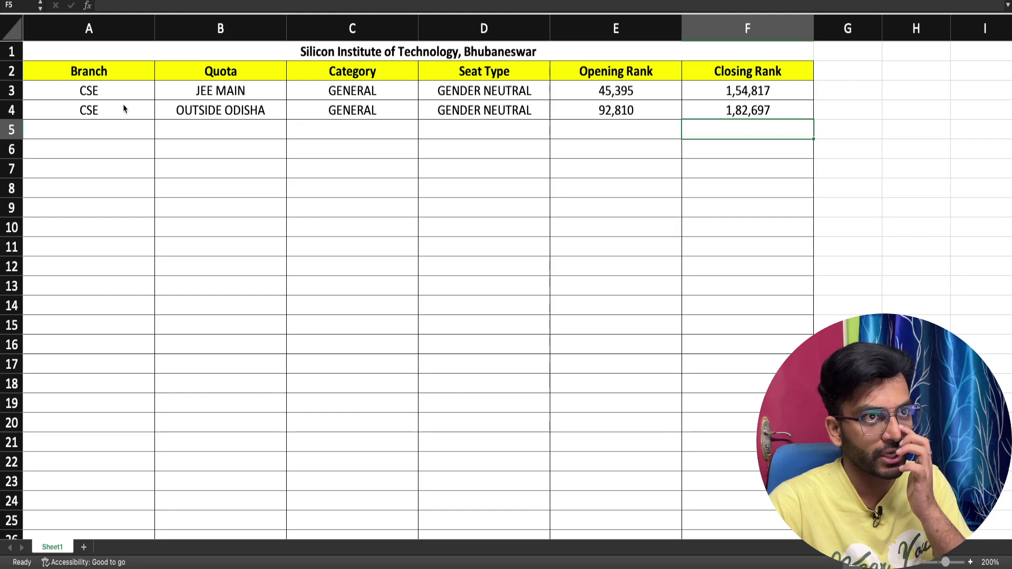
Fill in row 5 with CSE as the branch and ODISHA STATE as the quota
key(Left)
key(Left)
key(Left)
key(Left)
key(Left)
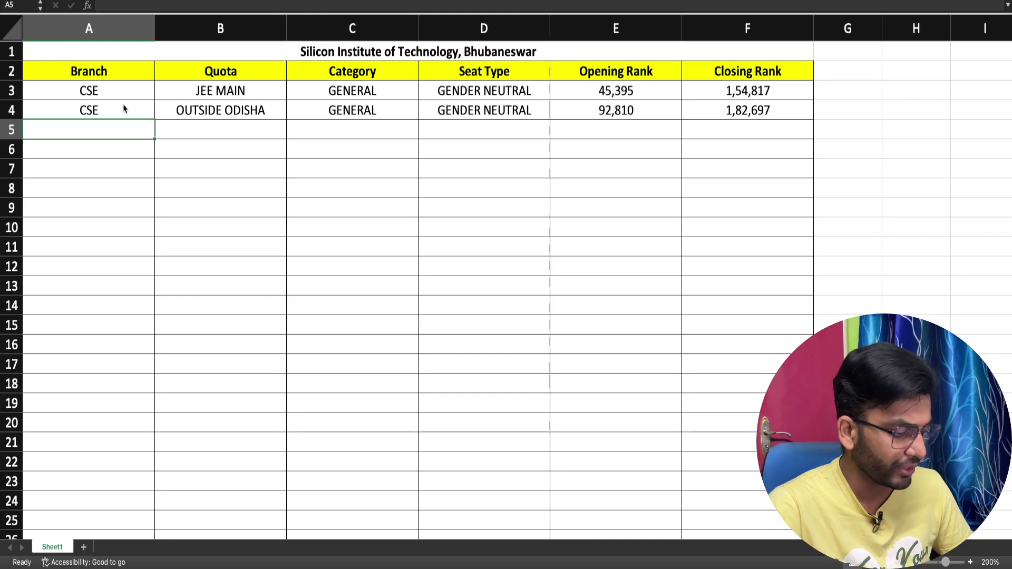
text(CSE)
key(Tab)
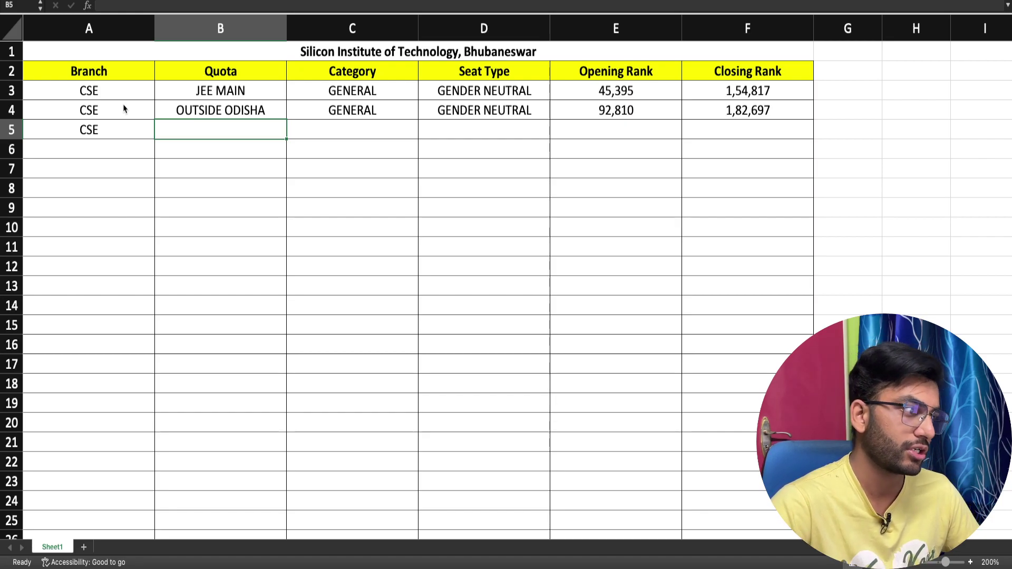
text(ODISHA STATE)
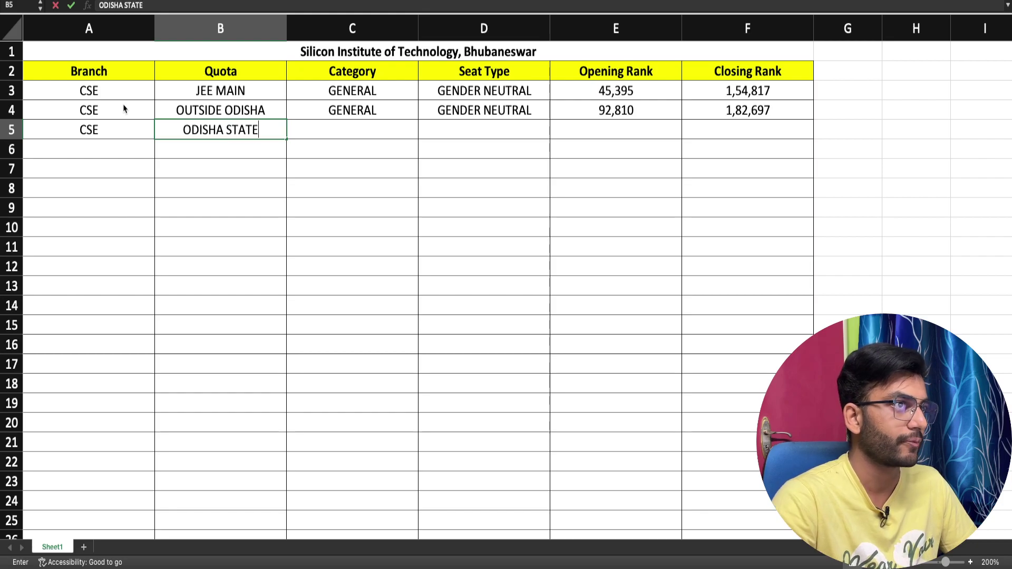
key(Tab)
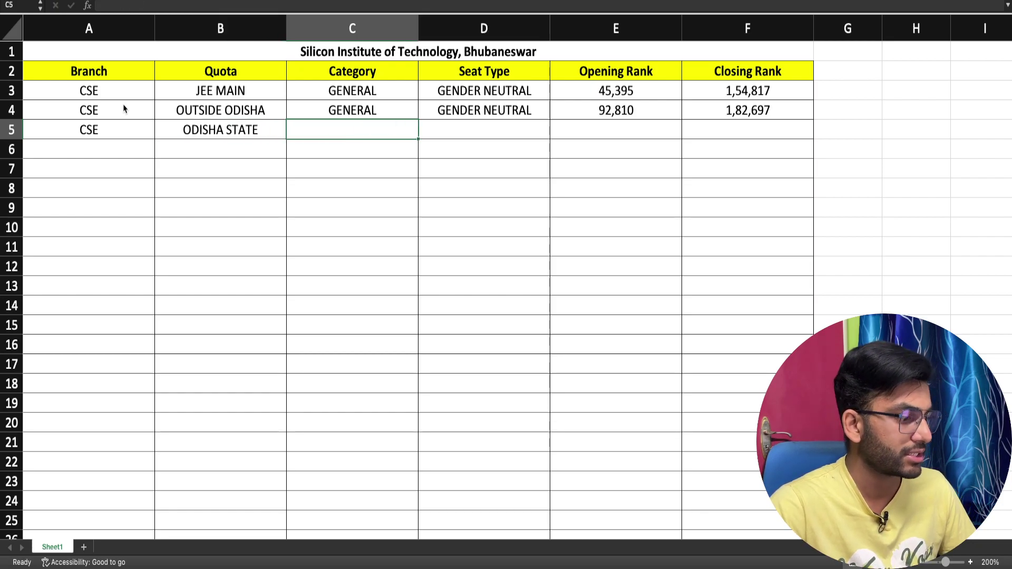
Enter SC as the category and GENDER NEUTRAL as the seat type in row 5
text(SC)
key(Tab)
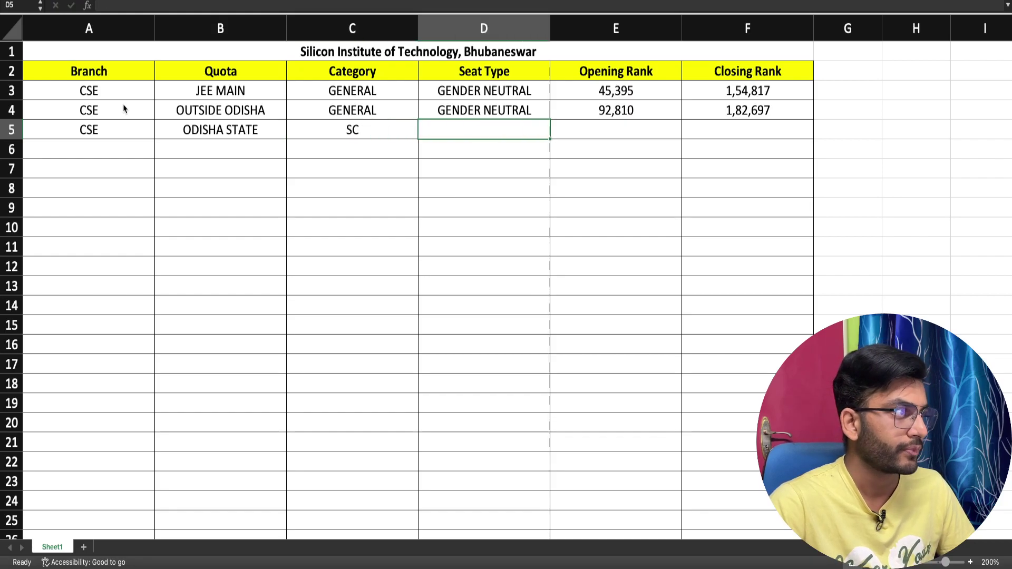
text(GENDER NEUTRAL)
key(Tab)
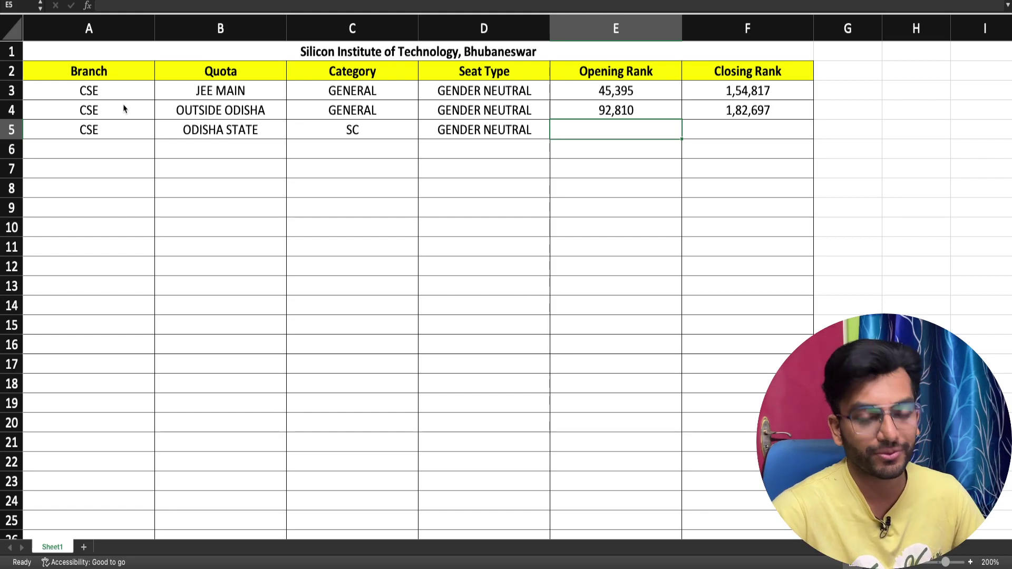
Enter the row 5 opening rank 4,20,348 and closing rank 10,60,574
text(4,)
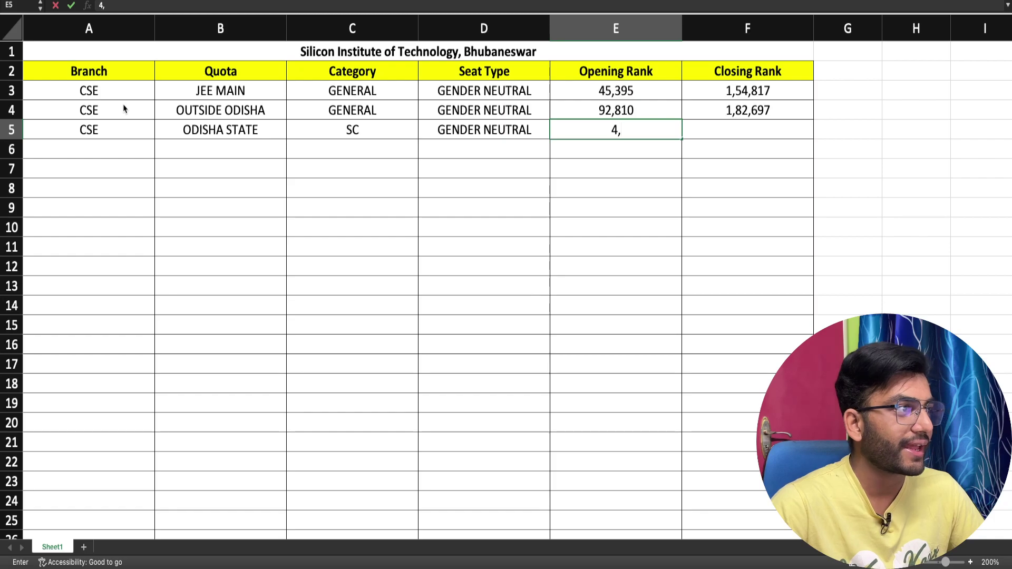
text(20,348)
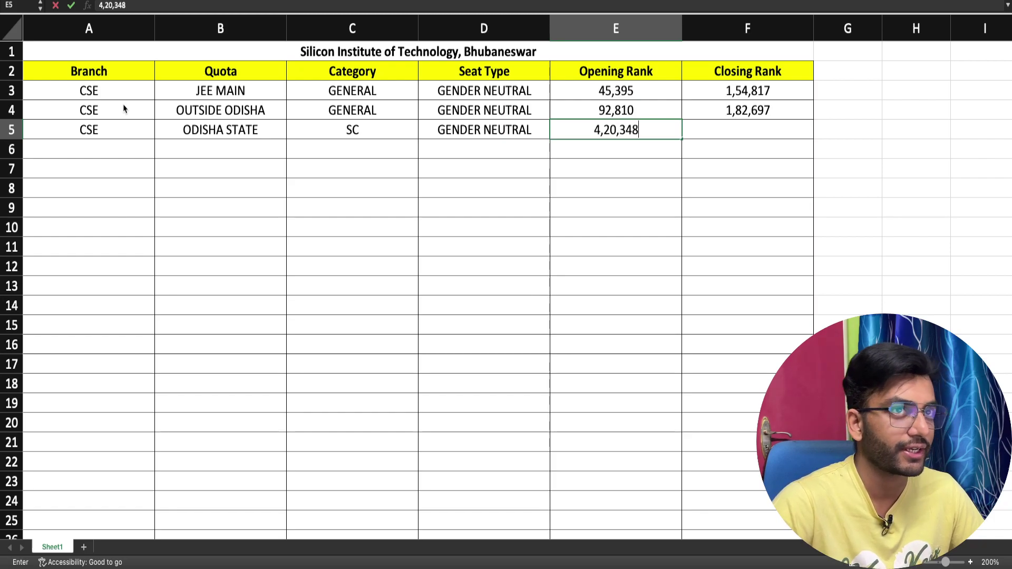
key(Tab)
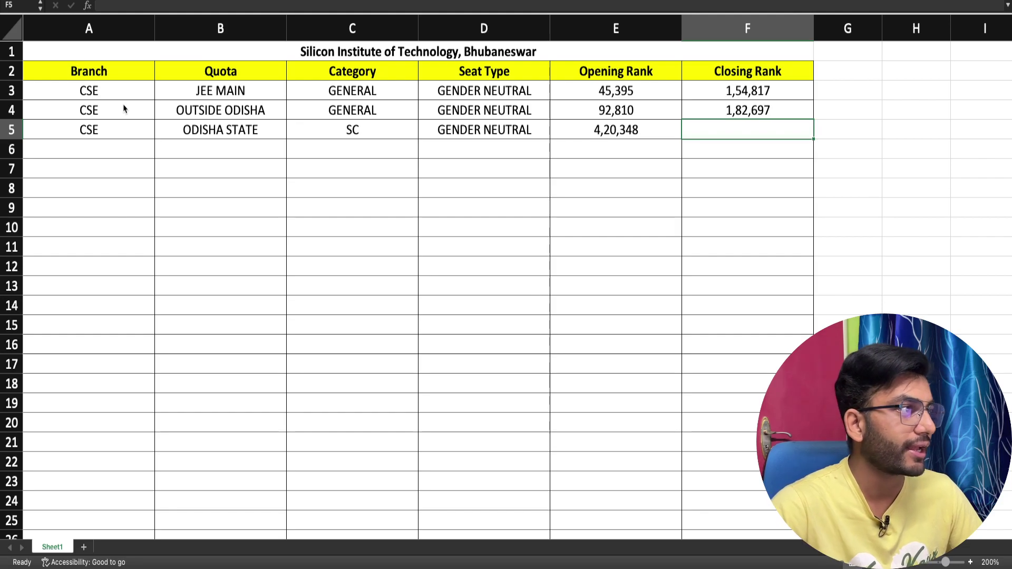
text(10,)
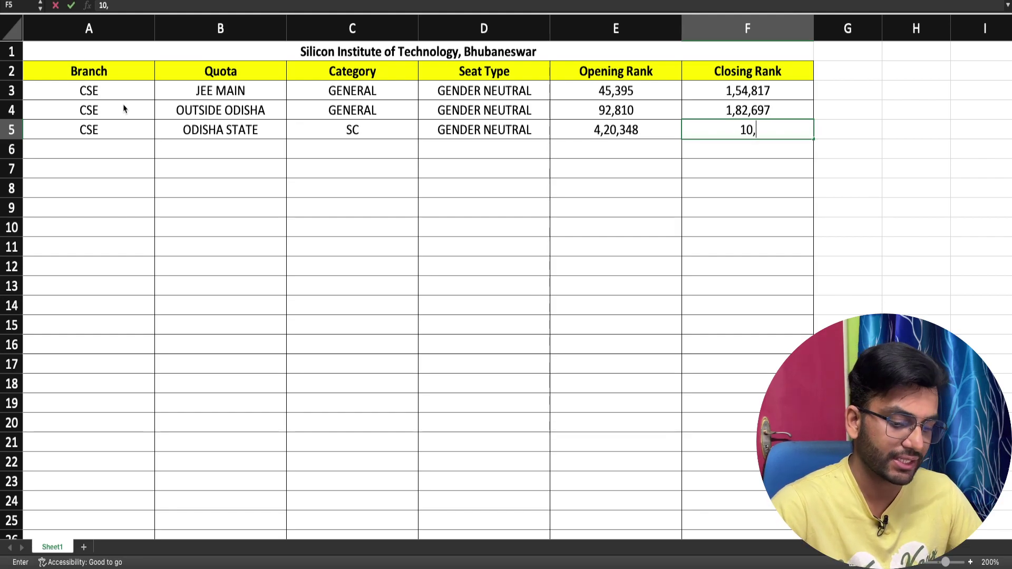
text(60,754)
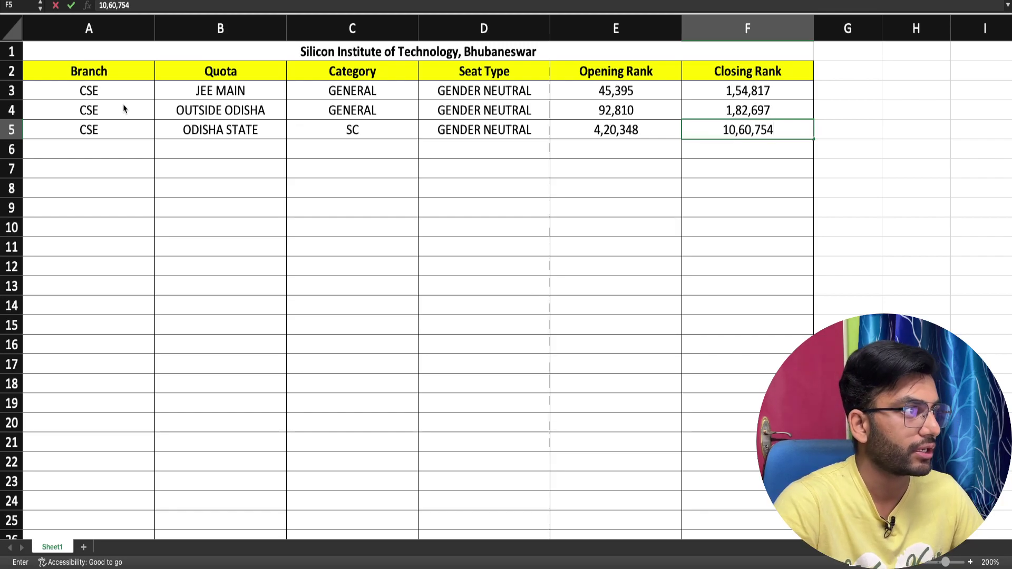
key(BackSpace)
key(BackSpace)
key(BackSpace)
text(574)
key(Return)
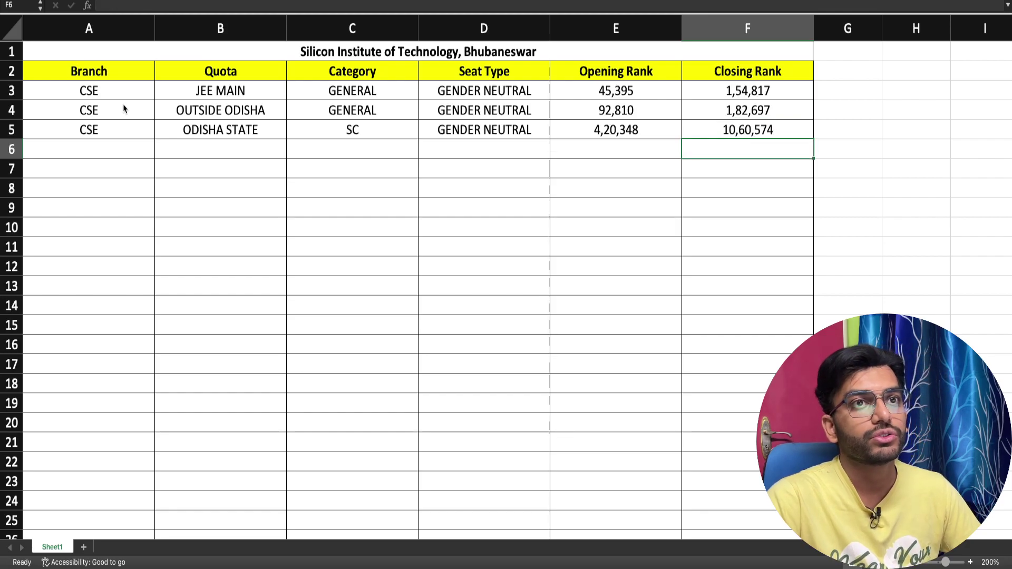
Fill in row 6 with CSE as the branch and ODISHA STATE as the quota
key(Left)
key(Left)
key(Left)
key(Left)
key(Left)
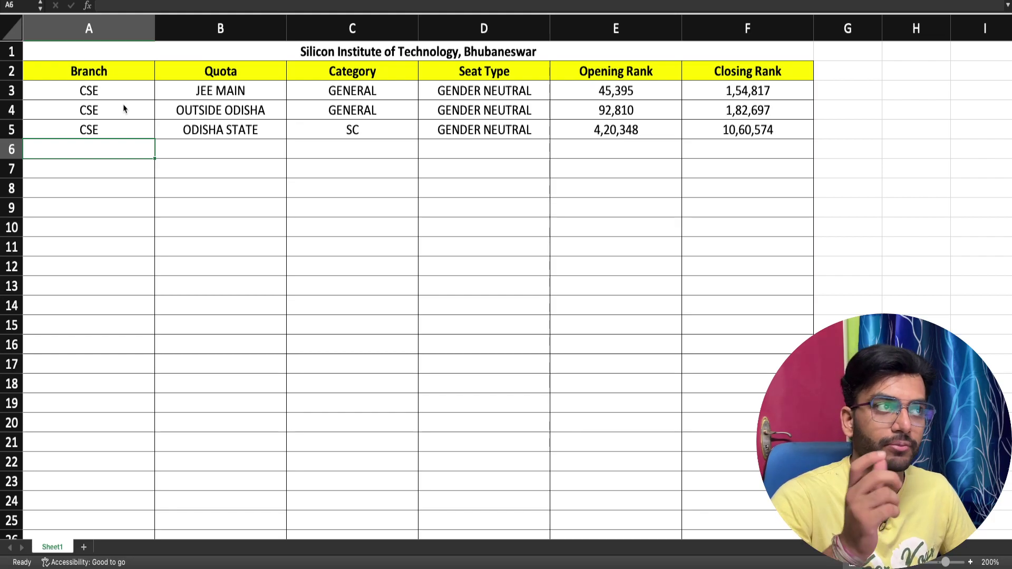
text(CSE)
key(Tab)
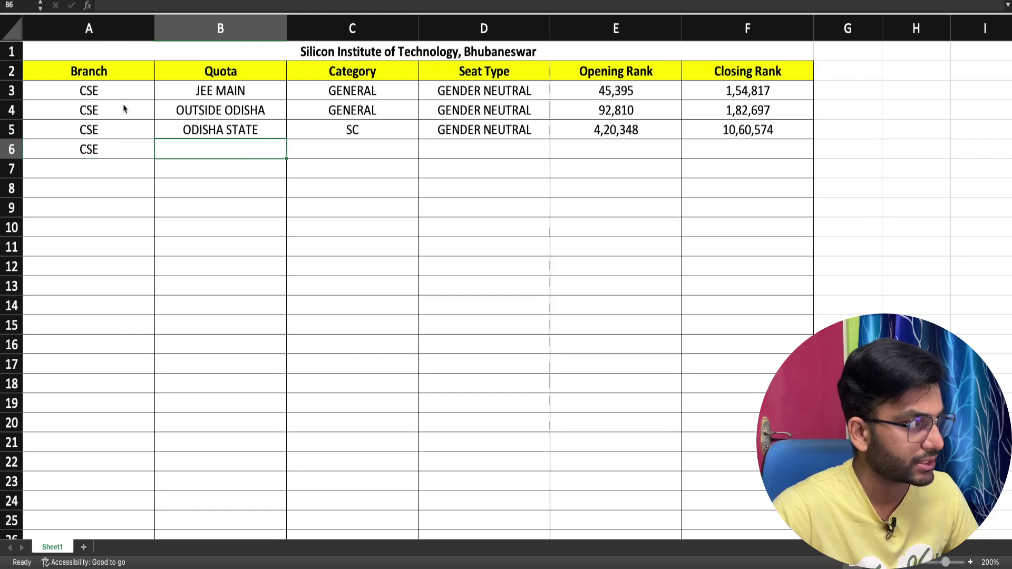
text(O)
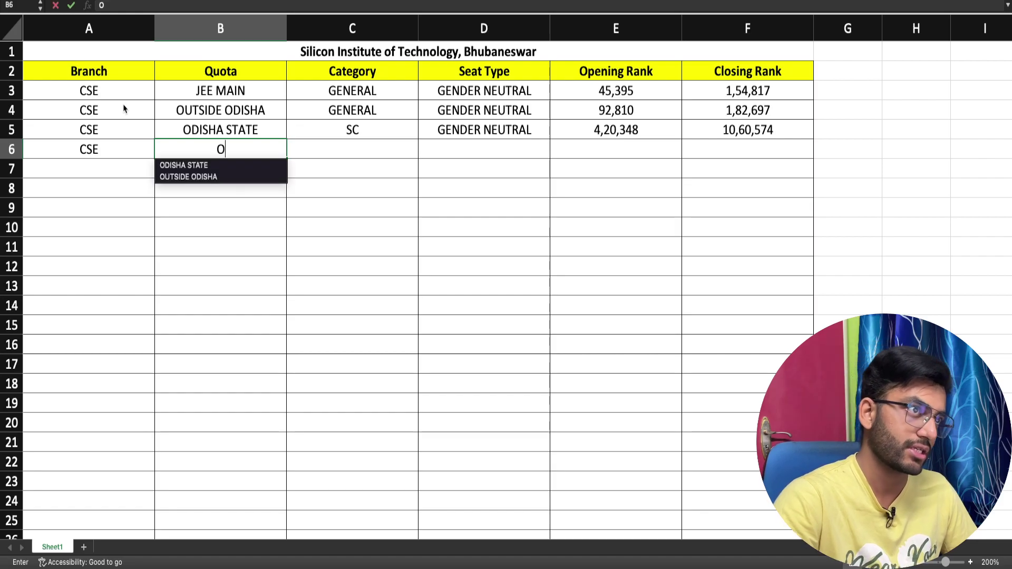
key(Down)
key(Return)
key(Tab)
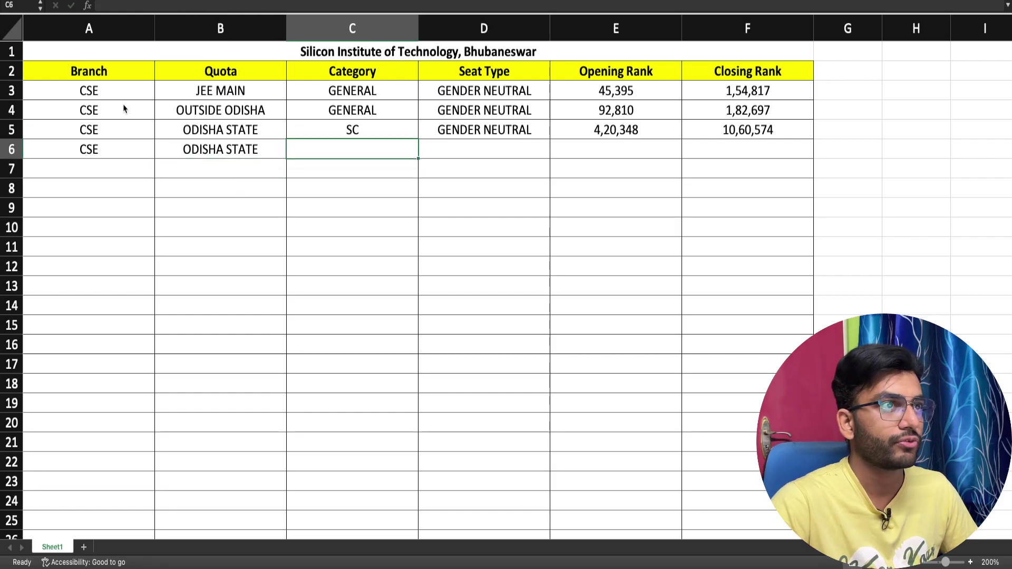
Enter SC as the category and FEMALE ONLY as the seat type in row 6
text(SC)
key(Tab)
text(F)
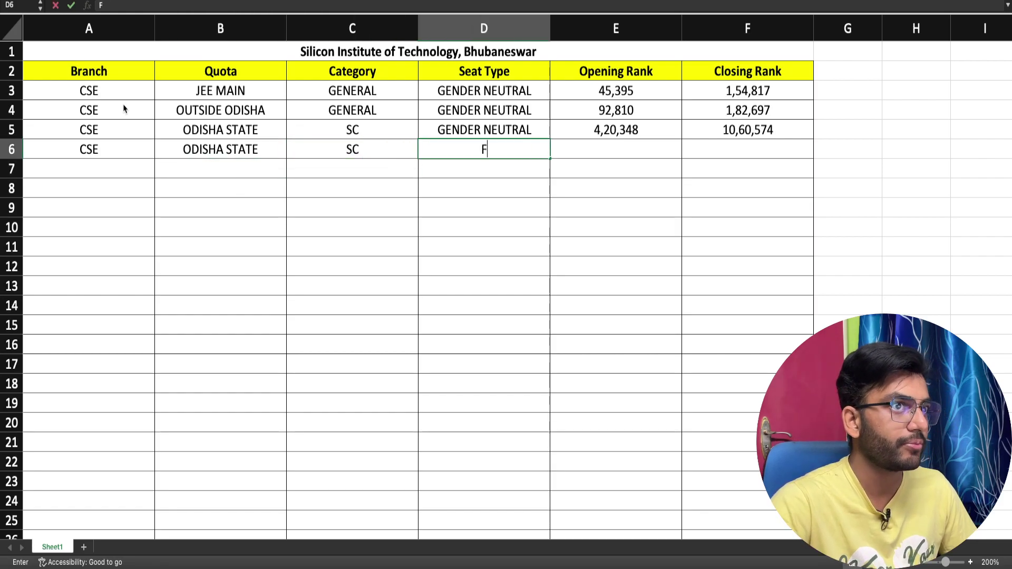
text(EMALE ONLY)
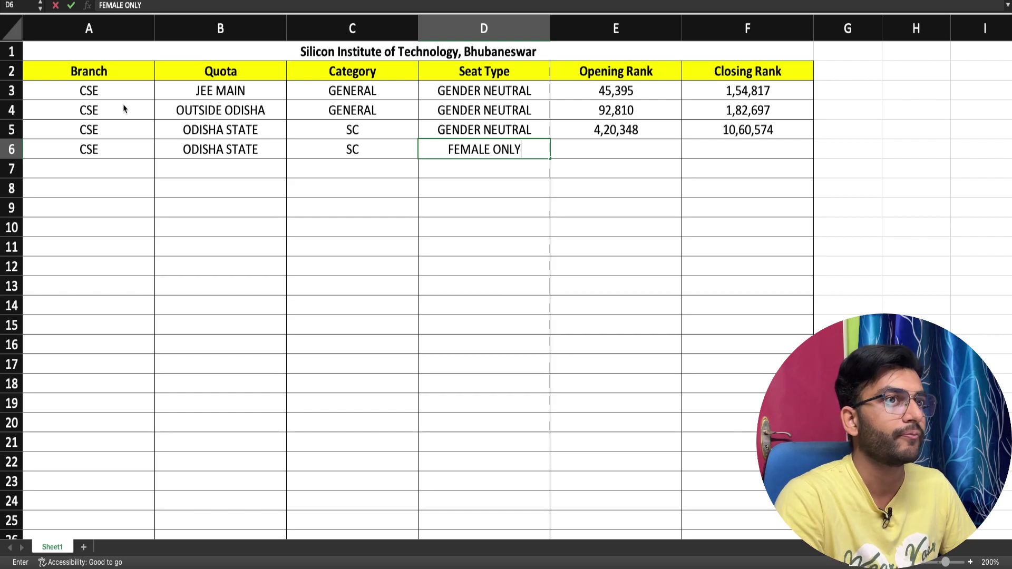
key(Tab)
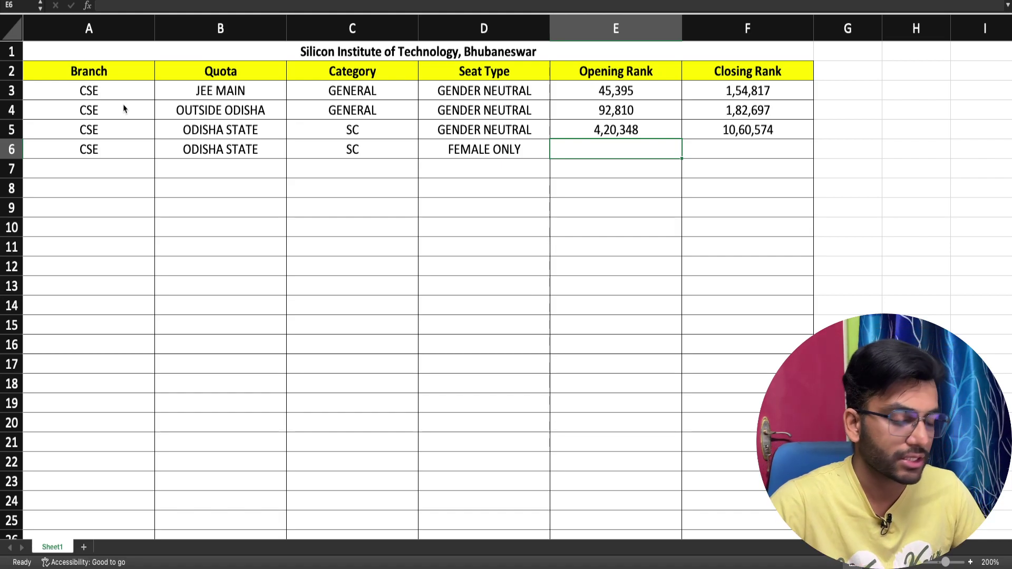
Enter the row 6 opening rank 5,25,783 and closing rank 7,38,436
text(5,25,)
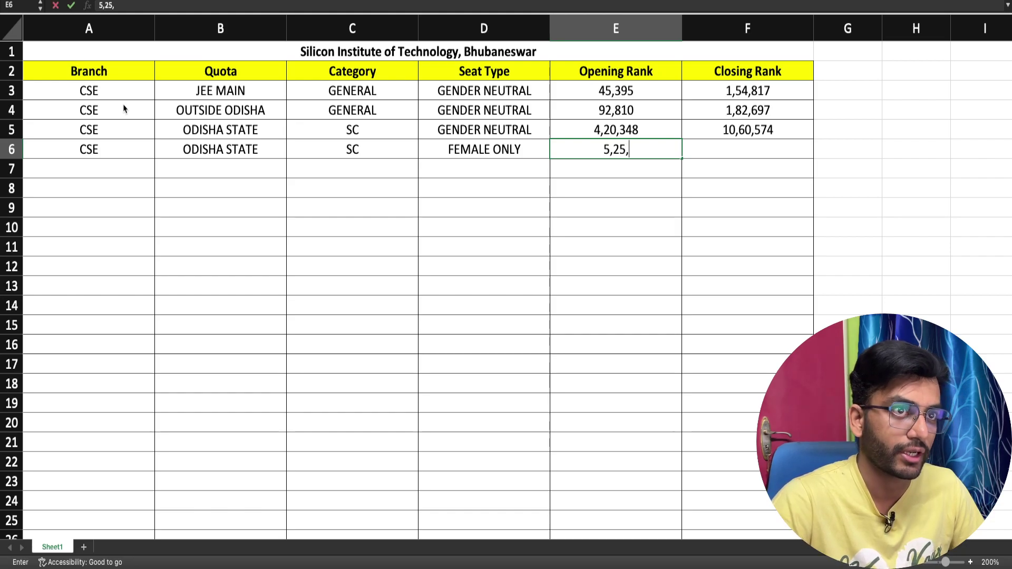
text(783)
key(Tab)
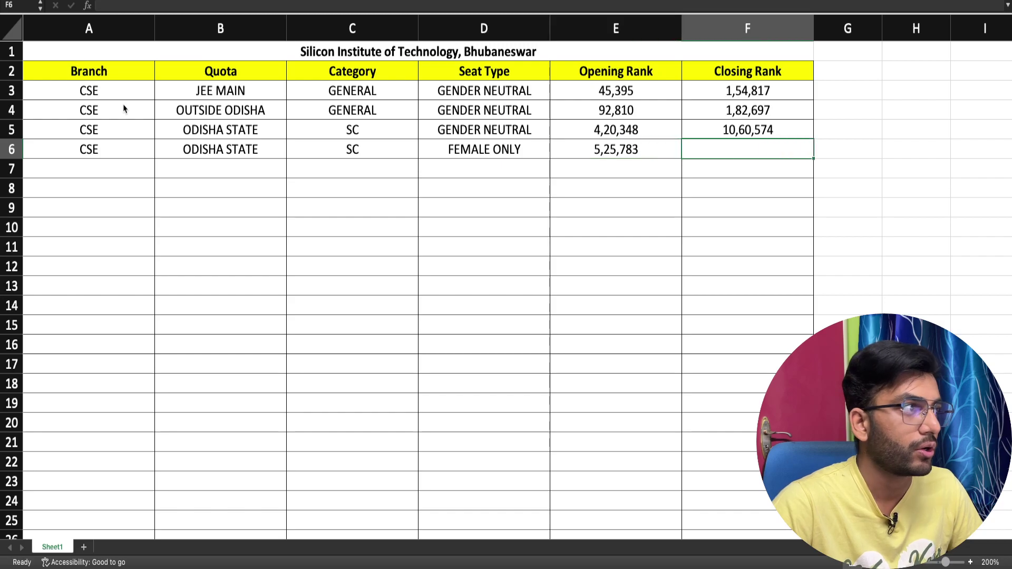
text(7,38,)
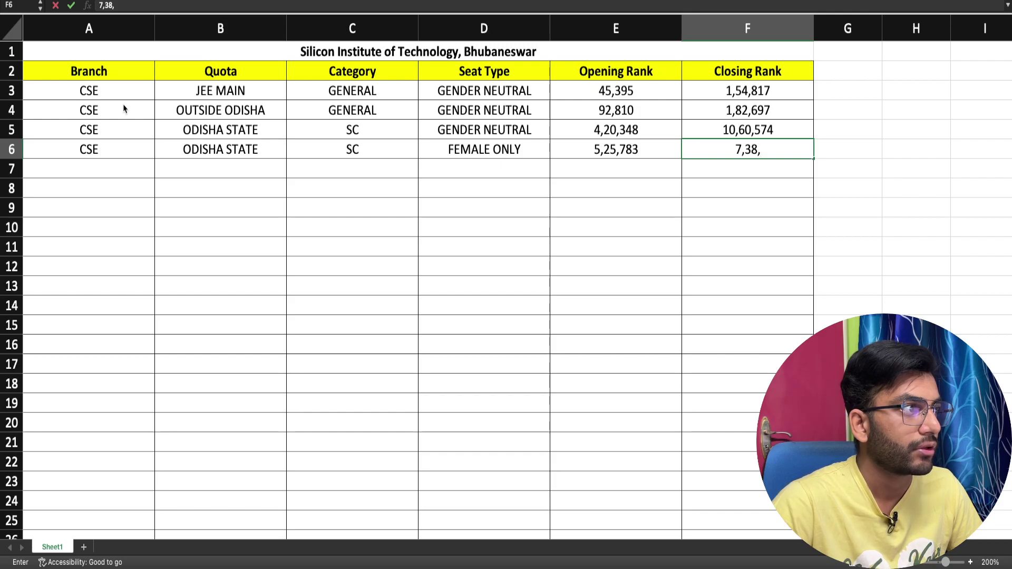
text(436)
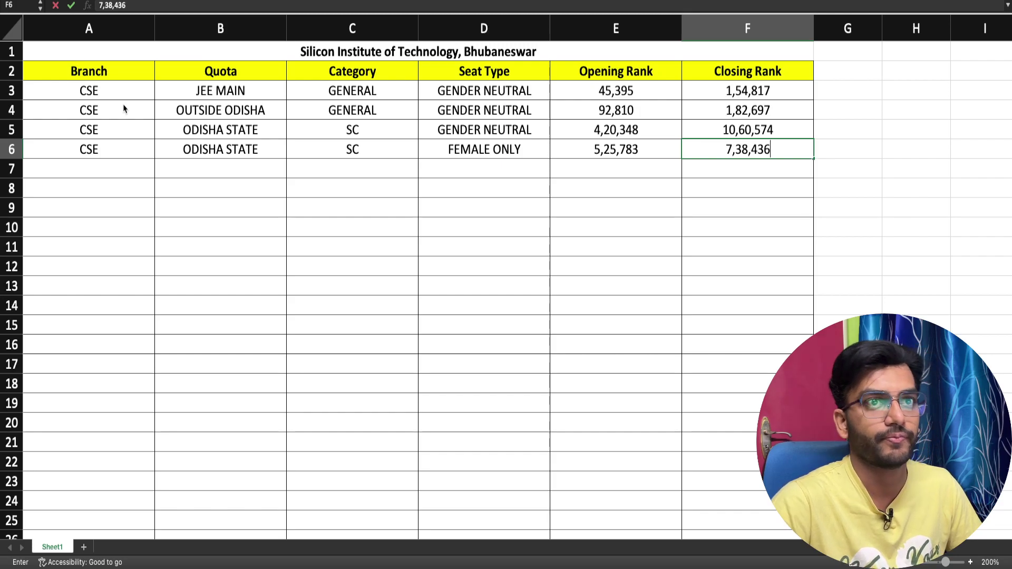
key(Return)
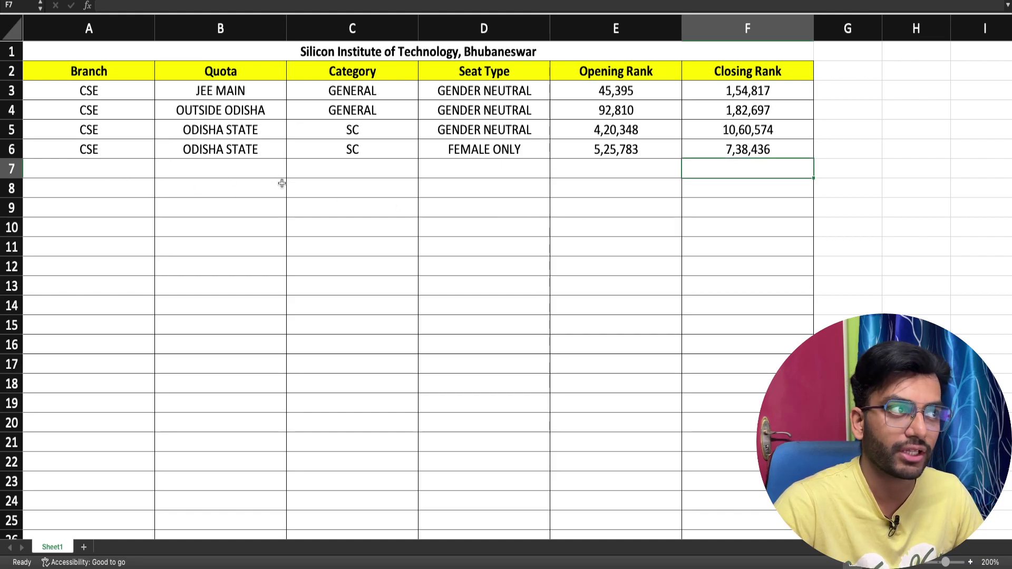
Fill in row 7 with CSE as the branch and ODISHA STATE as the quota
click(141, 172)
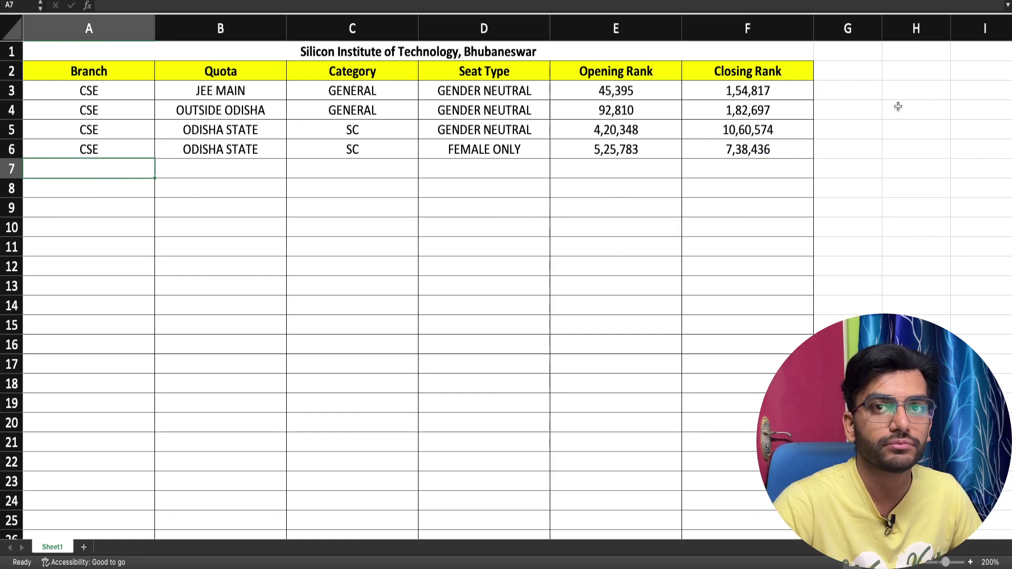
text(CSE)
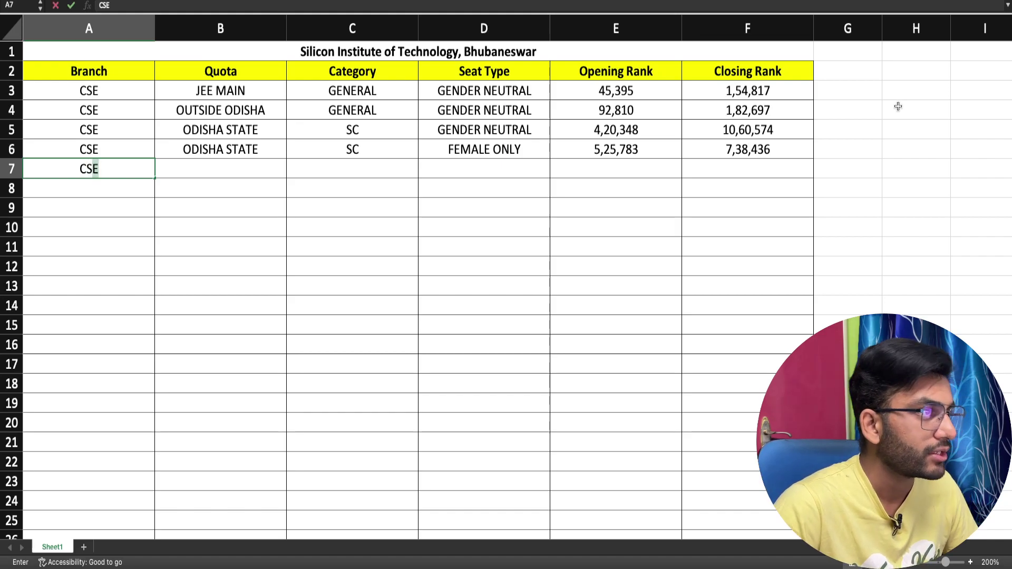
key(Tab)
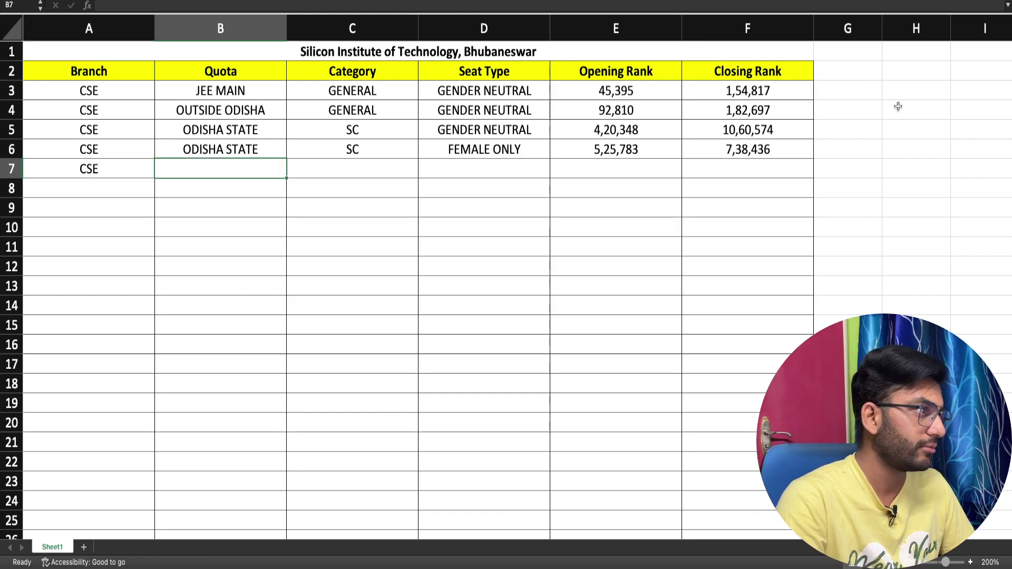
text(O)
key(Down)
key(Return)
key(Up)
key(Tab)
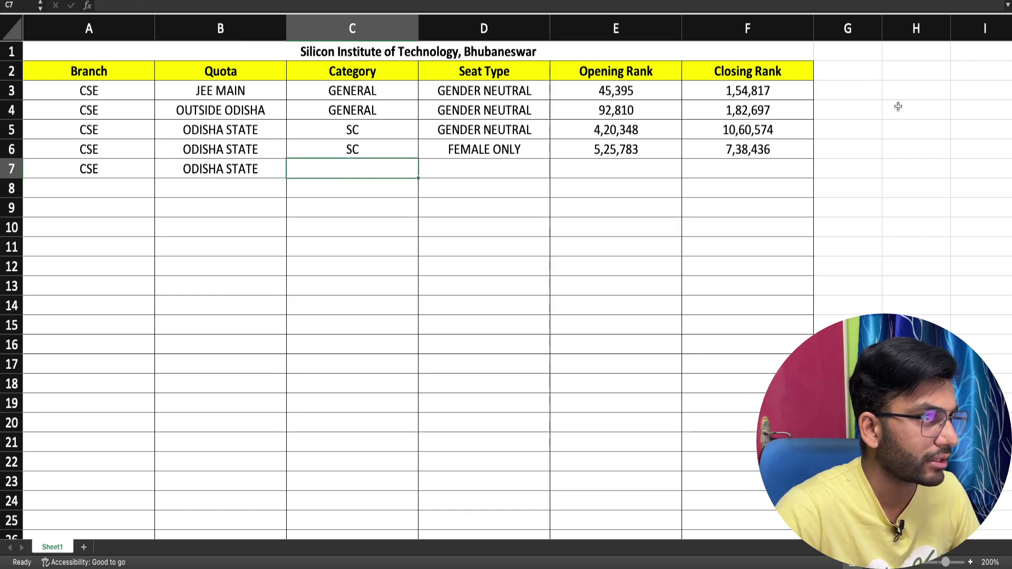
Enter ST as the category and GENDER NEUTRAL as the seat type in row 7
text(ST)
key(Tab)
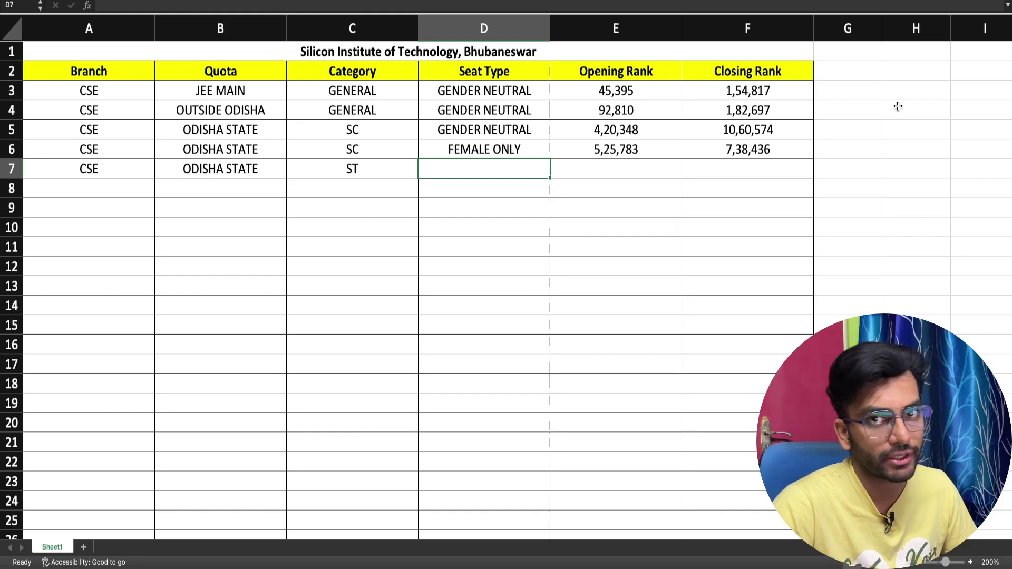
text(GENDER NEUTRAL)
key(Return)
Enter FEMALE ONLY as the seat type and ST as the category in row 8
text(FEMALE ONLY)
key(Return)
key(Left)
key(Up)
text(S)
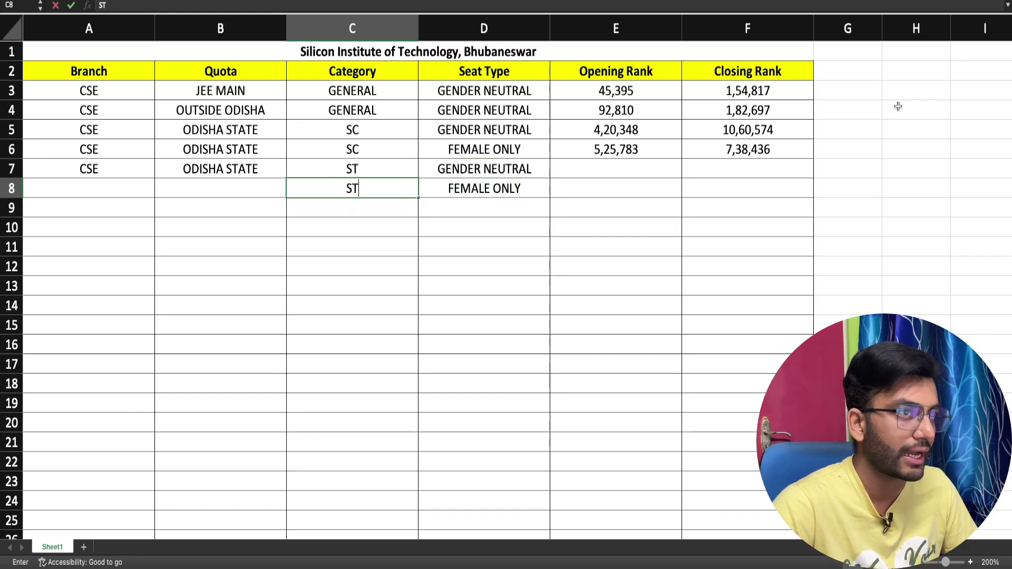
text(T)
key(Left)
Complete row 8 with ODISHA STATE as the quota and CSE as the branch
text(O)
key(Down)
key(Return)
key(Left)
key(Up)
text(CSE)
key(Right)
Enter the row 7 opening rank 4,78,289 and closing rank 10,25,182
key(Right)
key(Right)
key(Right)
key(Right)
key(Left)
key(Up)
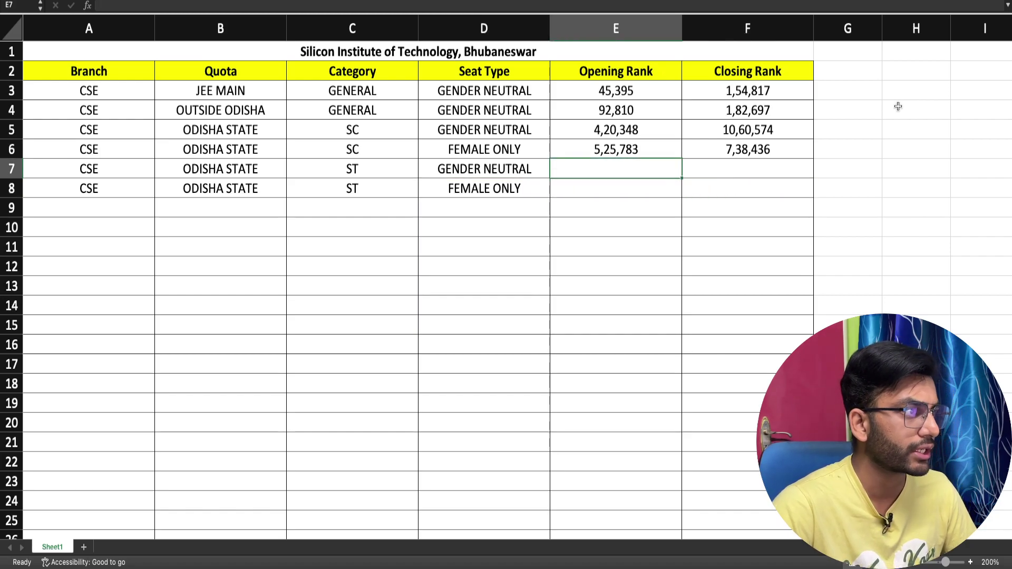
text(4,78)
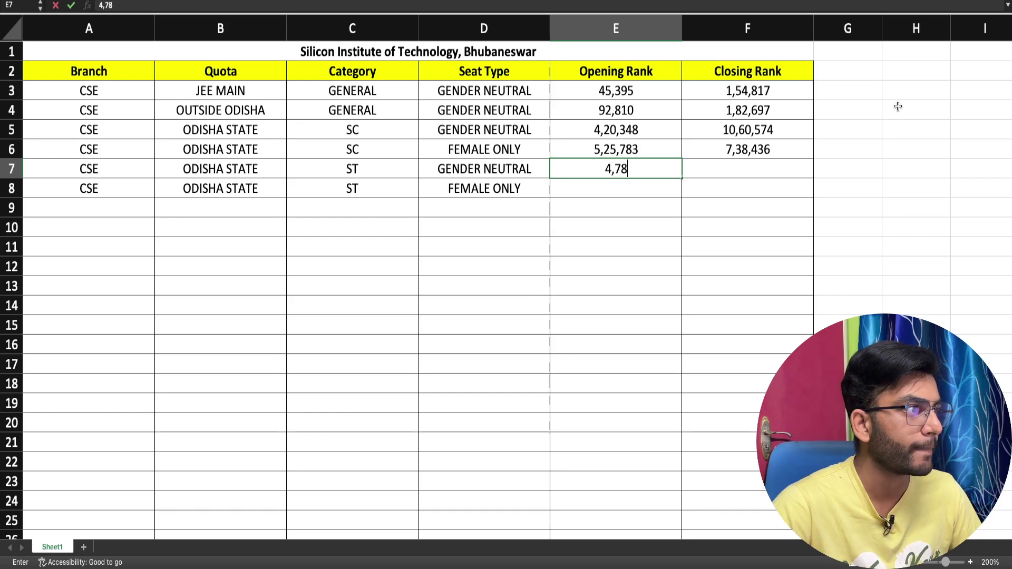
text(,289)
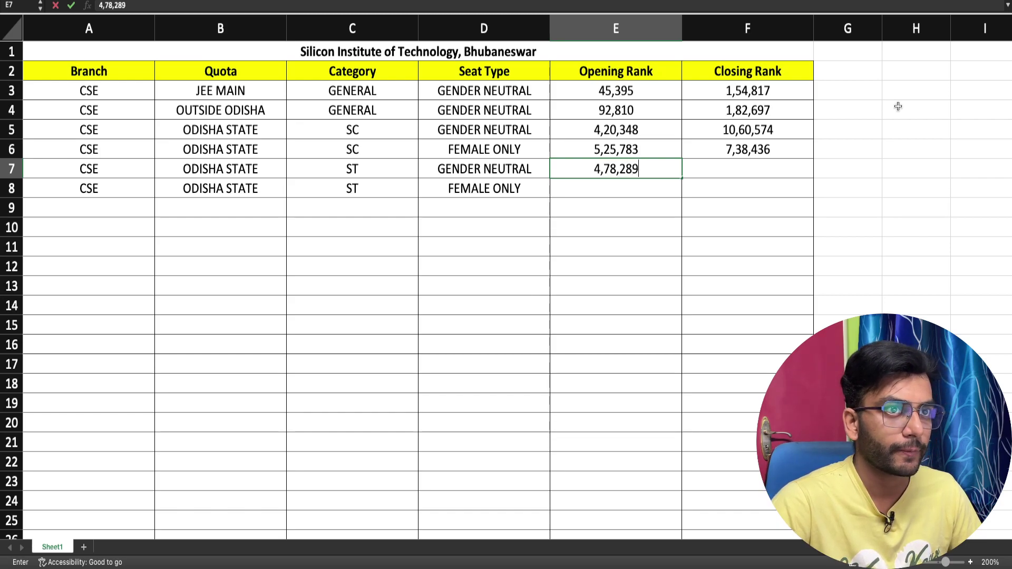
key(Tab)
text(10,25,1)
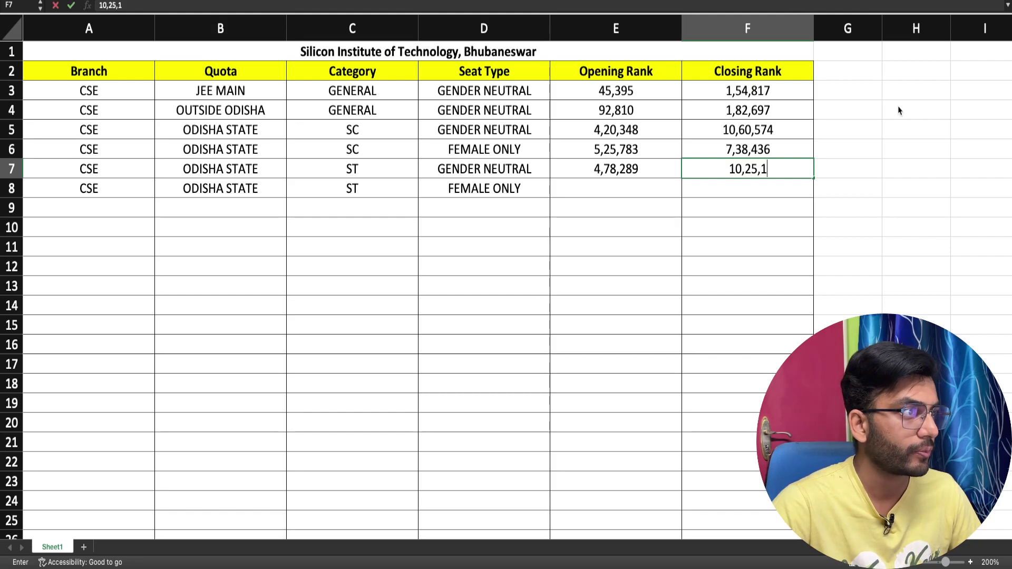
text(82)
key(Return)
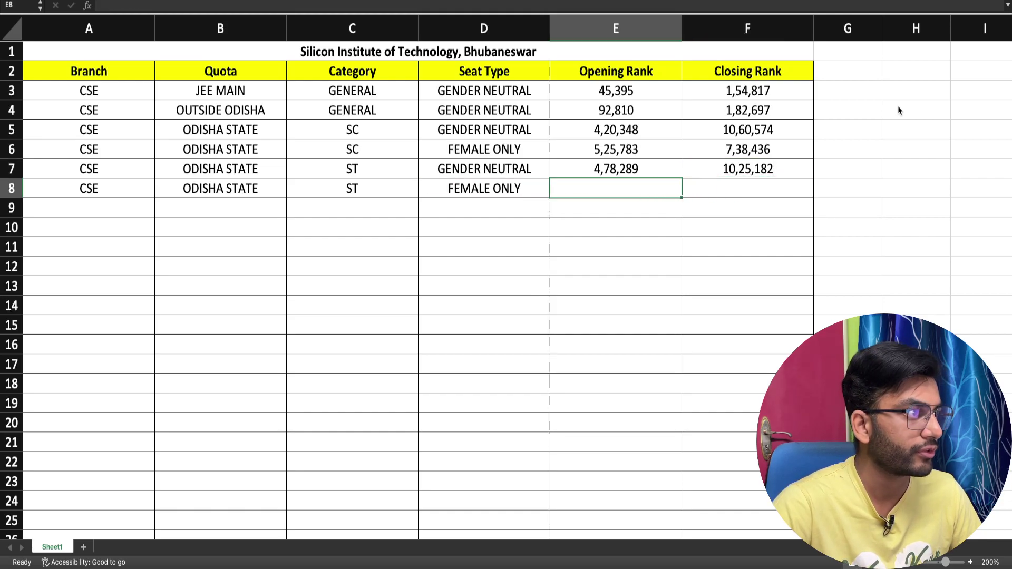
Enter 7,31,359 as both the opening rank and the closing rank in row 8
text(7,)
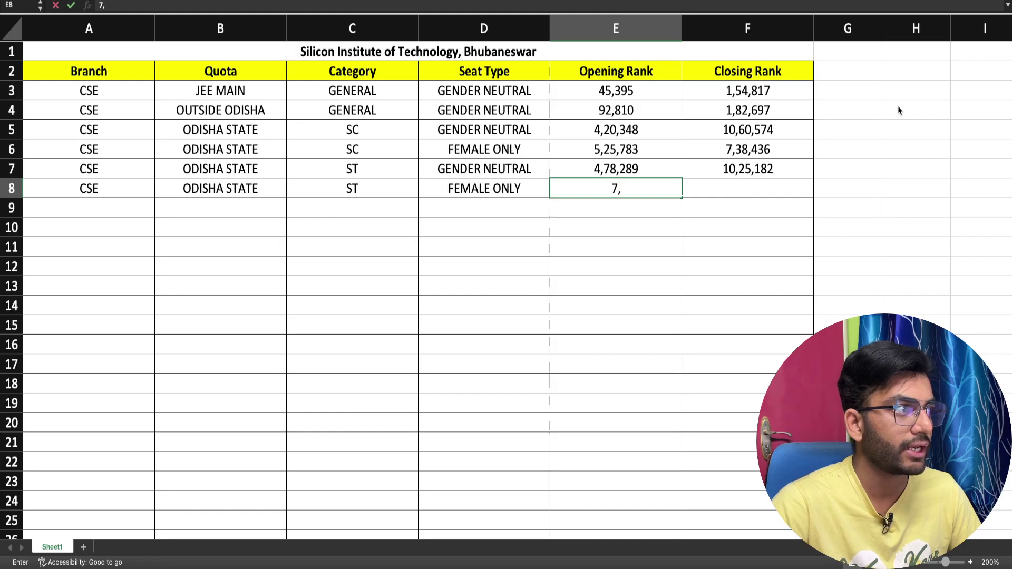
text(31,359)
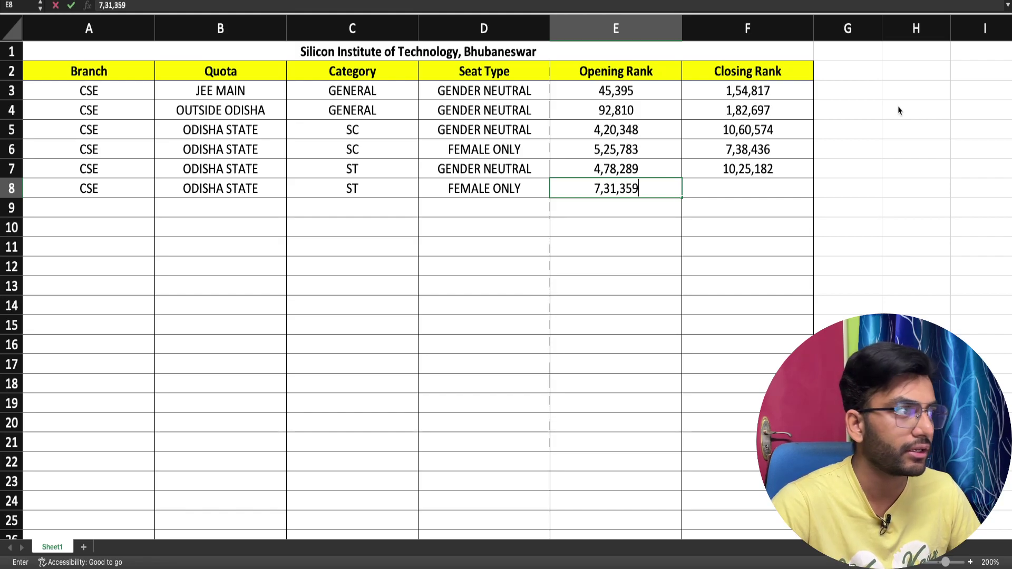
key(Tab)
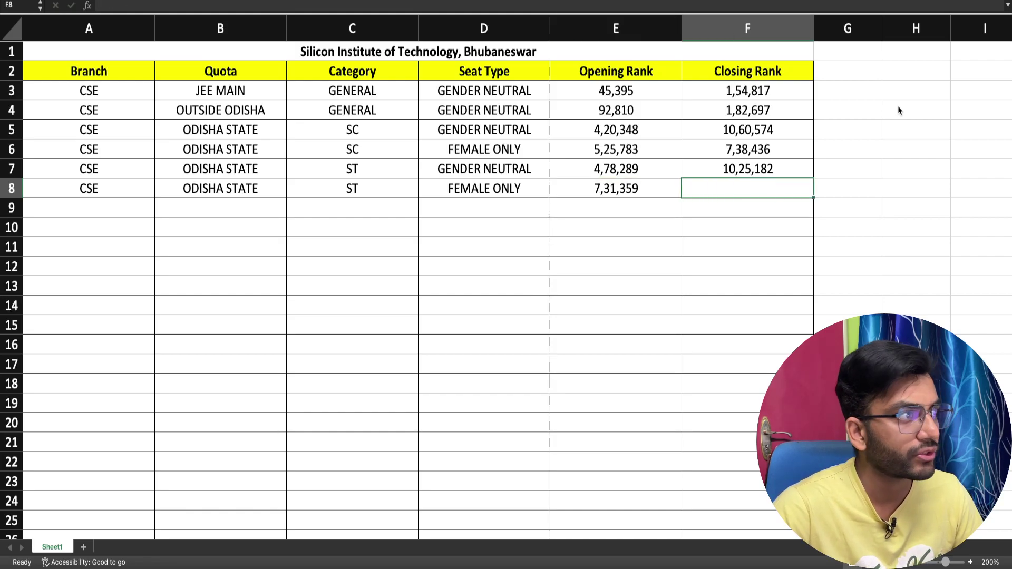
text(7,3)
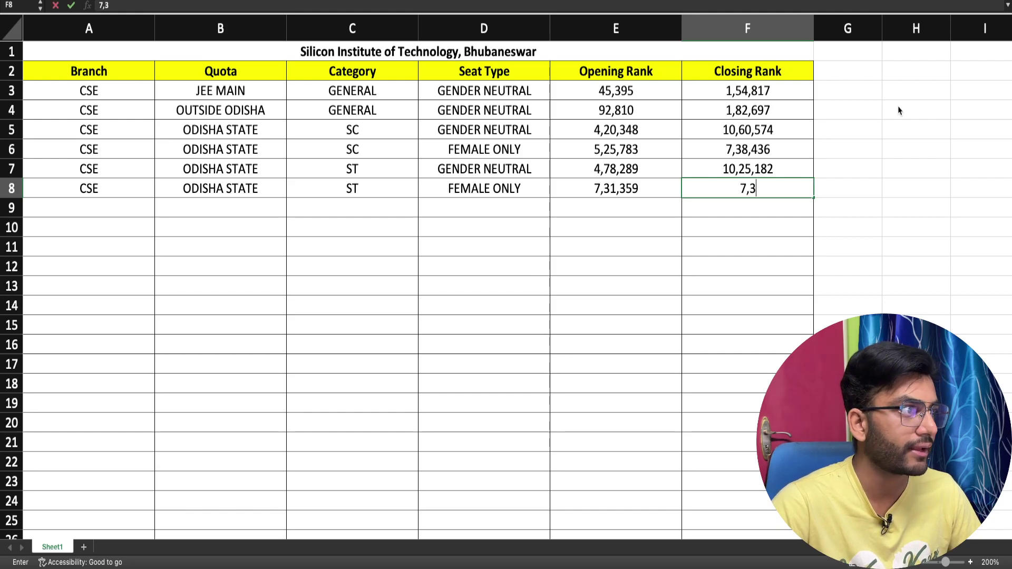
text(1,)
text(359)
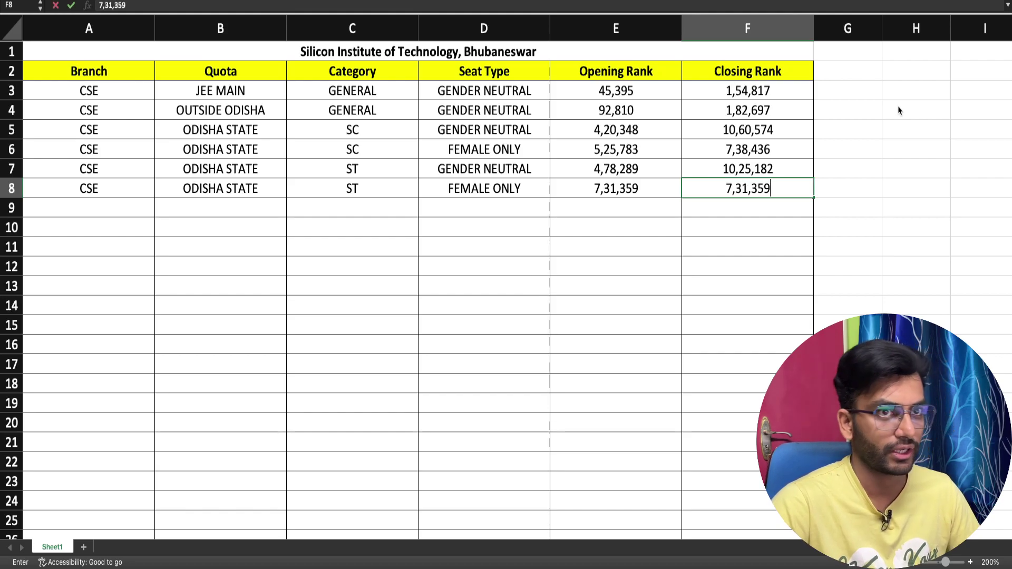
key(Return)
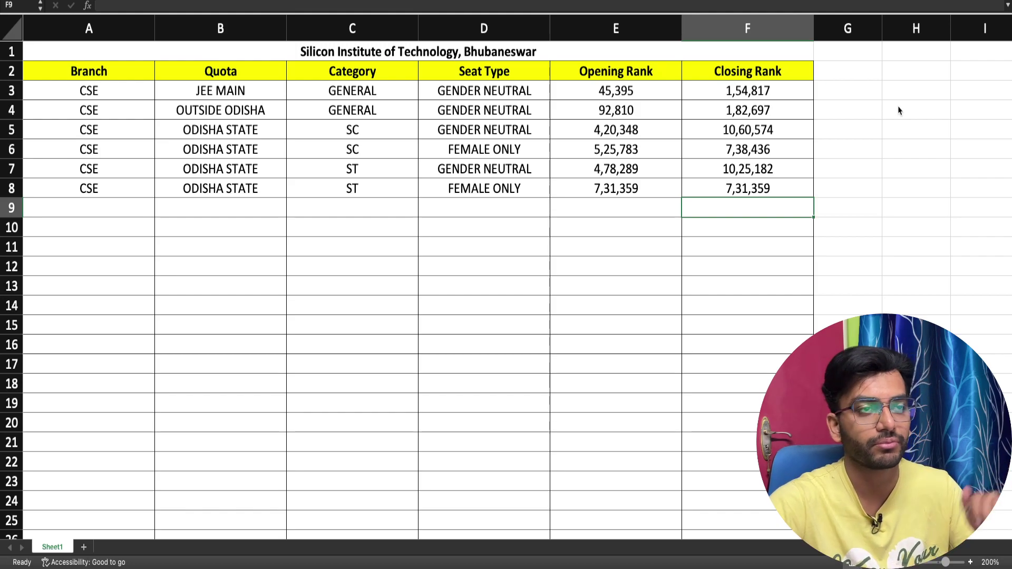
Start row 9 with CSE as the branch and ODISHA STATE as the quota
key(Left)
key(Left)
key(Left)
key(Left)
key(Left)
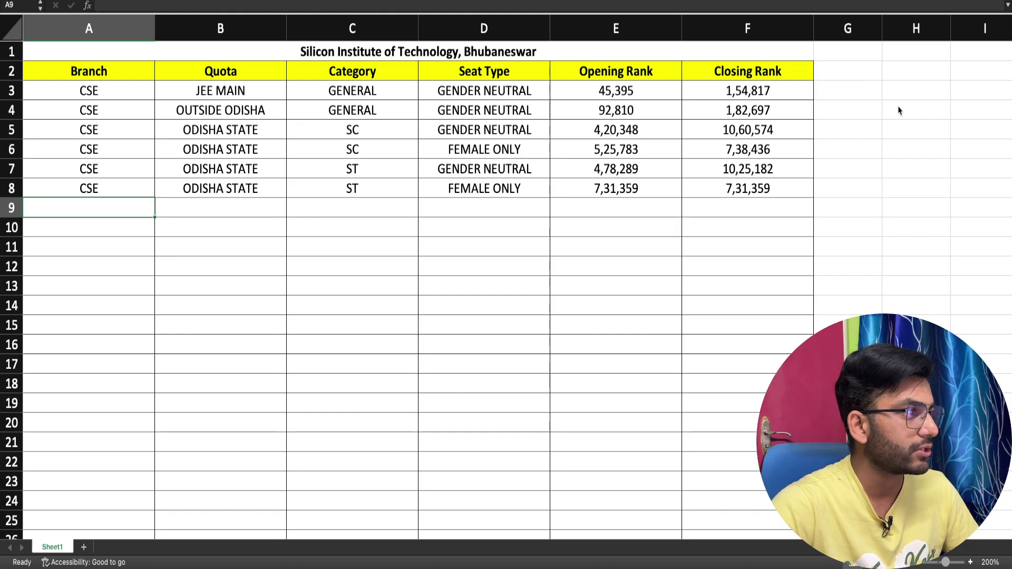
text(CSE)
key(Tab)
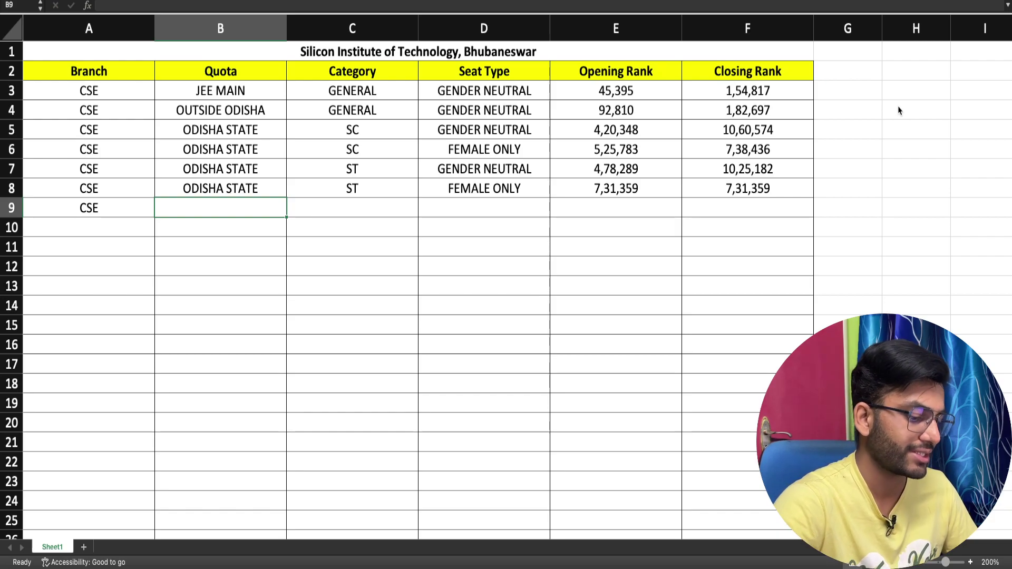
text(OD)
key(Tab)
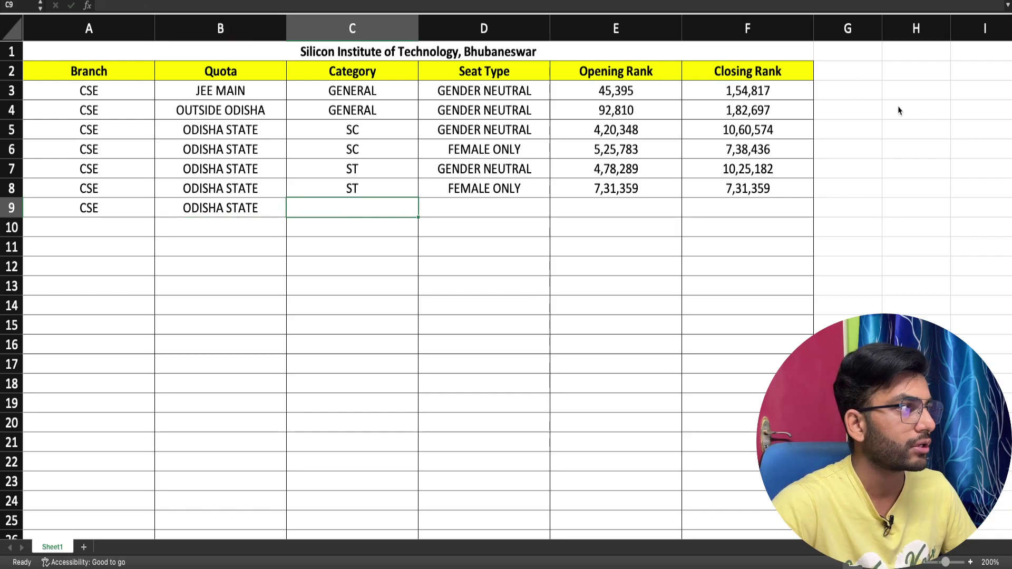
Enter EX SERVICEMEN as the category and GENDER NEUTRAL as the seat type in row 9
text(EX)
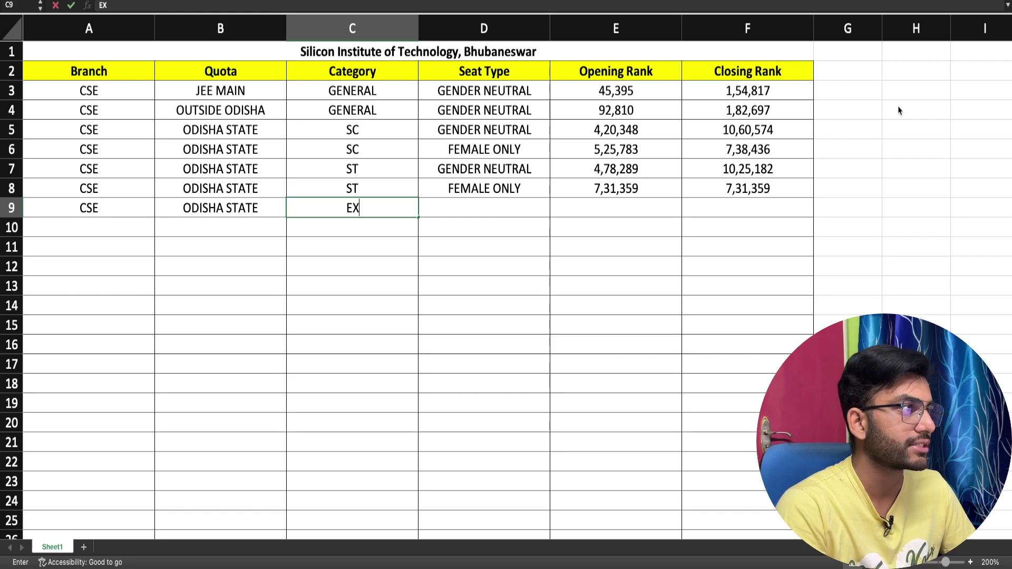
text( SERVICEME)
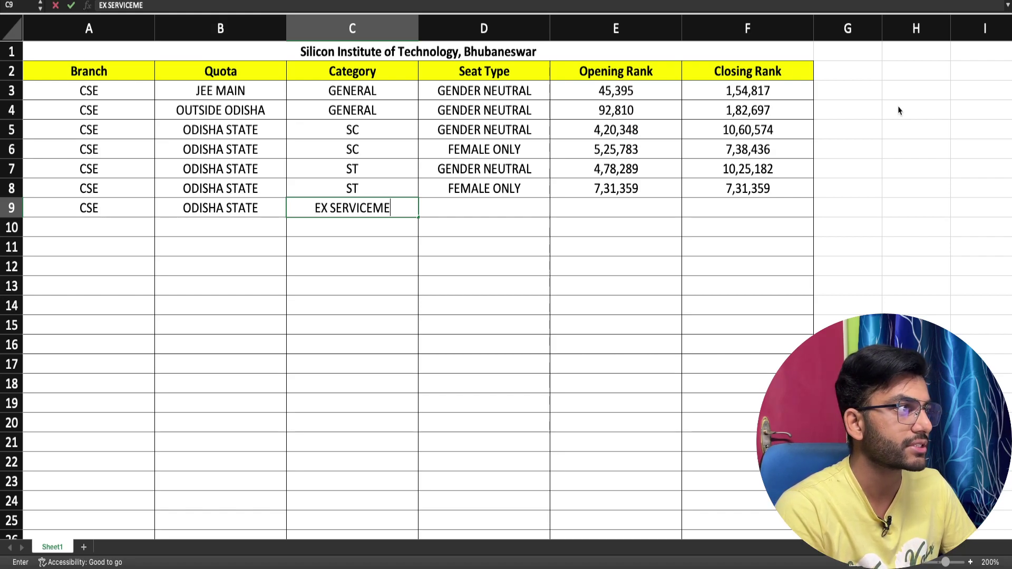
text(N)
key(Tab)
text(G)
key(Tab)
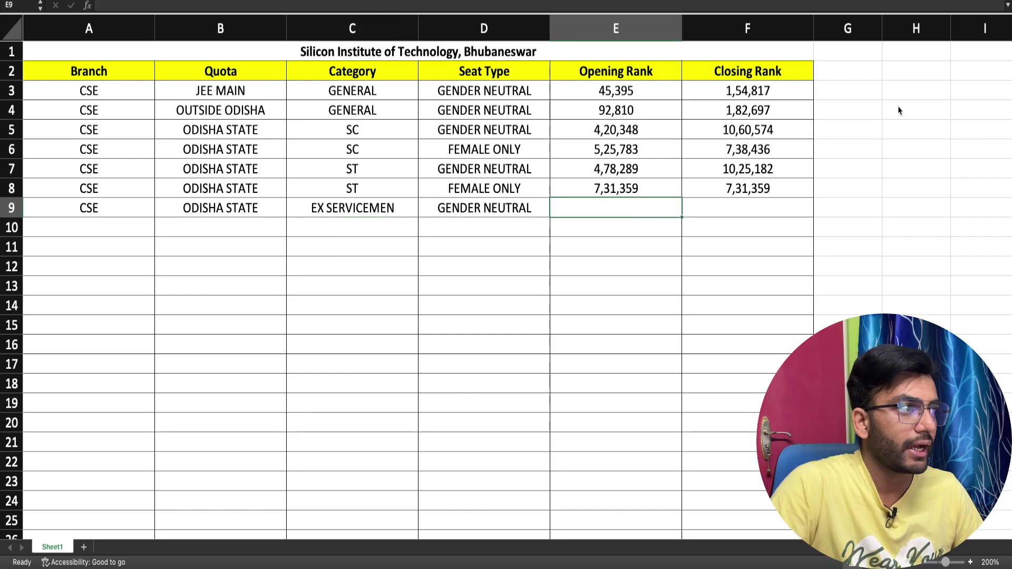
Enter the row 9 opening rank 2,87,732 and closing rank 4,36,711
text(2,8)
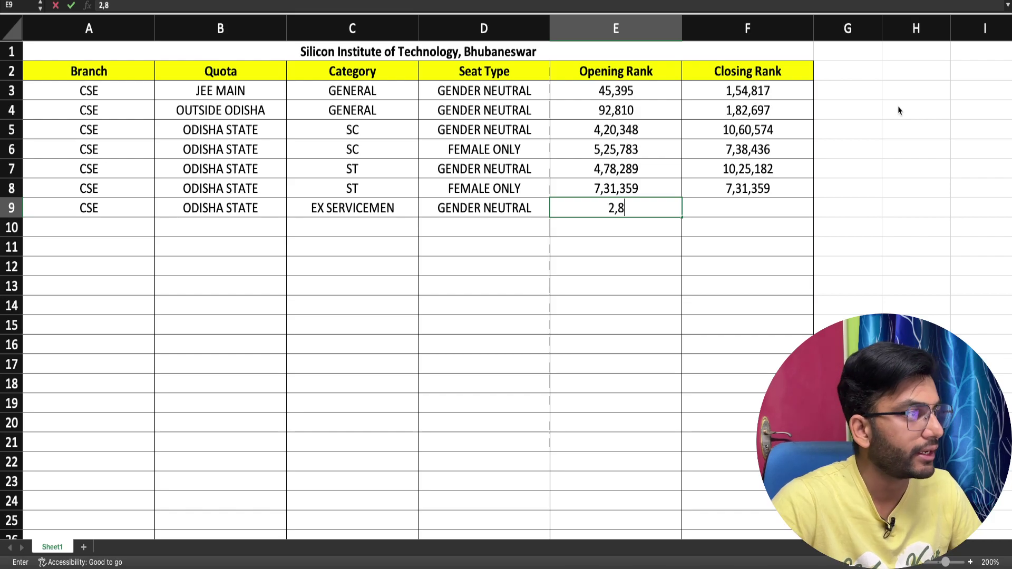
text(7,83)
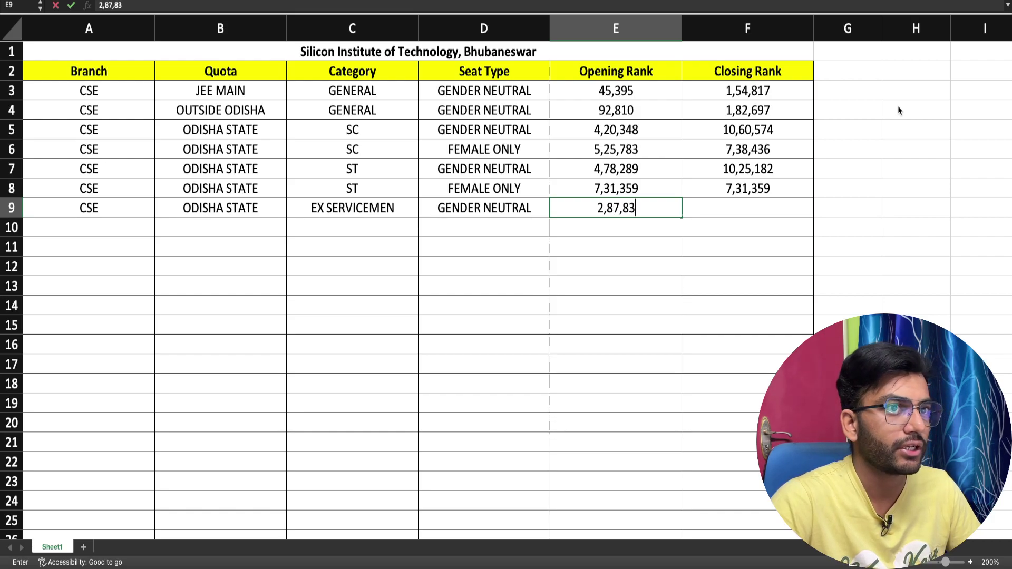
key(BackSpace)
key(BackSpace)
text(73)
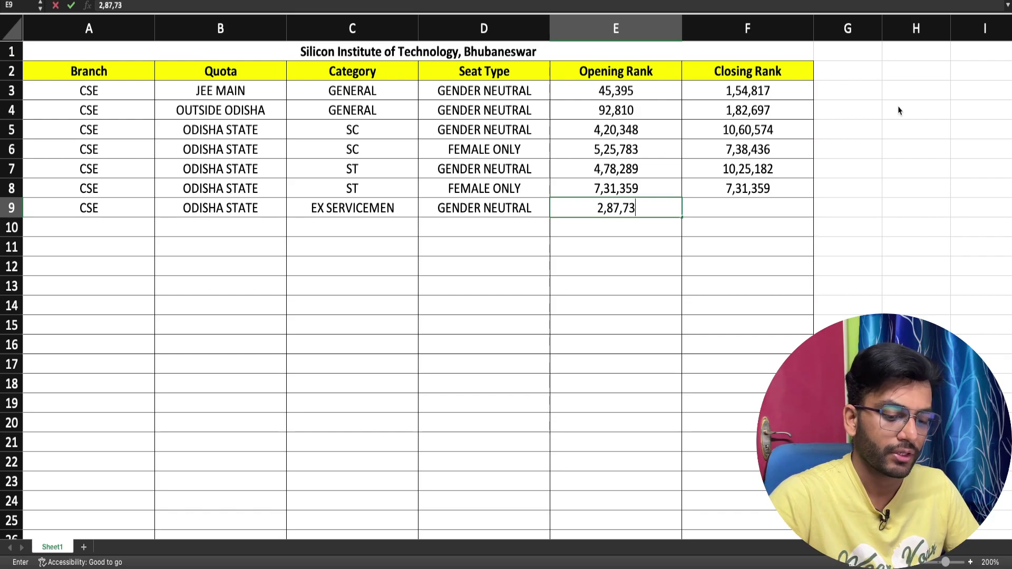
text(2)
key(Tab)
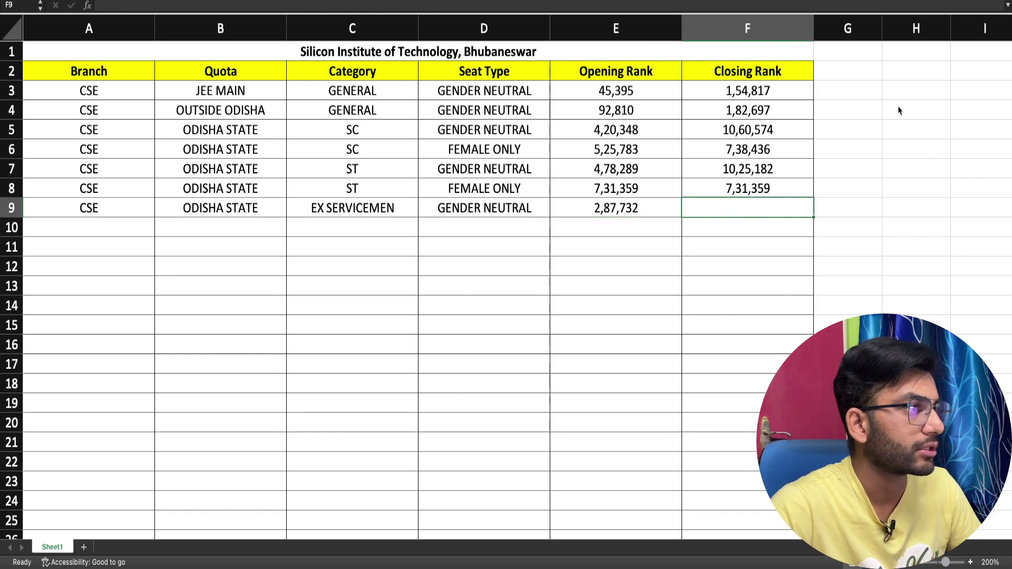
text(4,36,711)
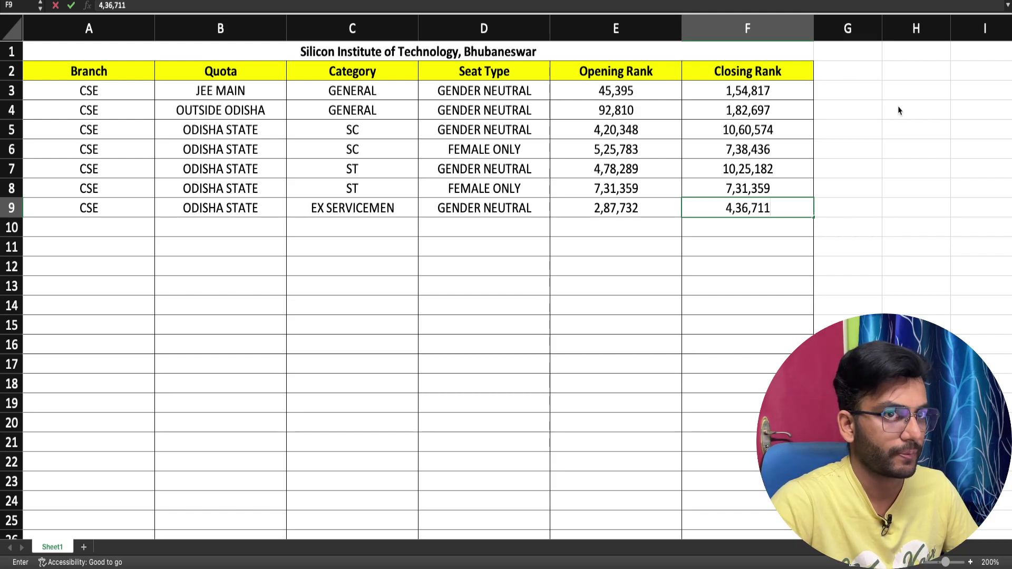
key(Return)
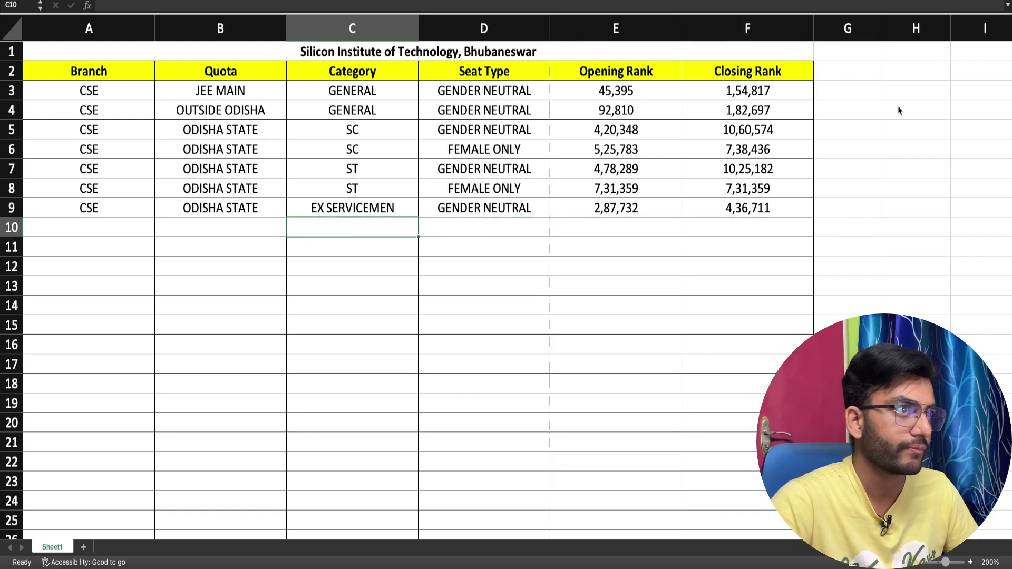
Fill row 10 with branch CSE, quota ODISHA STATE, category EX SERVICEMEN and seat type FEMALE ONLY
text(CSE)
key(Tab)
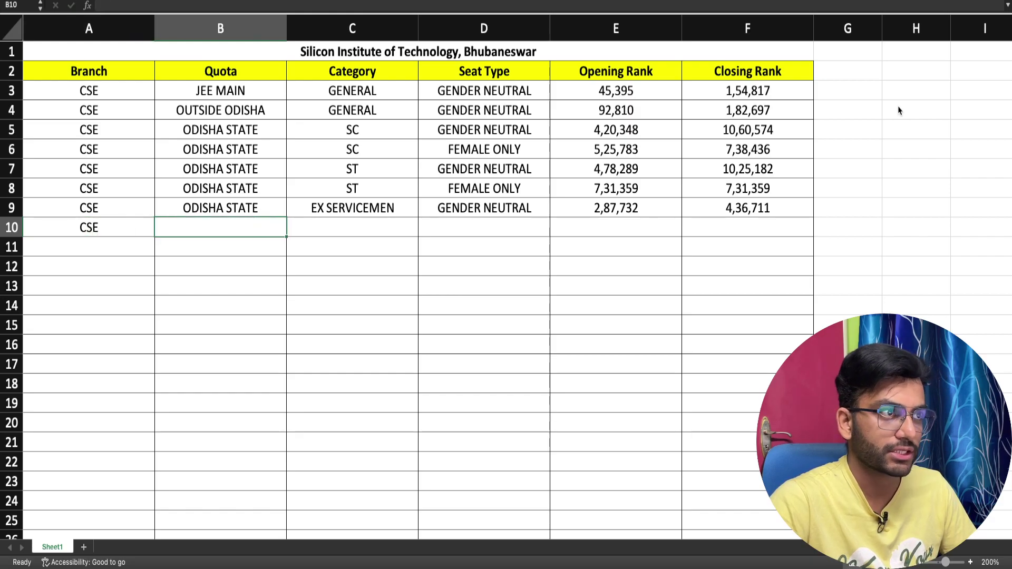
text(OD)
key(Tab)
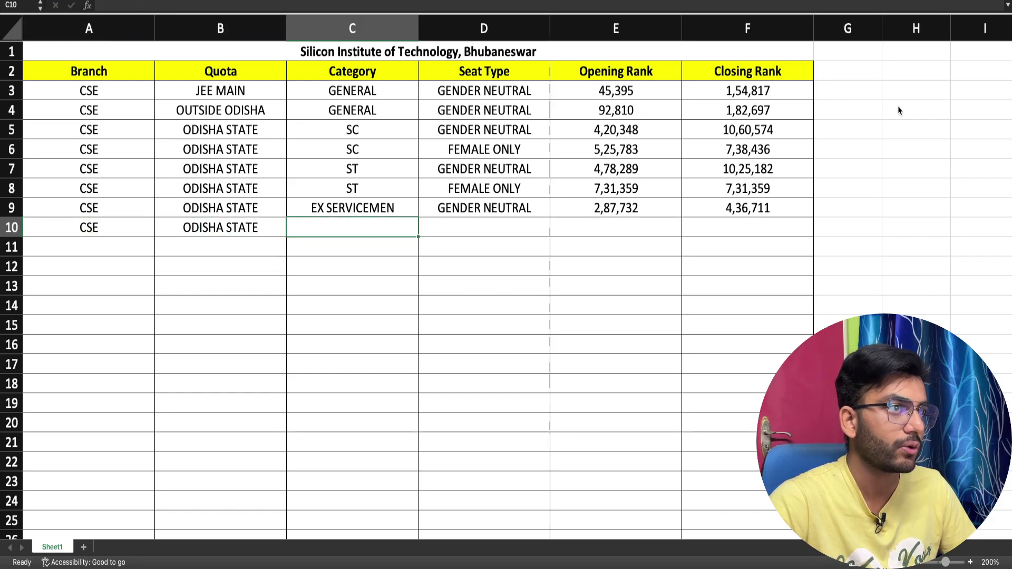
text(E)
key(Tab)
text(F)
key(Tab)
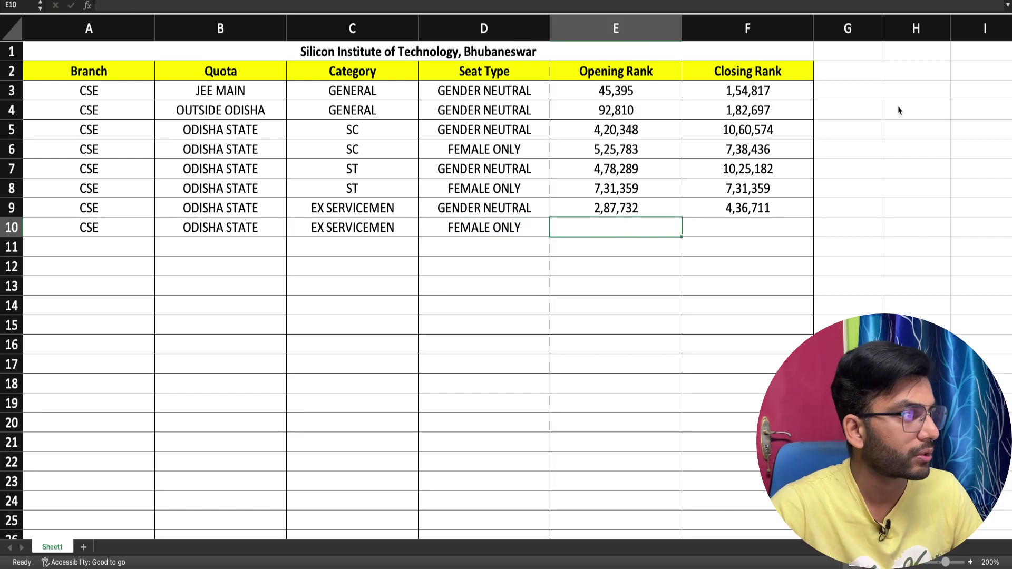
Enter 2,73,917 as both the opening rank and the closing rank in row 10
text(2,8)
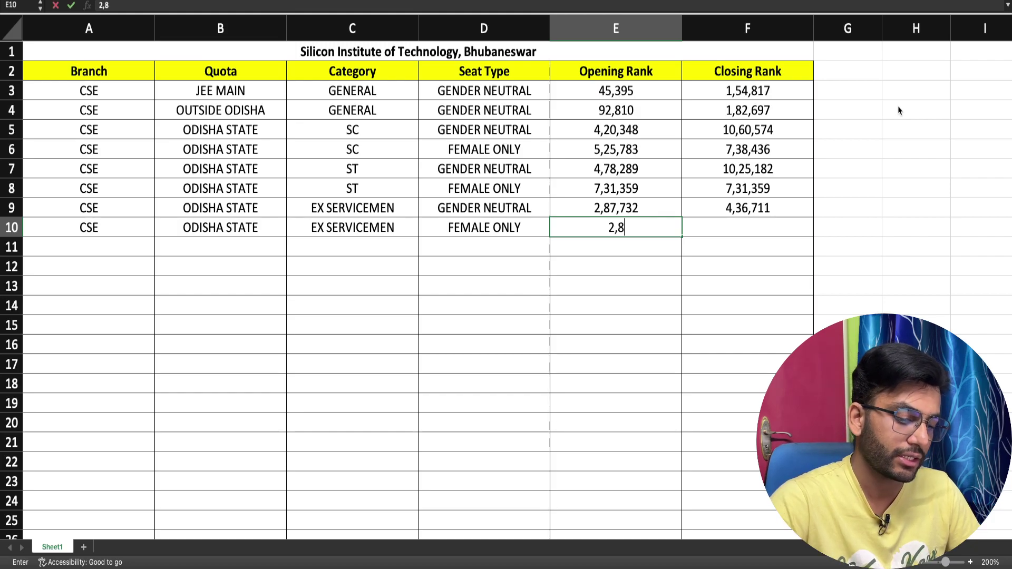
key(BackSpace)
text(73,)
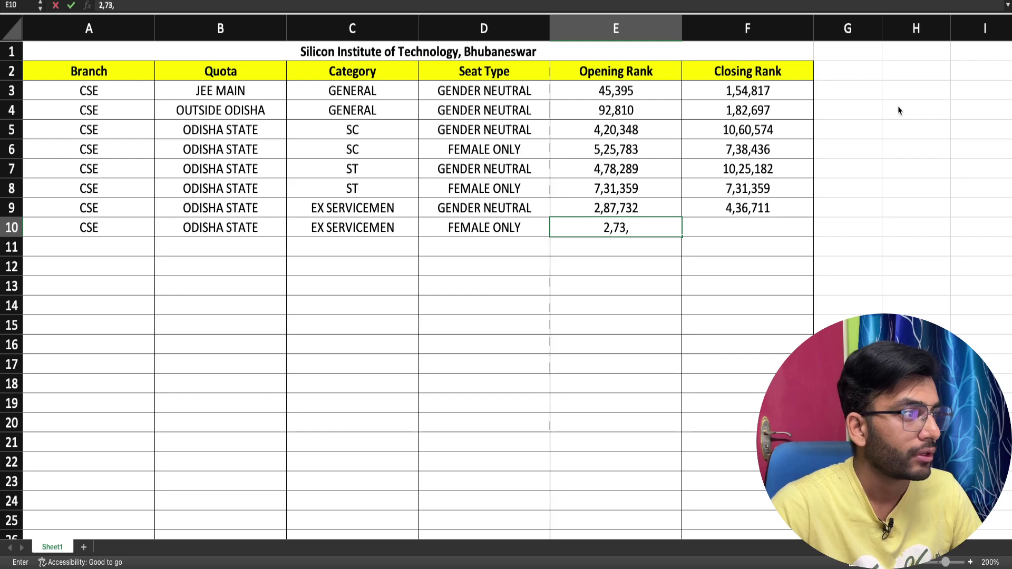
text(917)
key(Tab)
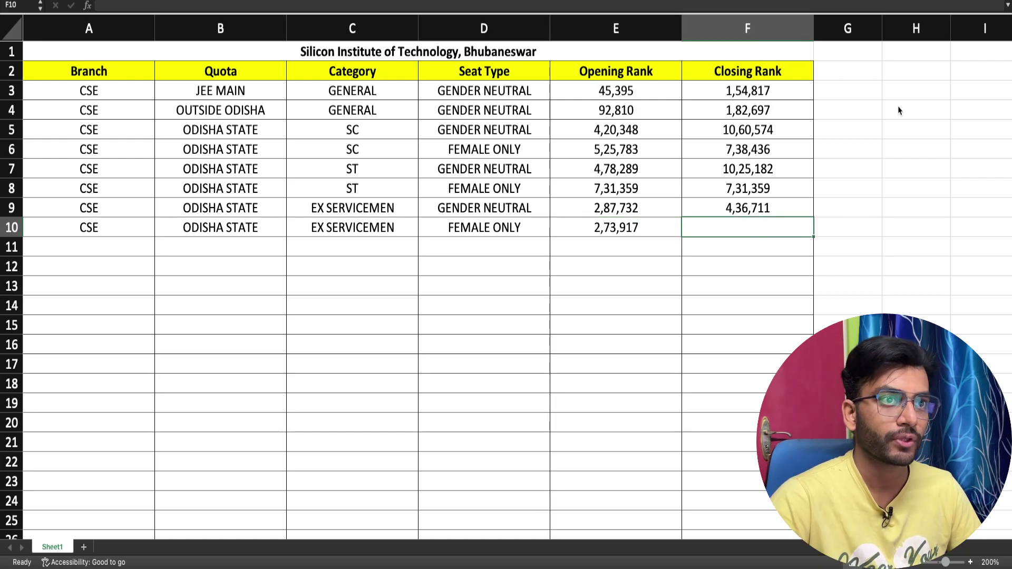
text(2,9)
key(BackSpace)
text(73,917)
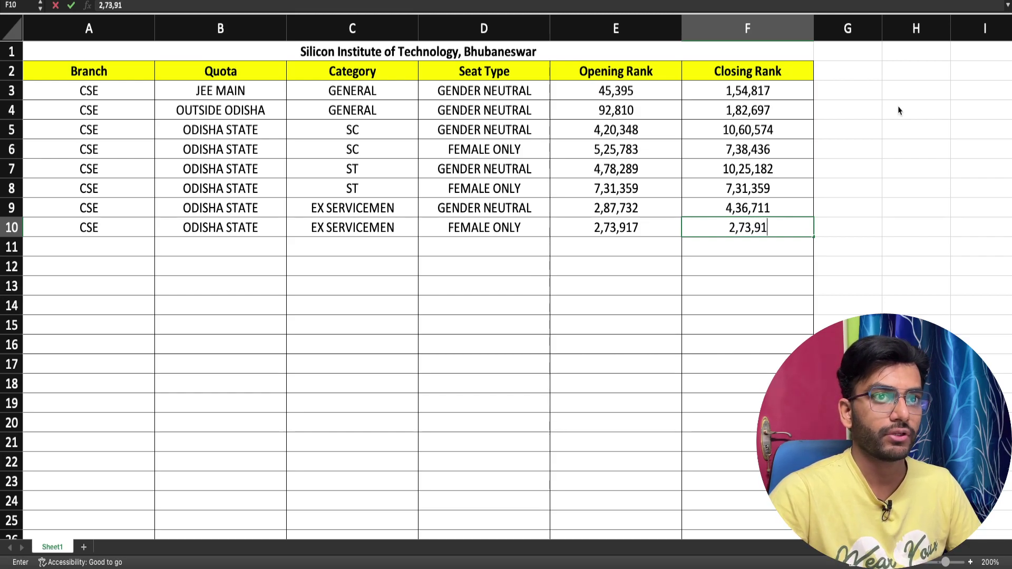
key(Return)
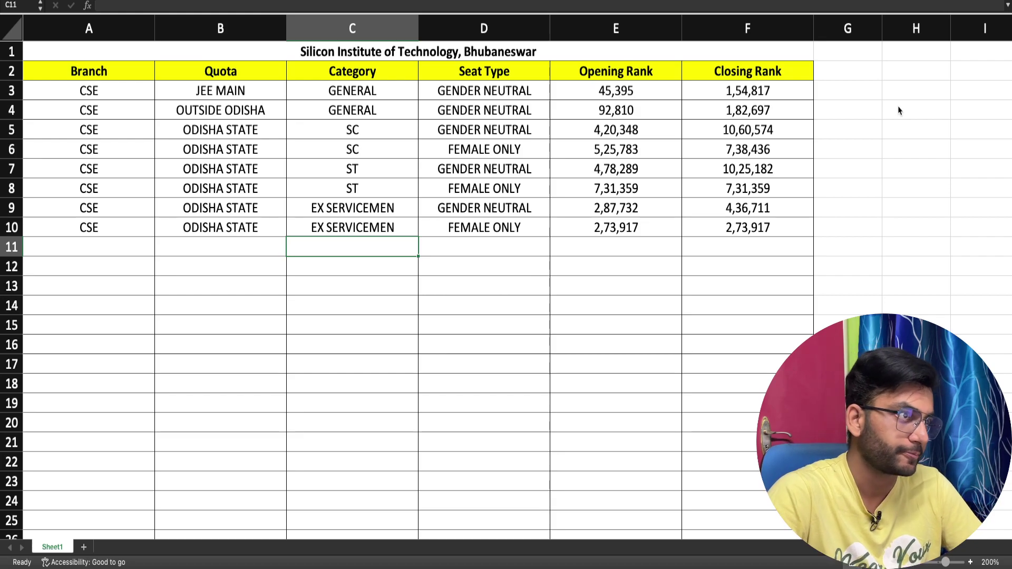
Fill row 11 with CSE as the branch, ODISHA STATE as the quota and GREEN CARD as the category
key(Left)
key(Left)
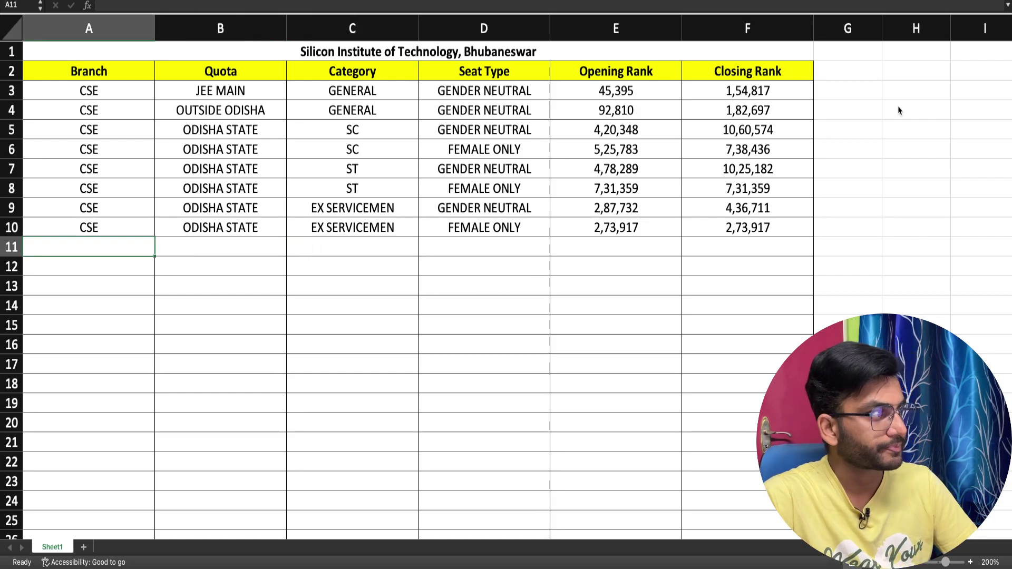
text(CSE)
key(Tab)
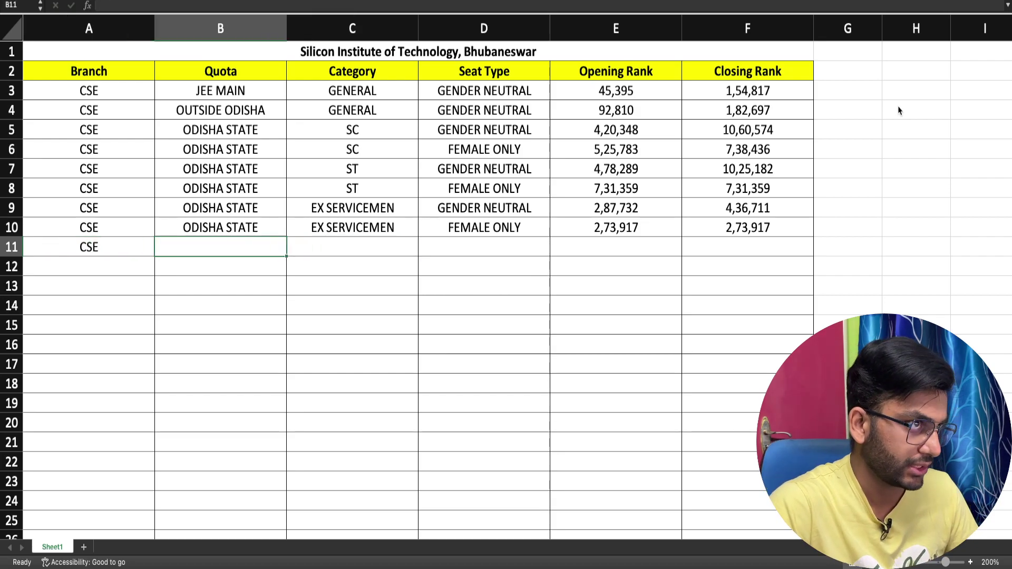
text(OD)
key(Tab)
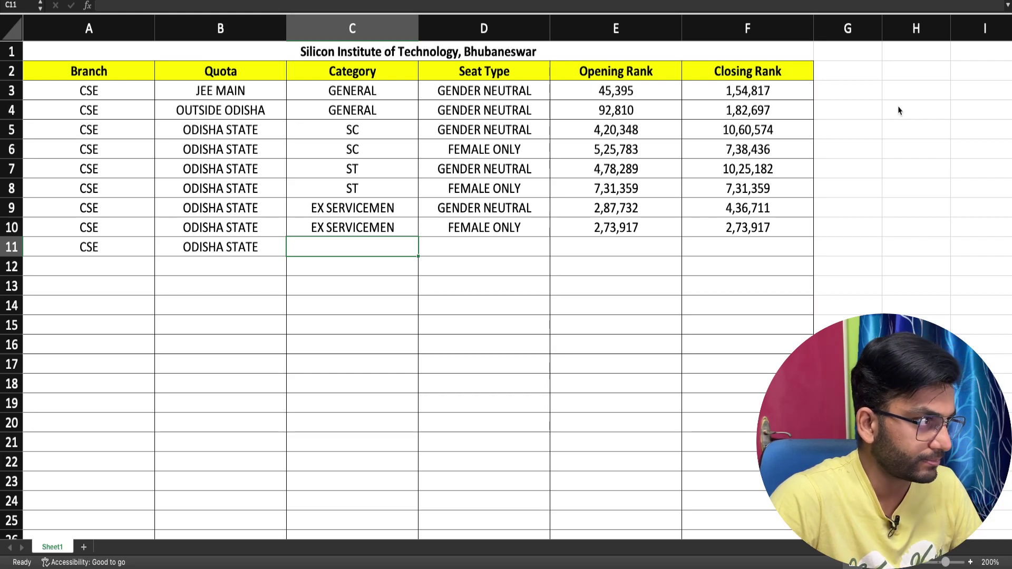
text(GREEN CARD)
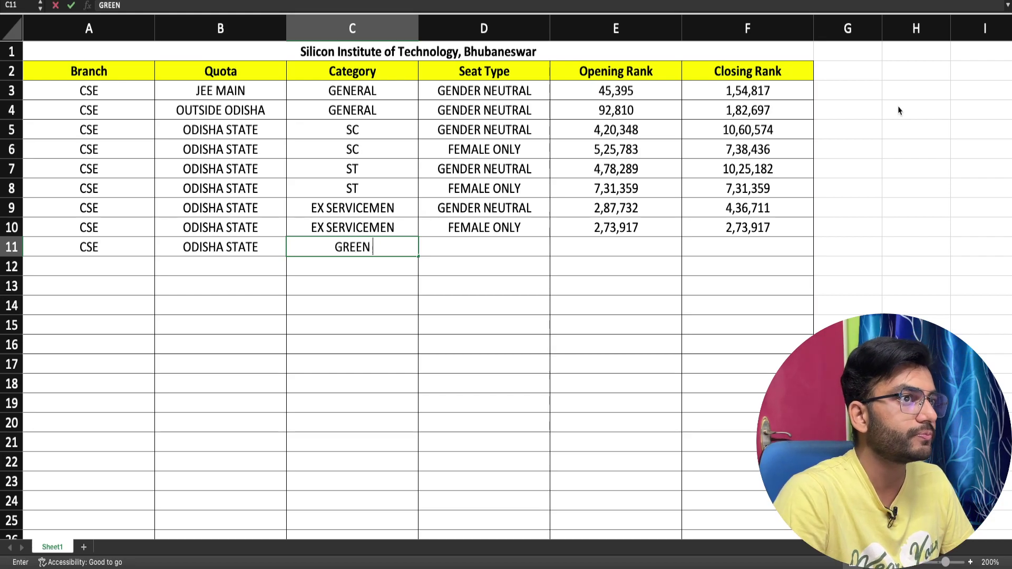
key(Return)
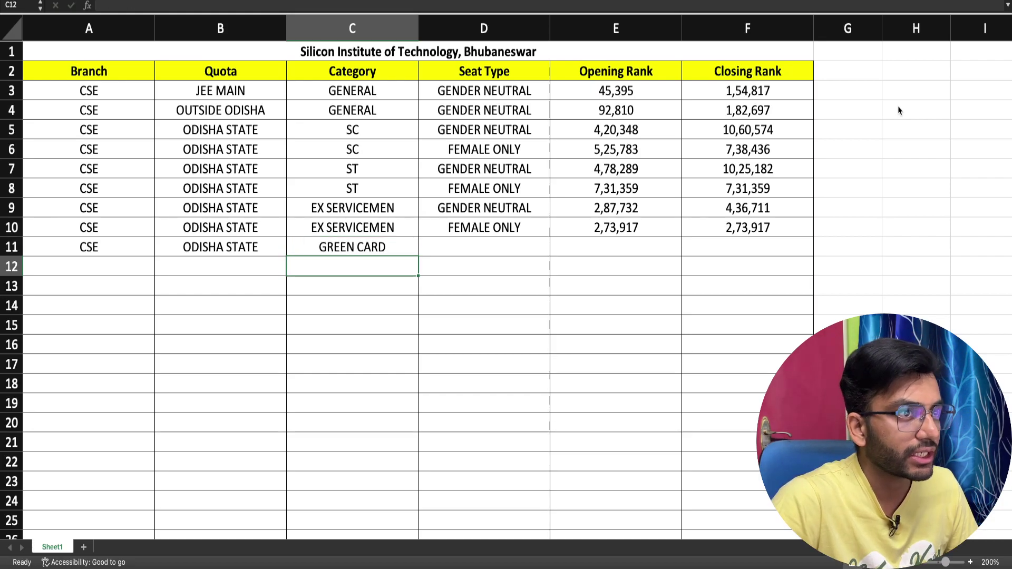
Enter GENDER NEUTRAL as the seat type in row 11 and FEMALE ONLY in row 12
key(Right)
key(Up)
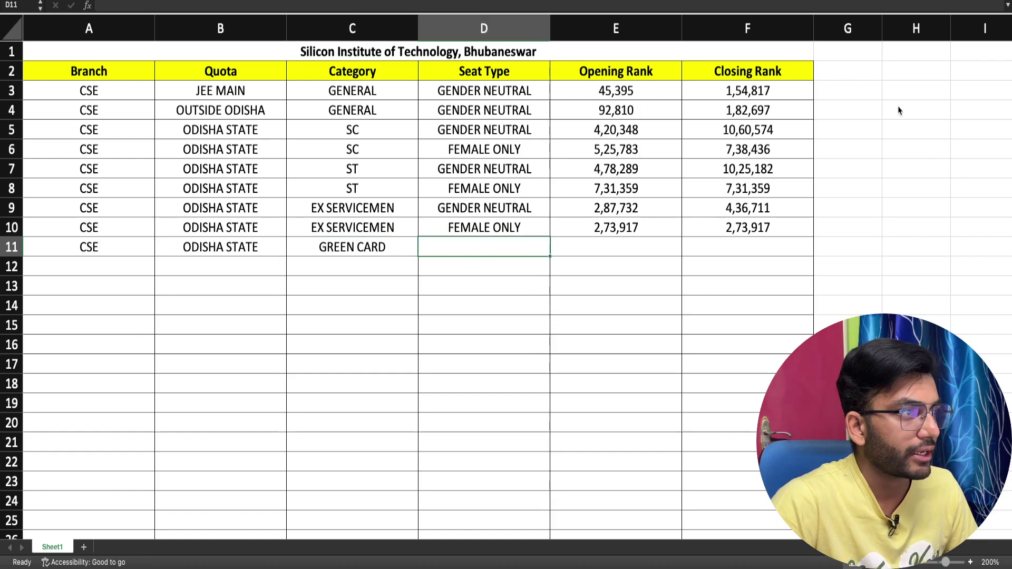
text(GENDER NEUTRAL)
key(Tab)
key(Return)
text(FEMALE ONLY)
key(Tab)
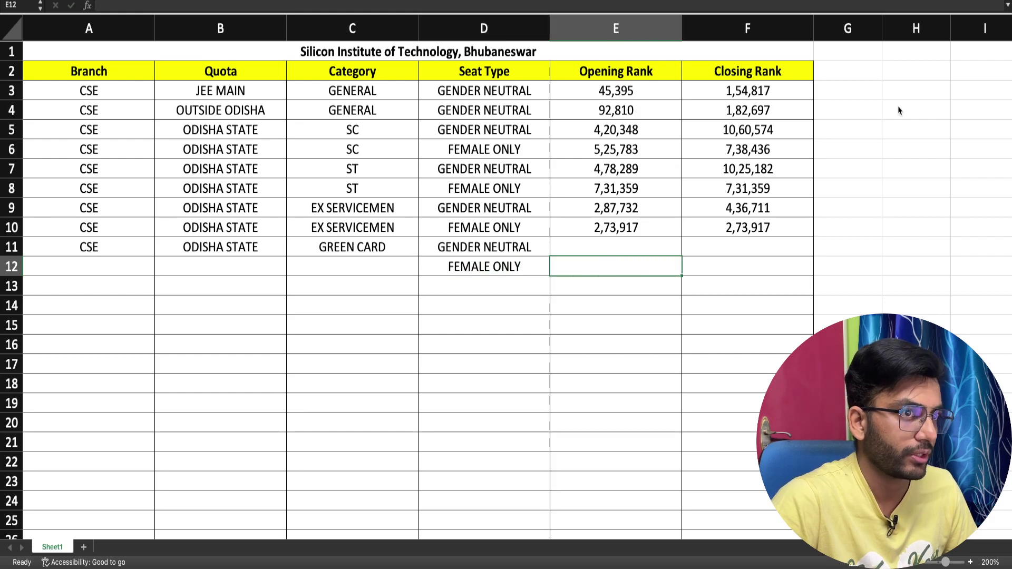
Enter 2,78,315 as the opening rank and 4,70,079 as the closing rank in row 11
key(Up)
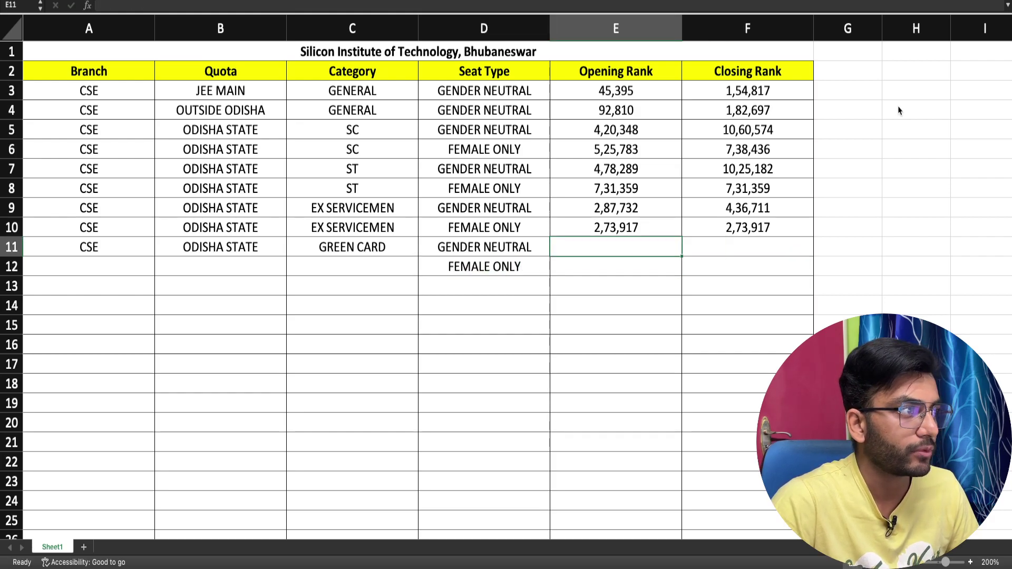
text(2)
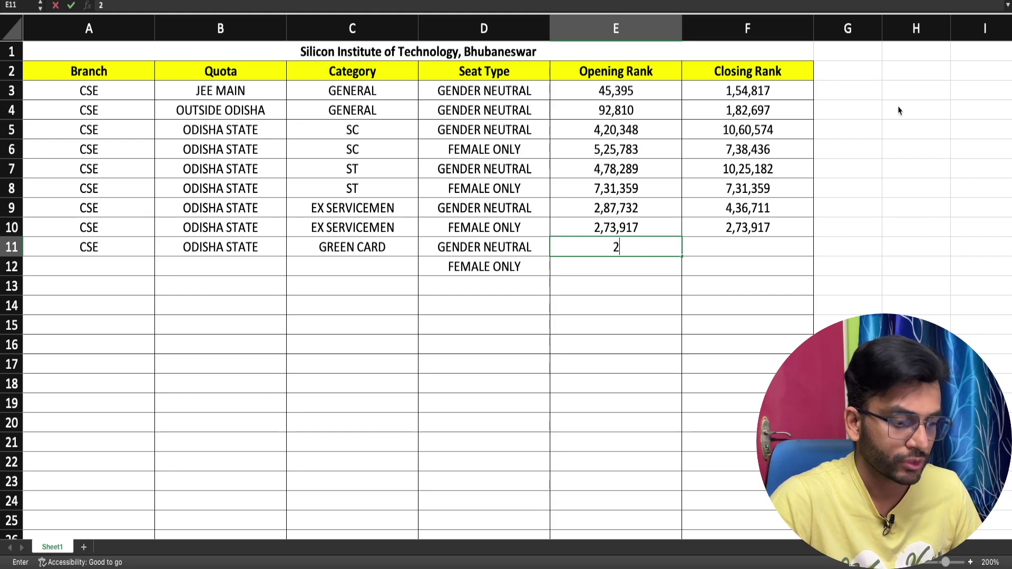
text(,78,)
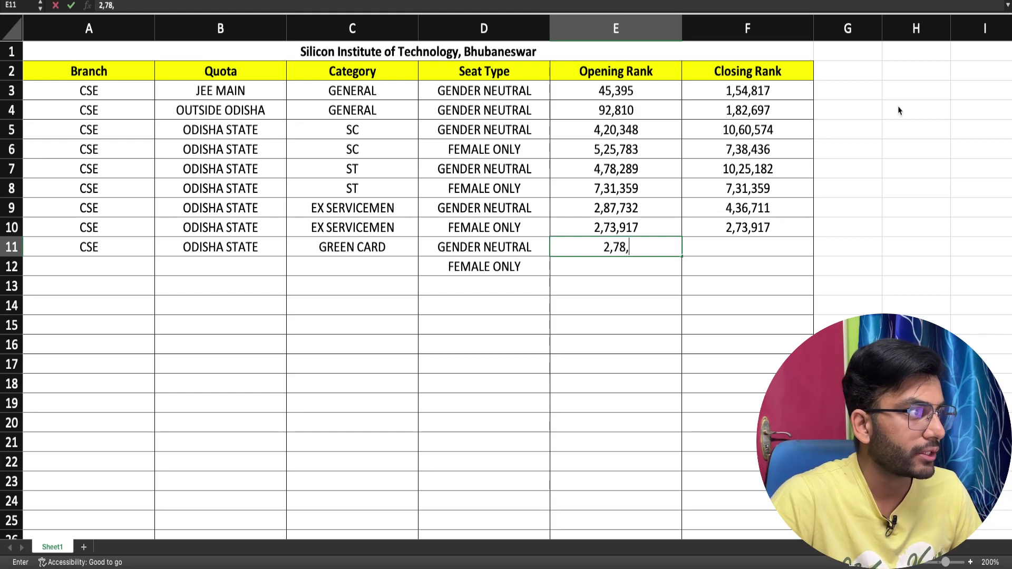
text(315)
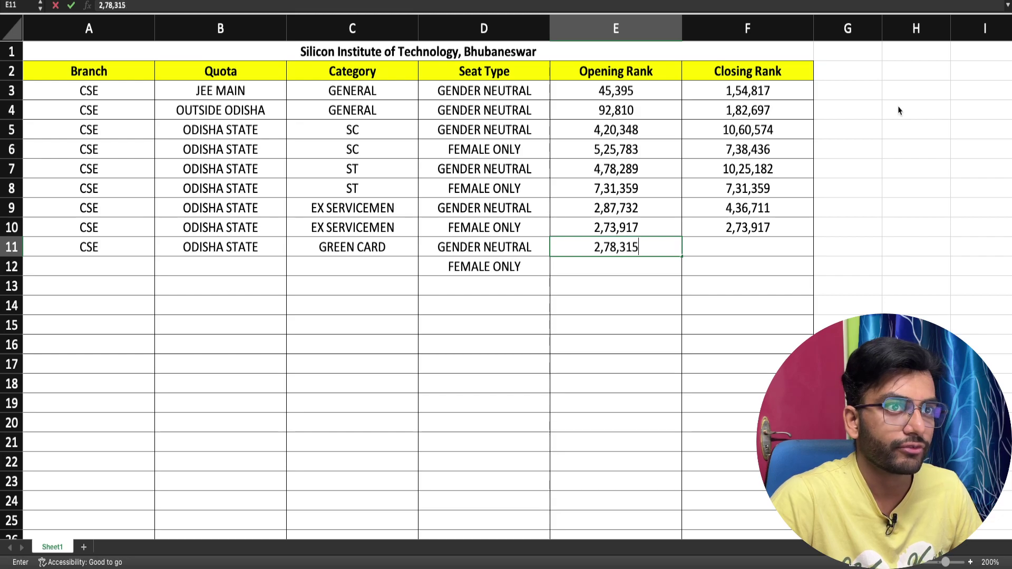
key(Tab)
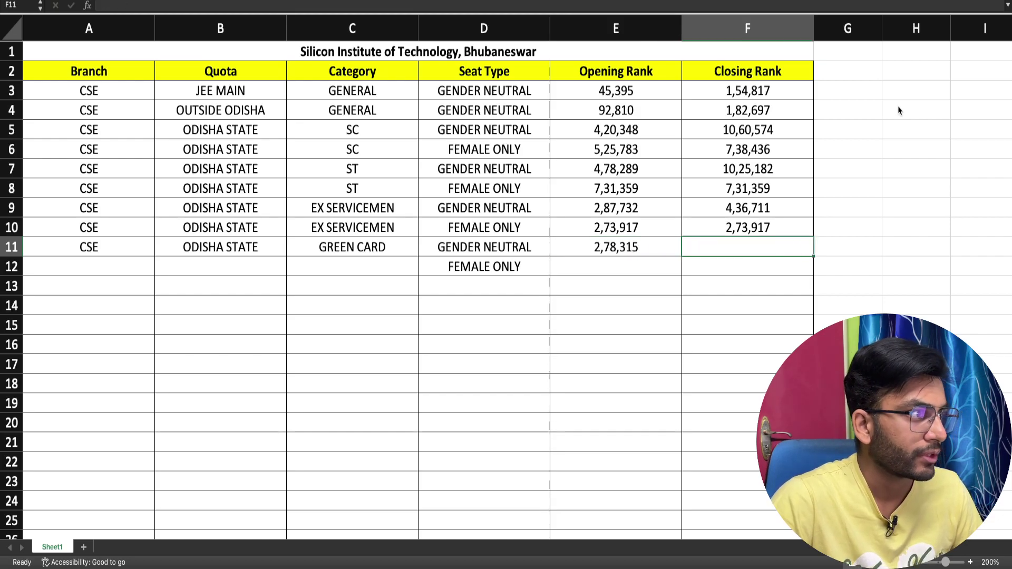
text(4,70,)
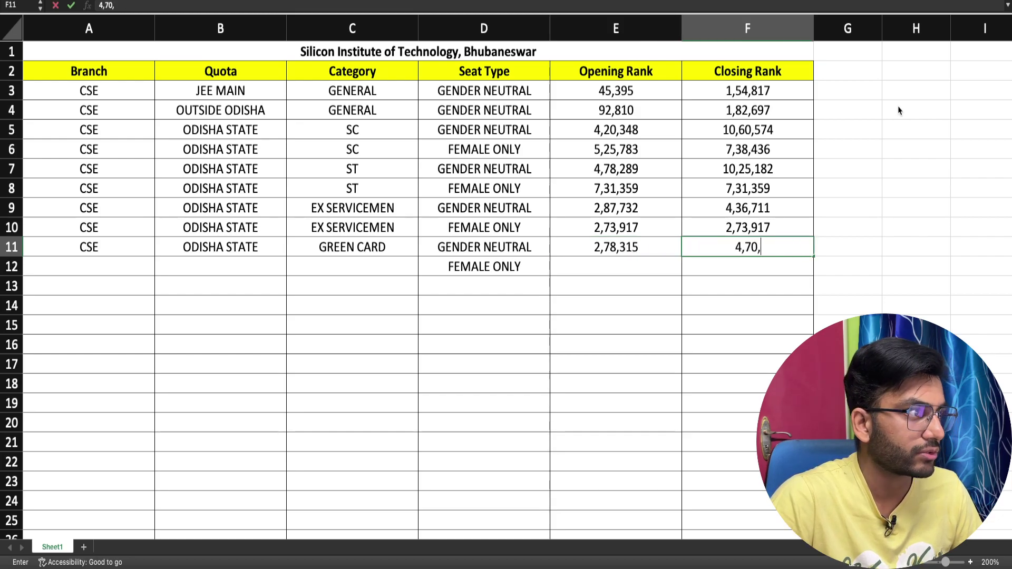
text(079)
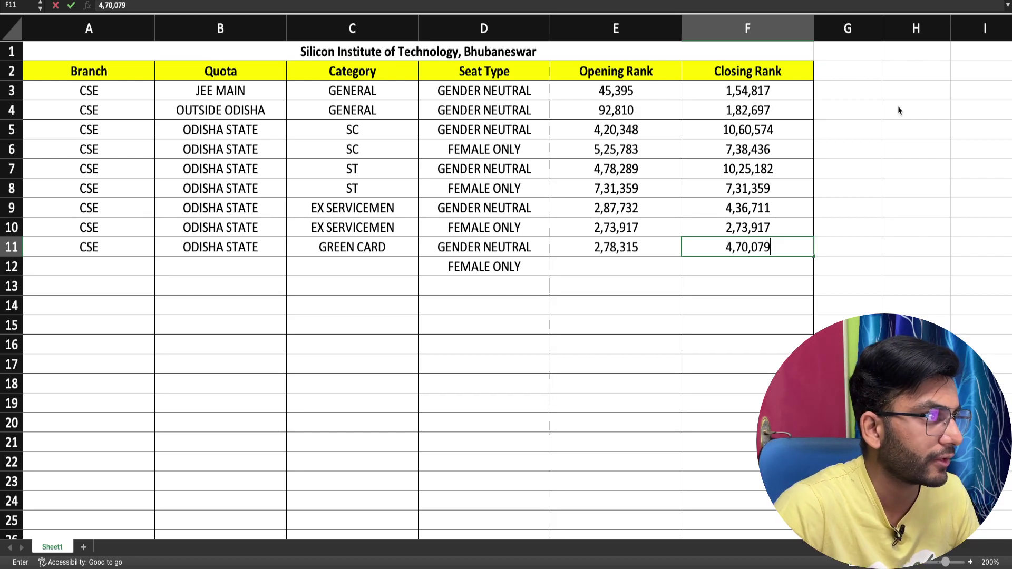
key(Return)
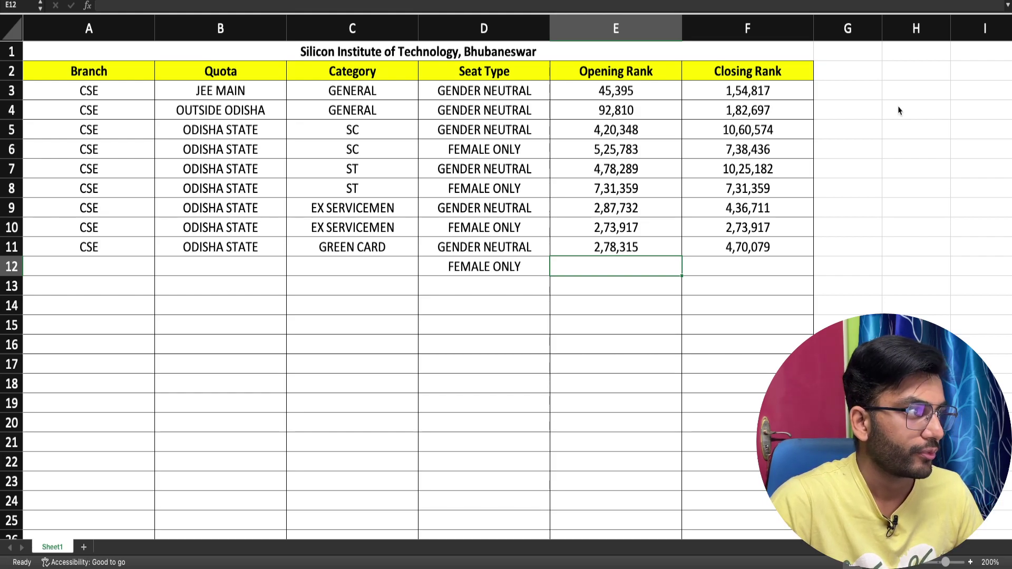
Enter 2,99,306 as the opening rank and 3,87,468 as the closing rank in row 12
text(2,99,)
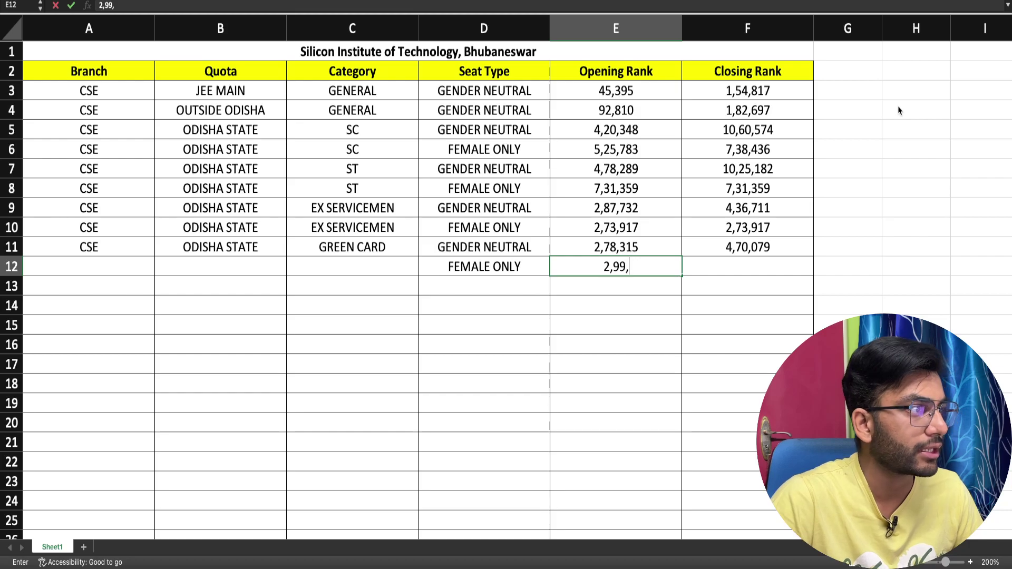
text(306)
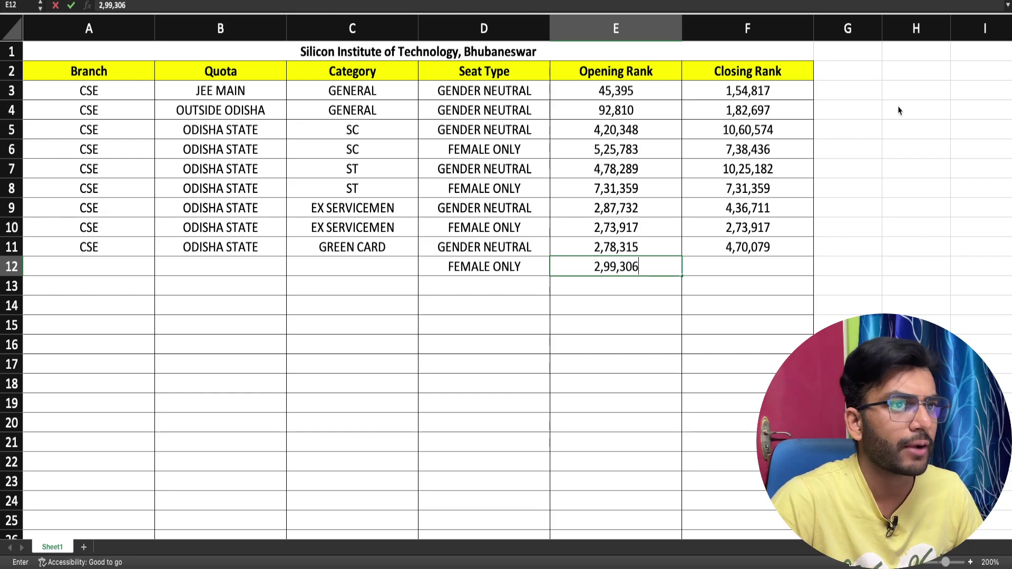
key(Tab)
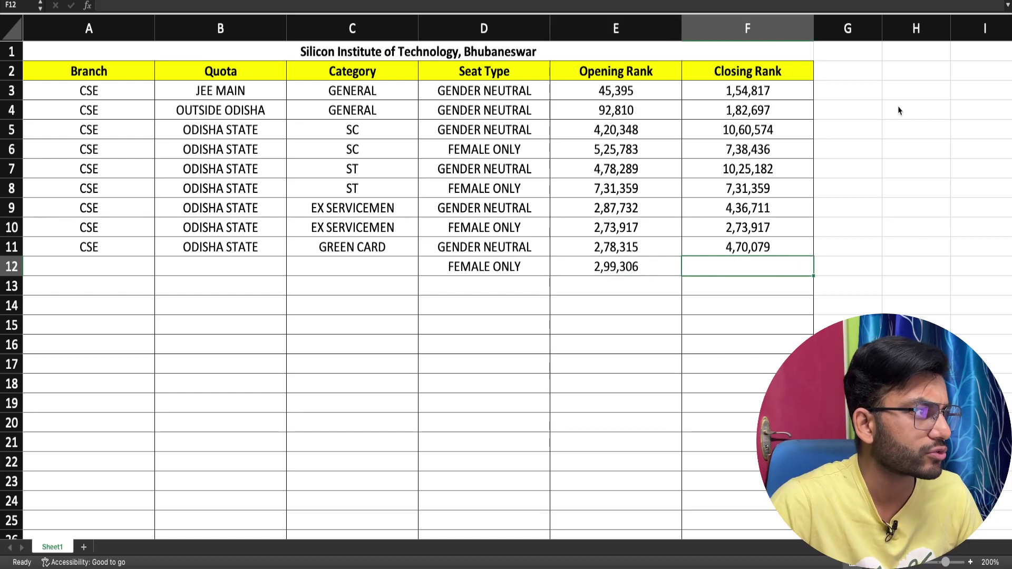
text(3,87,)
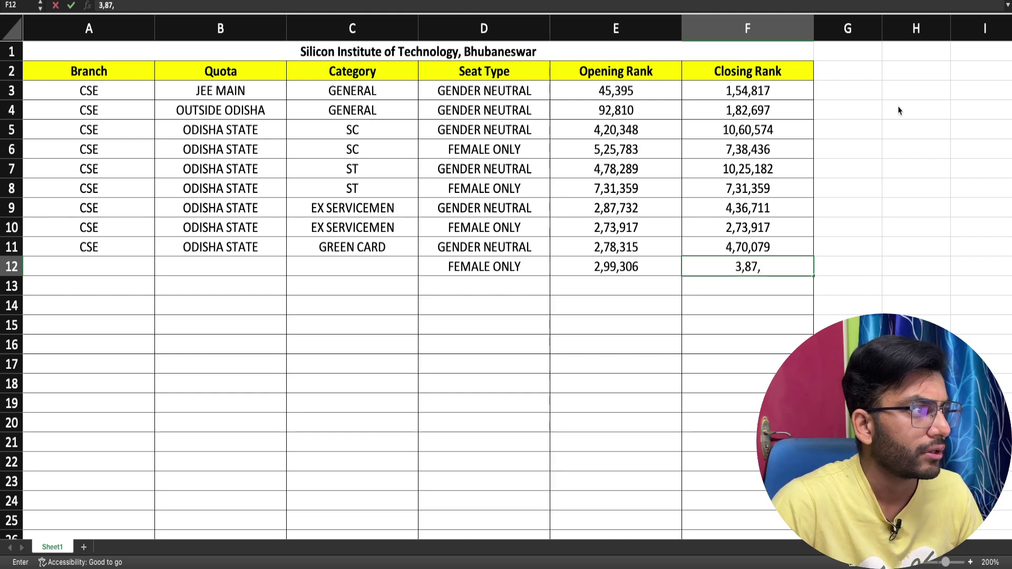
text(468)
key(Return)
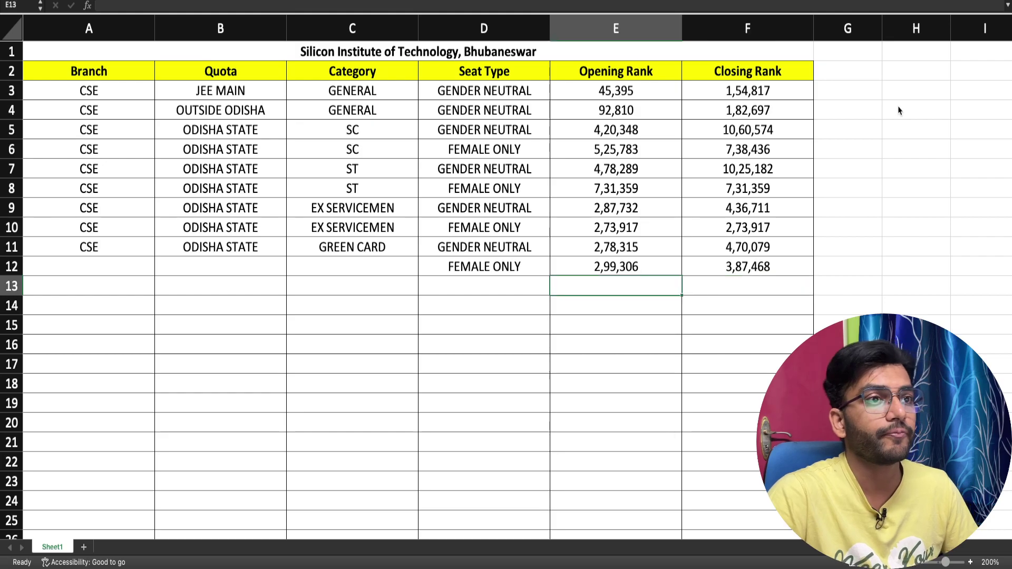
Complete row 12 with GREEN CARD as the category, ODISHA STATE as the quota and CSE as the branch
key(Left)
key(Left)
key(Up)
text(G)
key(Down)
key(Return)
key(Left)
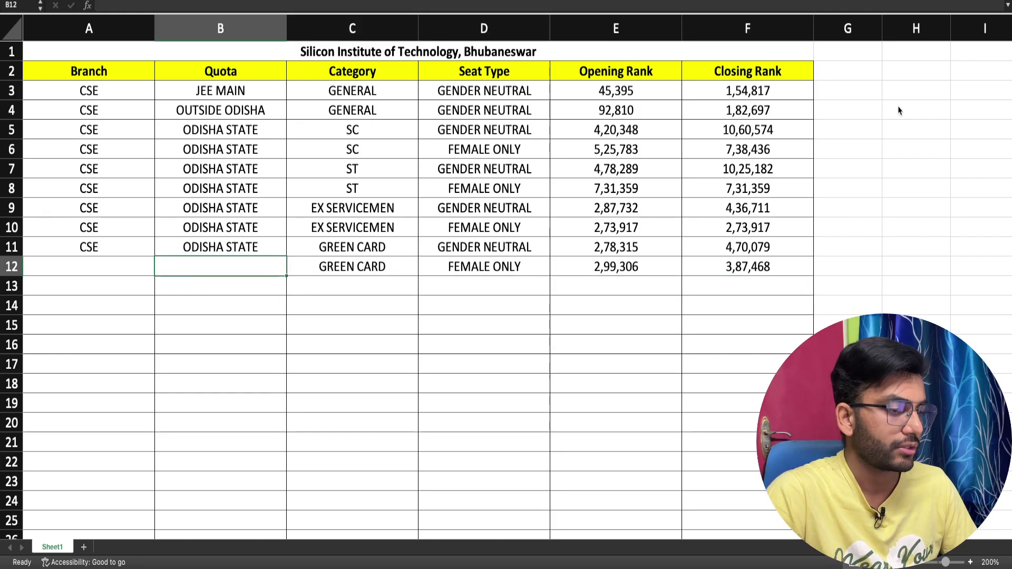
text(O)
key(Down)
key(Return)
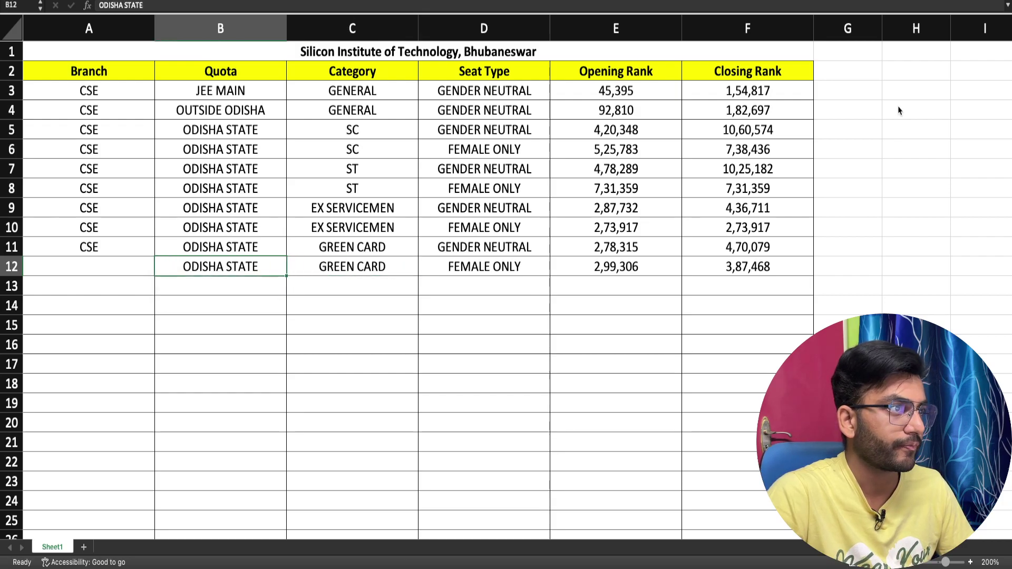
key(Left)
text(C)
key(Return)
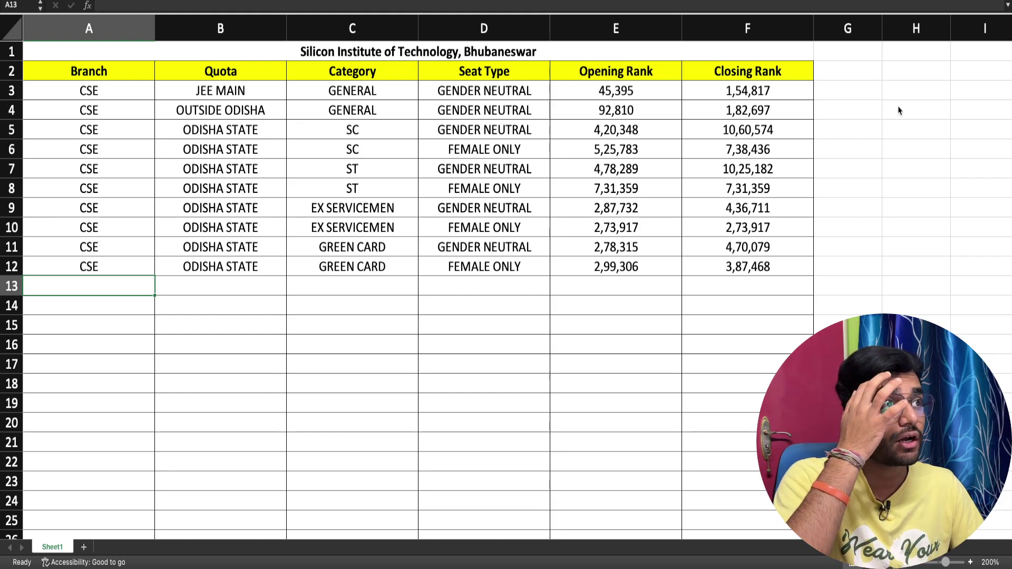
click(209, 108)
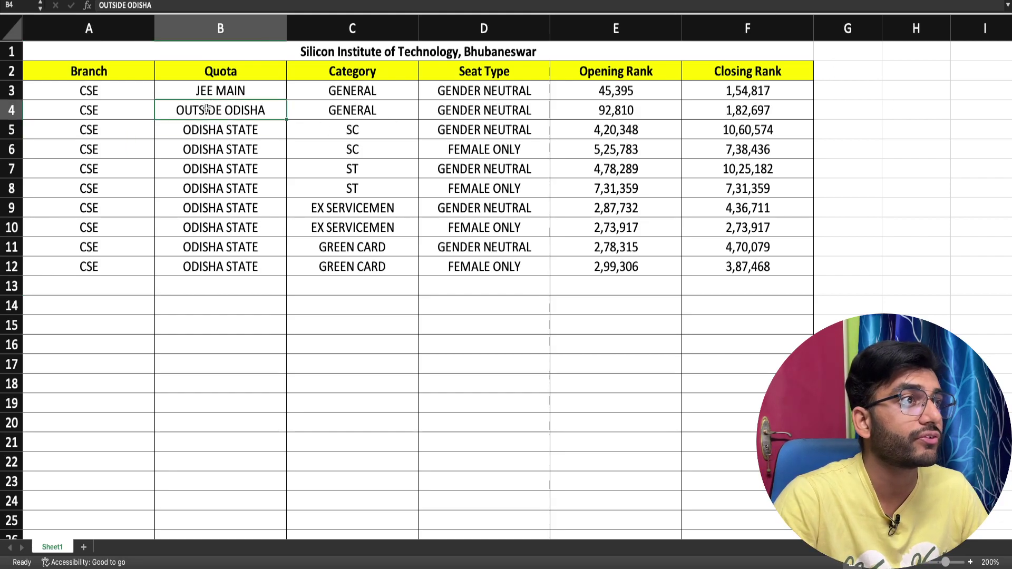
key(shift+Right)
key(shift+Right)
key(shift+Right)
key(shift+Right)
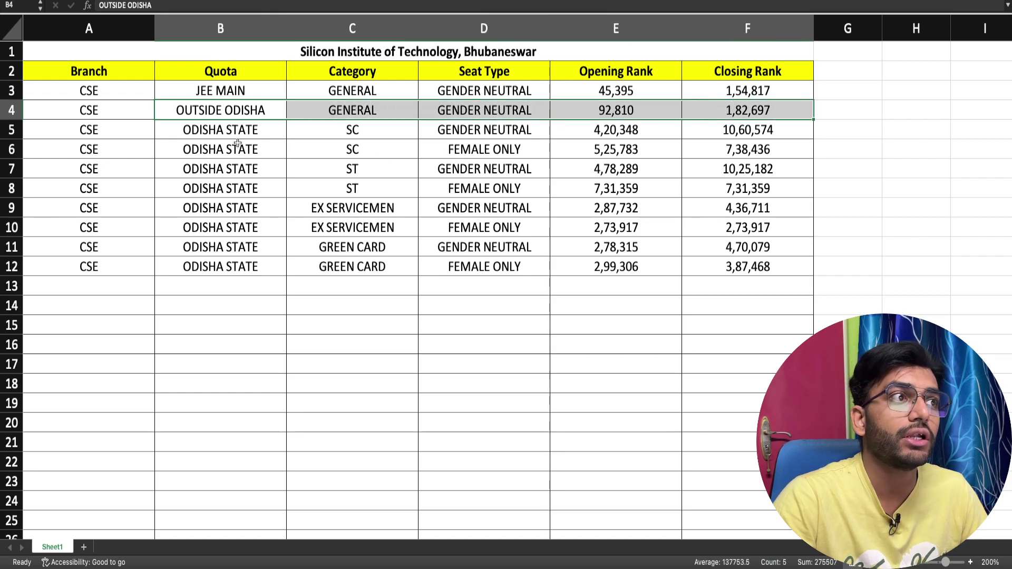
click(314, 116)
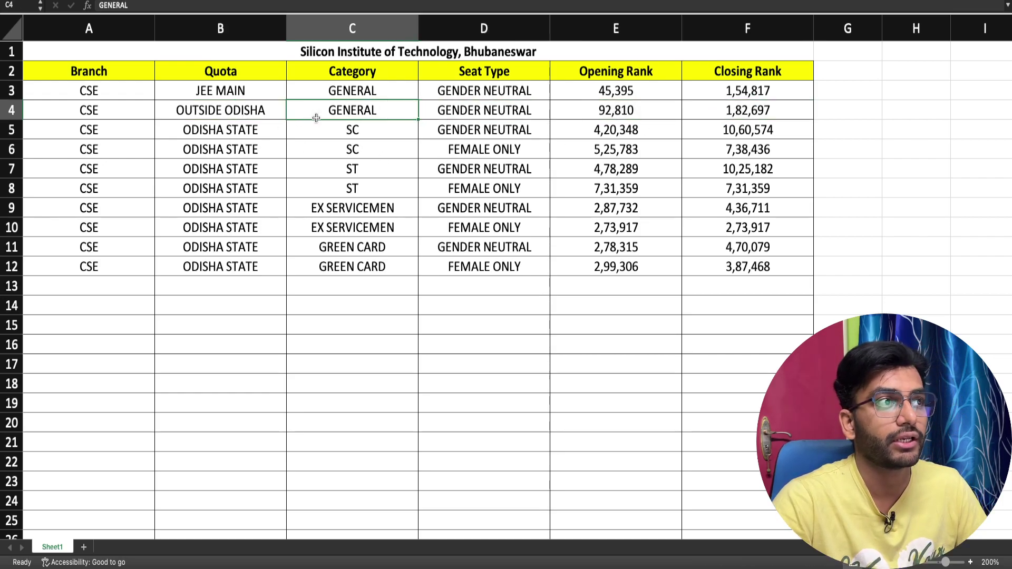
Fill row 13 with branch CSE, quota ODISHA STATE, category GENERAL and seat type GENDER NEUTRAL
click(116, 284)
text(CSE)
key(Tab)
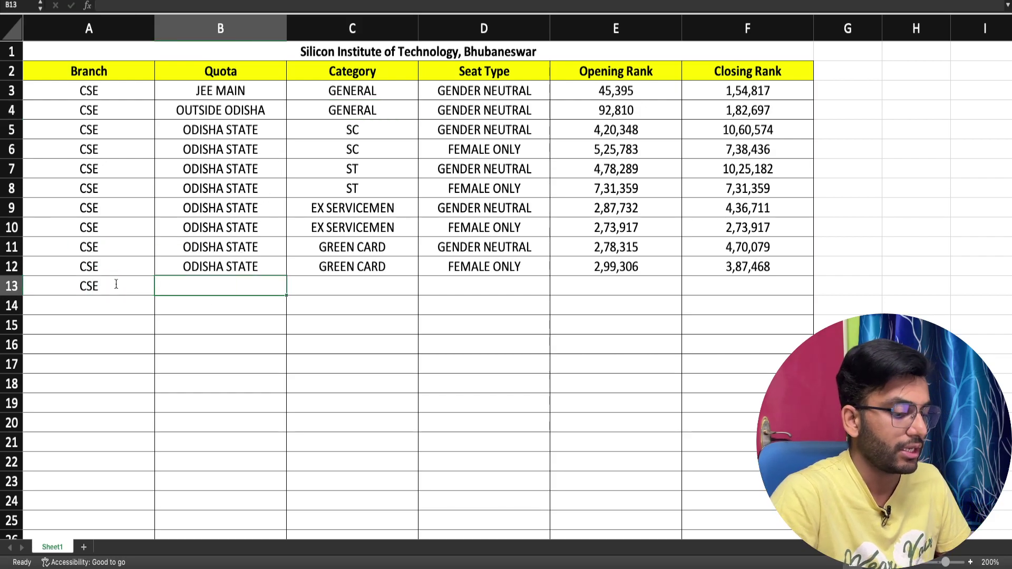
text(OD)
key(Tab)
text(GENERAL)
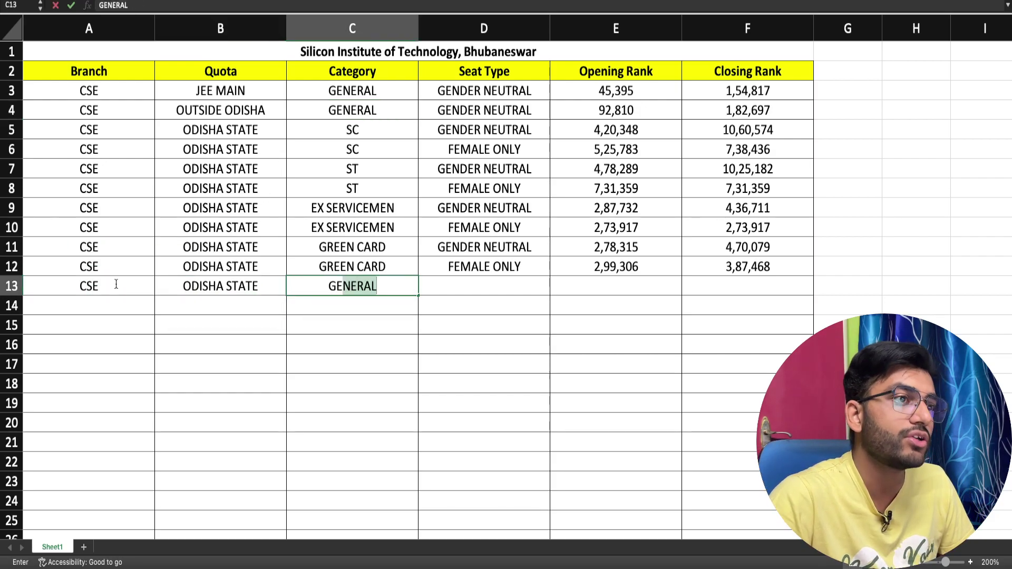
key(Tab)
text(G)
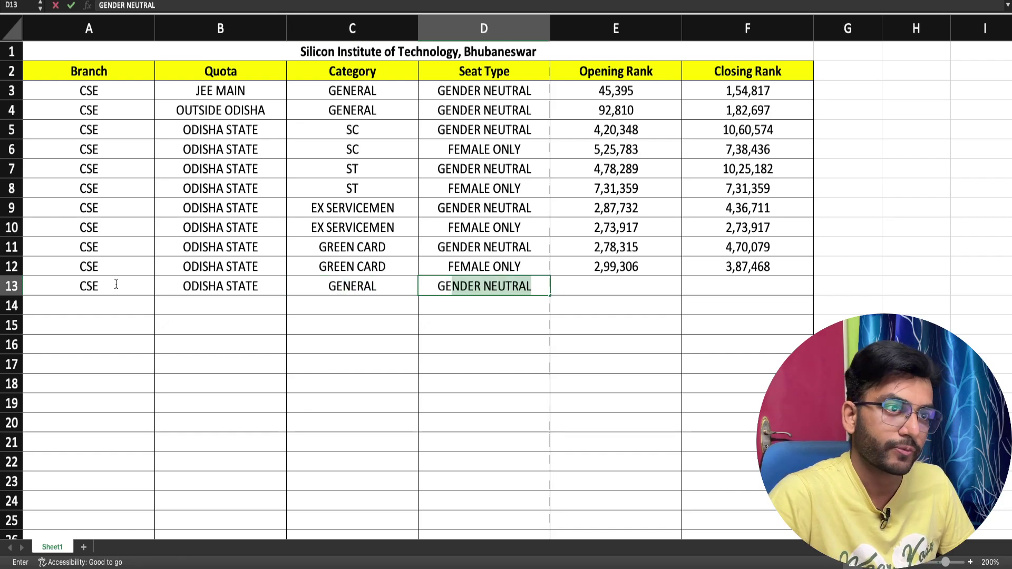
key(Tab)
Enter FEMALE ONLY as the seat type in row 14
key(Down)
key(Left)
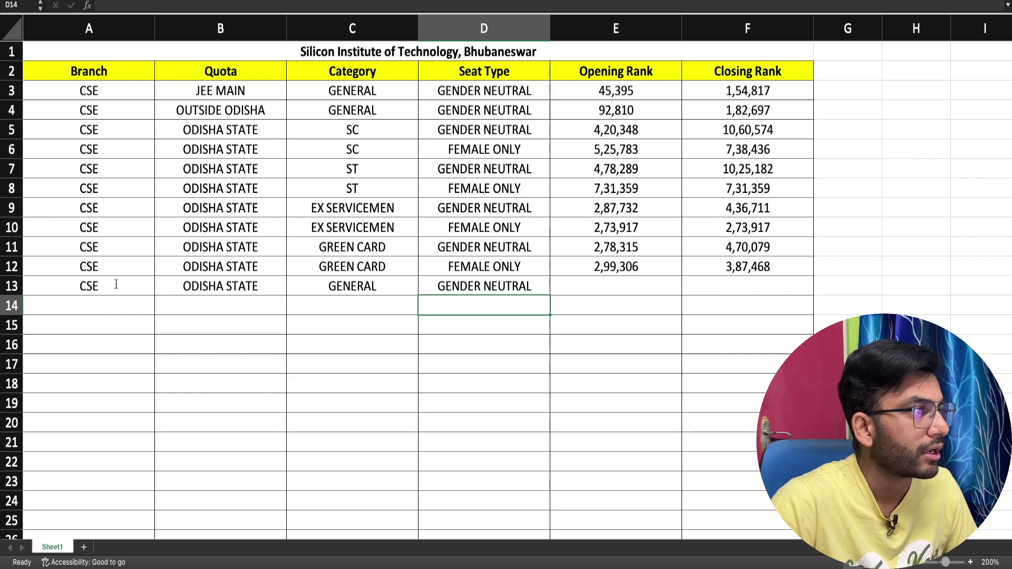
text(FE)
key(Tab)
Enter 1,16,439 as the opening rank in row 13
key(Up)
key(Left)
key(Right)
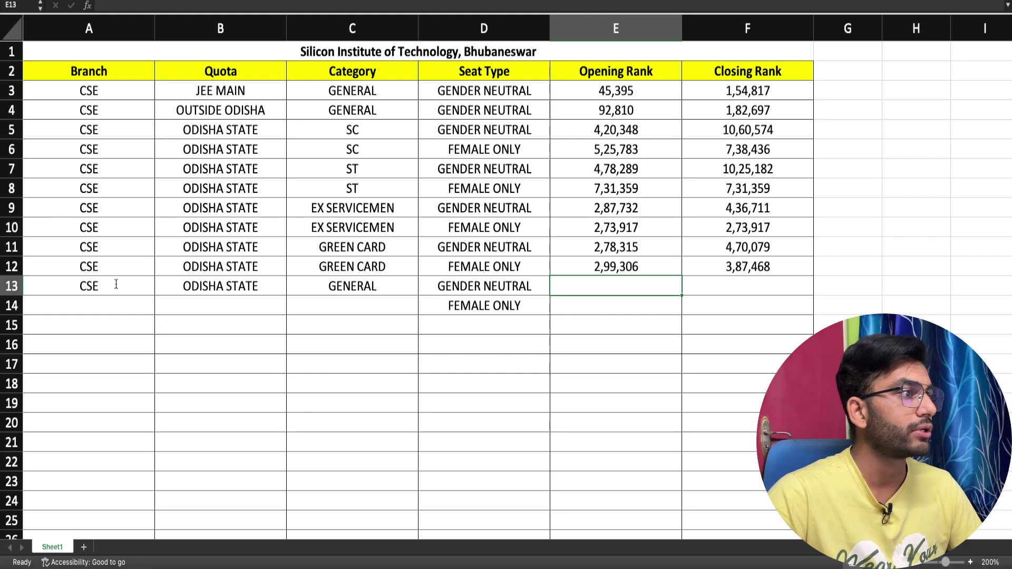
text(1,)
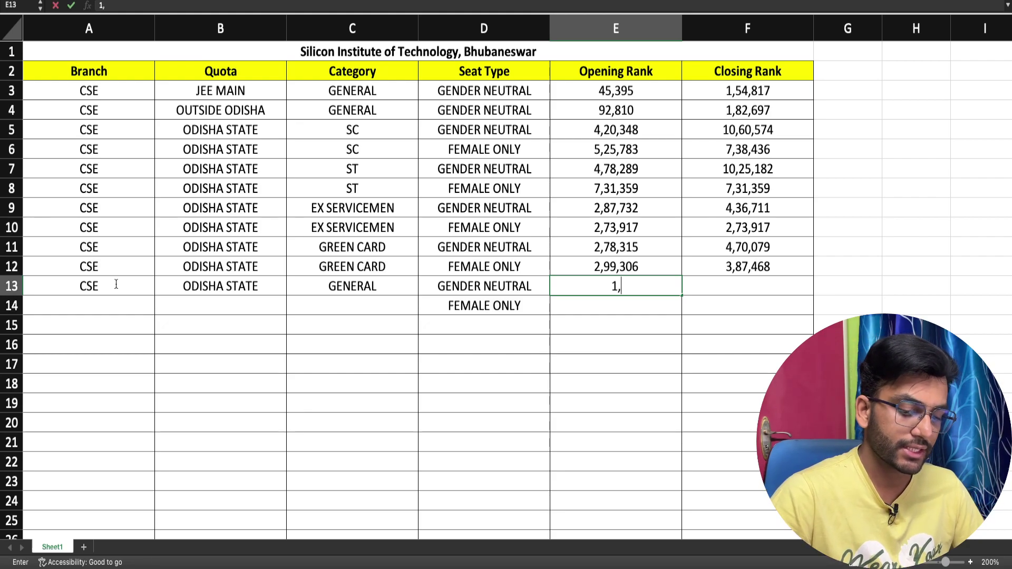
text(16,439)
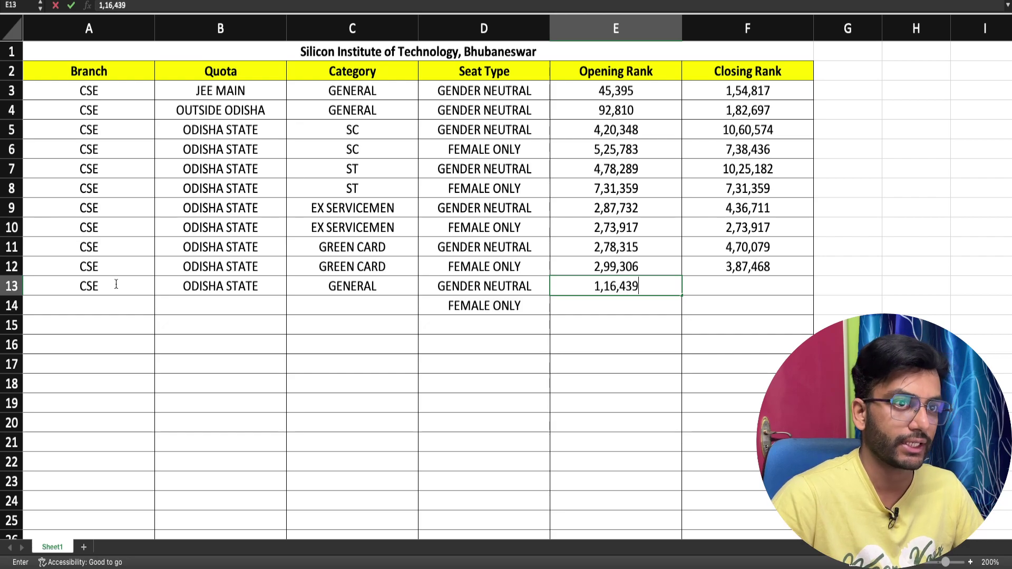
key(Tab)
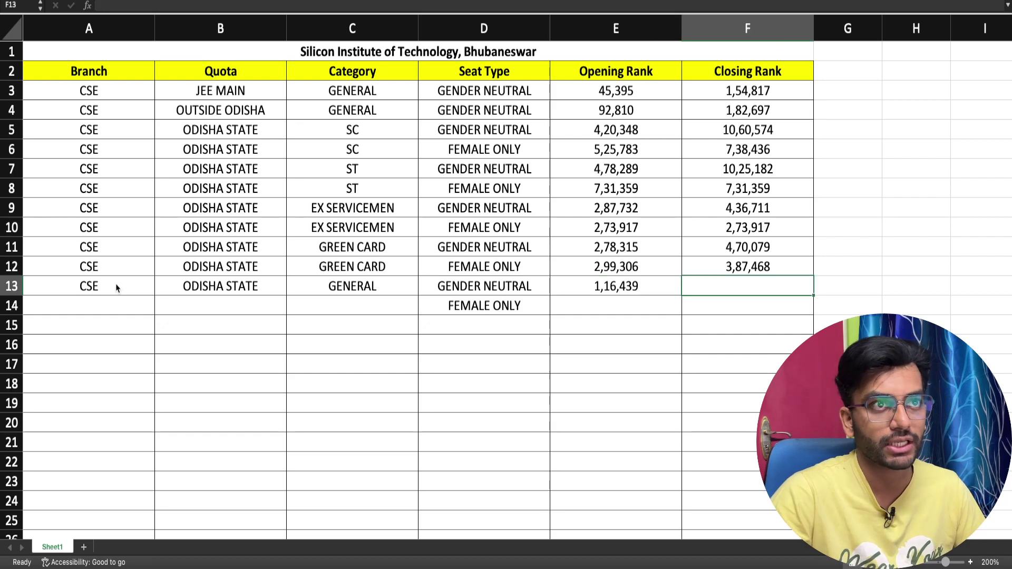
Enter 3,19,344 as the closing rank in row 13
click(657, 111)
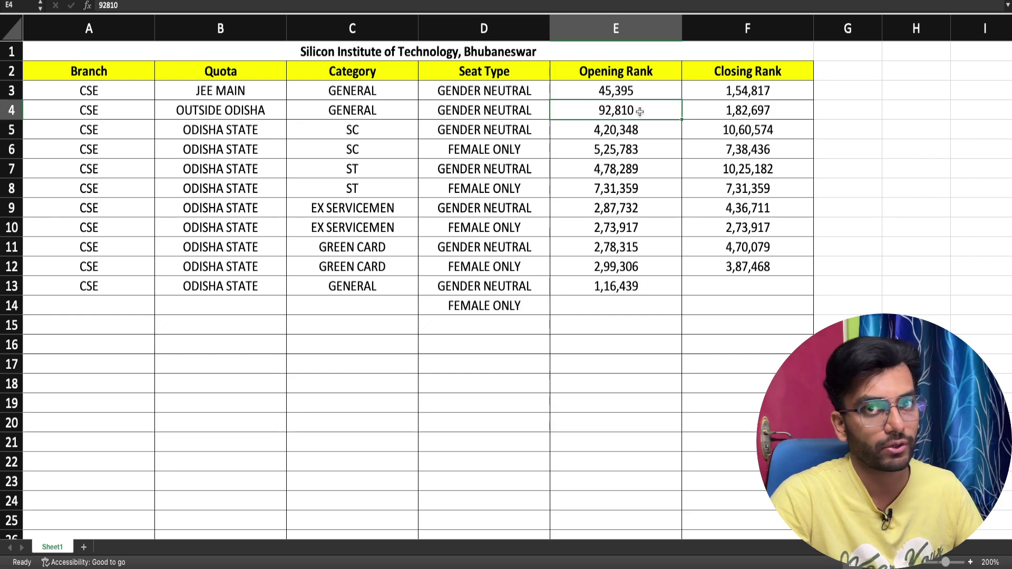
click(635, 287)
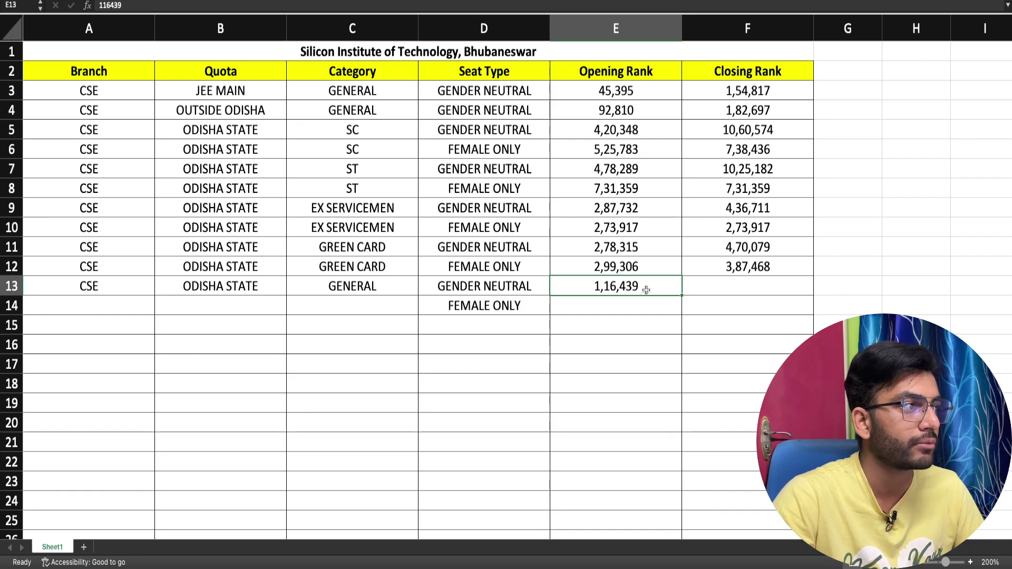
click(703, 288)
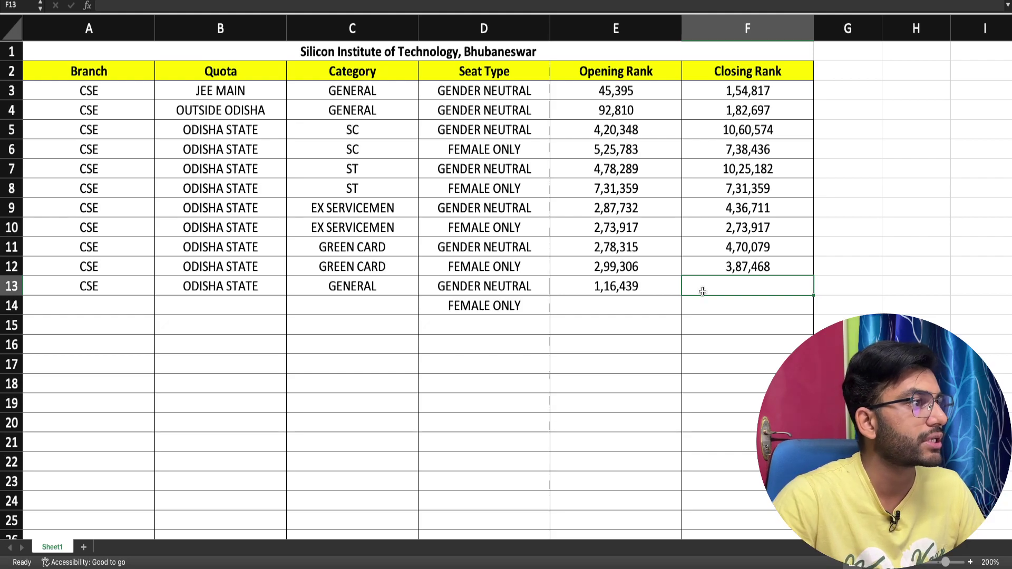
text(3,19,)
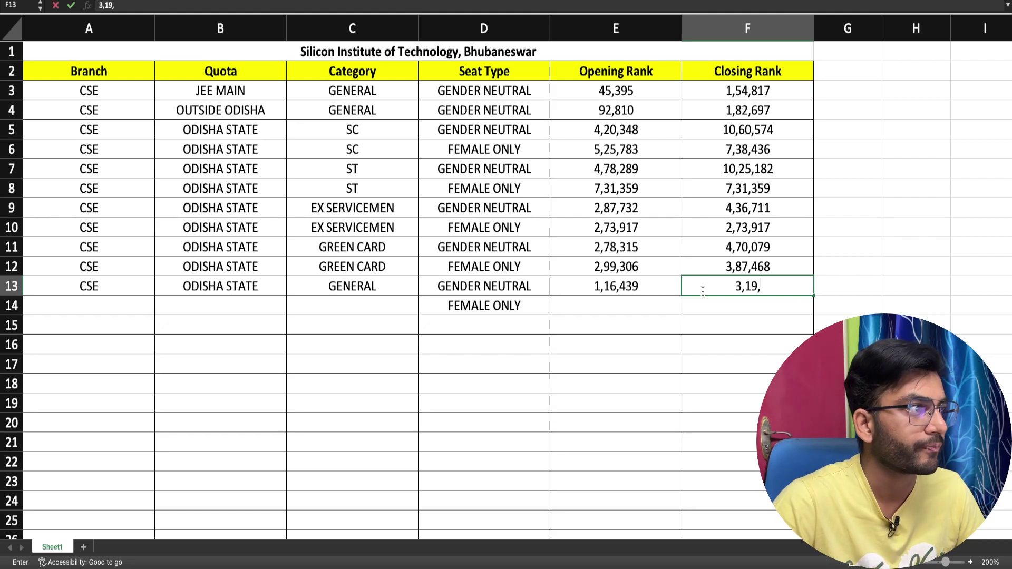
text(3)
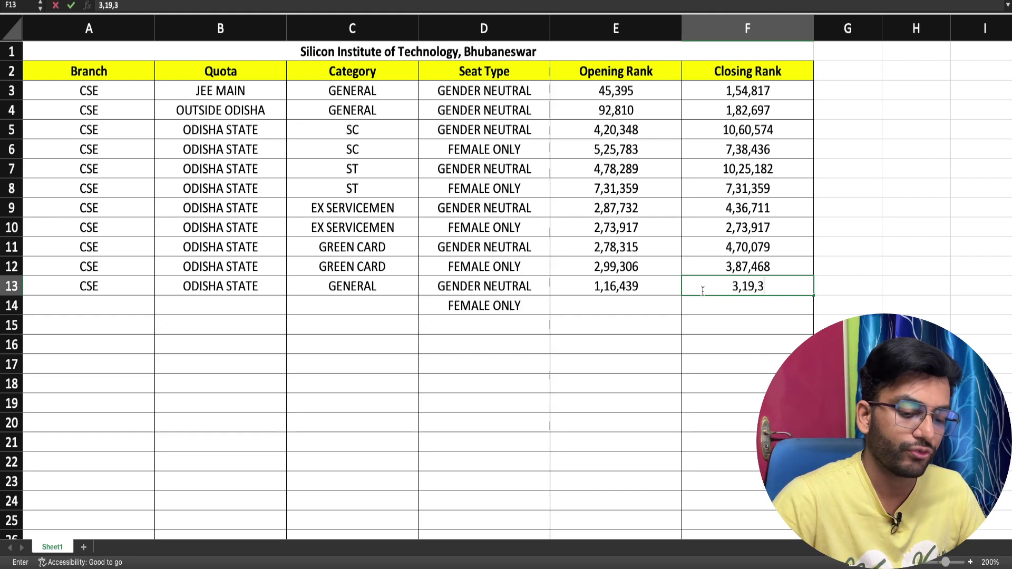
text(44)
key(Return)
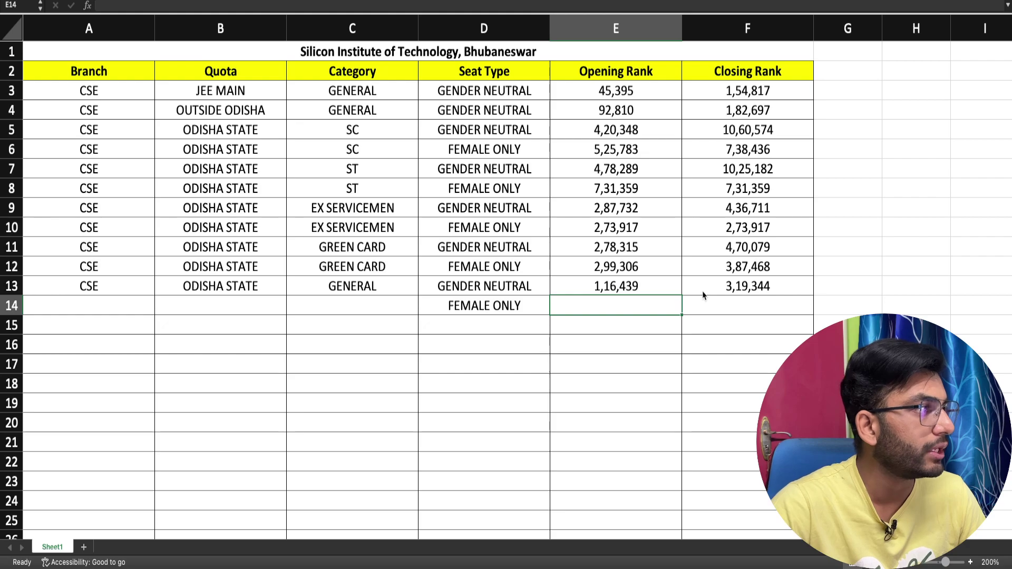
Enter 1,26,195 as the opening rank in row 14
text(1,26,)
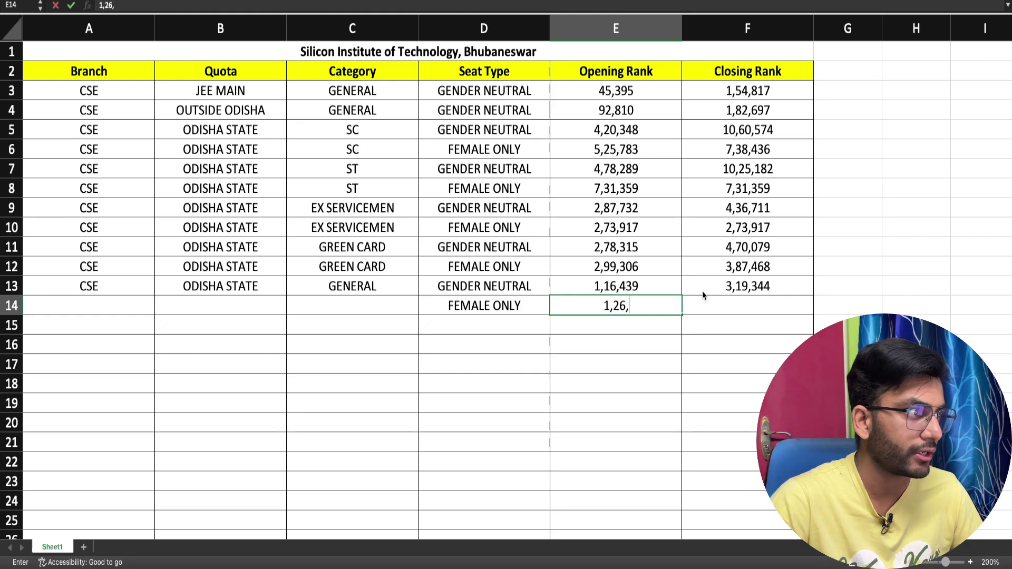
text(195)
key(Tab)
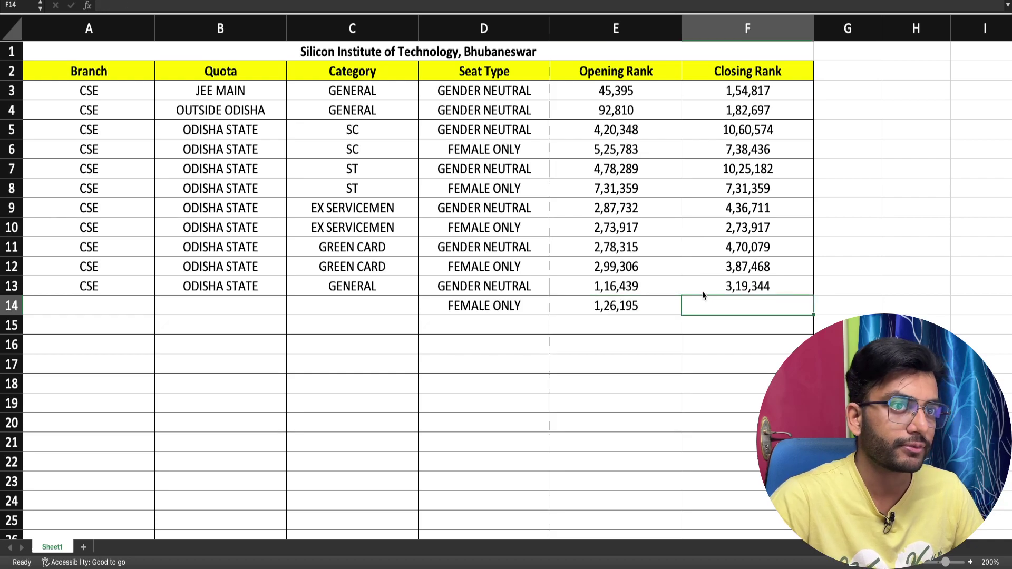
Enter 3,07,112 as the closing rank and GENERAL as the category in row 14
text(3,)
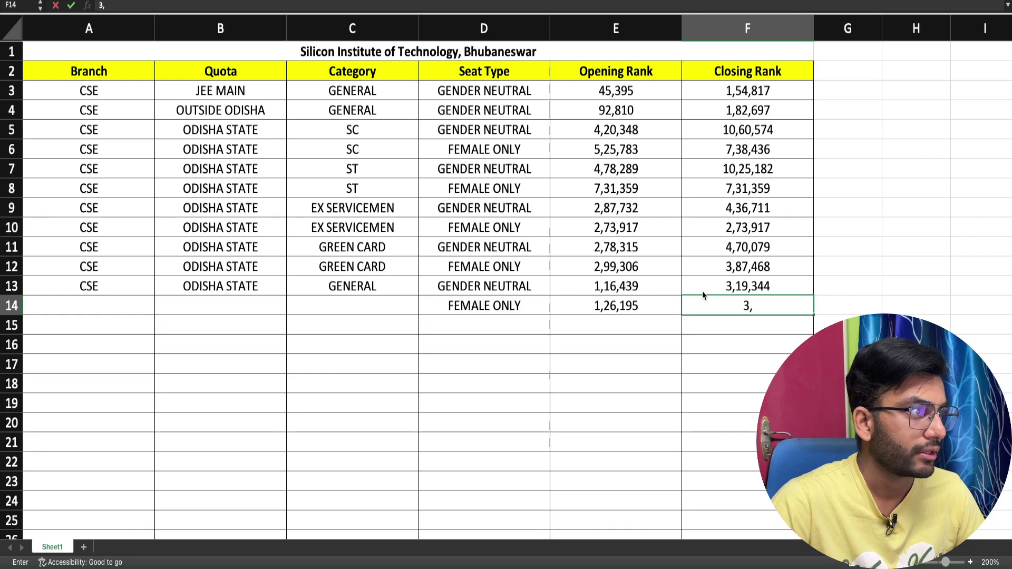
text(07,112)
key(Left)
key(Left)
key(Left)
text(G)
key(Right)
key(Left)
text(GE)
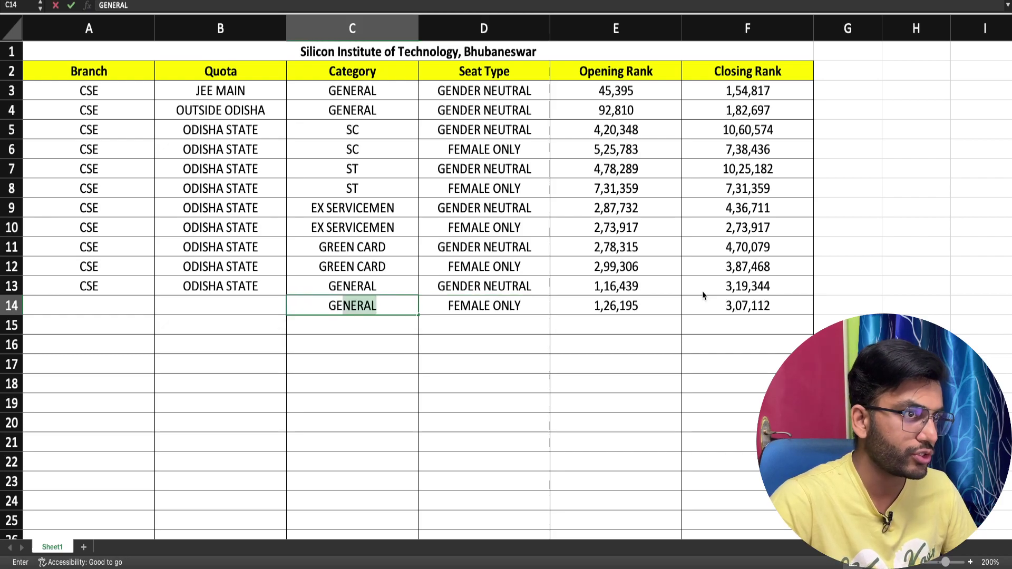
key(Right)
Enter ODISHA STATE as the quota and CSE as the branch in row 14
key(Left)
key(Left)
text(O)
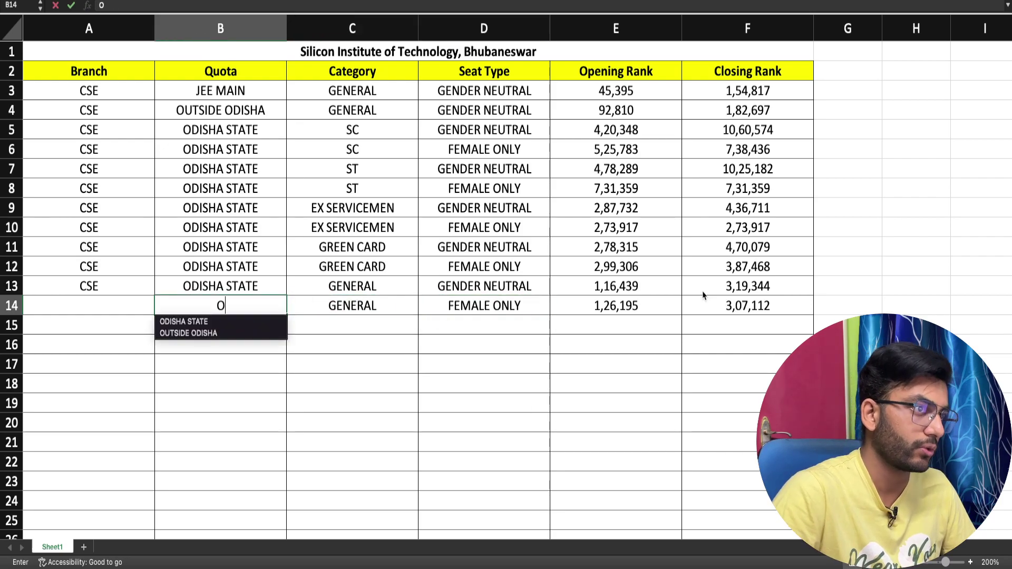
key(Return)
key(Left)
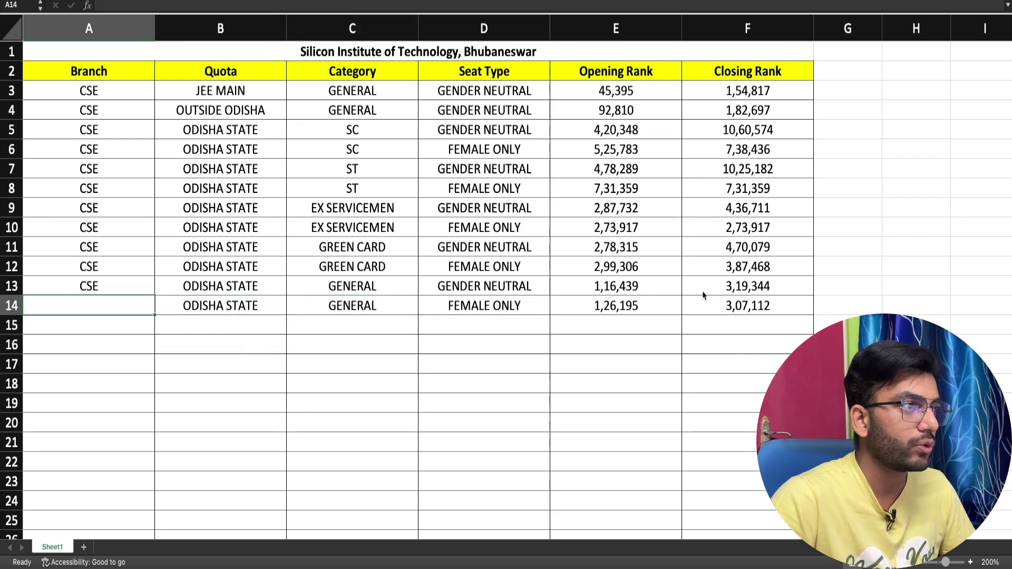
text(CSE)
key(Return)
key(Up)
key(Down)
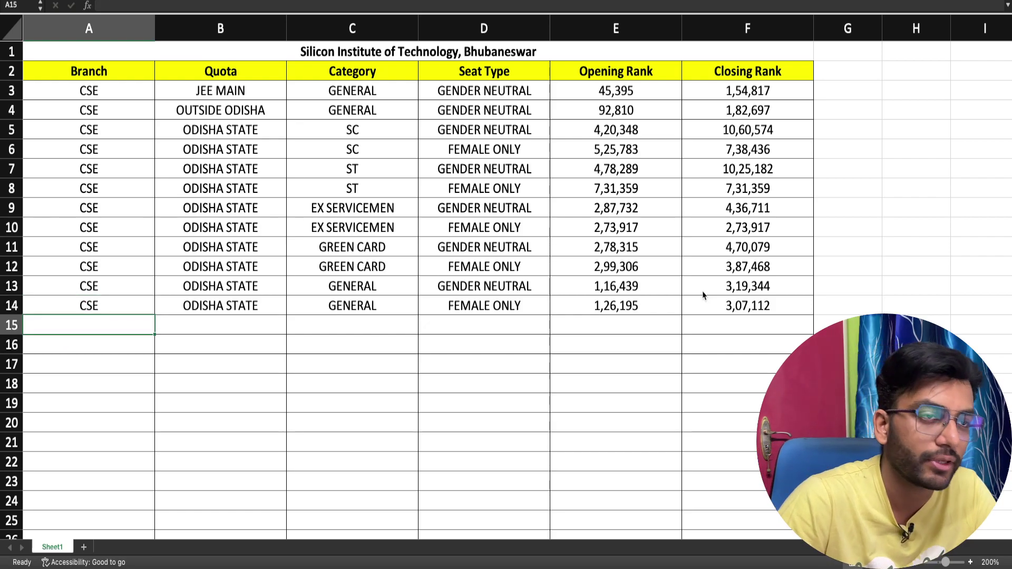
click(601, 288)
drag(601, 288, 742, 289)
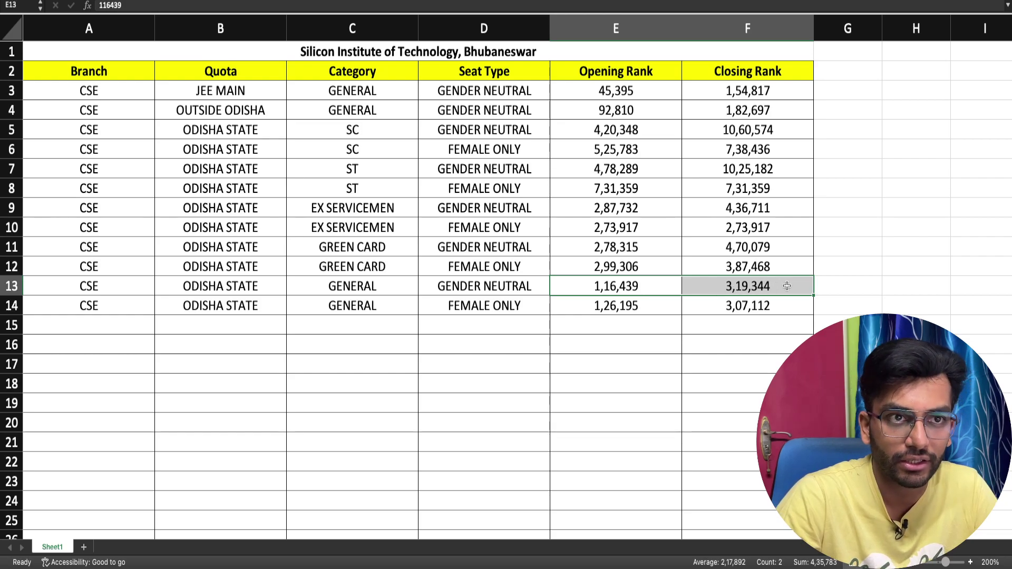
click(664, 293)
drag(685, 285, 748, 290)
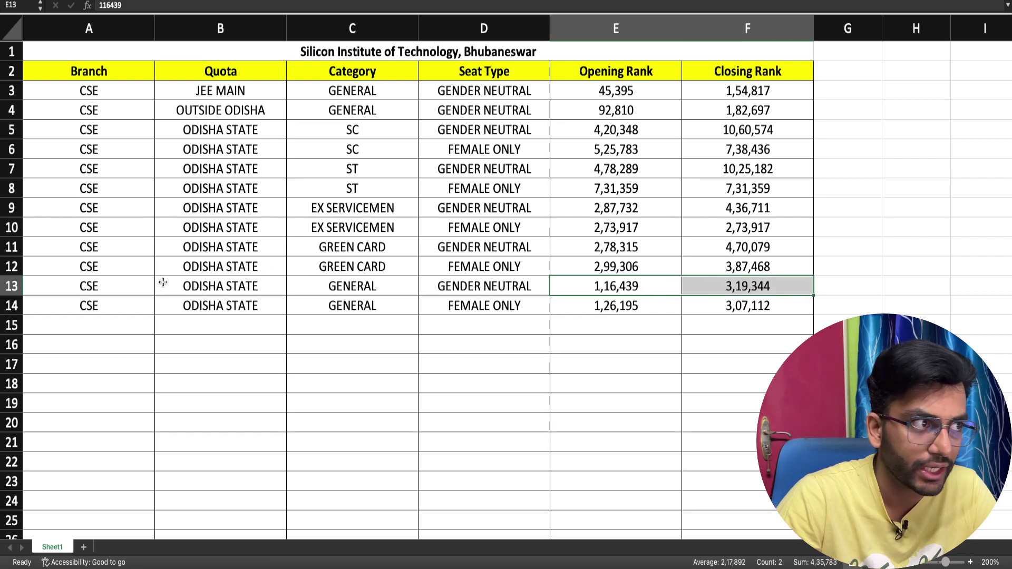
drag(170, 282, 140, 290)
click(140, 290)
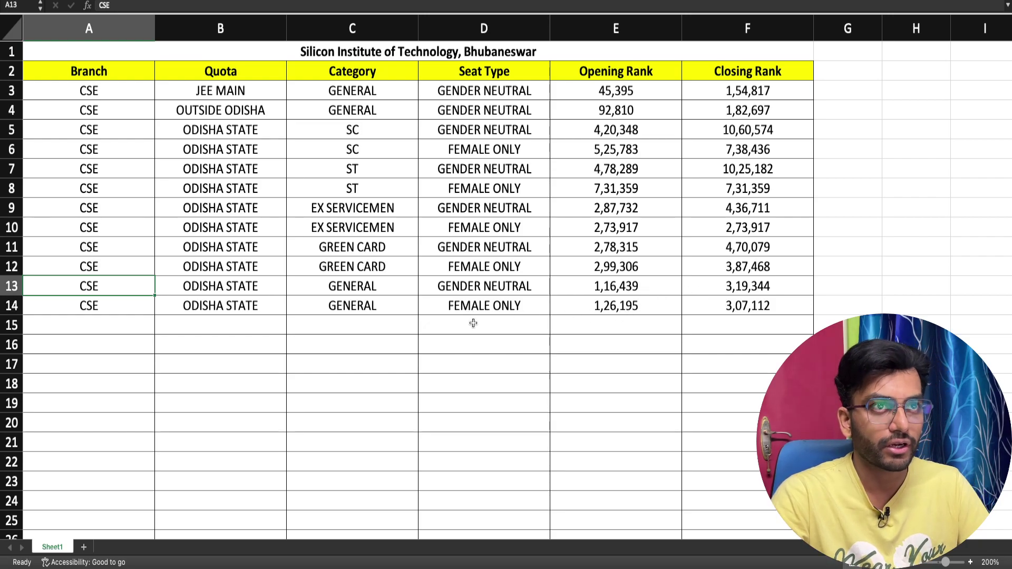
click(98, 322)
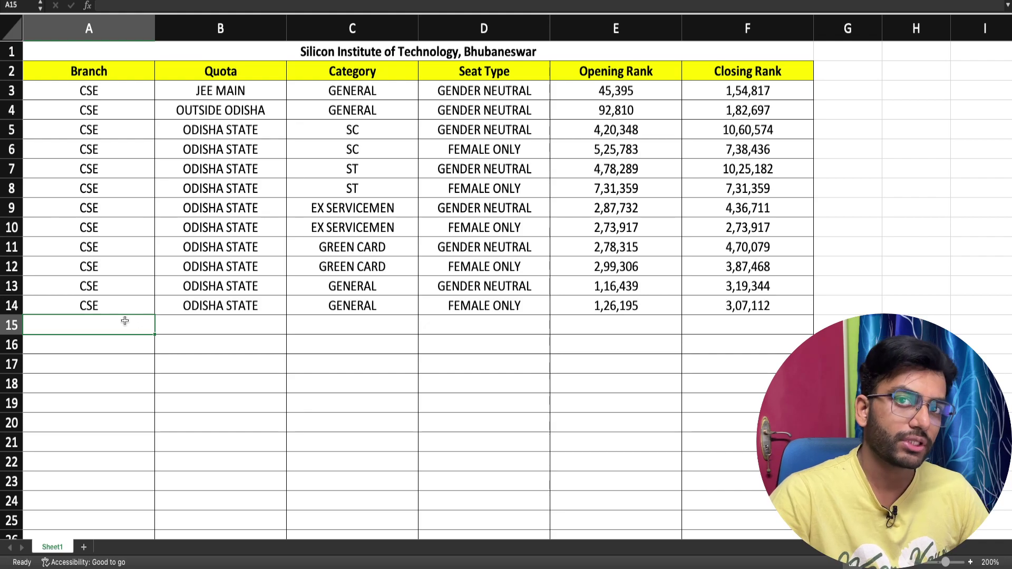
text(EEE)
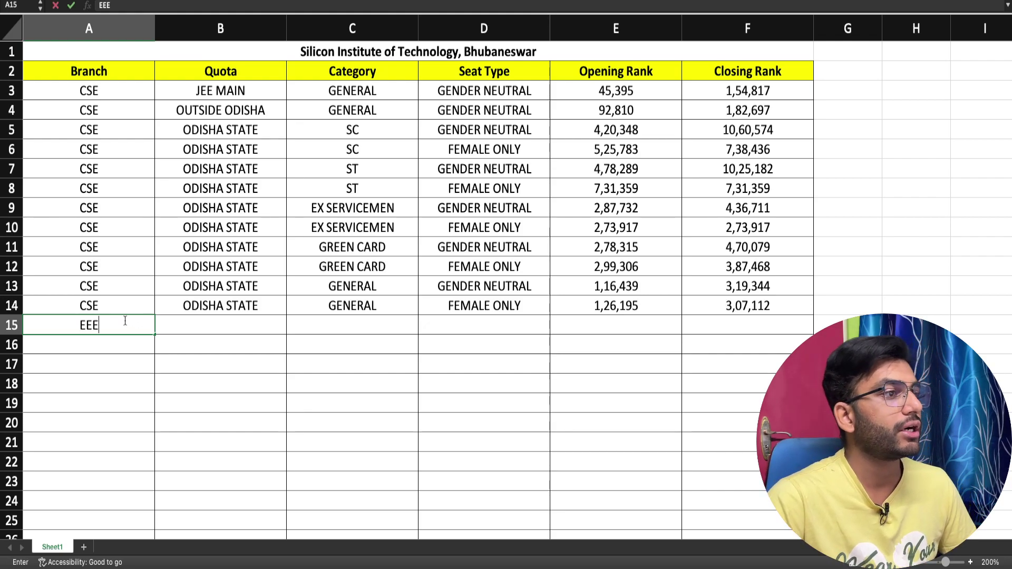
key(Tab)
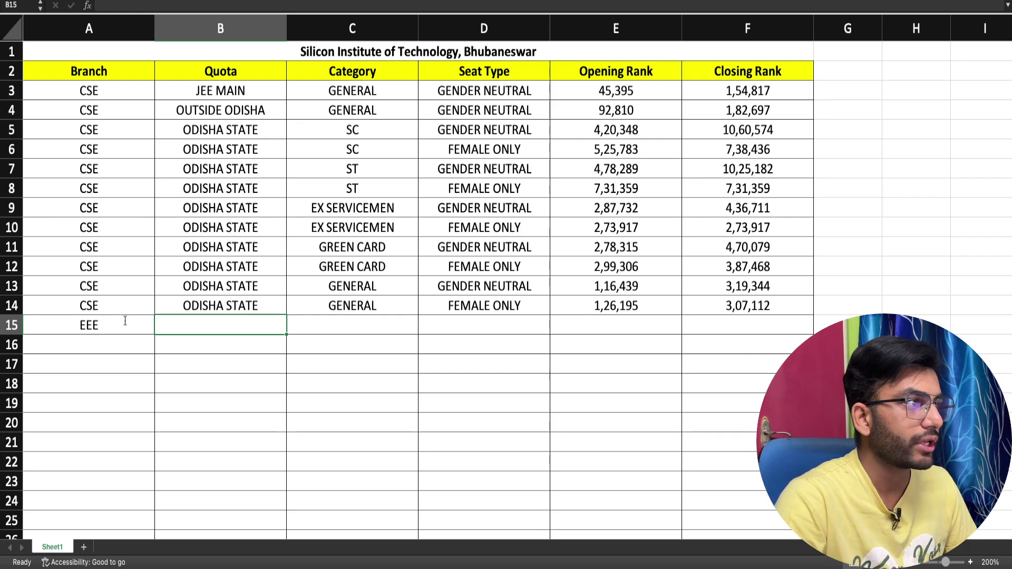
Enter CSE TFW as the branch and ODISHA STATE as the quota in row 15
click(125, 320)
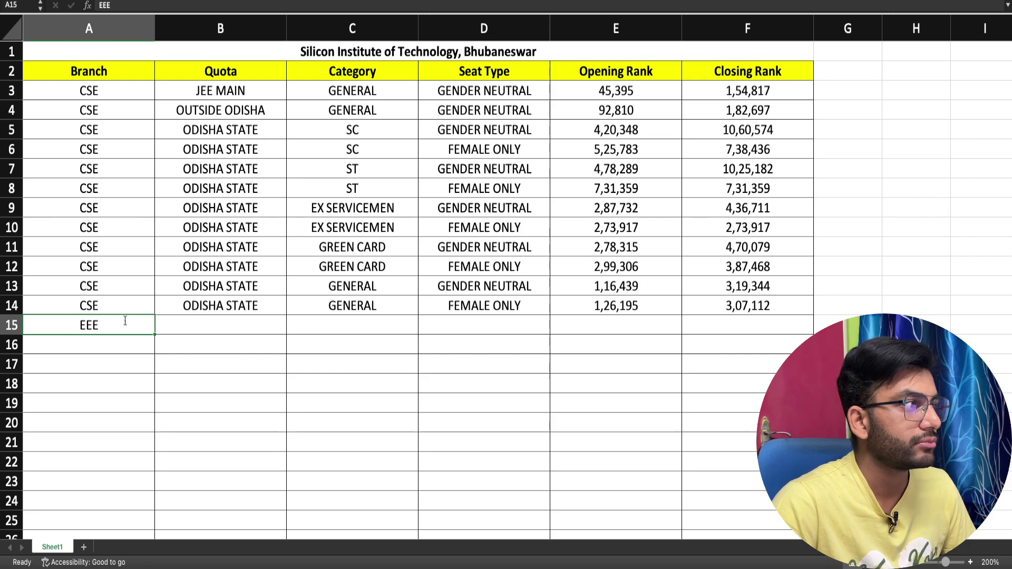
text(CSE T)
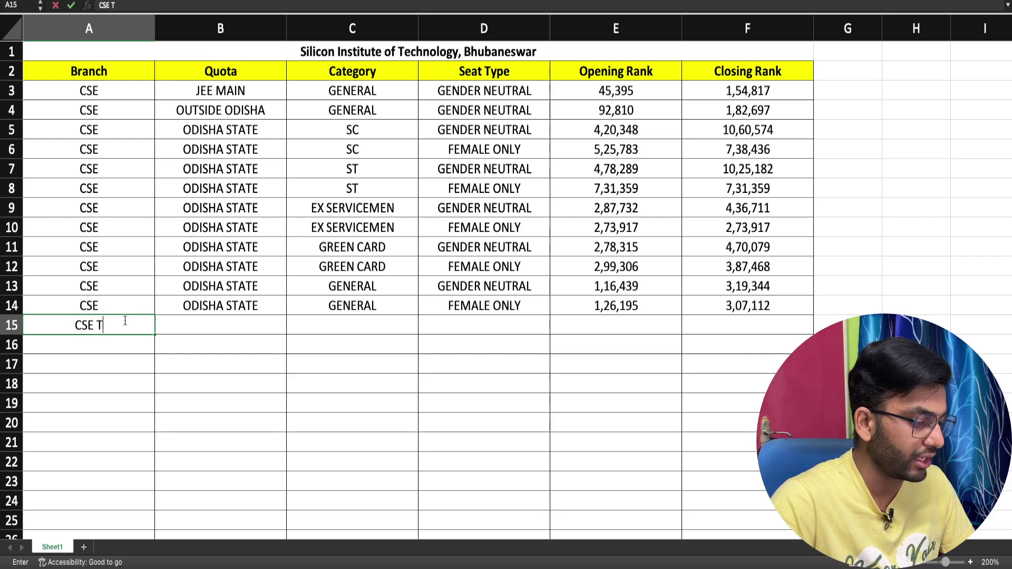
text(FW)
key(Tab)
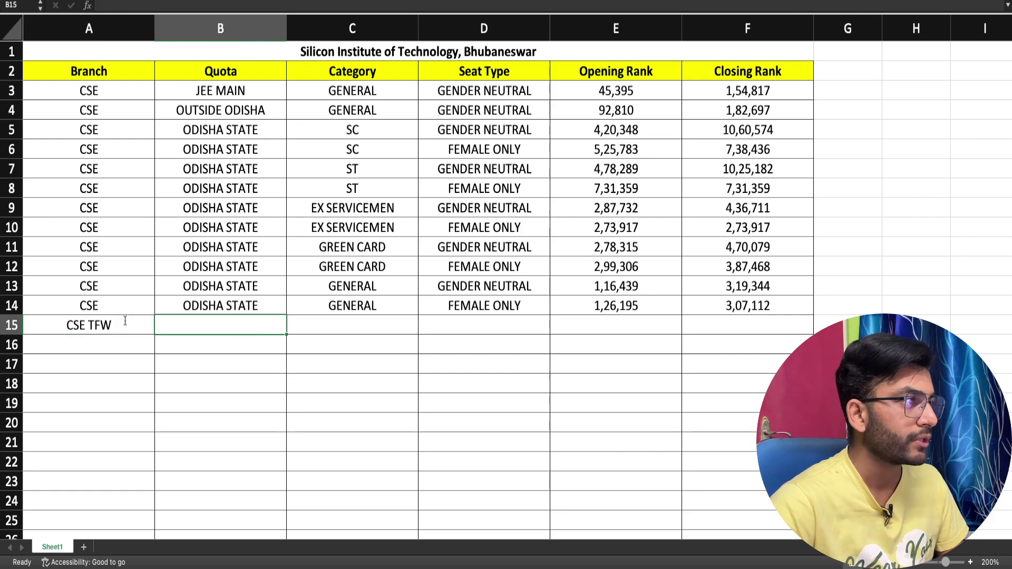
text(O)
key(Down)
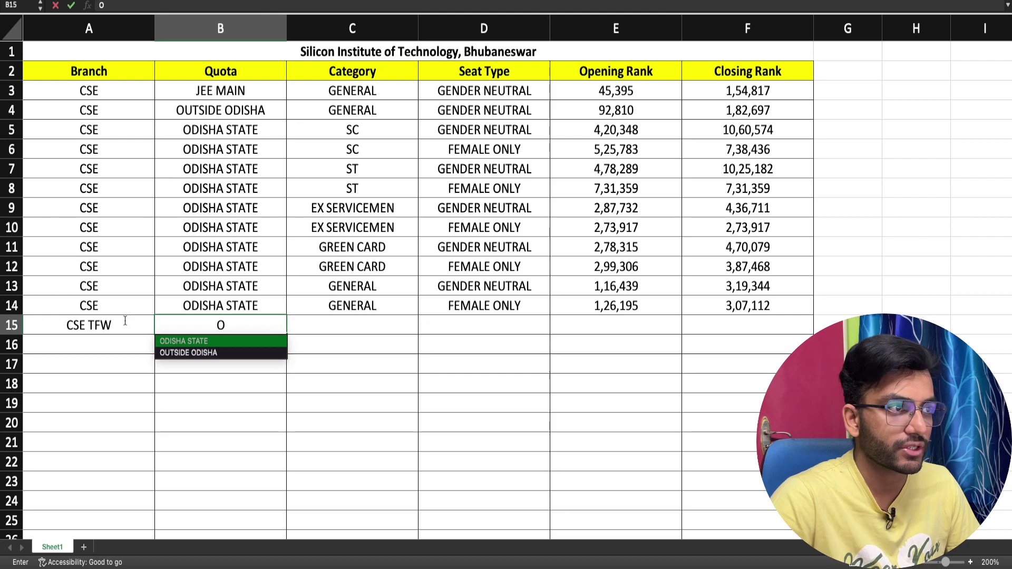
key(Return)
key(Tab)
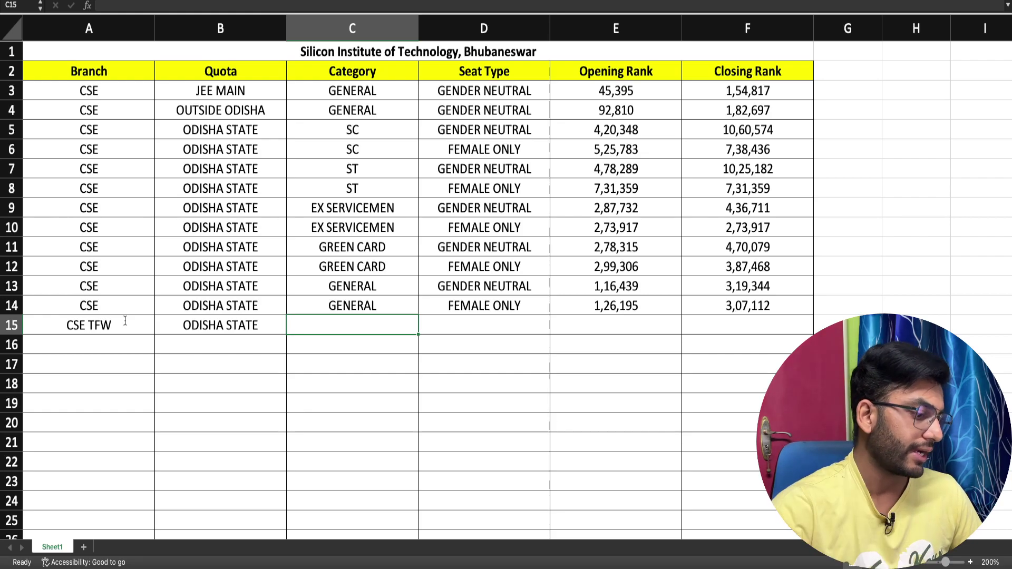
Enter TFW as the category and GENDER NEUTRAL as the seat type in row 15
text(F)
key(BackSpace)
text(TFW)
key(Tab)
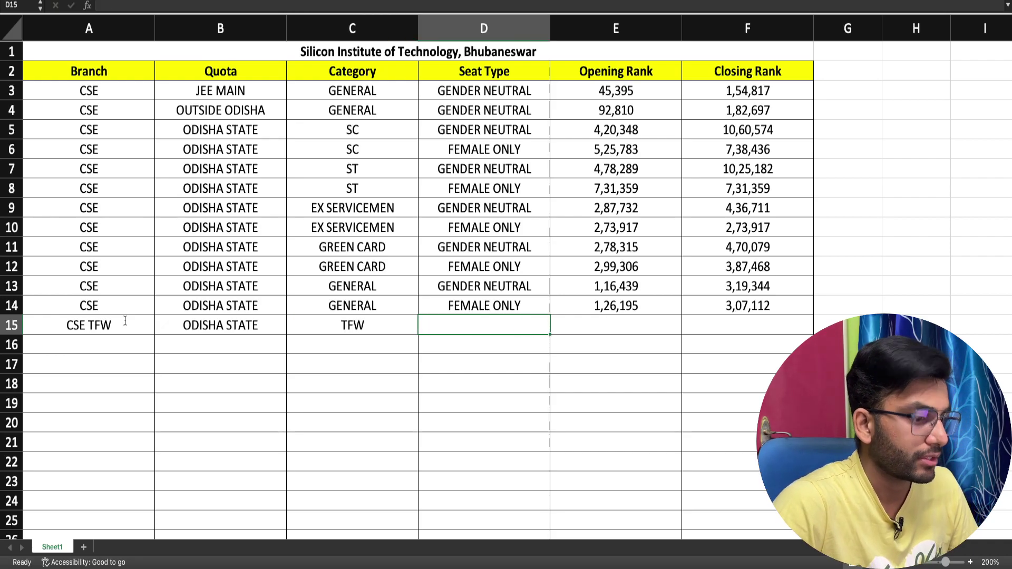
text(GENDER NEUTRAL)
key(Tab)
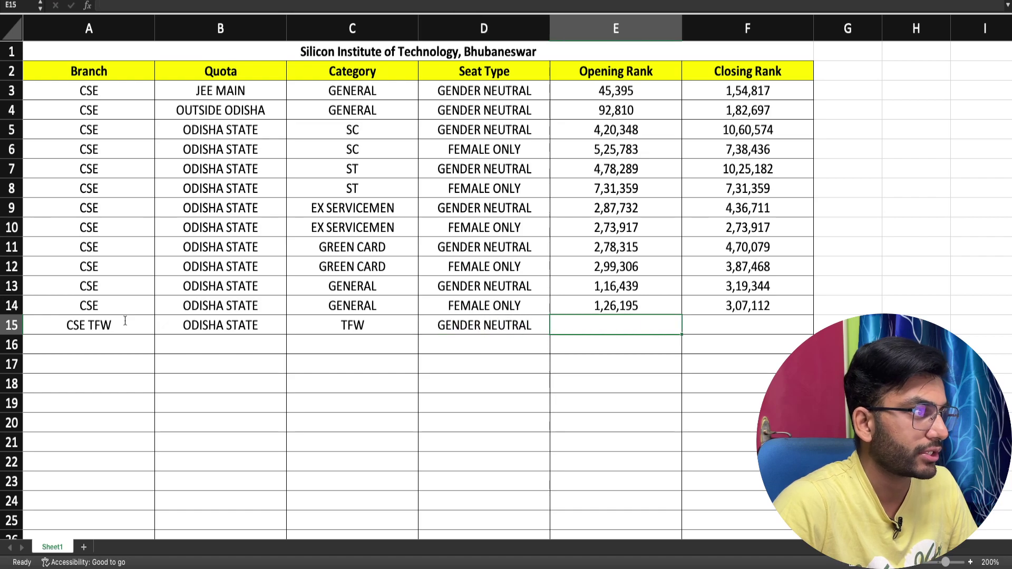
Enter 43,241 as the opening rank in row 15
text(4,32)
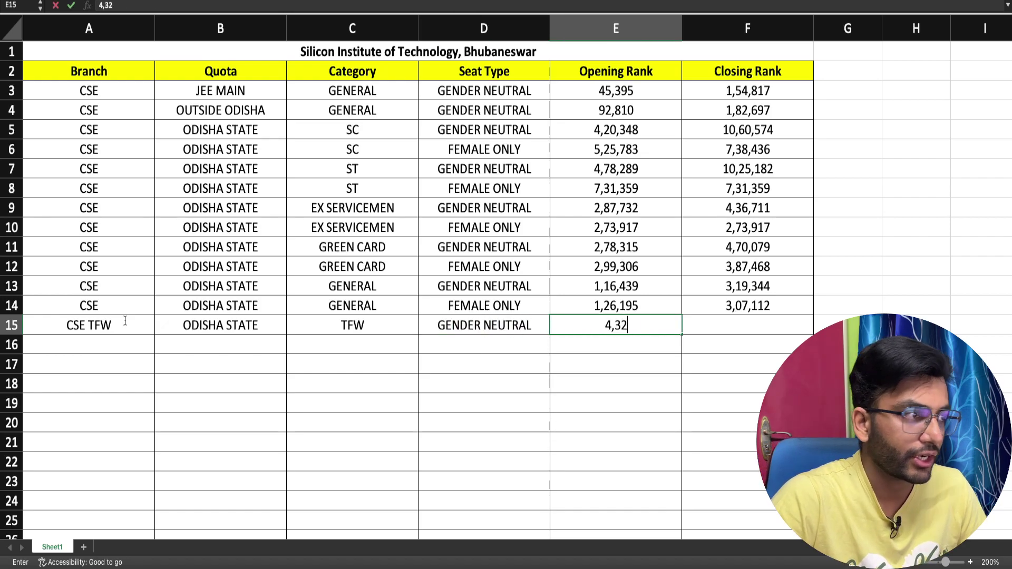
key(BackSpace)
key(BackSpace)
key(BackSpace)
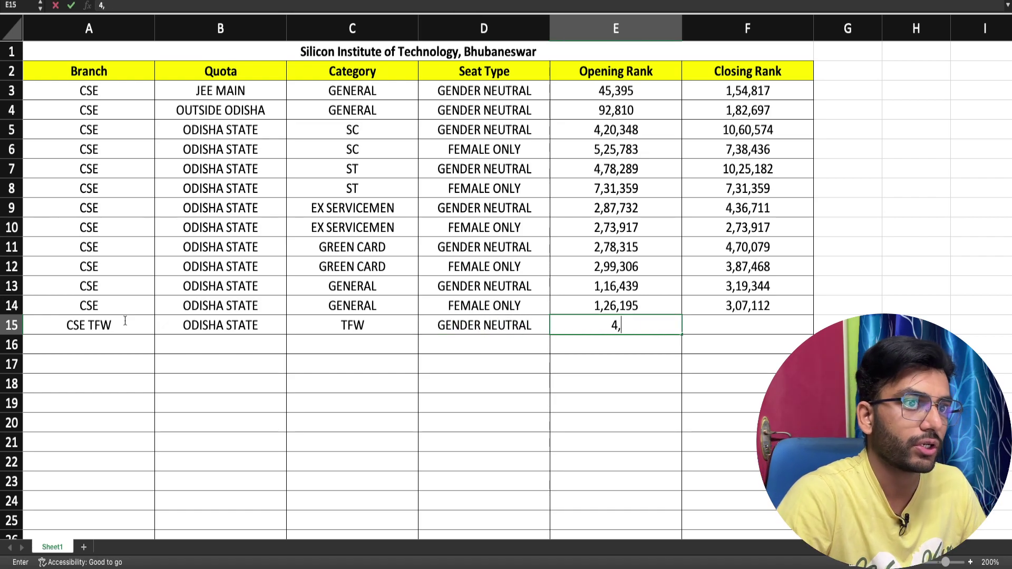
text(3)
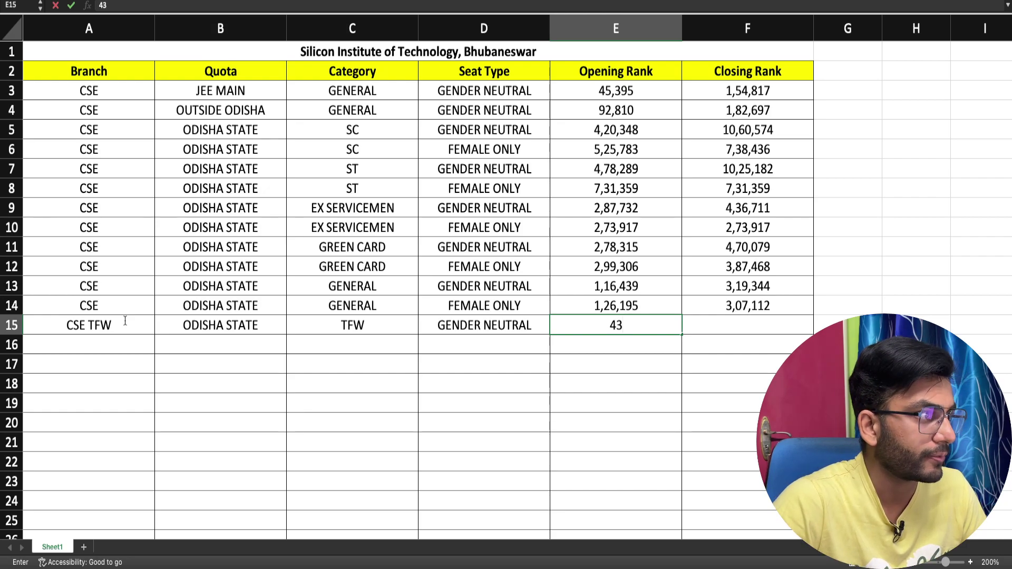
text(,241)
key(Tab)
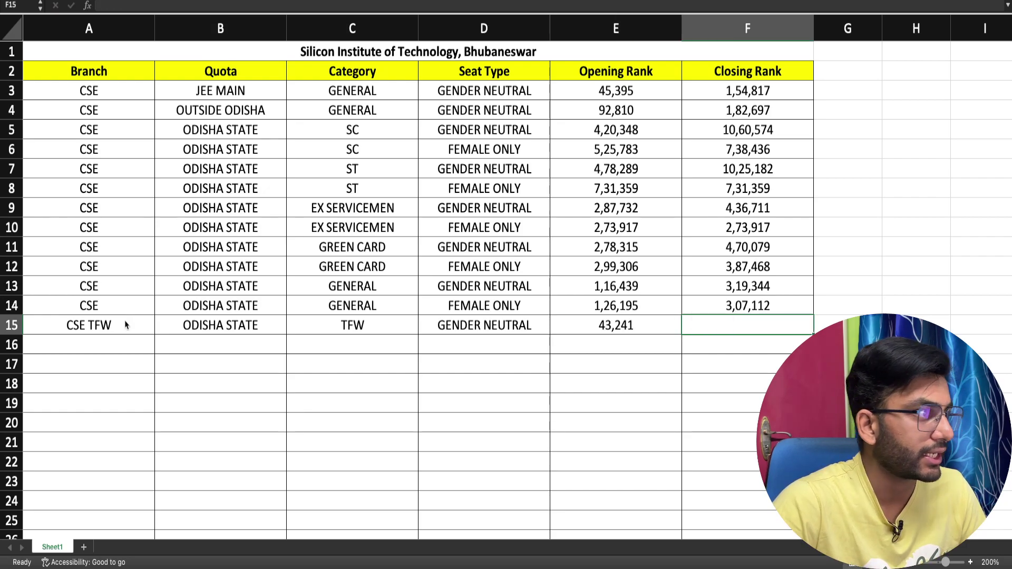
Enter 1,80,902 as the closing rank in row 15
text(1,9)
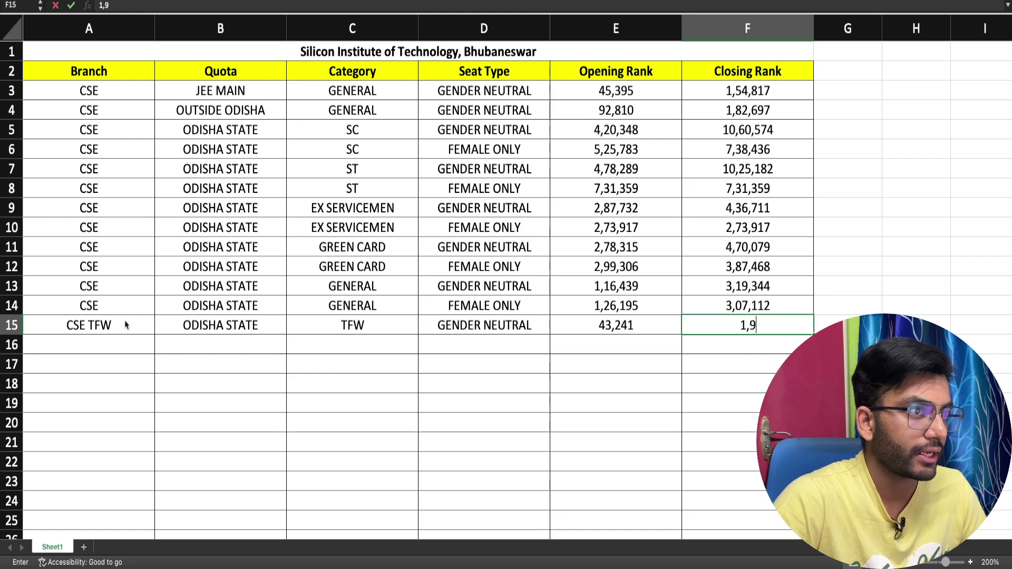
key(BackSpace)
text(80,)
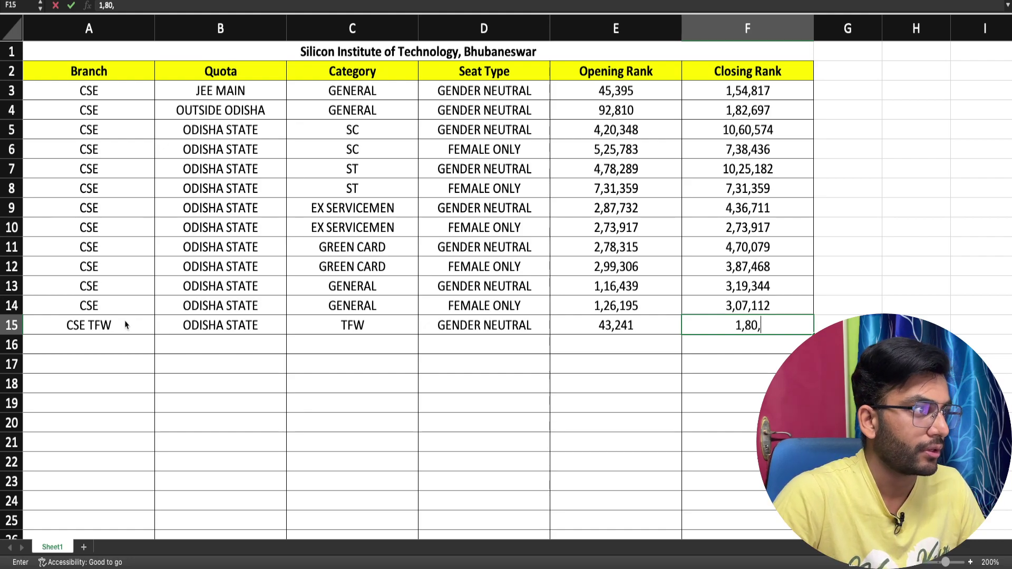
text(902)
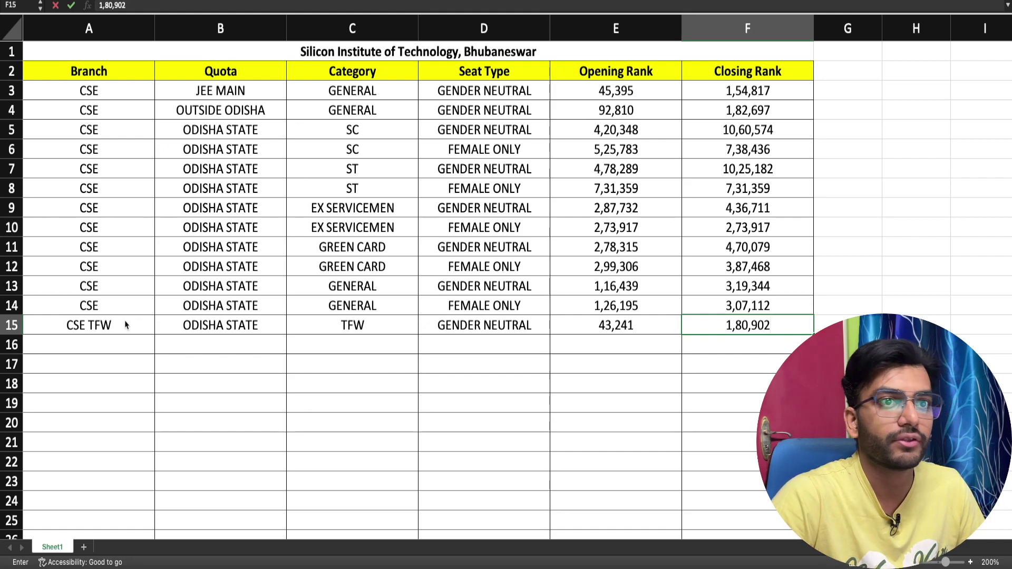
key(Left)
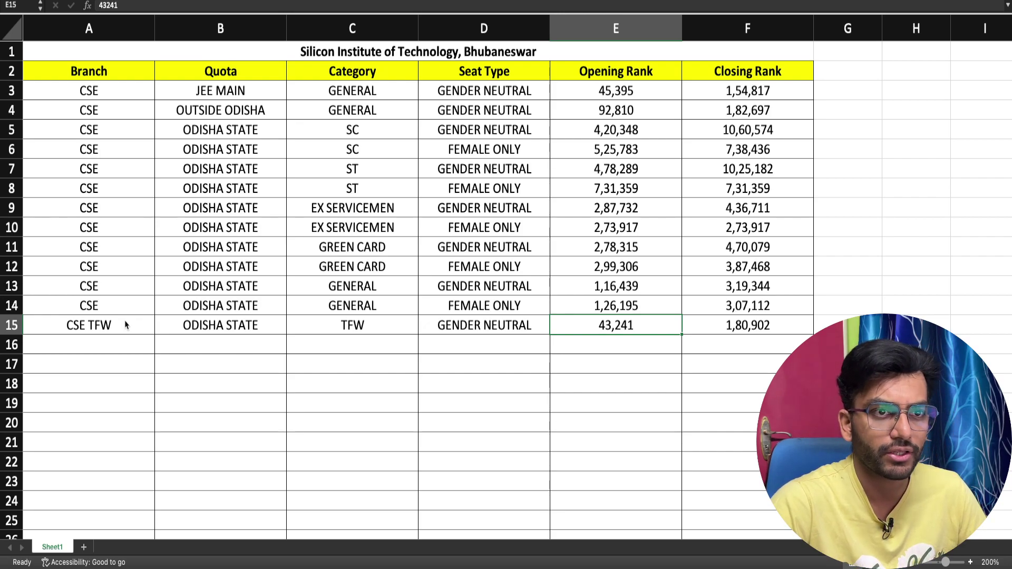
Enter EEE as the branch and ODISHA STATE as the quota in row 16
key(Down)
key(Left)
key(Left)
key(Left)
key(Left)
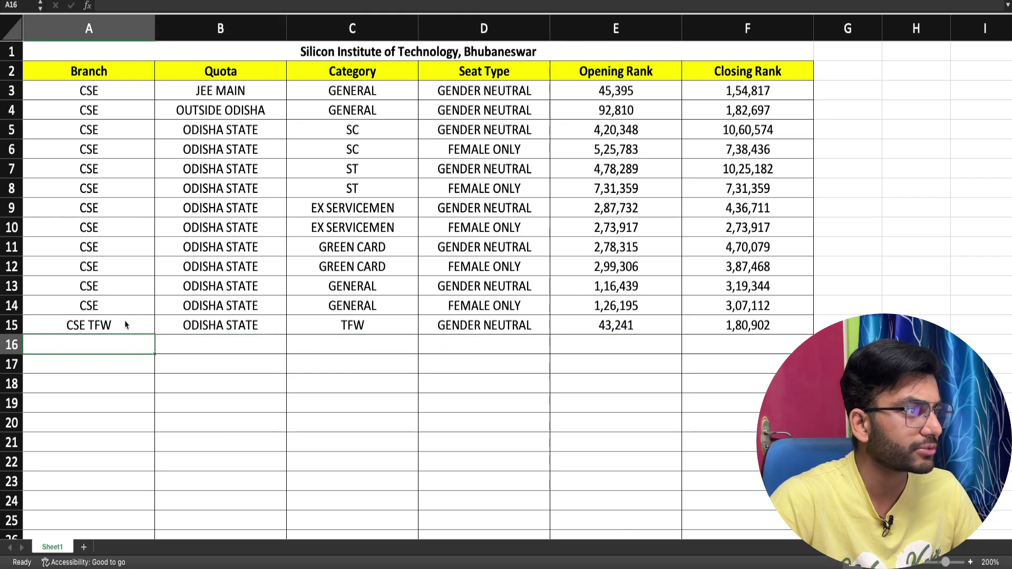
text(EEE)
key(Tab)
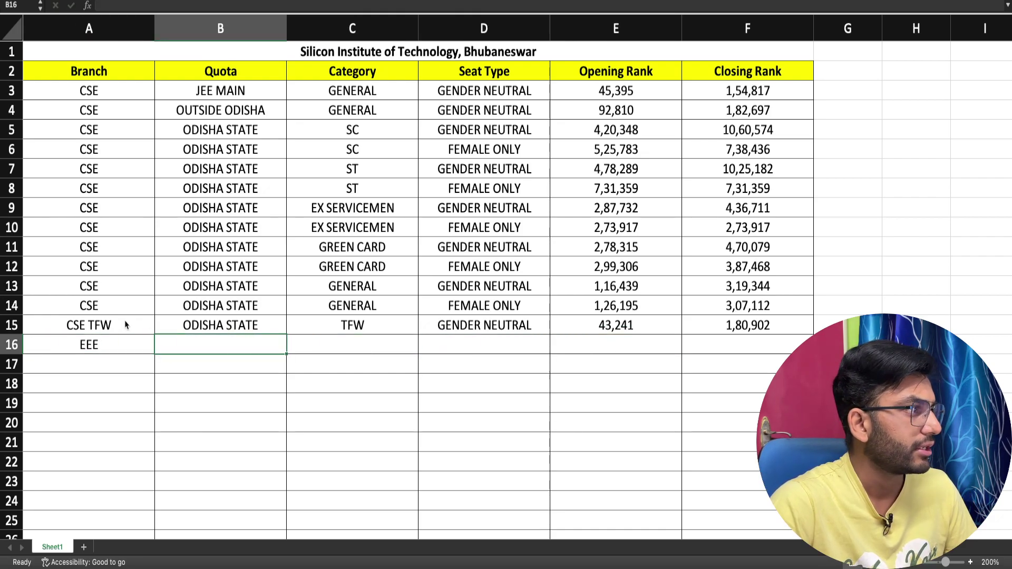
text(O)
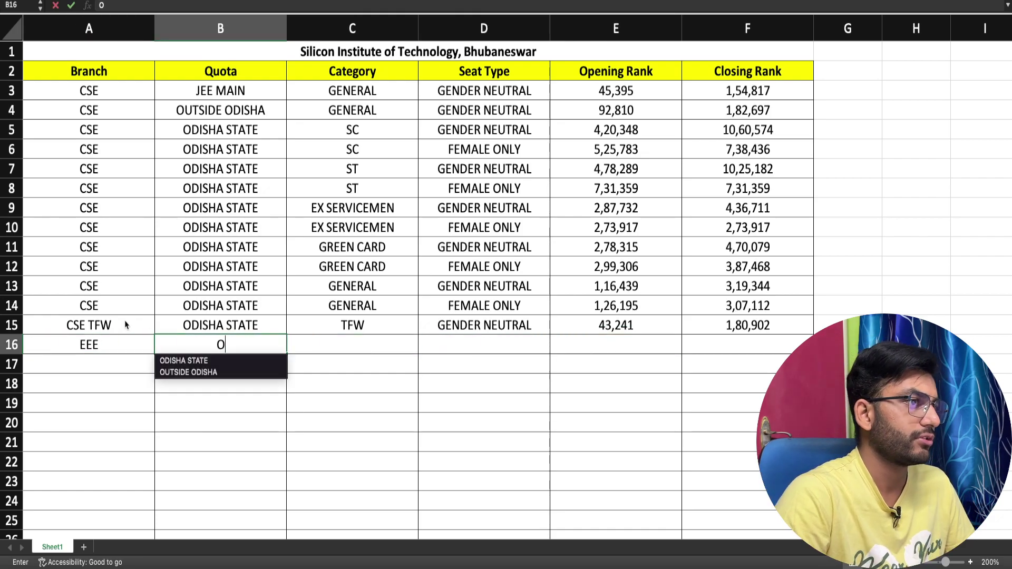
key(Down)
key(Return)
key(Tab)
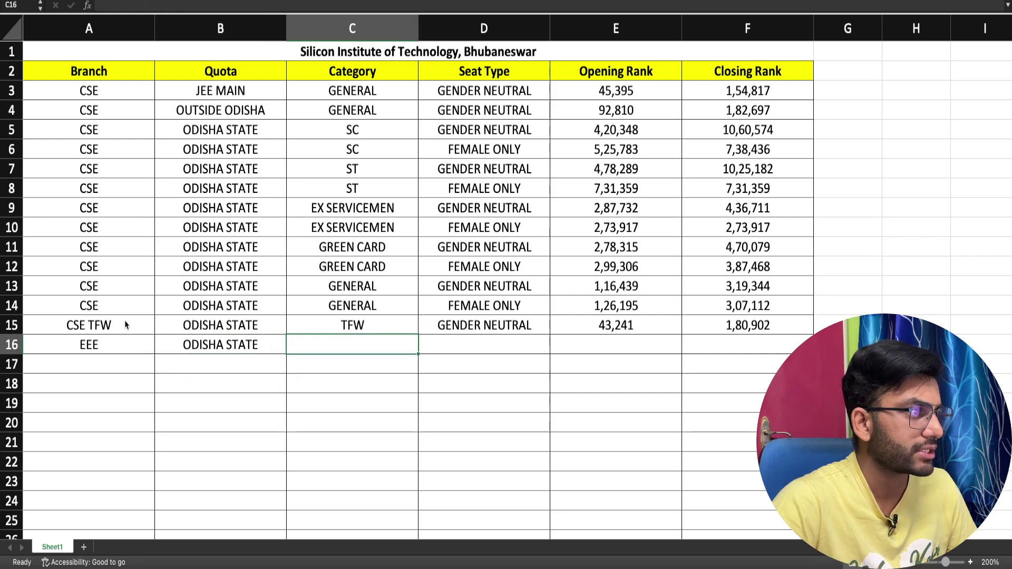
Enter GENERAL as the category and FEMALE ONLY as the seat type in row 16
text(G)
key(Down)
key(Return)
key(Tab)
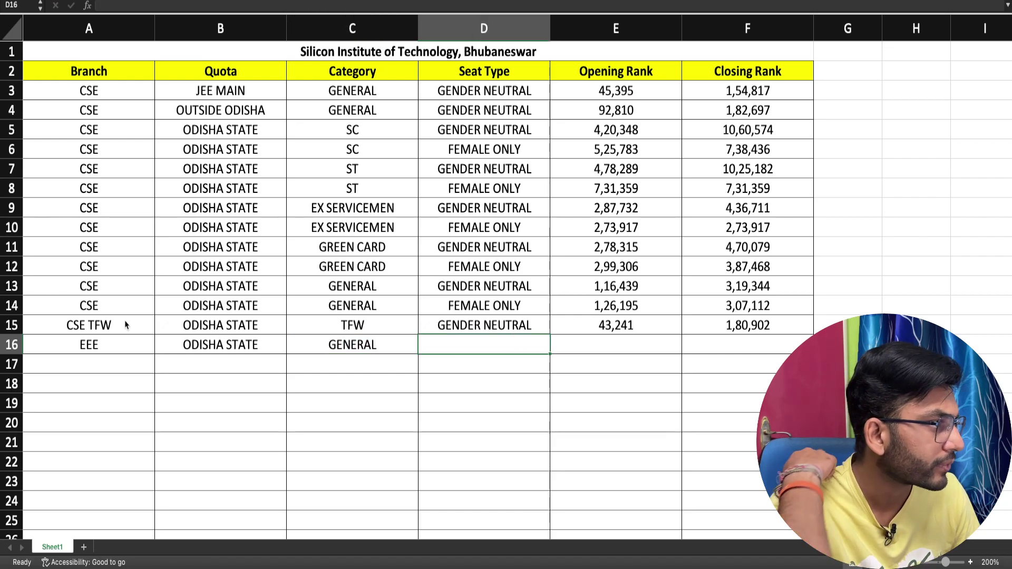
text(FE)
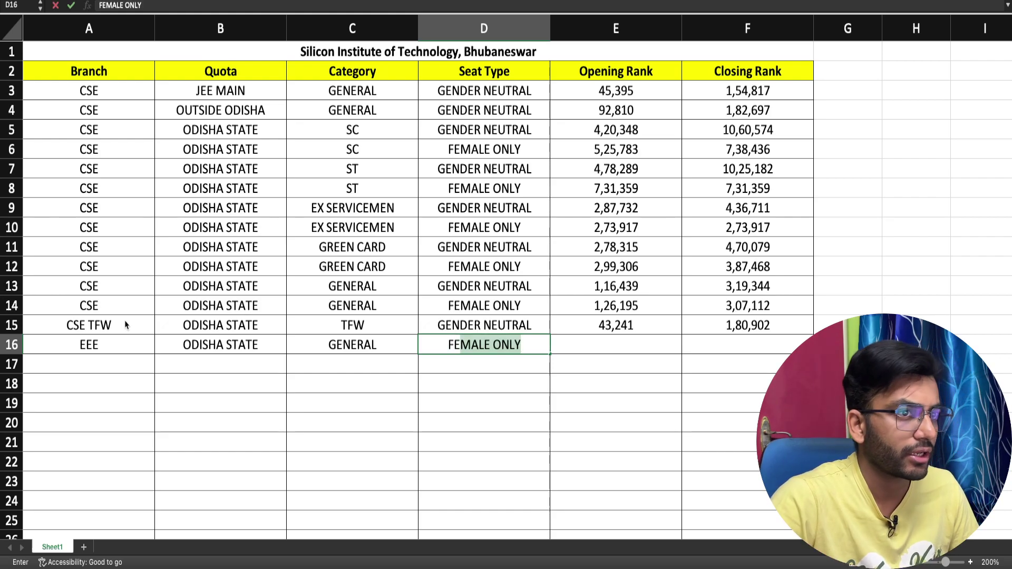
key(Tab)
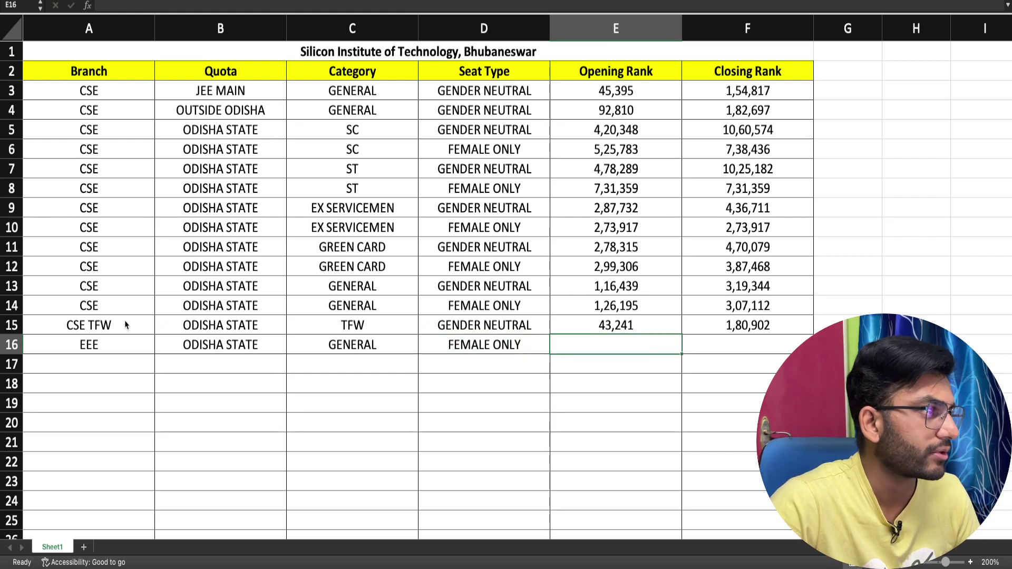
Enter 3,01,902 as the opening rank and 9,90,036 as the closing rank in row 16
text(3,01,902)
key(Tab)
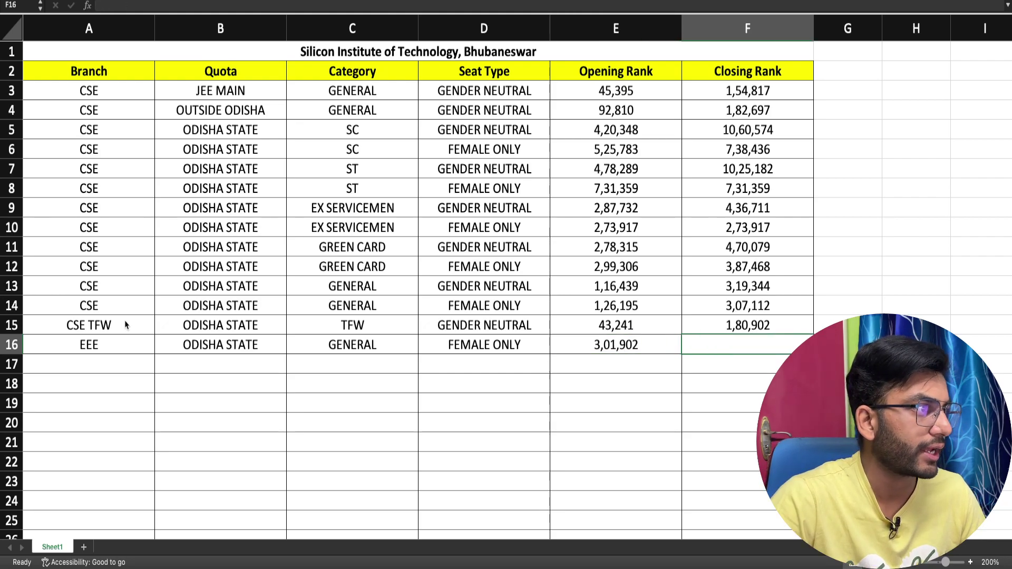
text(9,)
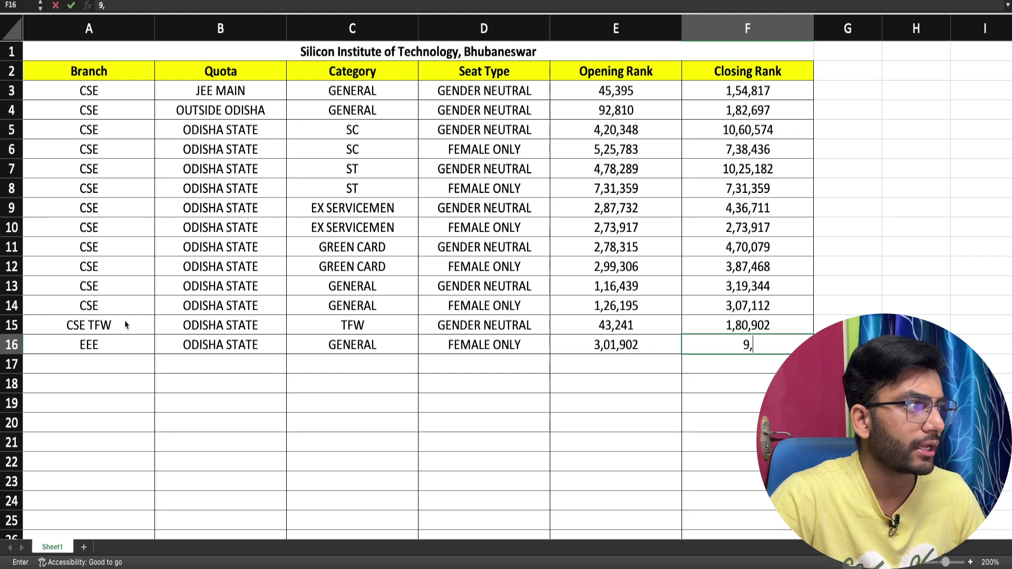
text(90,036)
key(Return)
key(Up)
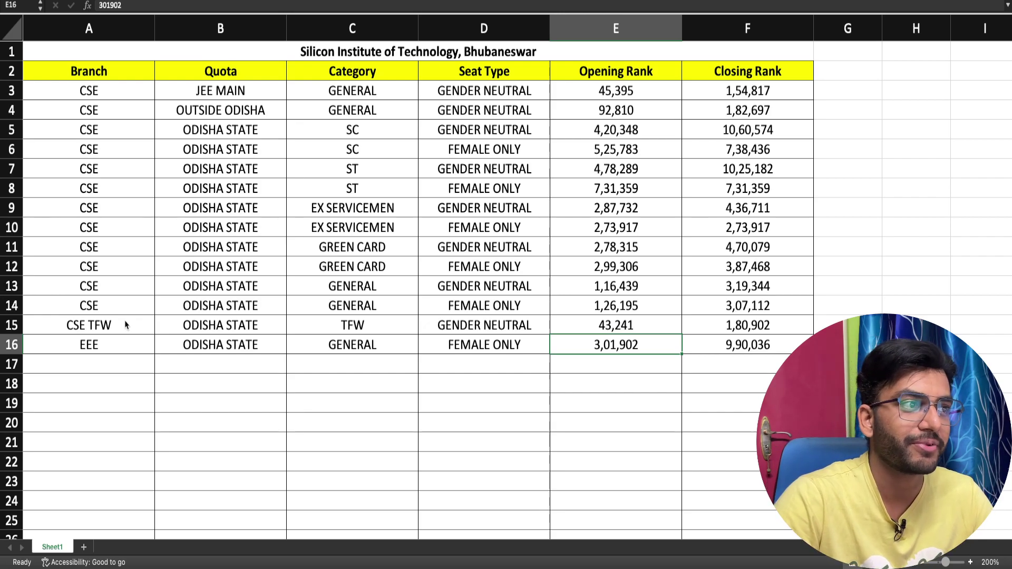
click(477, 351)
click(112, 369)
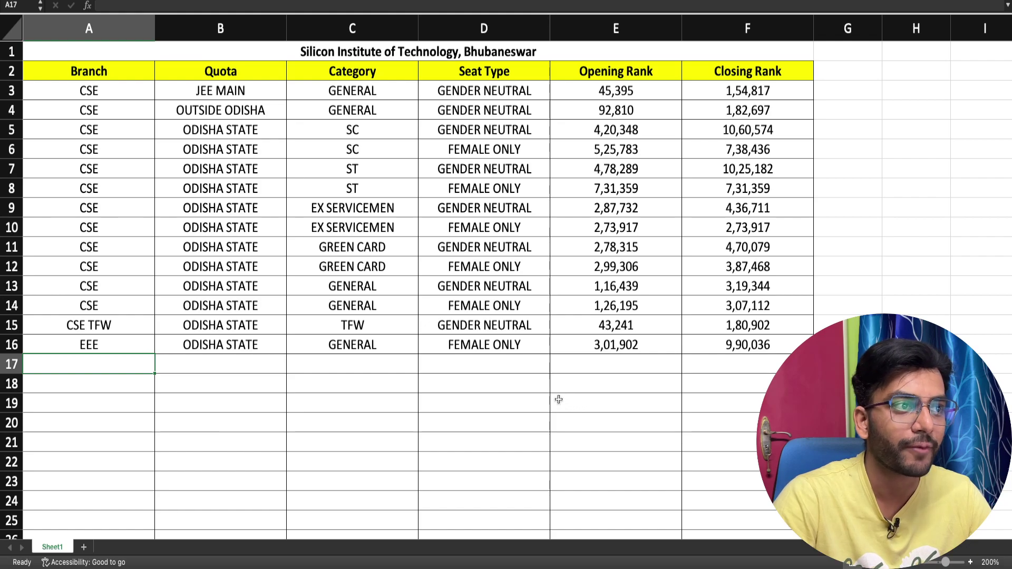
click(94, 262)
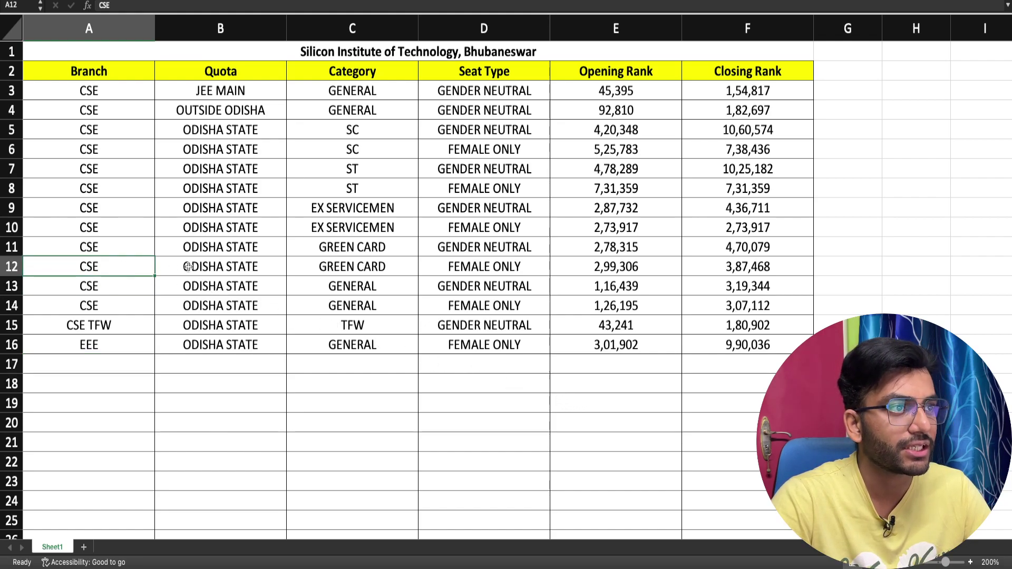
click(428, 301)
click(570, 306)
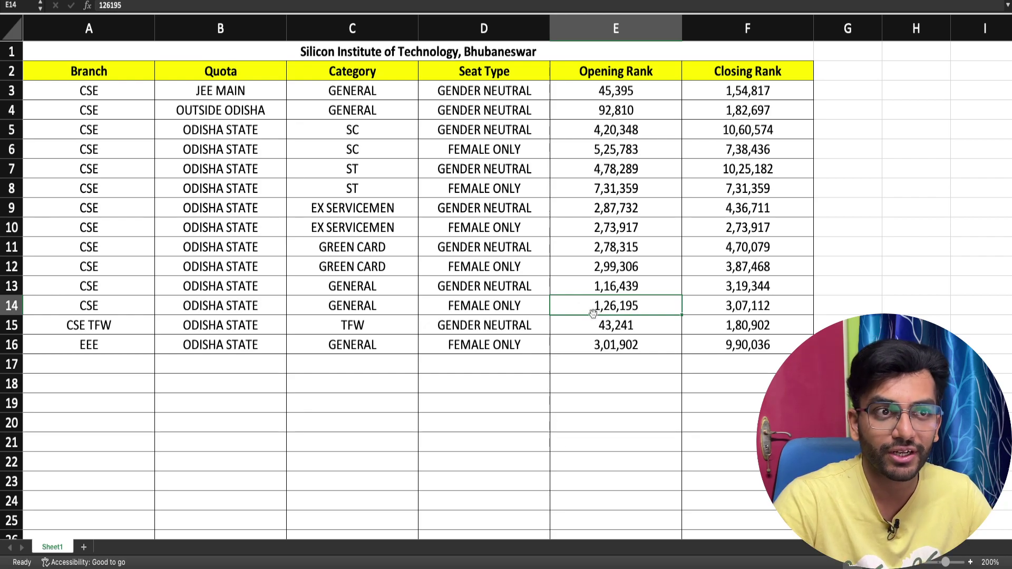
click(615, 345)
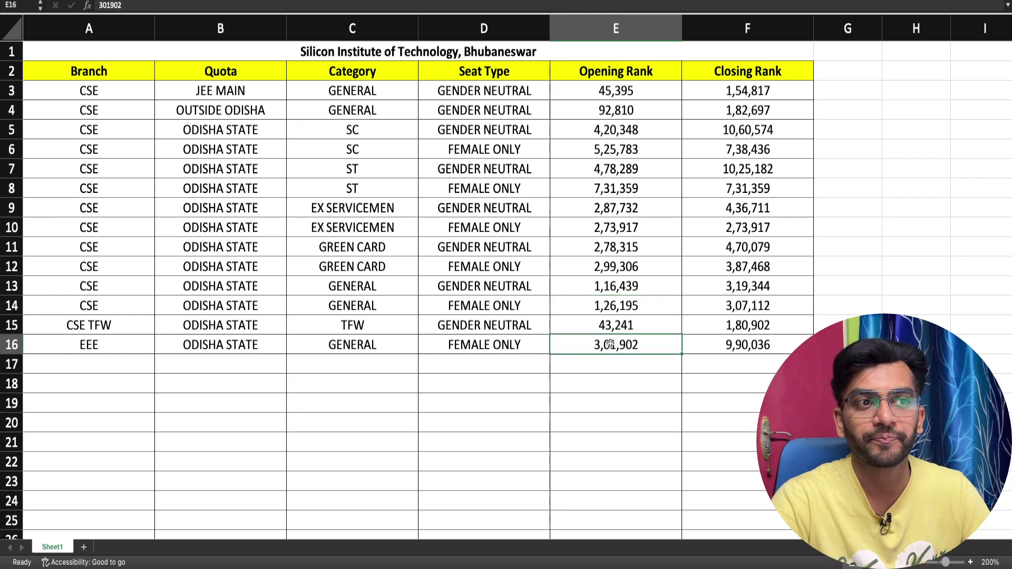
Enter EEE as the branch and JEE MAIN as the quota in row 17
click(117, 365)
text(EEE)
key(Tab)
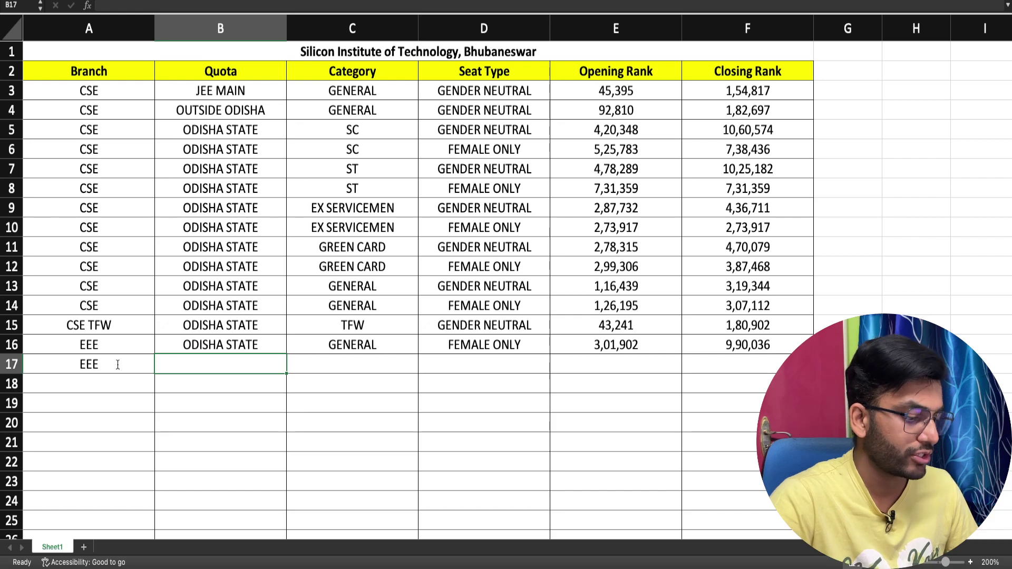
text(JEE MAIN)
key(Tab)
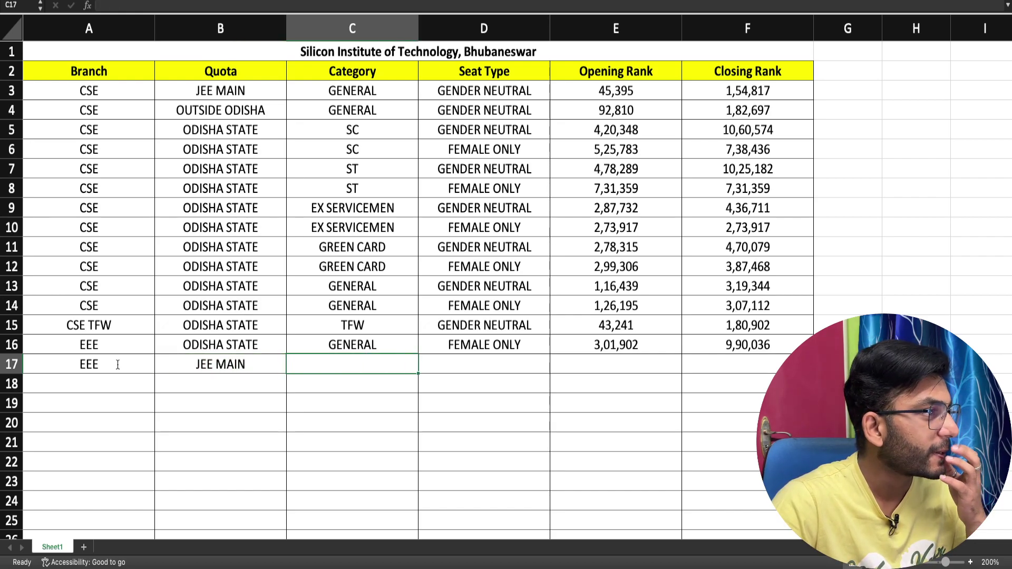
Enter GENERAL as the category and GENDER NEUTRAL as the seat type in row 17
text(GENERAL)
key(Tab)
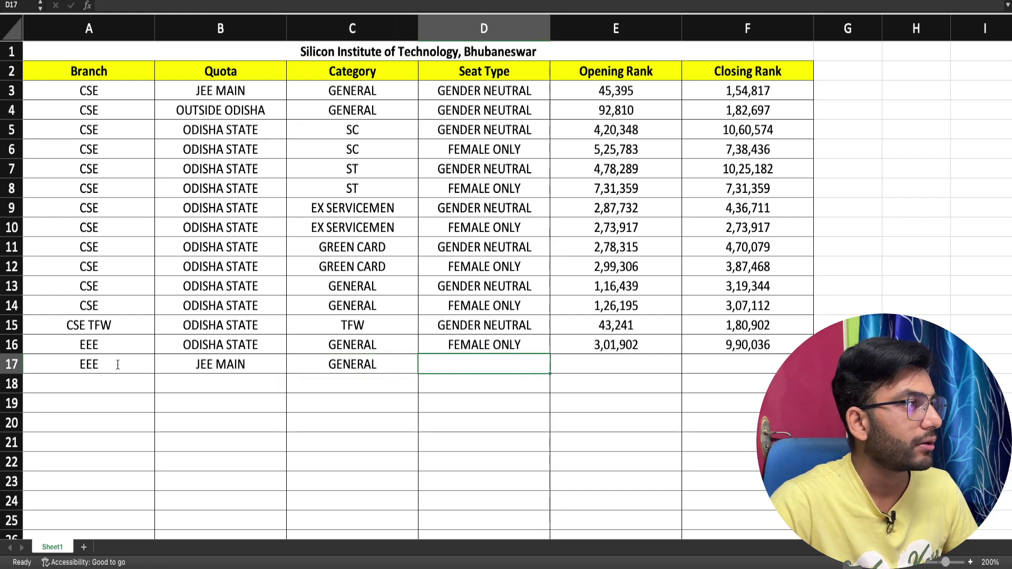
text(F)
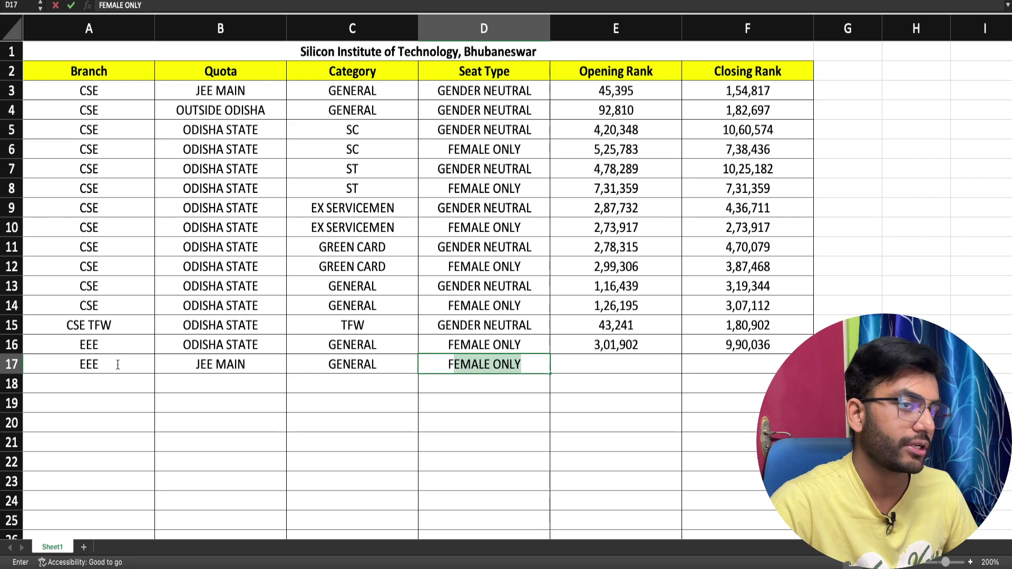
key(BackSpace)
key(BackSpace)
text(G)
key(Tab)
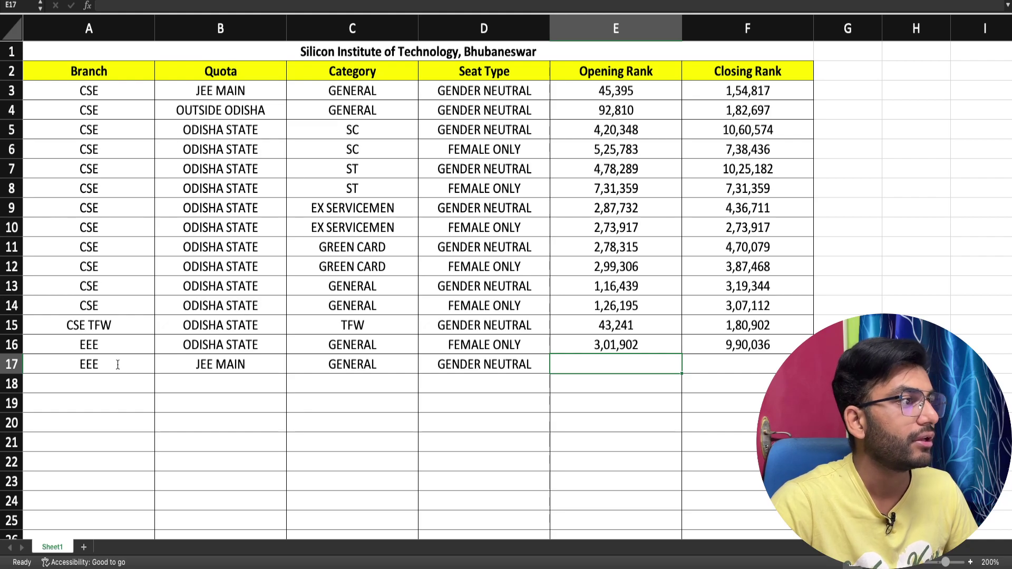
Enter 1,32,976 as the opening rank and 4,12,046 as the closing rank in row 17
text(1,32,)
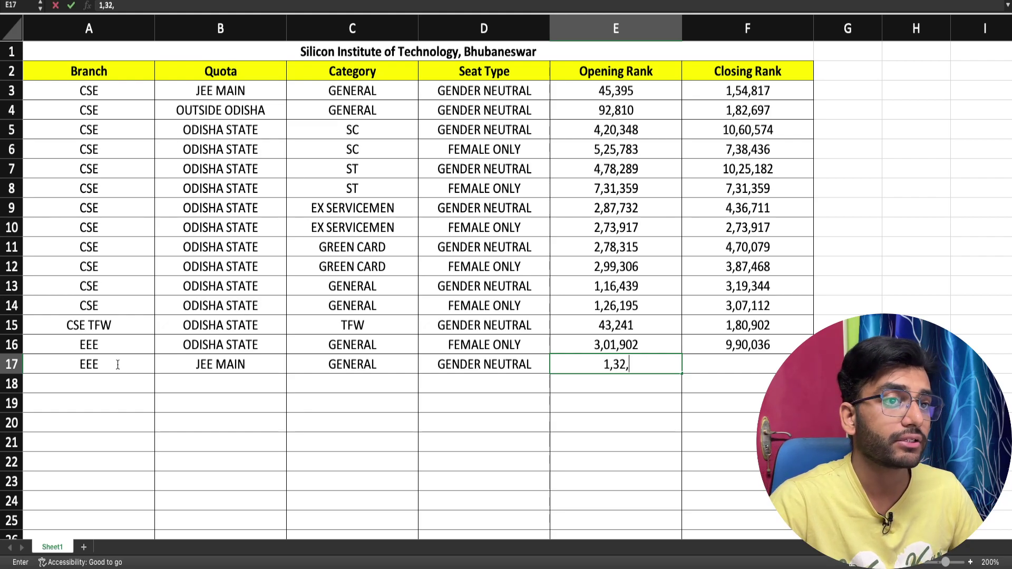
text(976)
key(Tab)
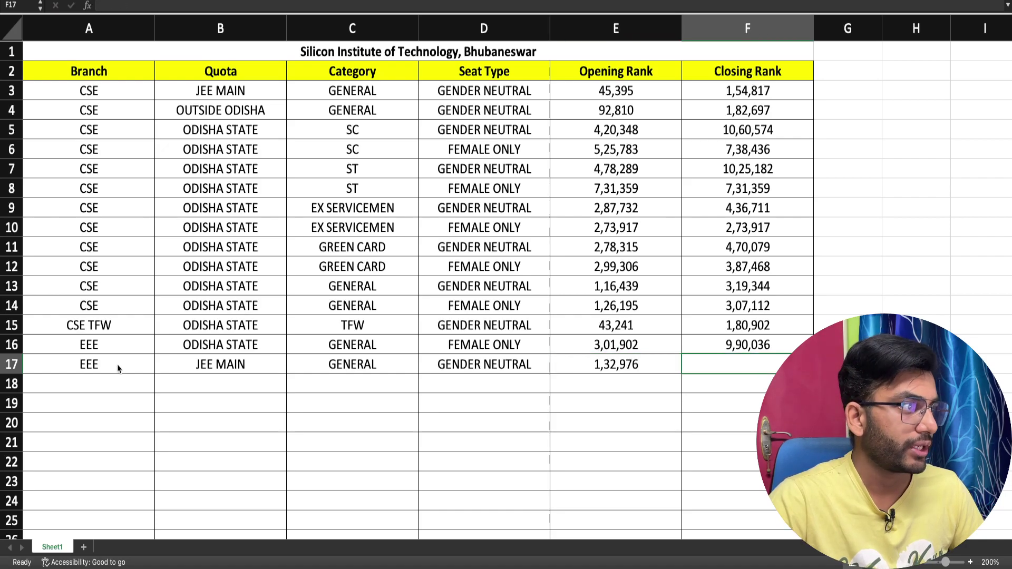
text(4,12,046)
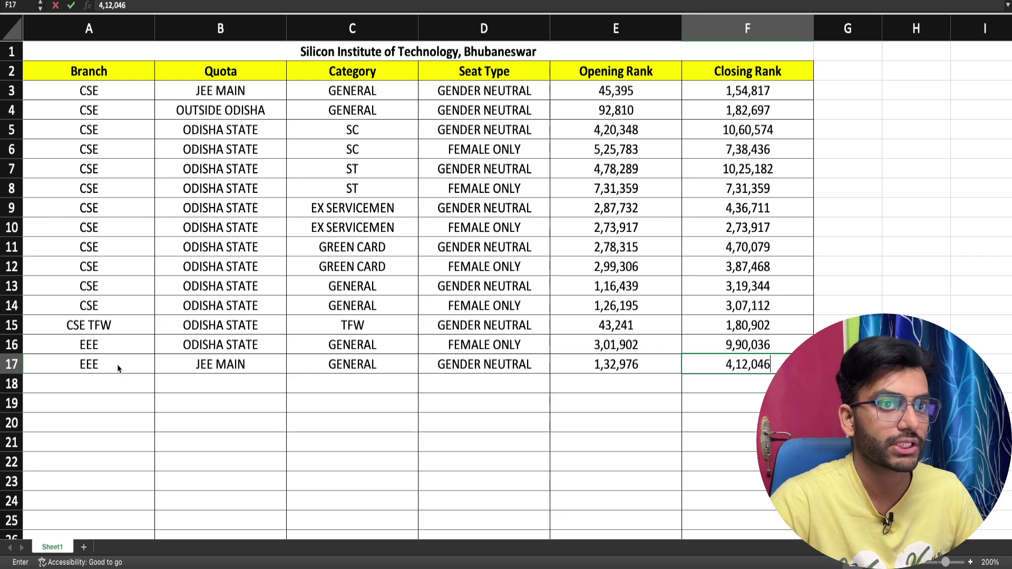
key(Return)
Enter EEE as the branch in row 18 and fill it down through row 22
key(Left)
key(Left)
key(Left)
key(Left)
key(Left)
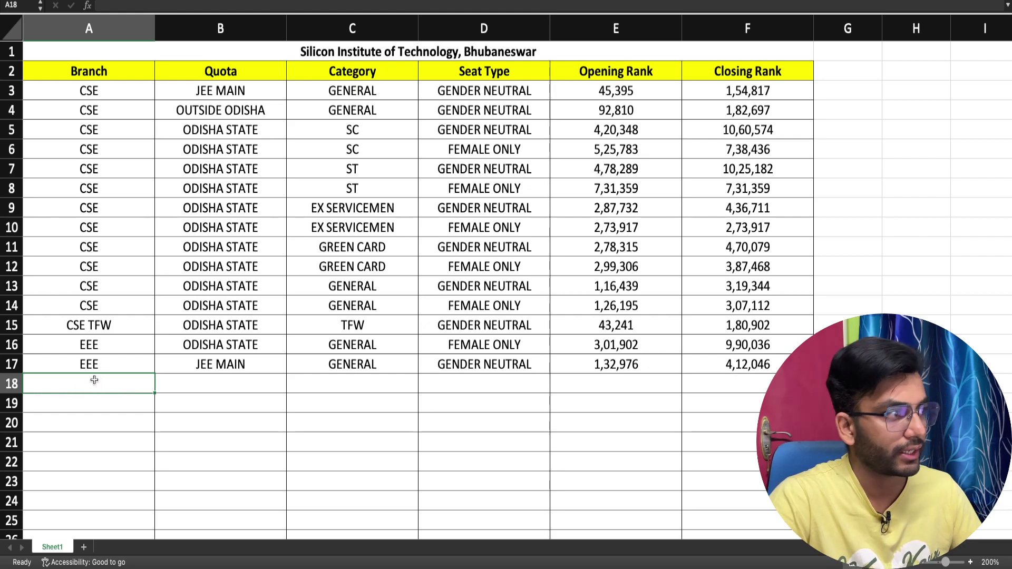
text(EEE)
key(Return)
click(209, 377)
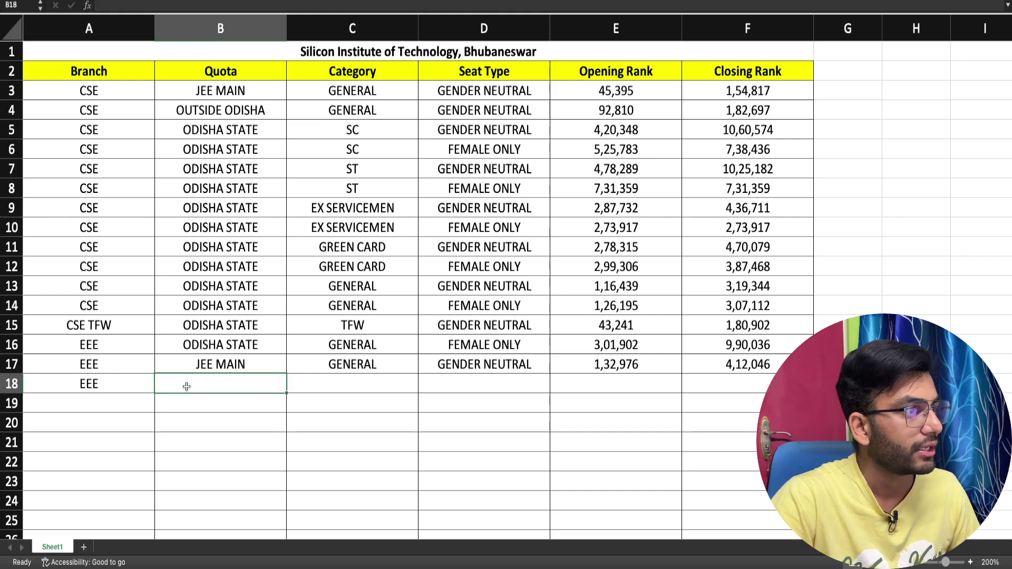
click(133, 384)
drag(154, 394, 153, 470)
Enter OUTSIDE ODISHA as the quota, GENERAL as the category and GENDER NEUTRAL as the seat type in row 18
click(191, 385)
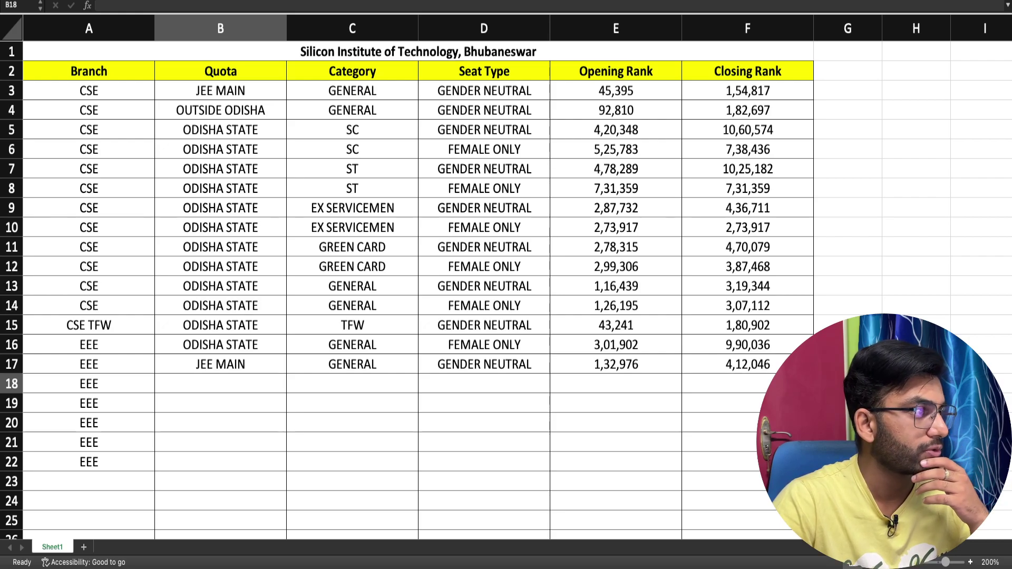
click(225, 387)
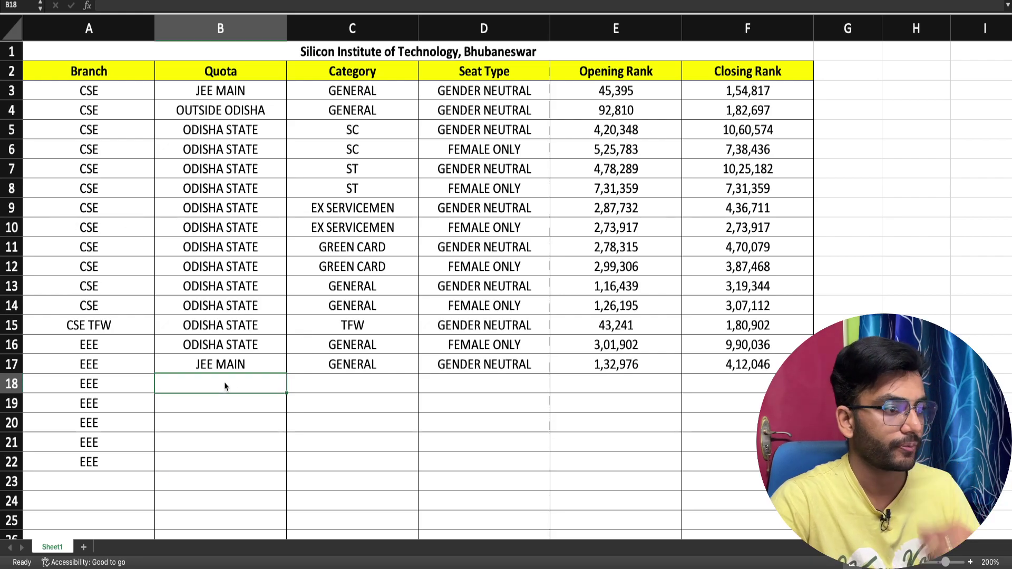
text(OUTSIDE ODISHA)
key(Tab)
text(GENERAL)
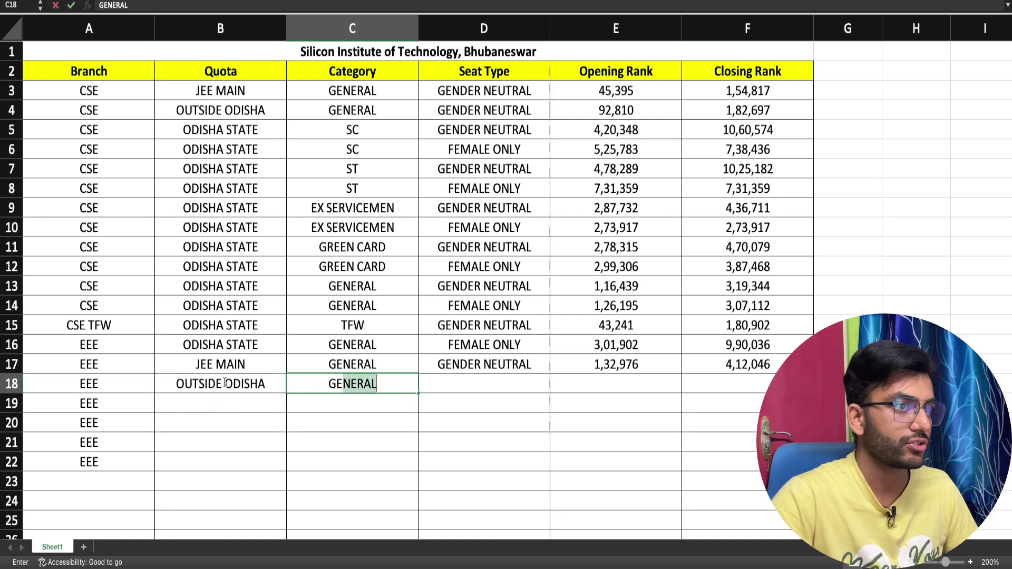
key(Tab)
text(GENDER NEUTRAL)
key(Tab)
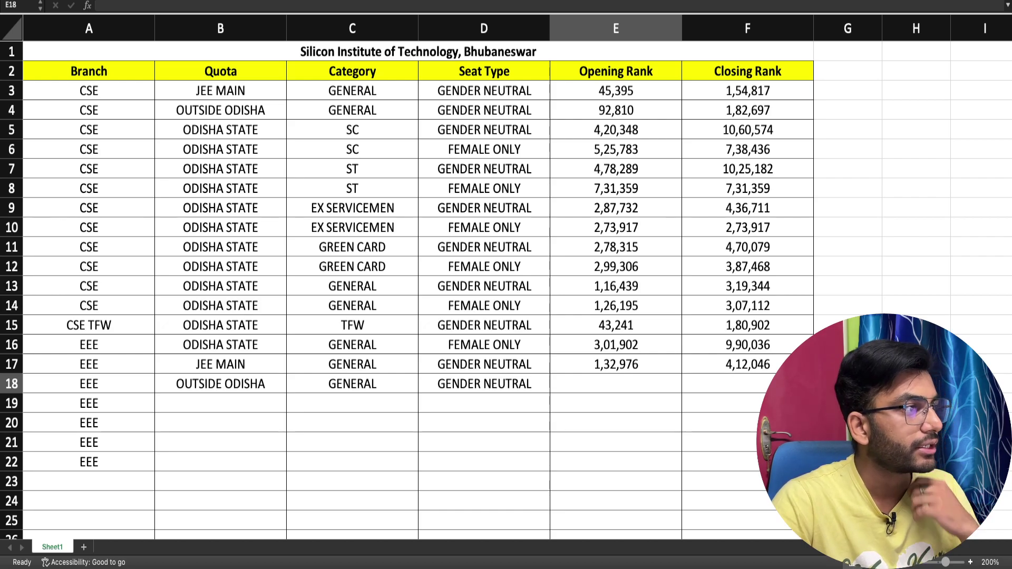
Enter 2,36,935 as the opening rank in row 18
click(610, 393)
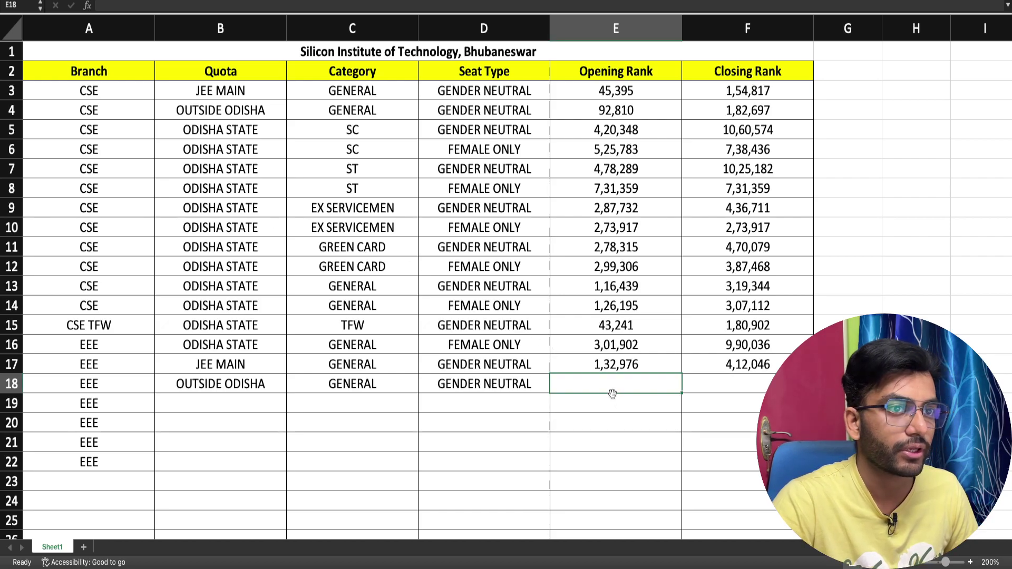
double_click(609, 383)
text(236935)
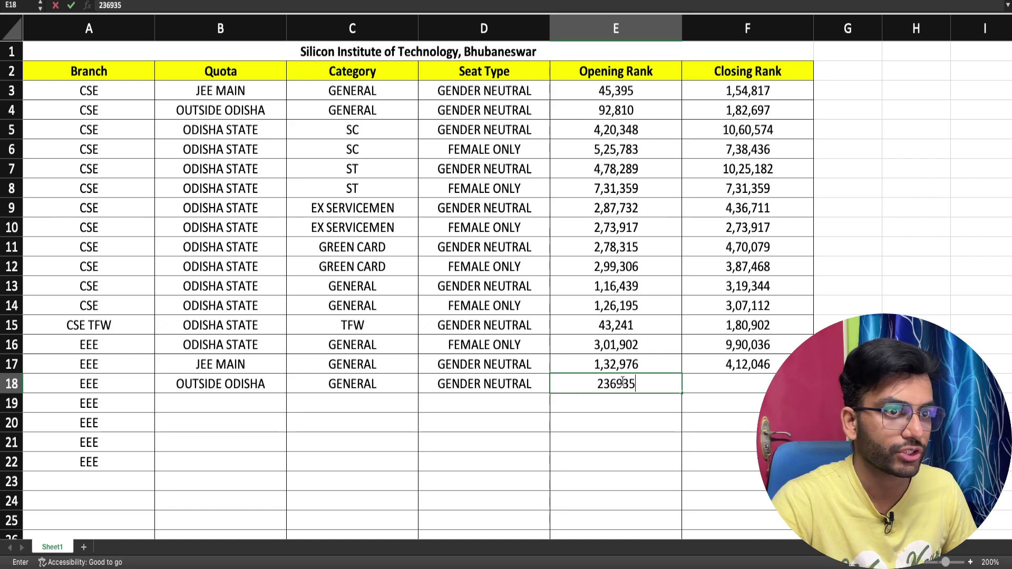
click(604, 384)
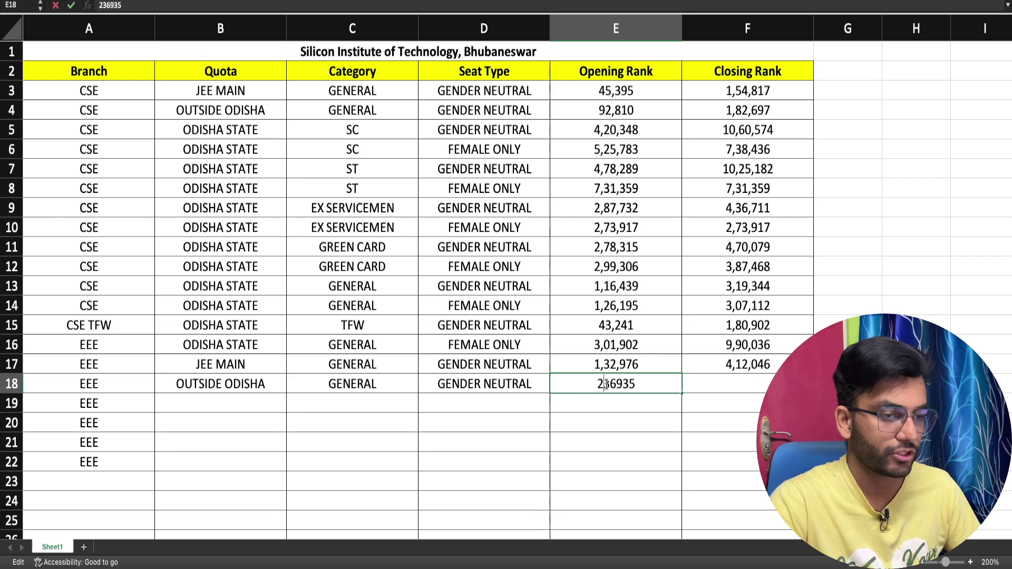
text(,)
key(Right)
key(Right)
text(,)
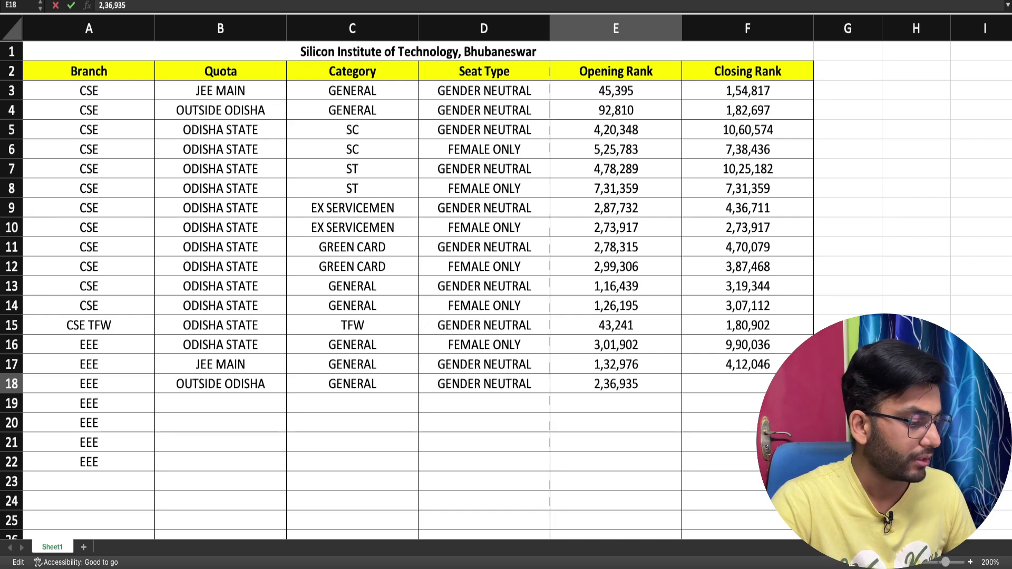
Enter 7,27,592 as the closing rank in row 18
click(731, 385)
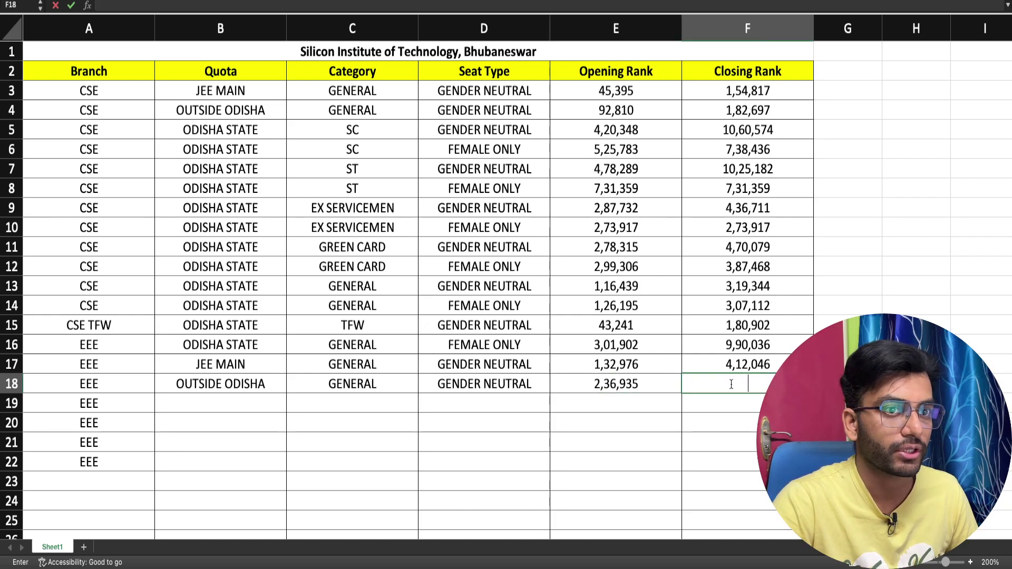
text(727592)
click(735, 384)
text(,)
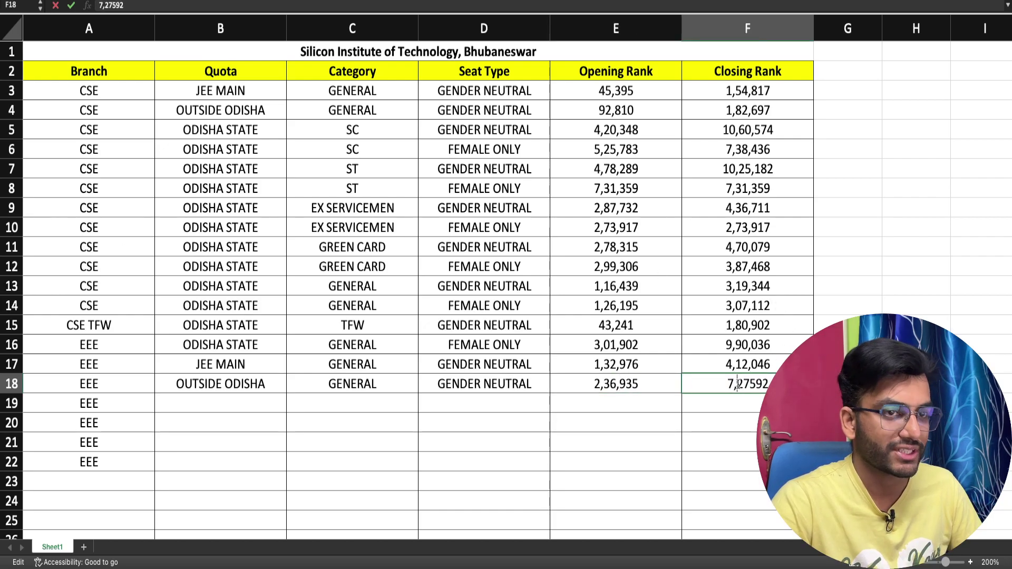
click(750, 384)
text(,)
key(Return)
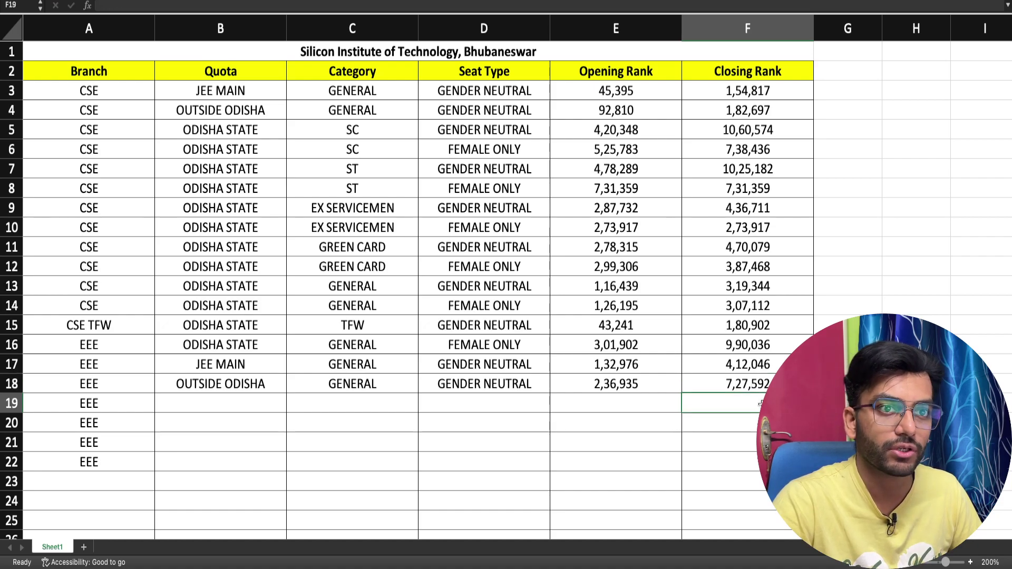
Compare the opening and closing ranks of the OUTSIDE ODISHA quota between the CSE and EEE rows
click(320, 385)
click(514, 390)
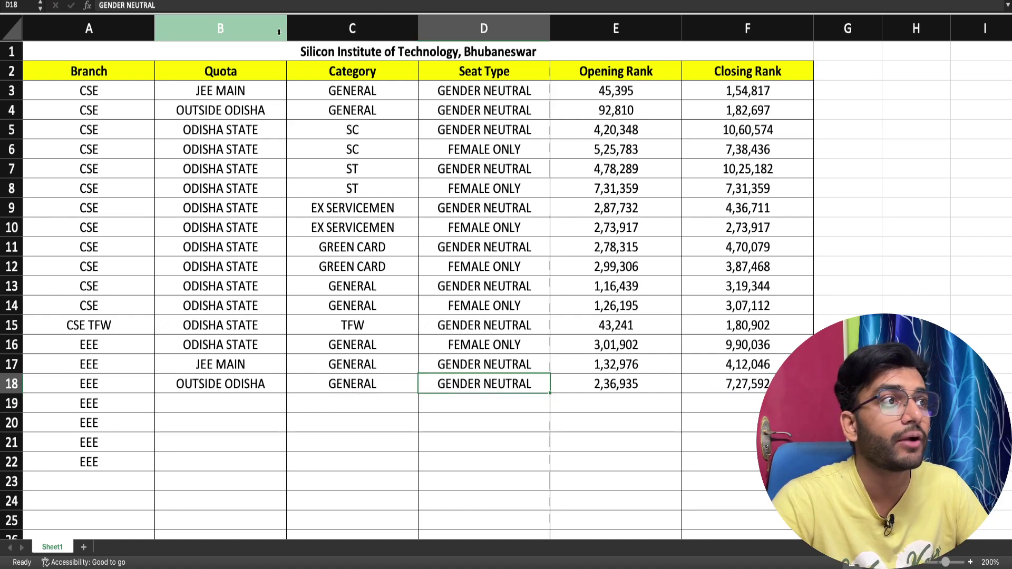
drag(258, 117, 737, 112)
click(659, 114)
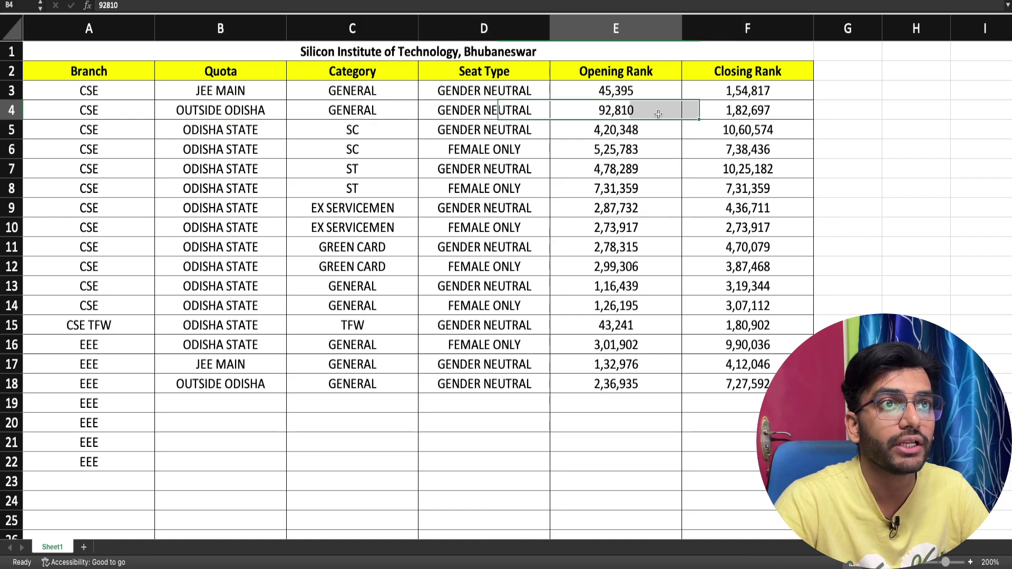
click(739, 118)
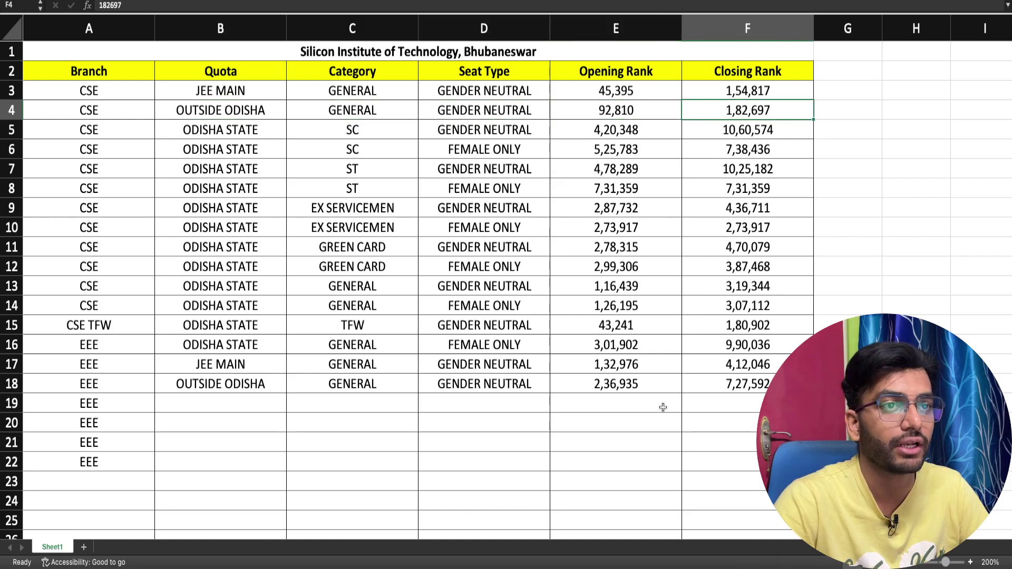
click(645, 378)
click(705, 383)
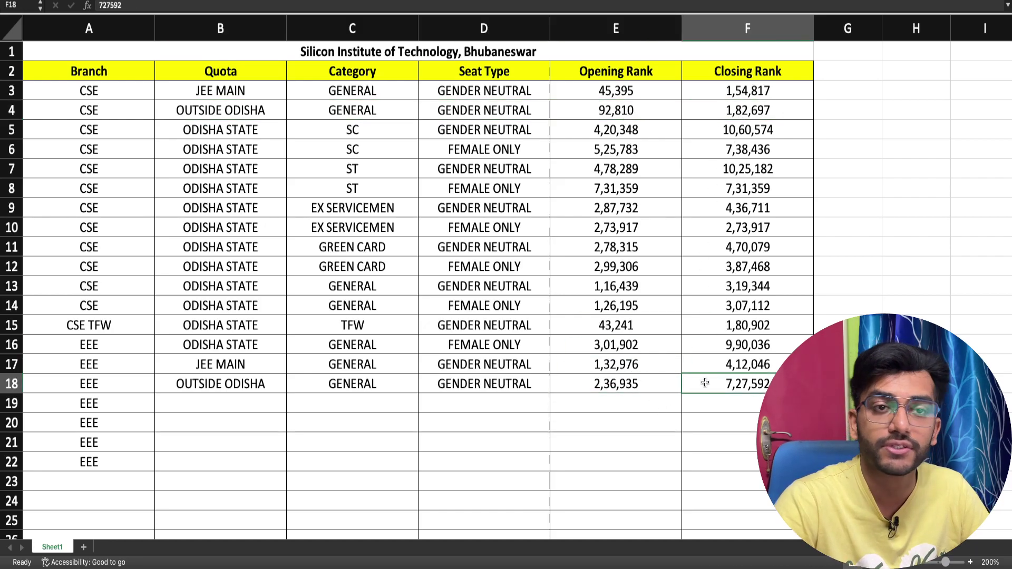
Enter ODISHA STATE as the quota and GREEN CARD as the category in row 19
click(246, 410)
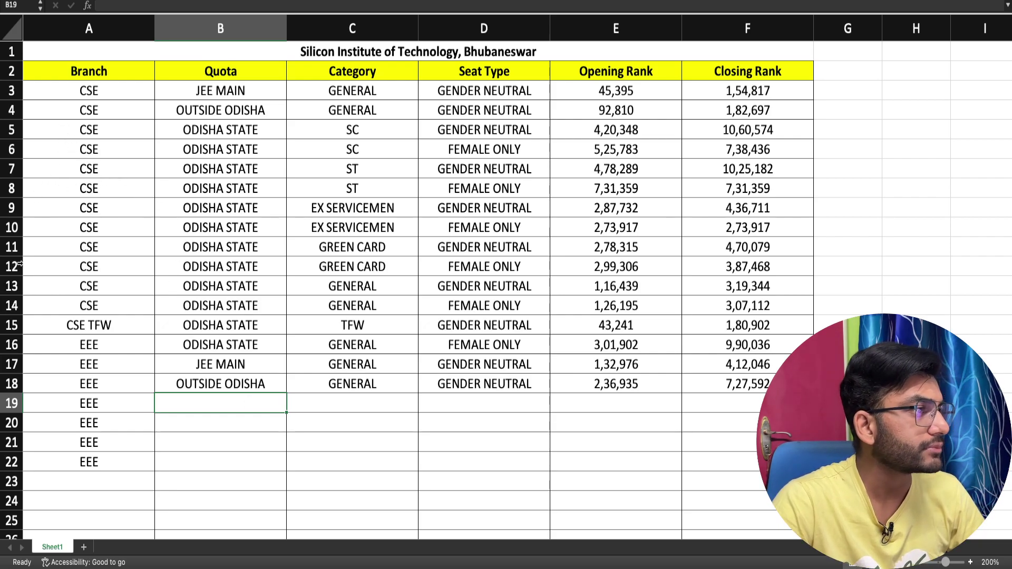
click(219, 422)
click(213, 401)
text(ODISHA STATE)
key(Tab)
text(GREEN CARD)
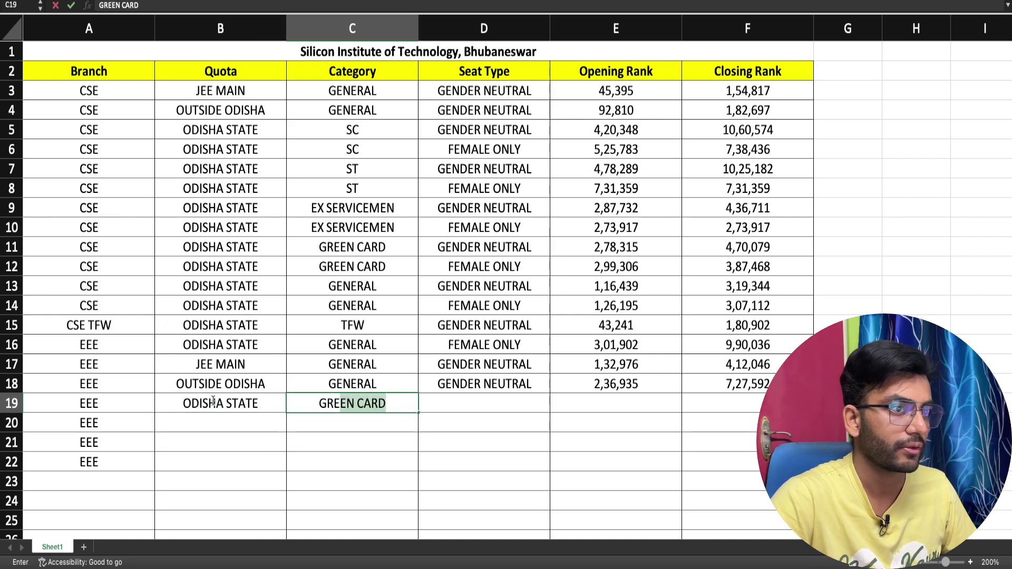
key(Tab)
key(Down)
key(Up)
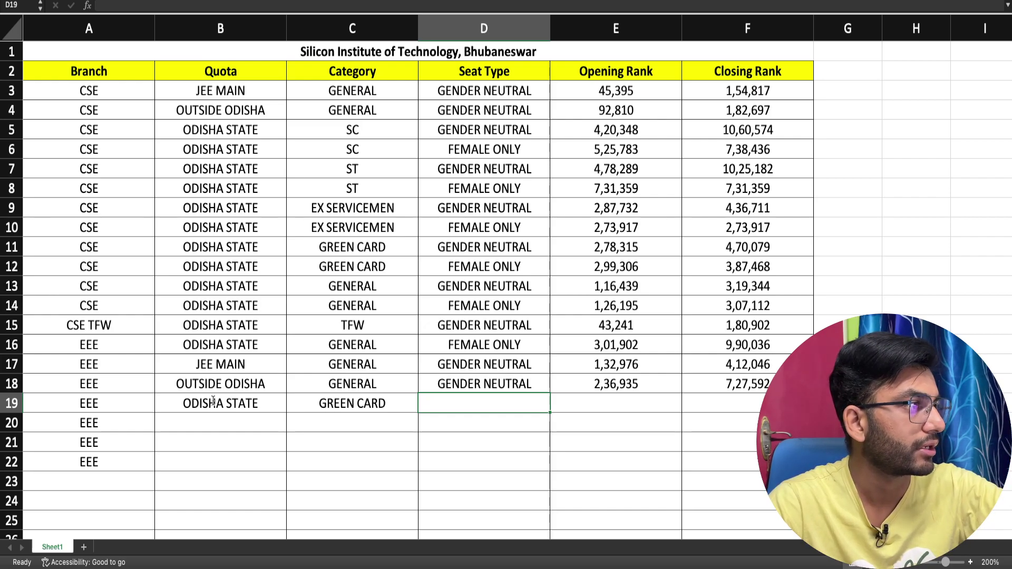
Enter GENDER NEUTRAL as the seat type in row 19 and ODISHA STATE as the quota in row 20
text(G)
key(Tab)
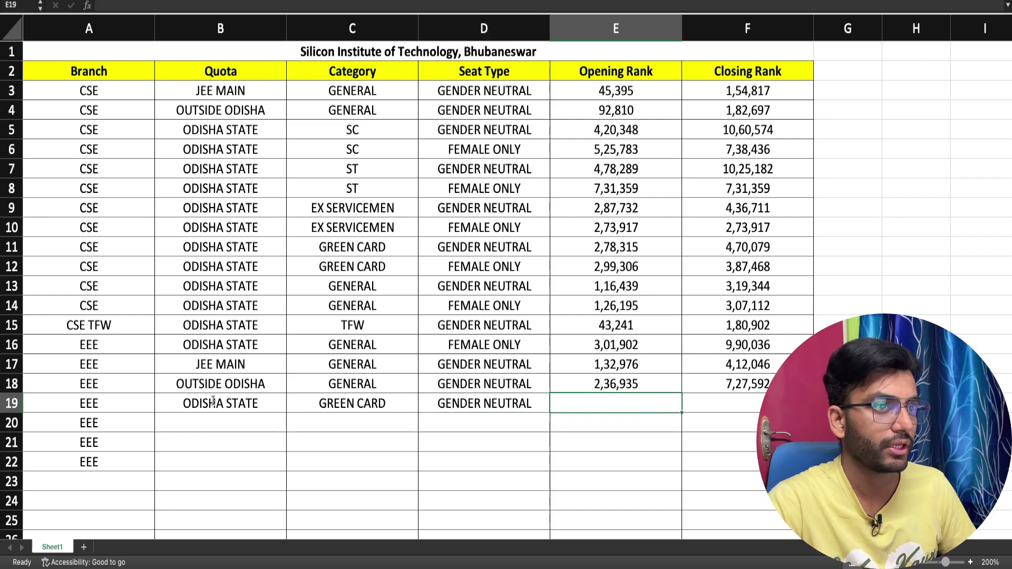
key(Left)
key(Left)
key(Left)
key(Left)
key(Down)
key(Right)
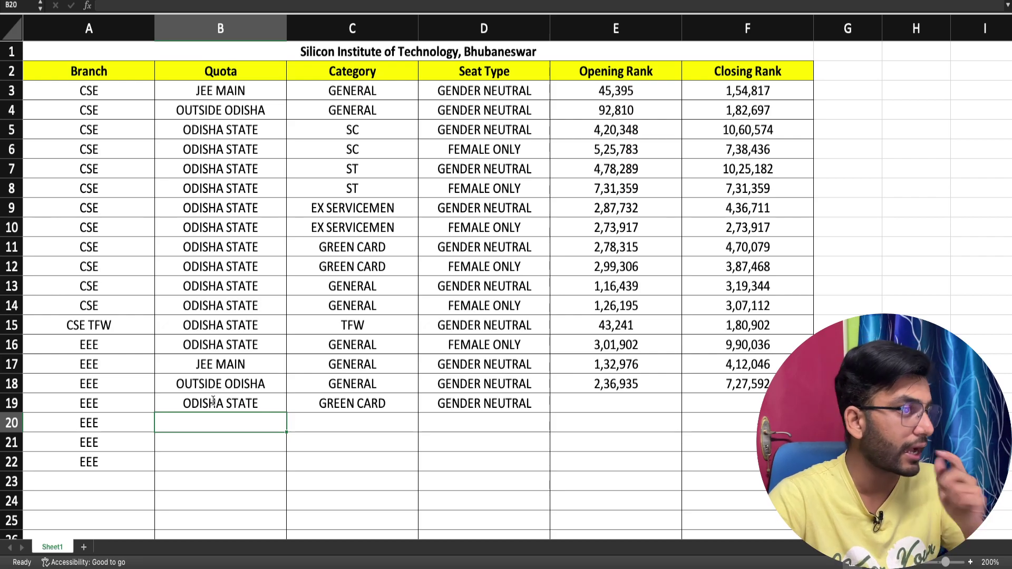
text(ODISHA STATE)
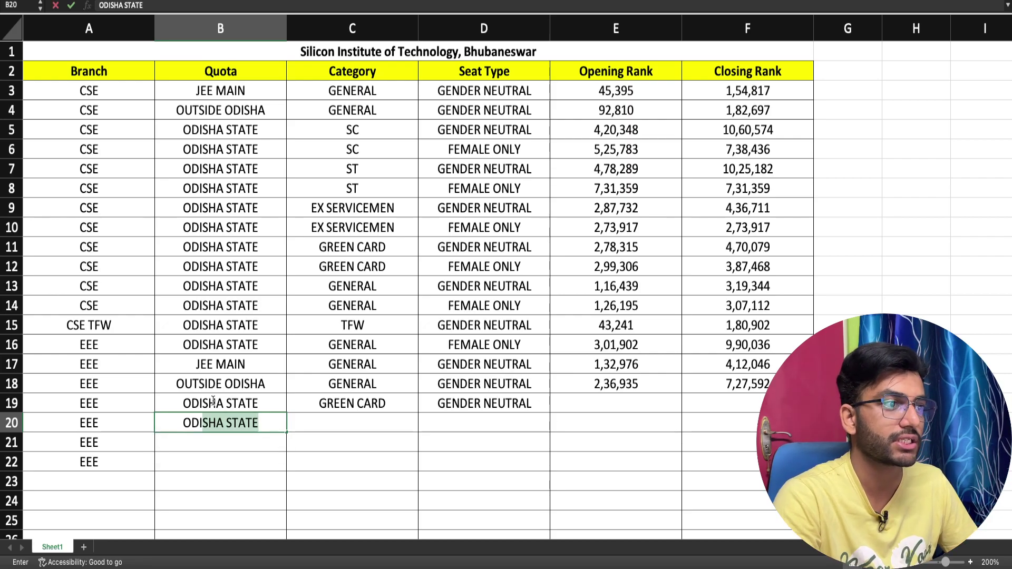
key(Tab)
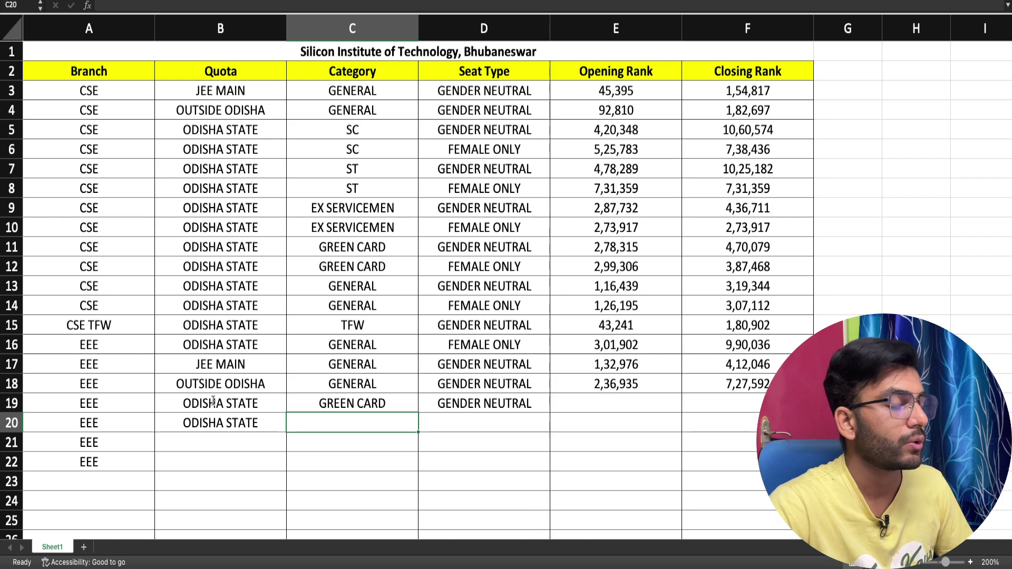
Enter GENERAL as the category and GENDER NEUTRAL as the seat type in row 20
text(FE)
key(BackSpace)
key(BackSpace)
text(GENDER NEUTRAL)
key(Tab)
text(GE)
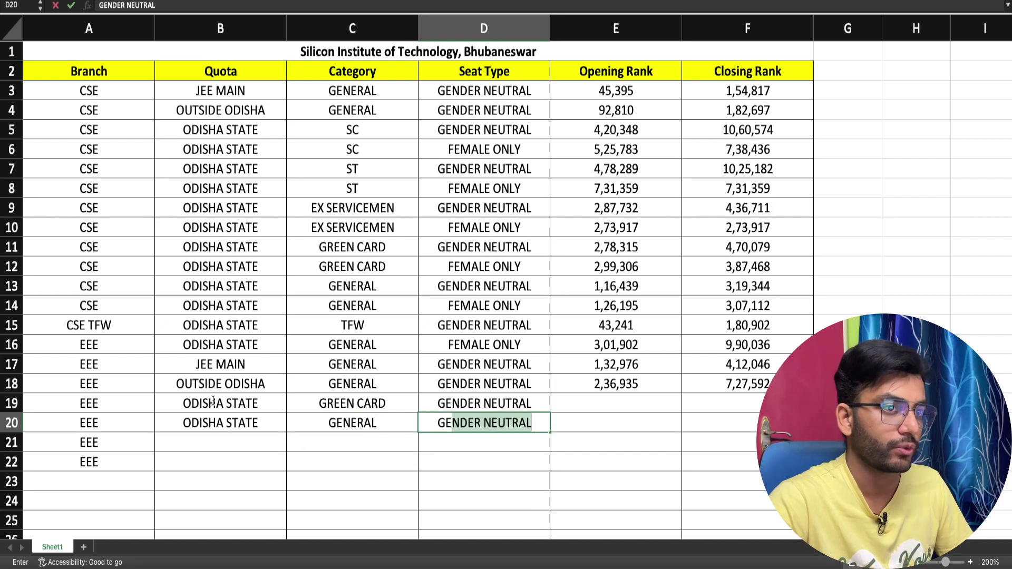
key(Tab)
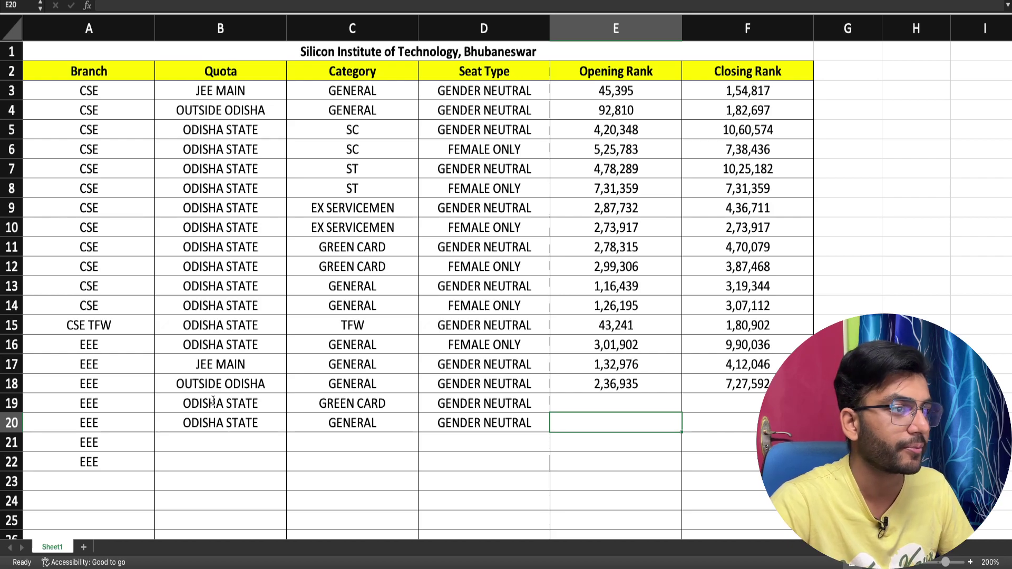
Enter 7,00,156 as the opening rank in row 19
key(Up)
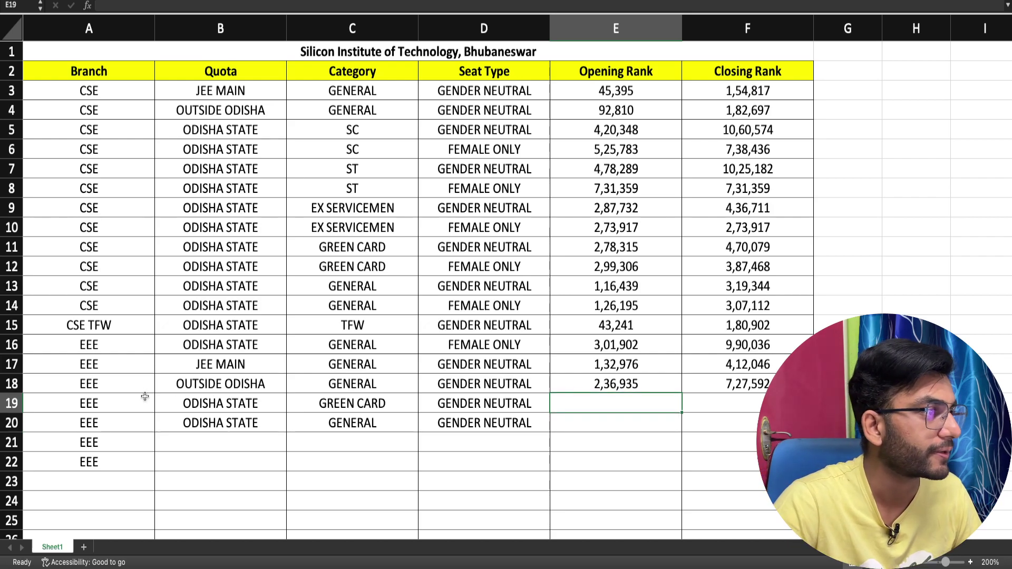
key(super+Tab)
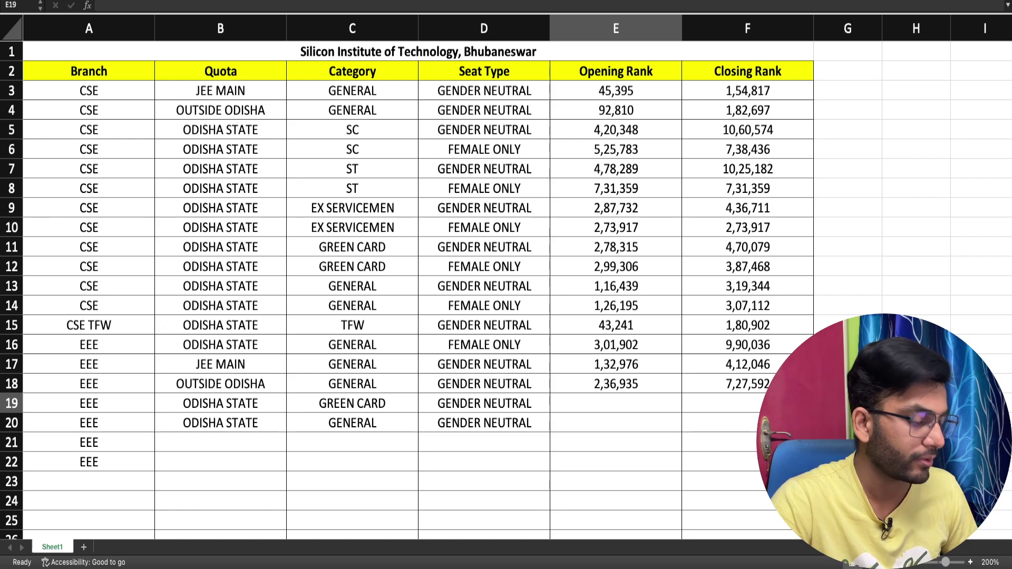
click(606, 406)
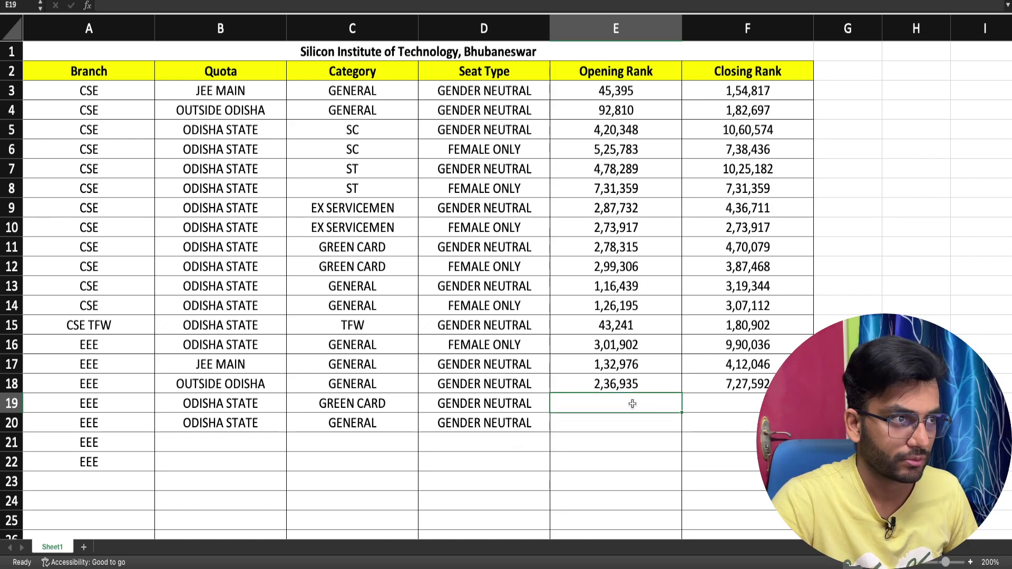
text(700156)
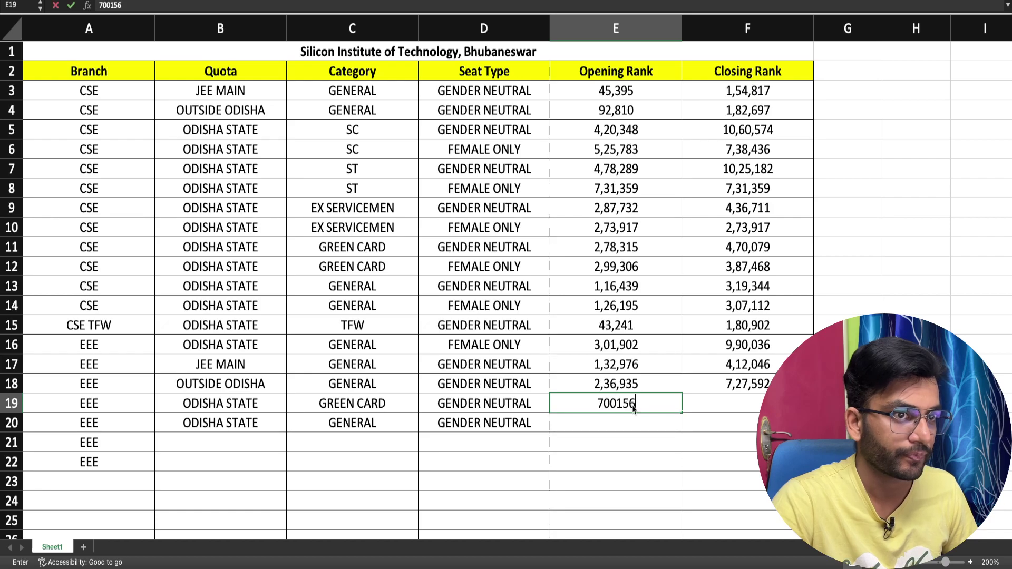
click(603, 404)
text(,)
key(Right)
key(Right)
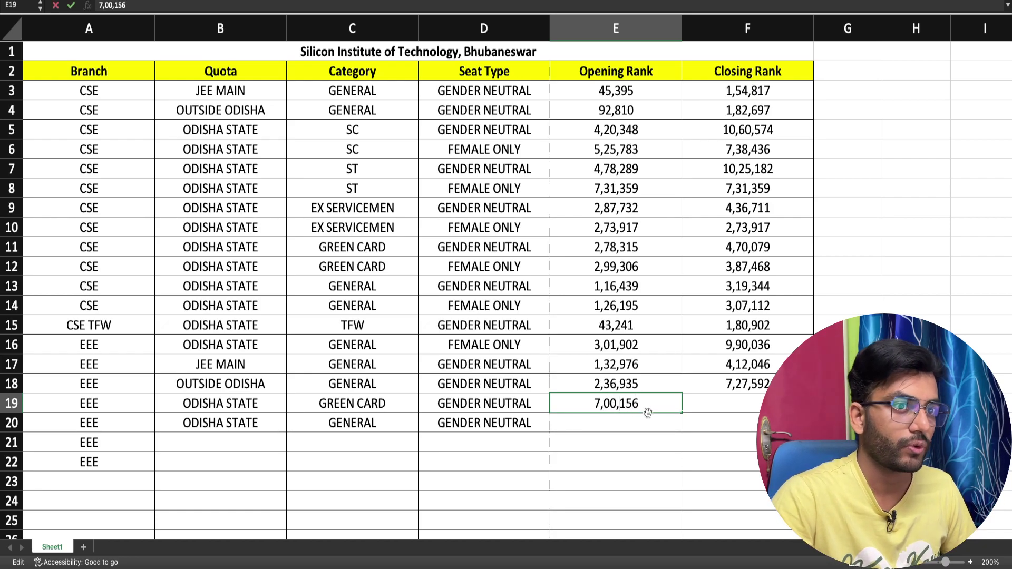
Enter 8,37,608 as the closing rank in row 19
click(719, 406)
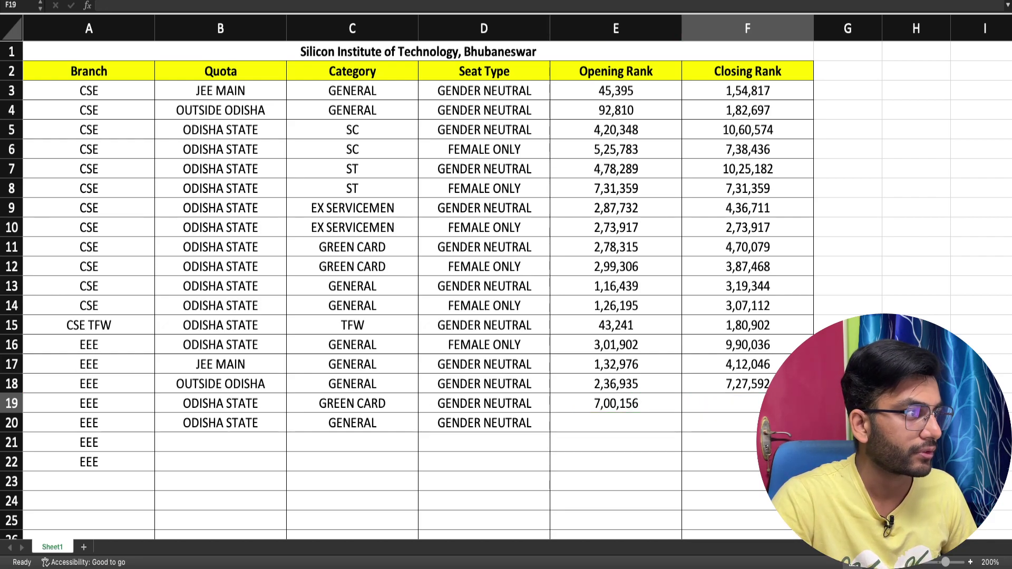
click(762, 398)
text(837608)
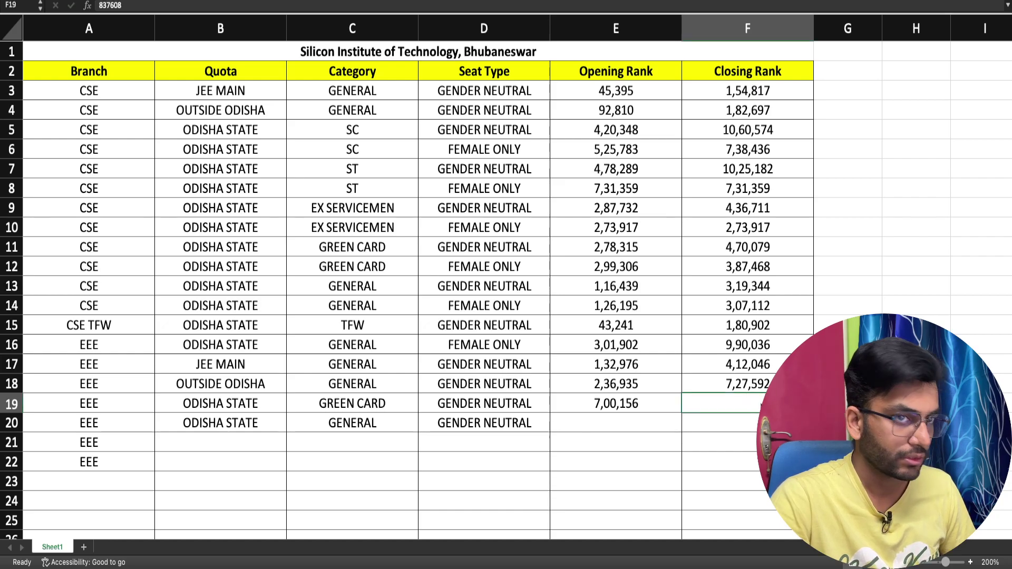
key(BackSpace)
text(837608)
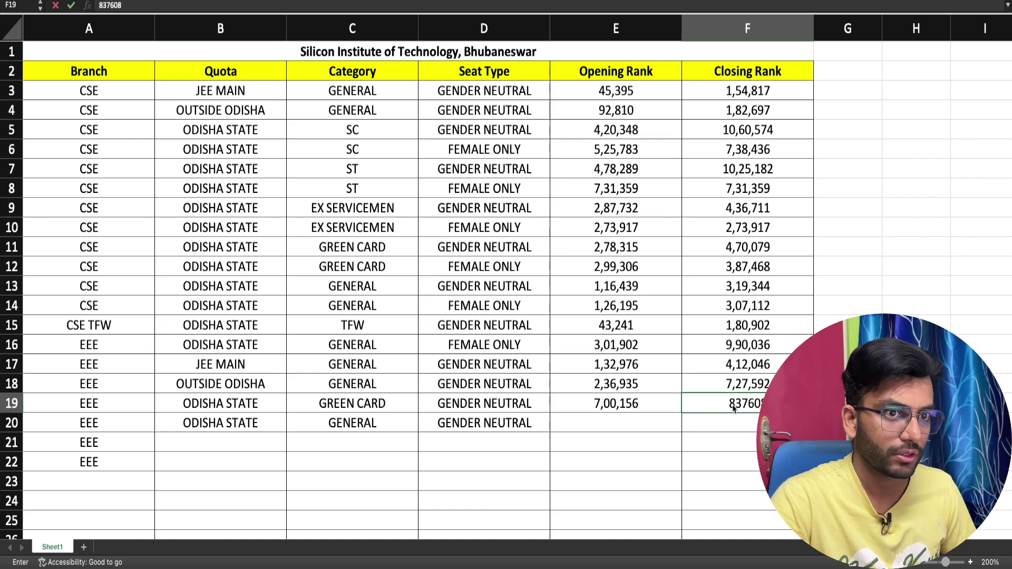
click(737, 405)
text(,)
click(750, 405)
text(,)
click(498, 425)
click(585, 417)
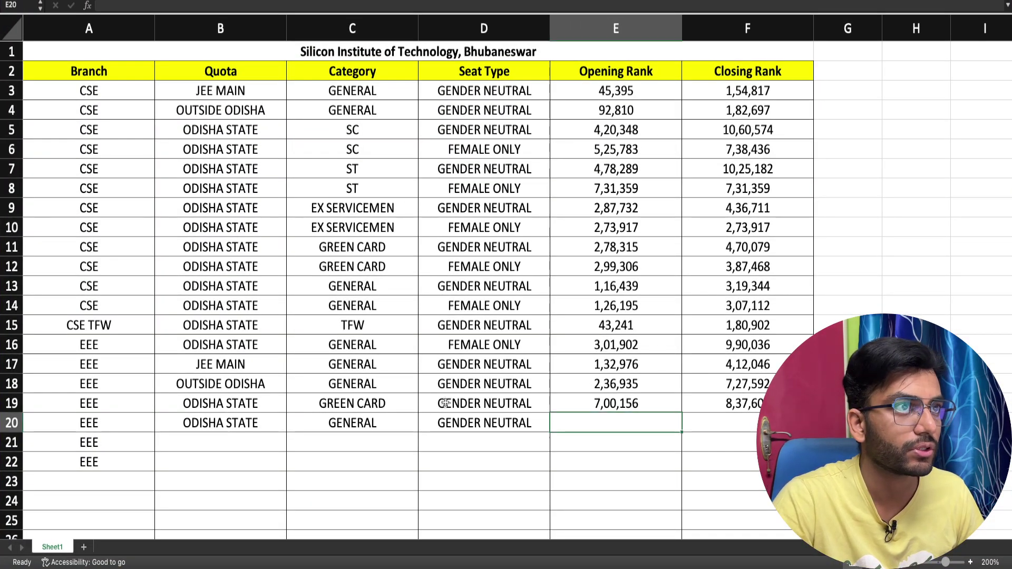
scroll(425, 403, down, 5)
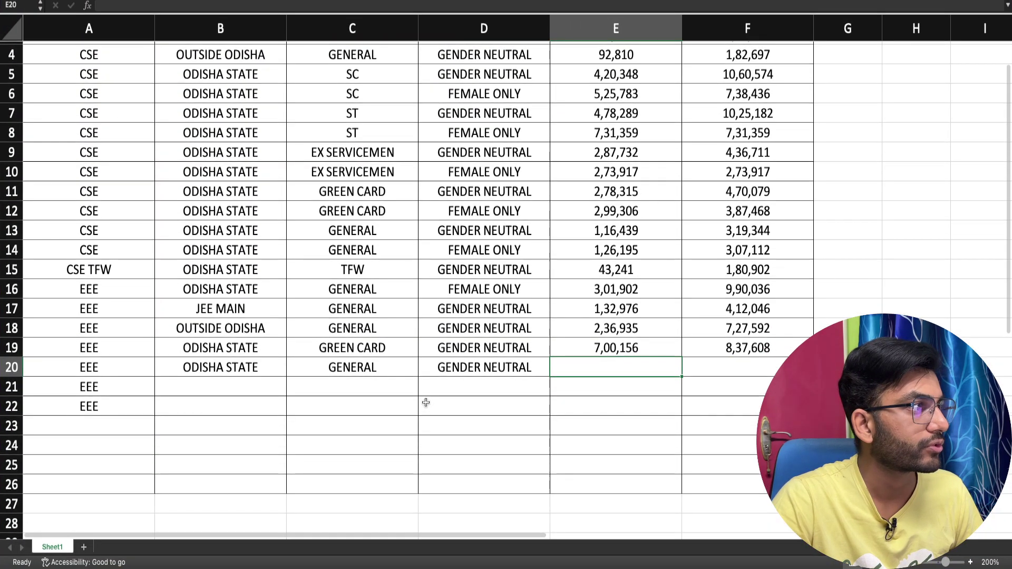
click(594, 285)
click(573, 263)
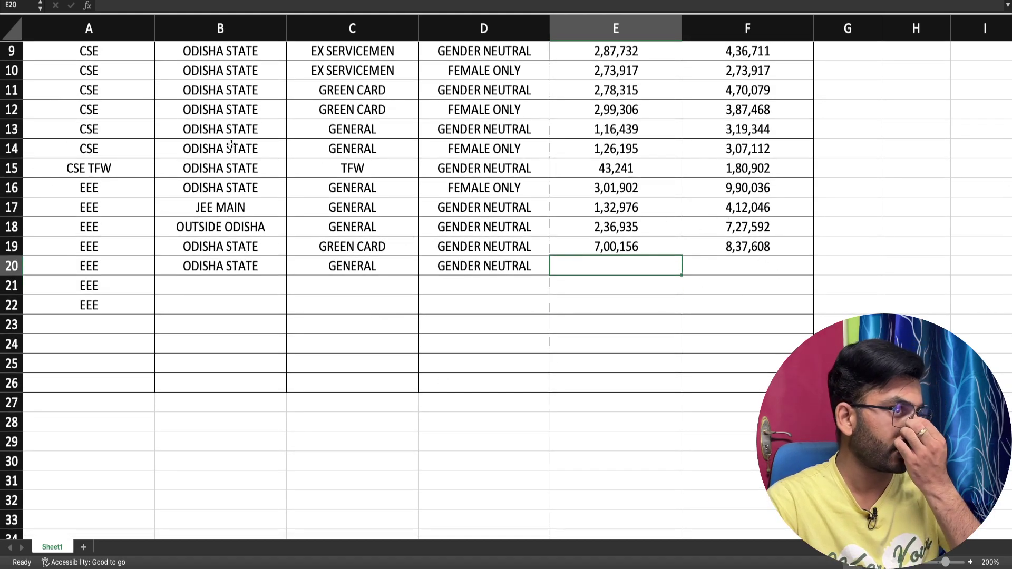
scroll(518, 325, up, 5)
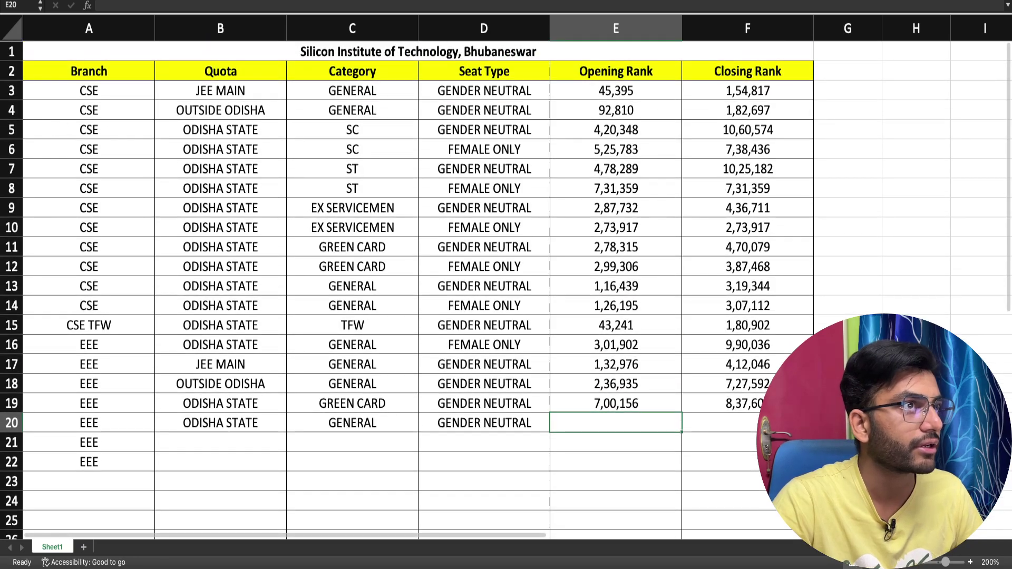
Try to apply a filter to the title and header rows 1 and 2
drag(11, 56, 12, 72)
right_click(12, 73)
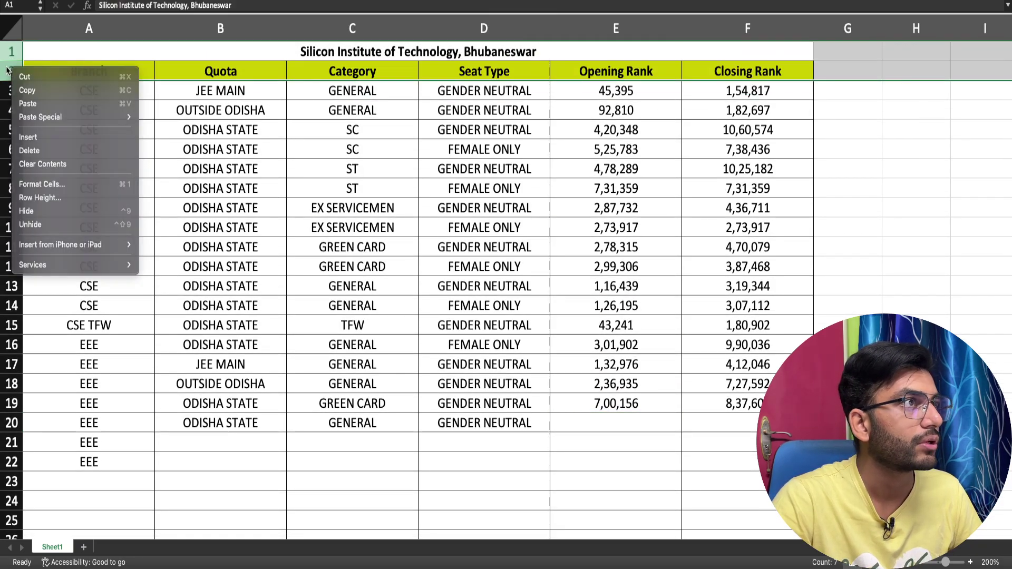
key(Escape)
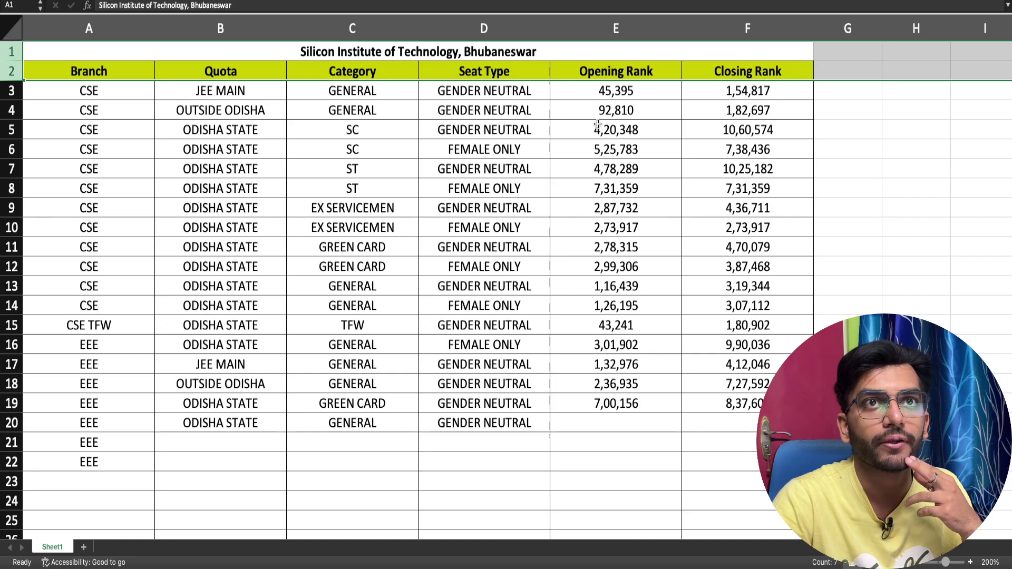
click(964, 1)
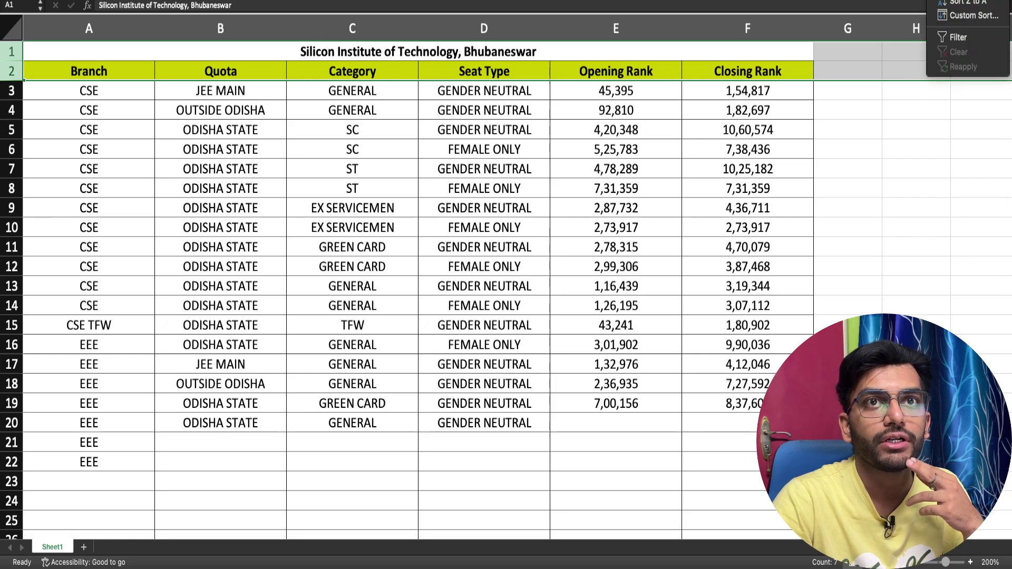
click(954, 38)
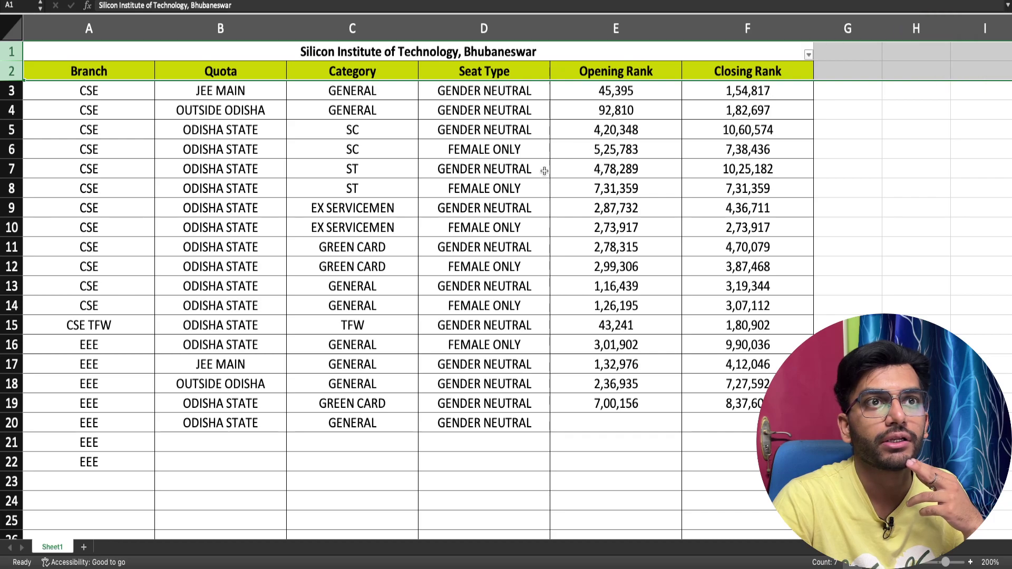
scroll(501, 169, down, 1)
scroll(501, 169, up, 1)
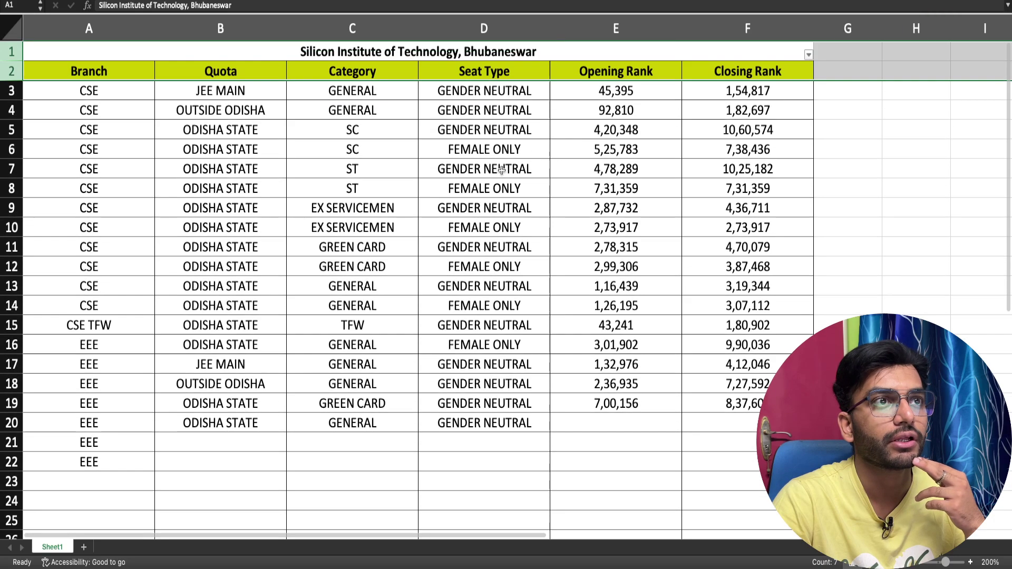
key(super+z)
click(463, 205)
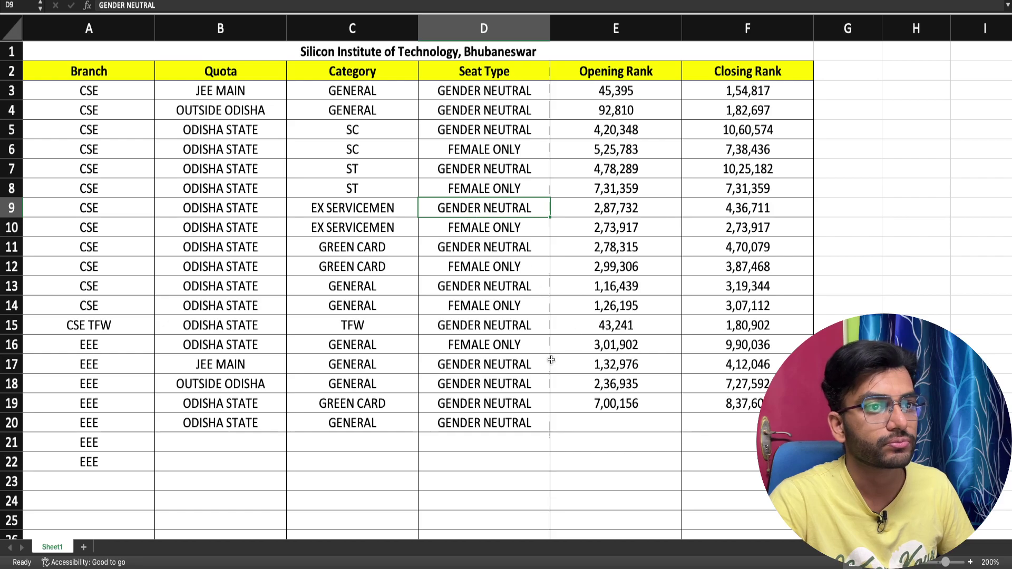
Enter 2,91,769 as the opening rank in row 20
scroll(548, 356, down, 2)
click(618, 300)
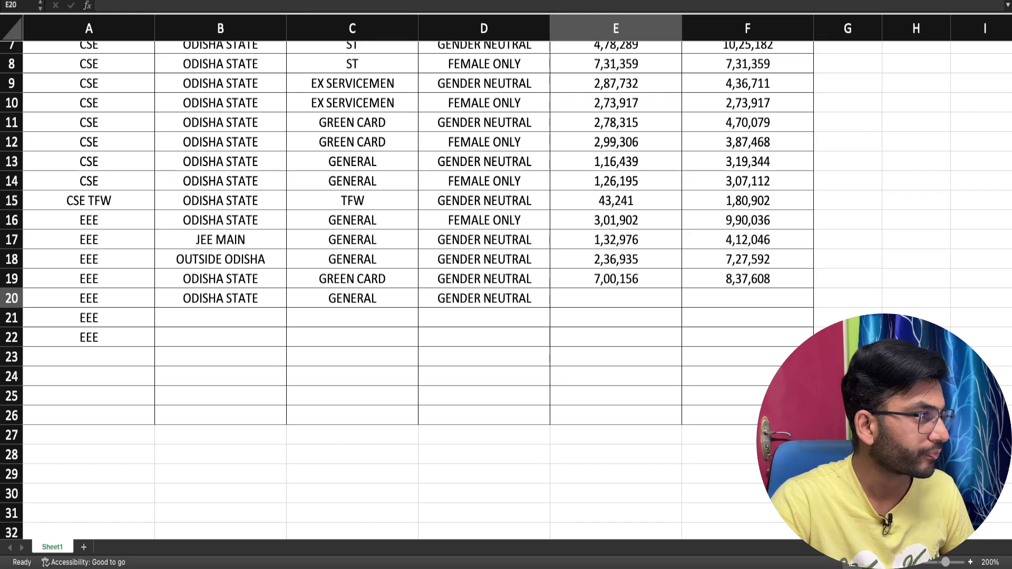
click(616, 295)
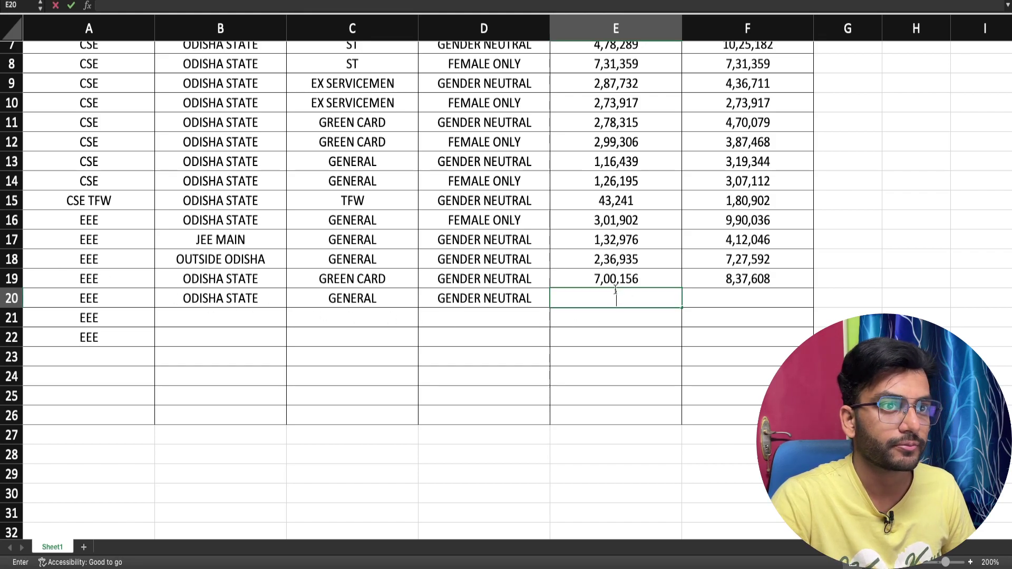
text(291769)
click(605, 299)
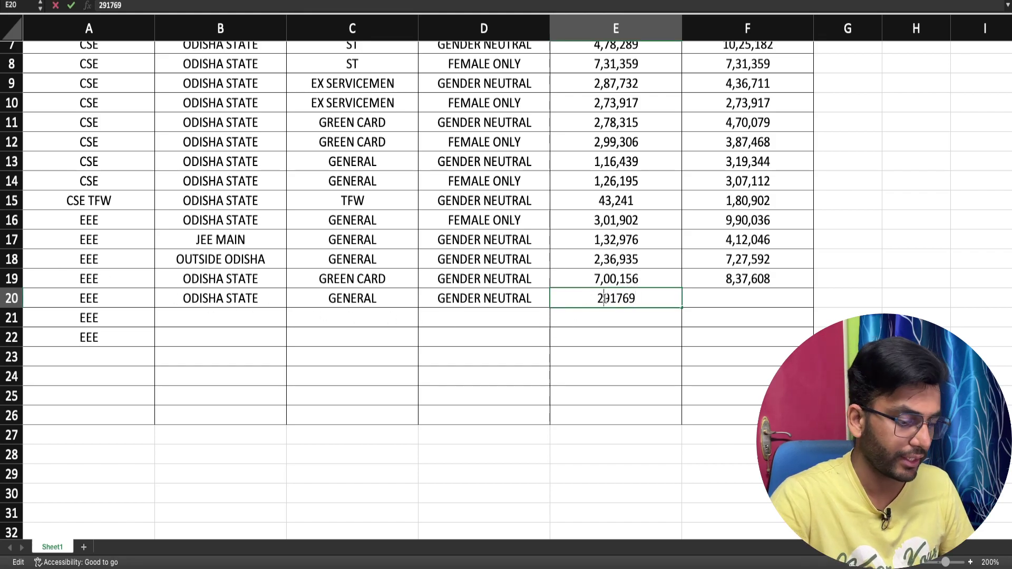
text(,)
click(616, 298)
text(,)
Enter 10,79,875 as the closing rank in row 20
click(734, 297)
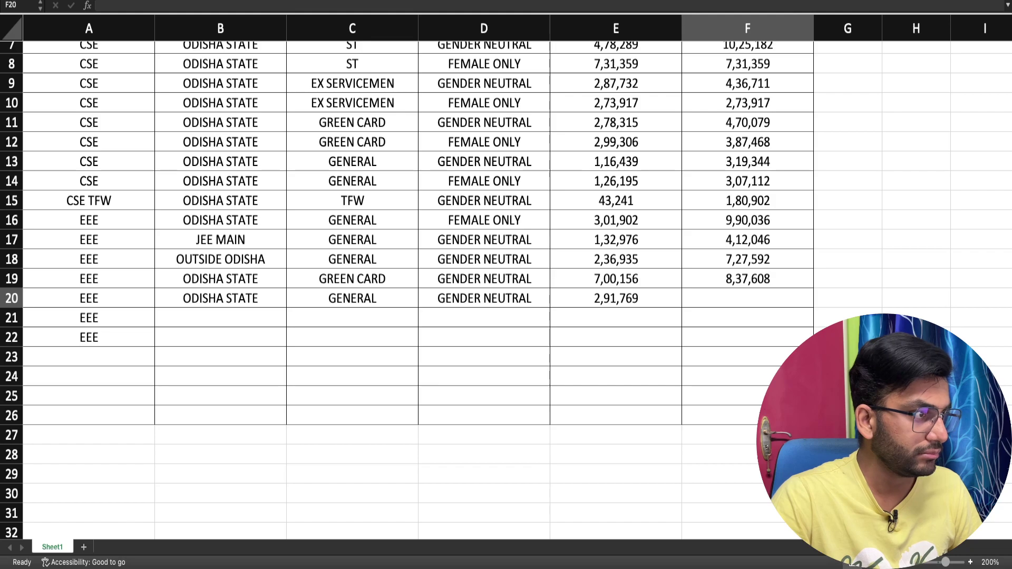
click(732, 300)
text(1079875)
click(733, 298)
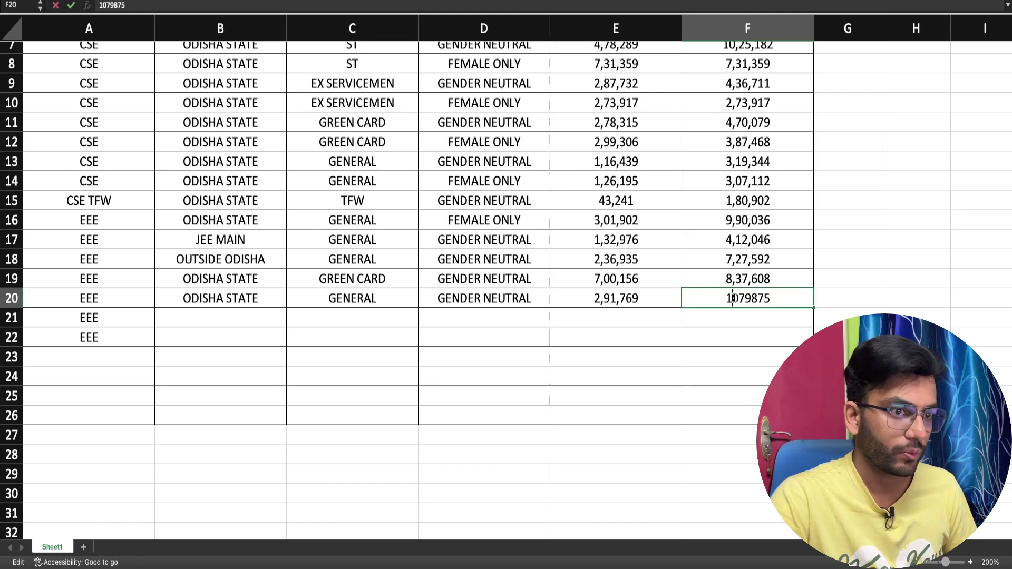
text(,)
key(BackSpace)
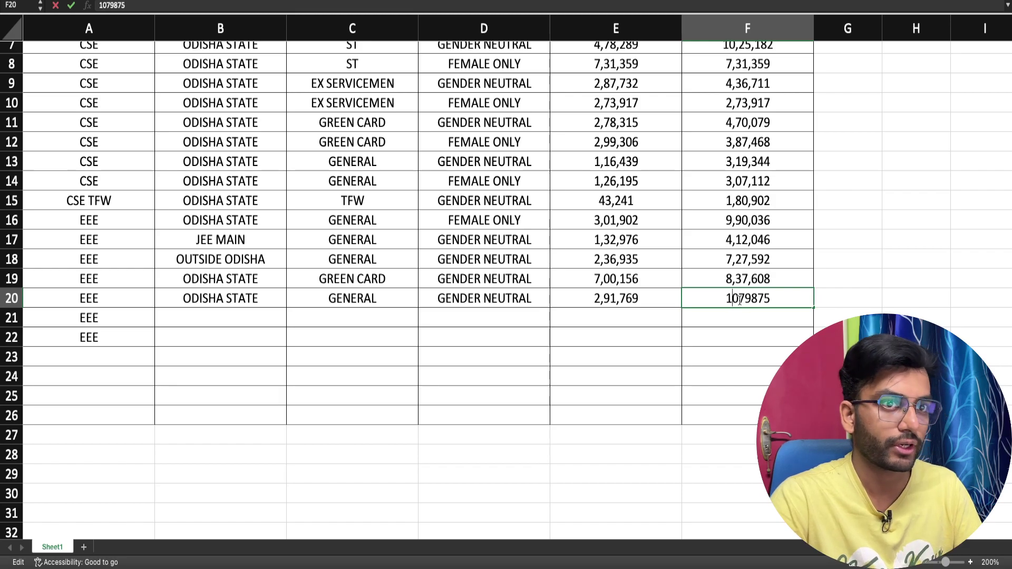
click(737, 298)
text(,)
click(755, 298)
text(,)
click(758, 318)
click(737, 304)
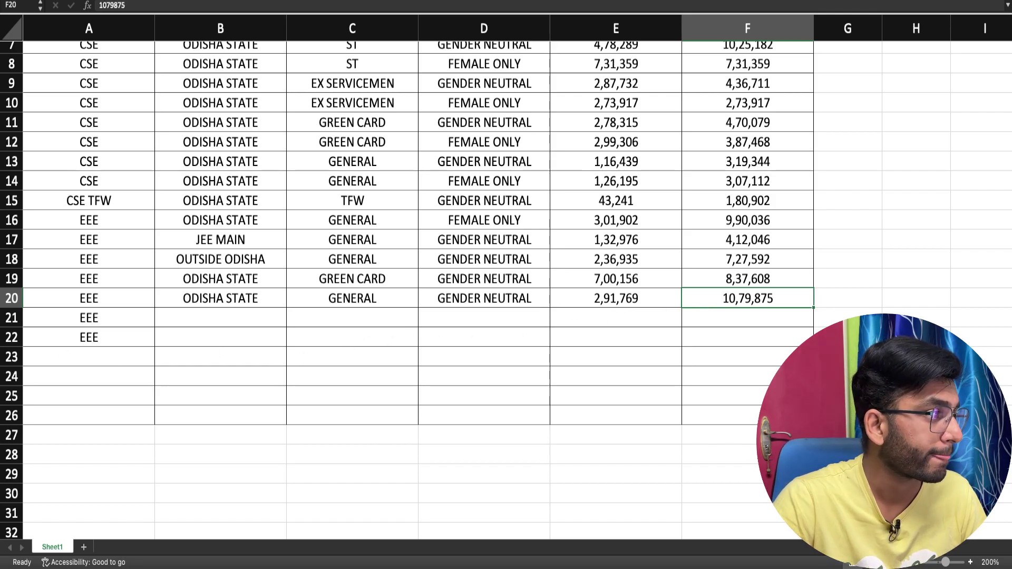
Change the branch in row 21 to EEE TFW and clear the branch entry in row 22
double_click(140, 319)
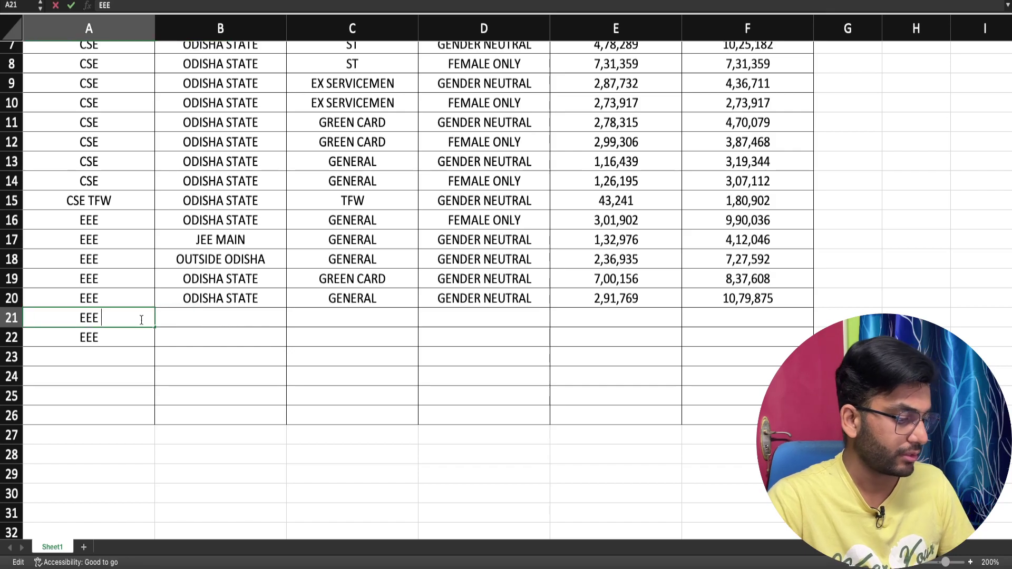
text(TFW)
key(Return)
key(Delete)
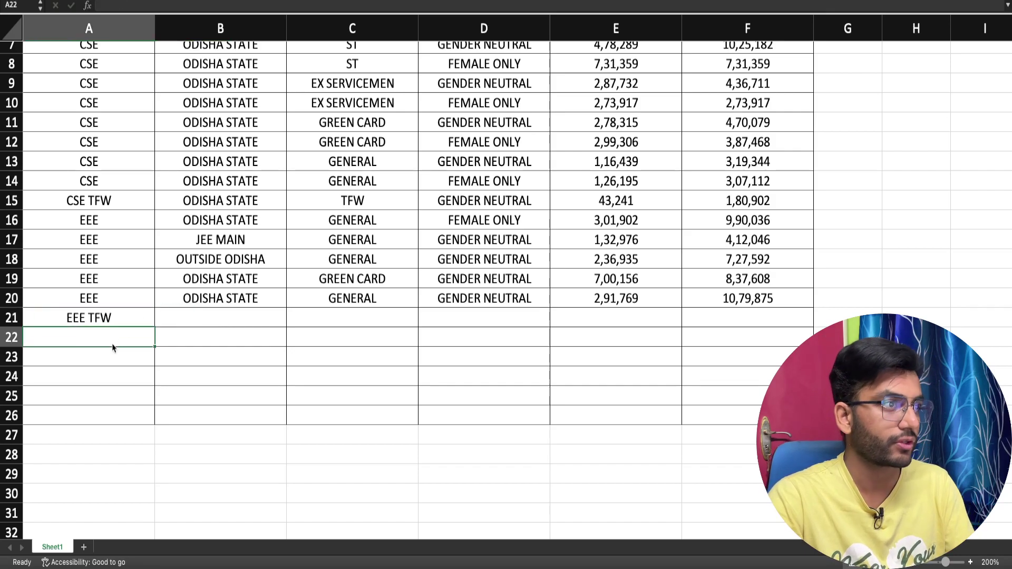
Fill the ODISHA STATE quota from row 20 down into row 21
click(214, 318)
click(216, 298)
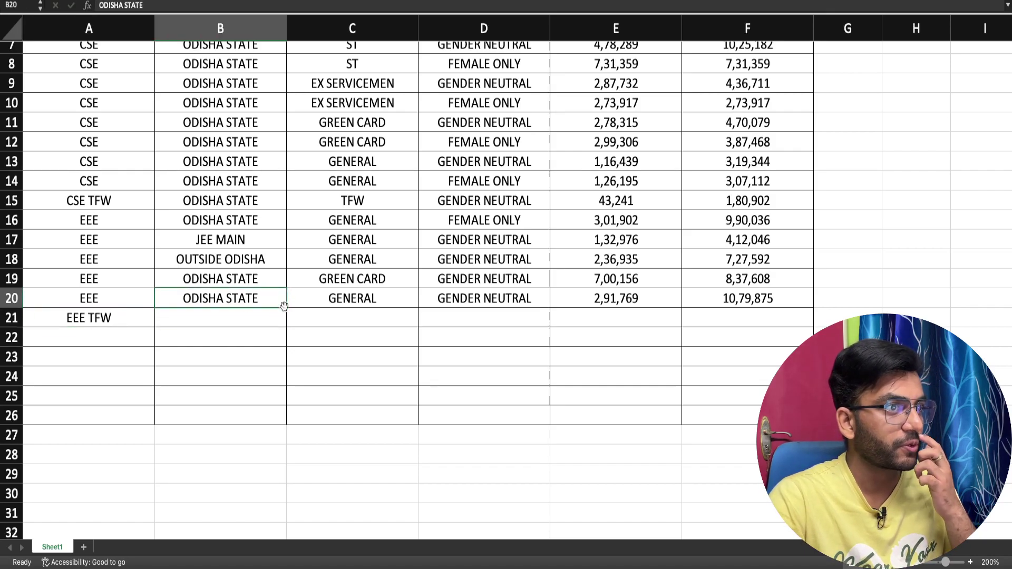
drag(287, 304, 286, 322)
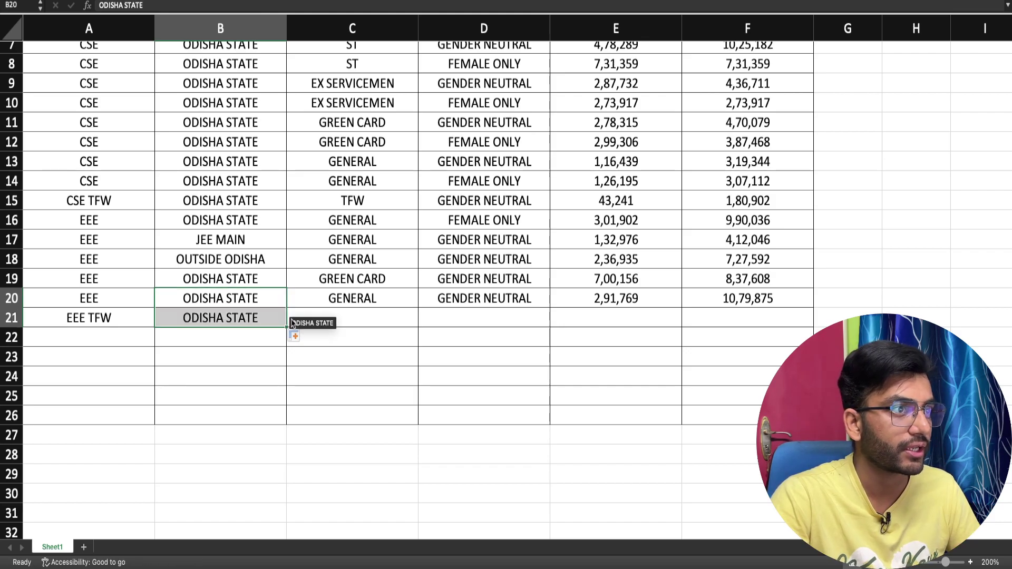
Fill the GENERAL category from row 20 down into row 21 and enter TFW as that row's seat type
click(385, 299)
mouse_move(417, 308)
mouse_down()
mouse_move(429, 320)
mouse_move(419, 323)
mouse_up()
click(370, 318)
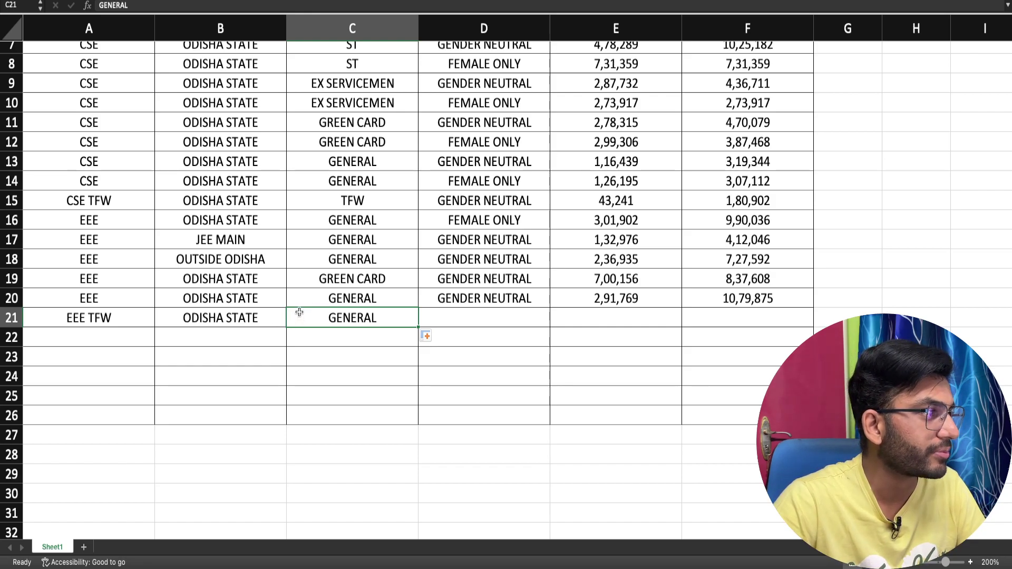
click(472, 312)
text(F)
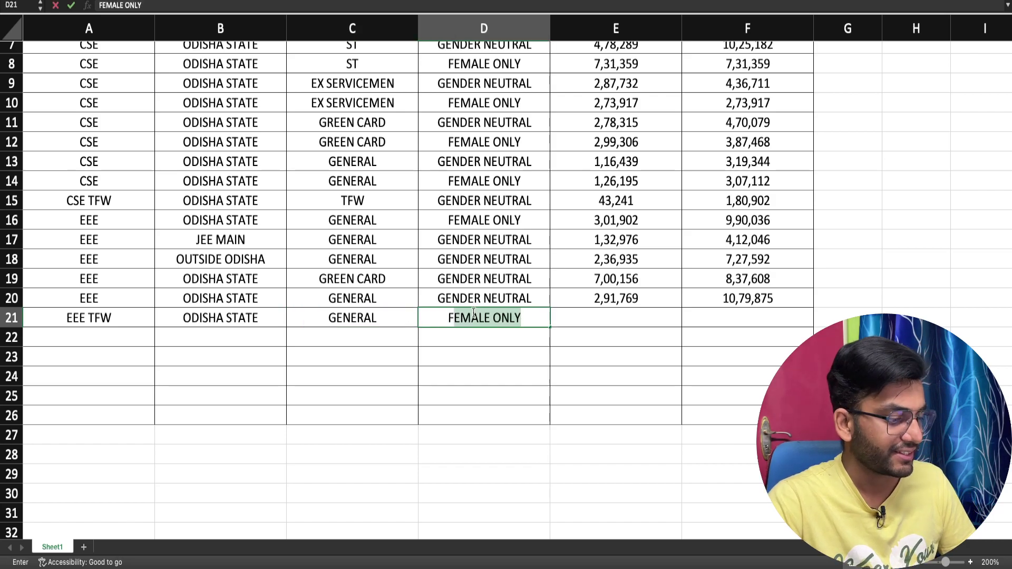
key(BackSpace)
key(BackSpace)
text(TFW)
key(Tab)
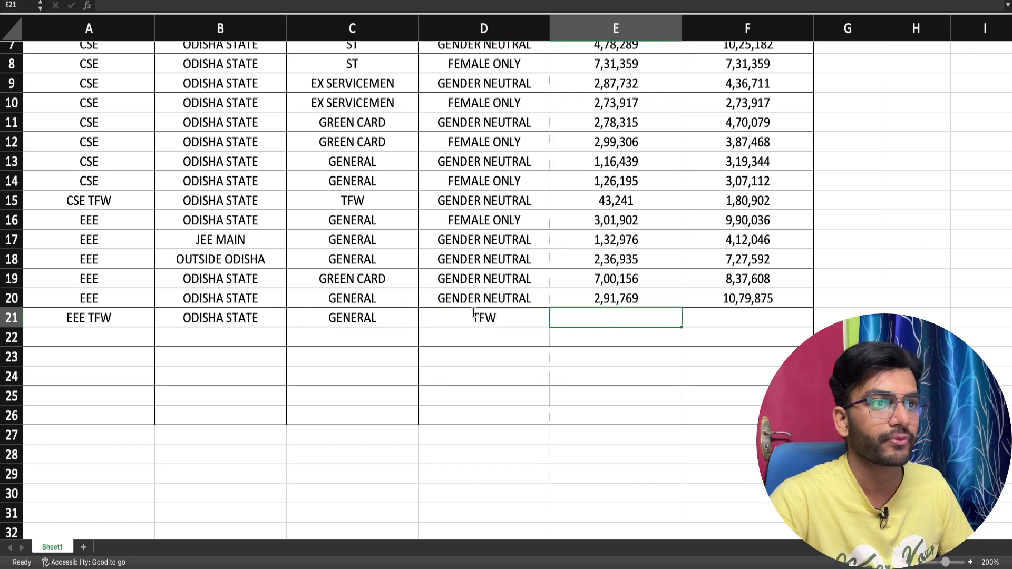
Change row 21's category to TFW and its seat type to GENDER NEUTRAL
scroll(473, 314, up, 3)
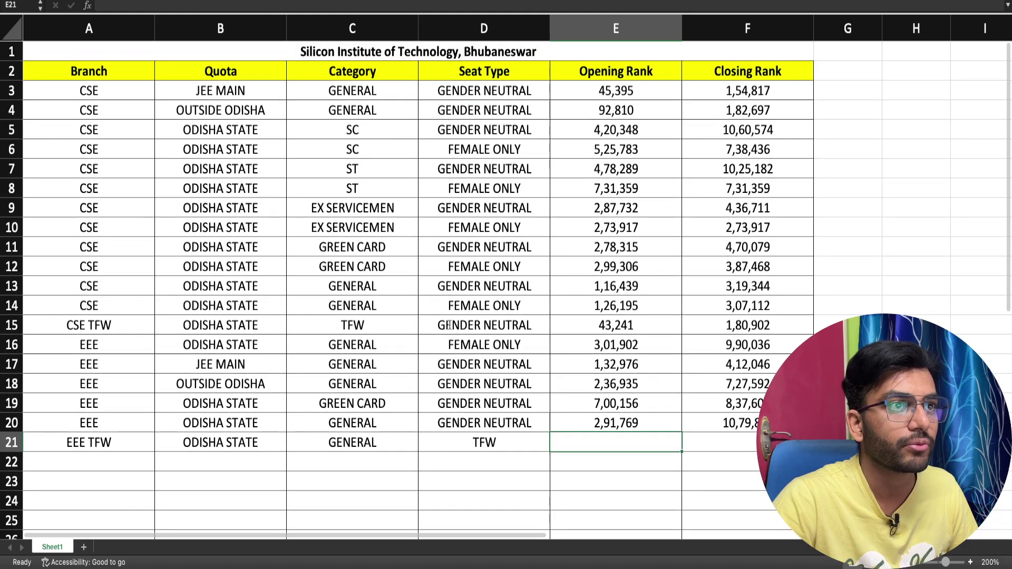
click(485, 439)
click(368, 441)
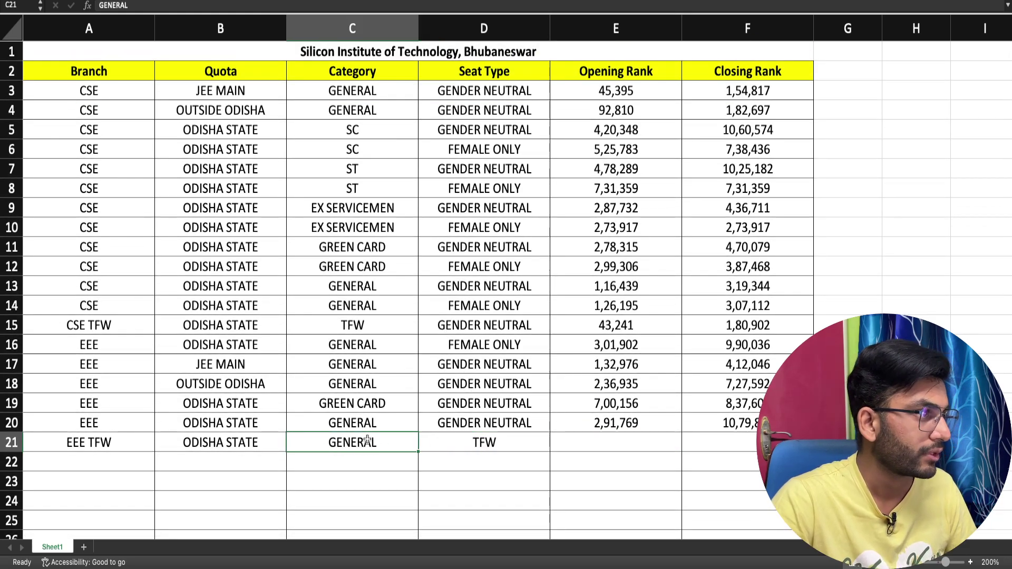
text(TFW)
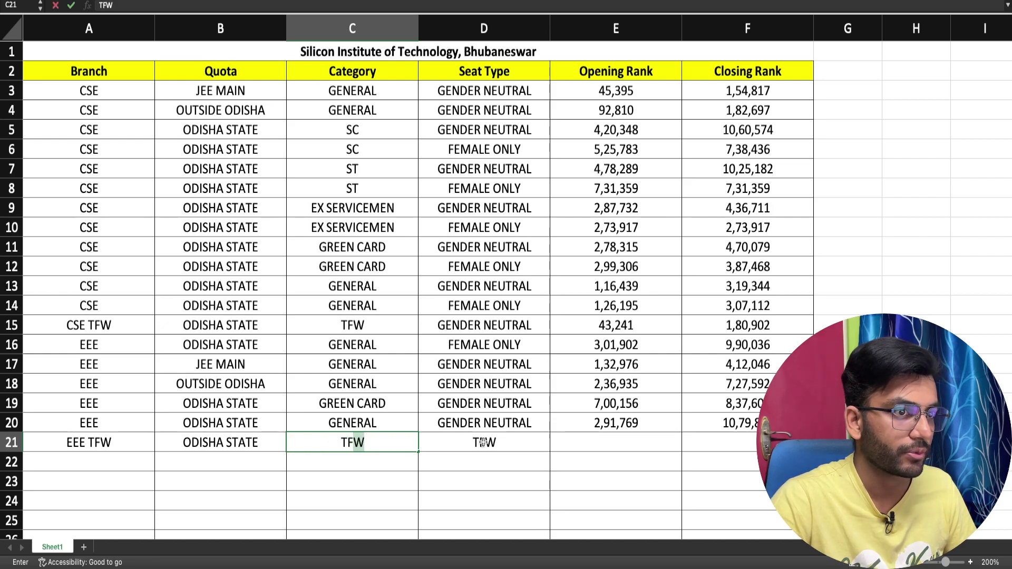
click(484, 442)
text(GE)
click(576, 444)
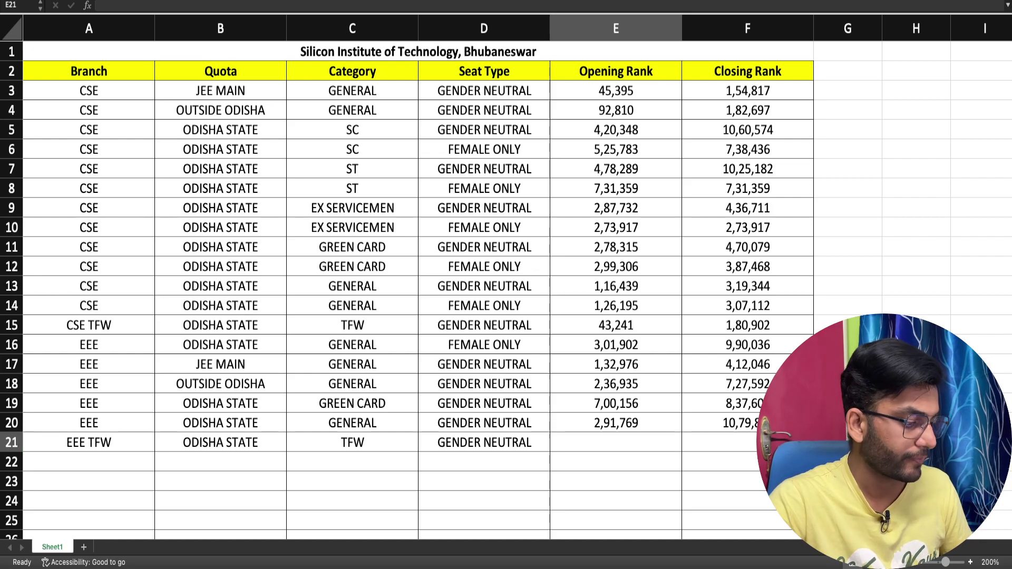
Enter 2,62,402 as the opening rank in row 21
scroll(340, 363, down, 1)
click(630, 414)
text(262402)
click(607, 418)
text(,62,402)
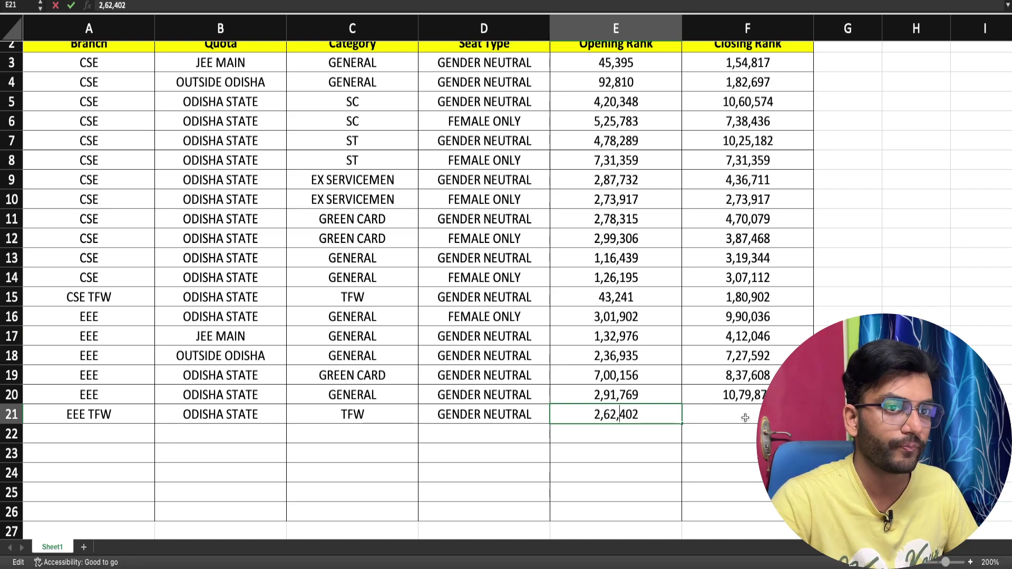
Enter 4,36,192 as the closing rank in row 21
click(745, 418)
scroll(582, 390, down, 1)
text(4)
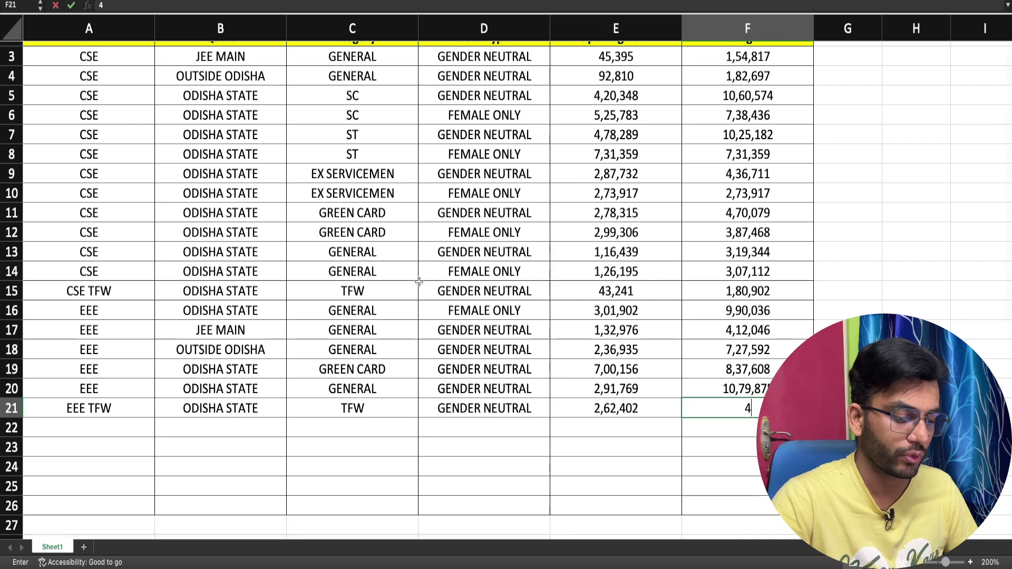
text(,36,192)
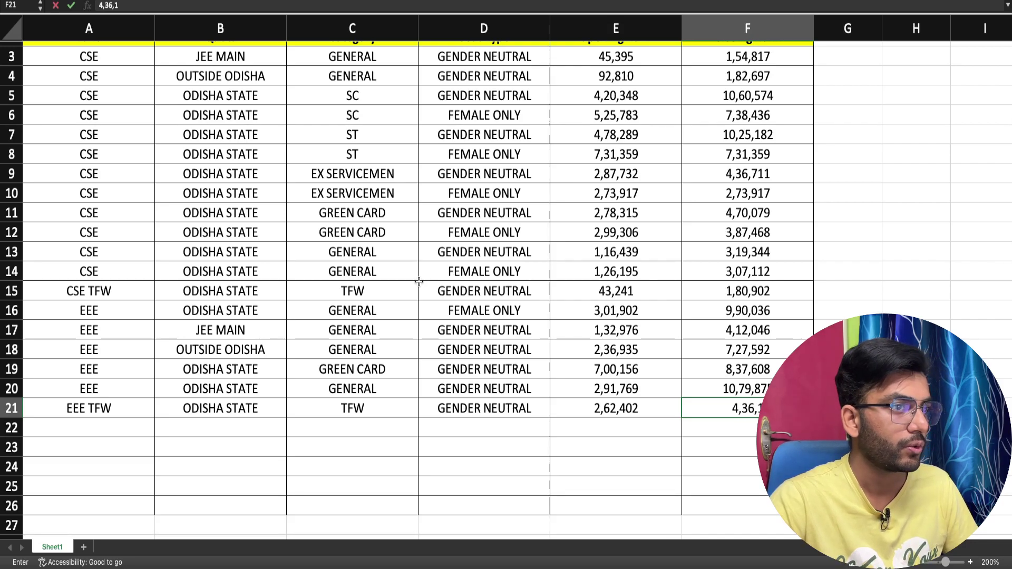
click(376, 445)
Highlight the opening and closing ranks of the CSE ODISHA STATE GENERAL gender-neutral row (E13:F13) with a red fill
scroll(374, 438, up, 2)
scroll(367, 425, down, 1)
scroll(426, 378, down, 1)
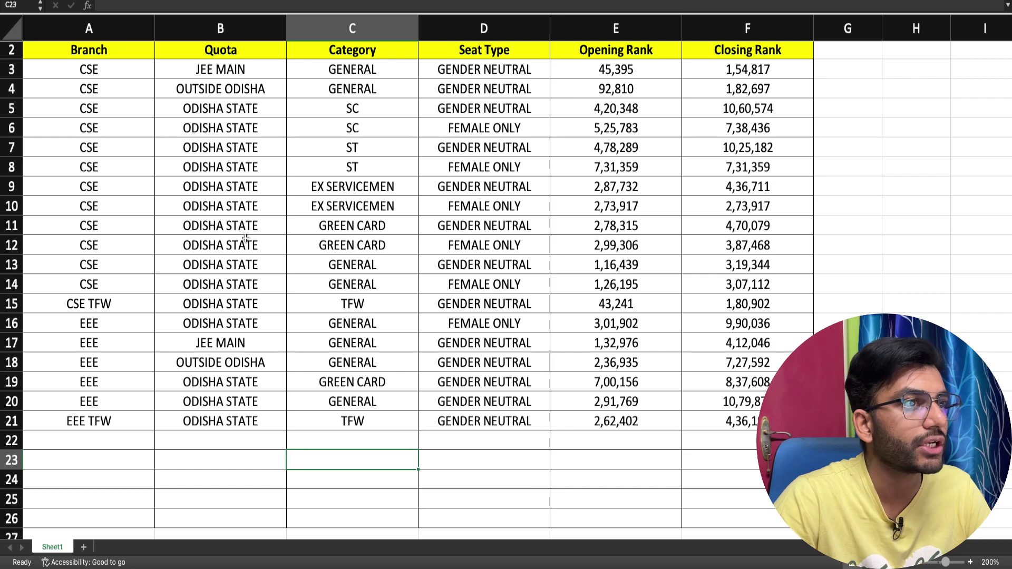
click(371, 264)
click(518, 278)
drag(598, 264, 738, 265)
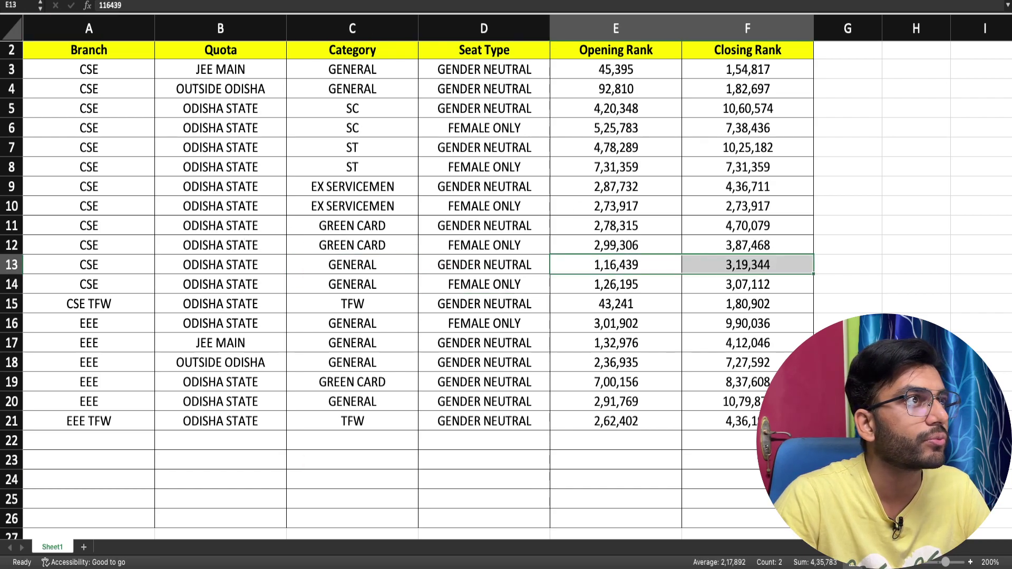
click(161, 1)
click(177, 120)
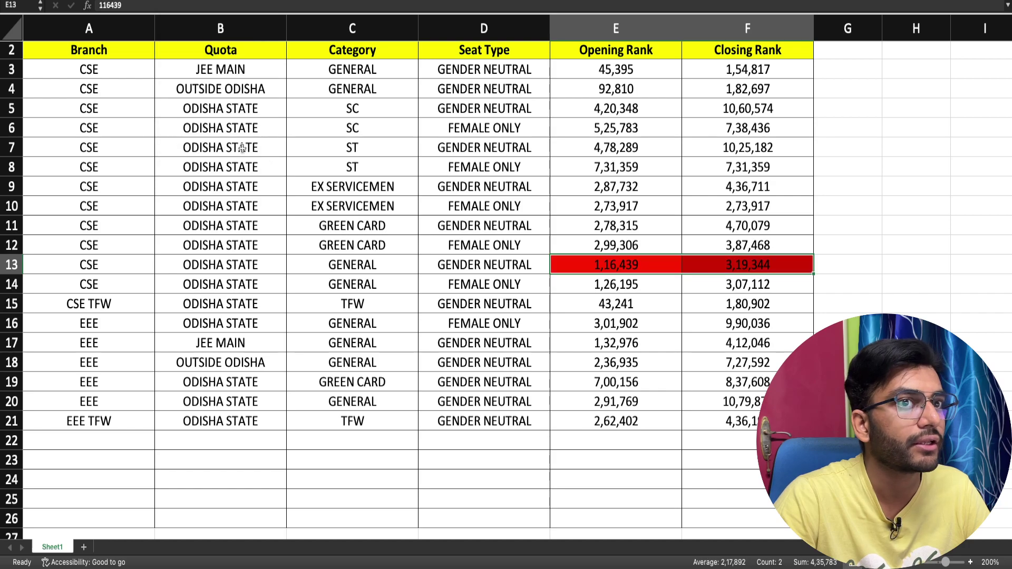
Highlight the opening and closing ranks of the EEE ODISHA STATE GENERAL row (E20:F20) with a red fill
scroll(599, 262, down, 3)
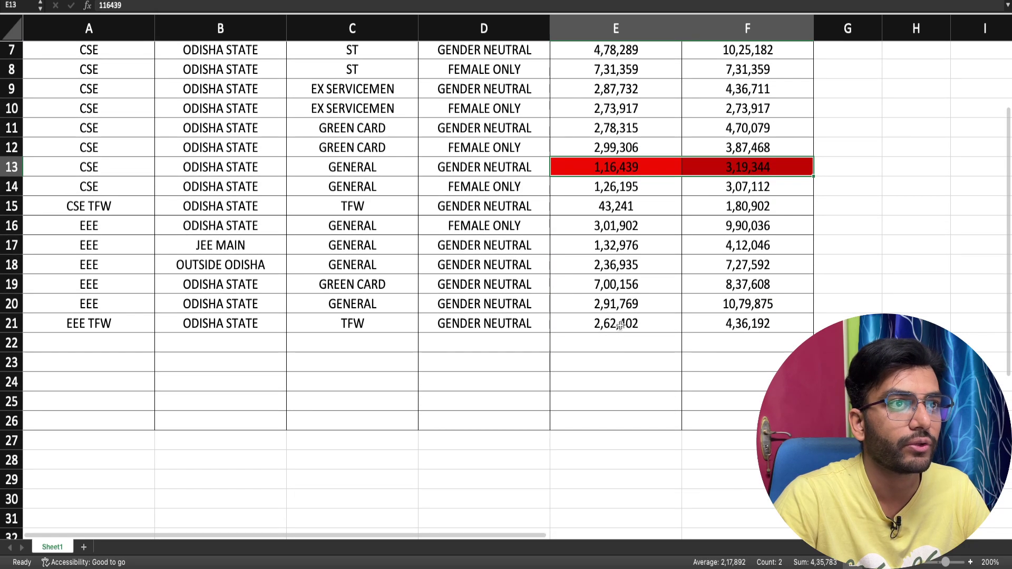
drag(614, 311, 720, 303)
click(182, 1)
key(ctrl+z)
click(182, 2)
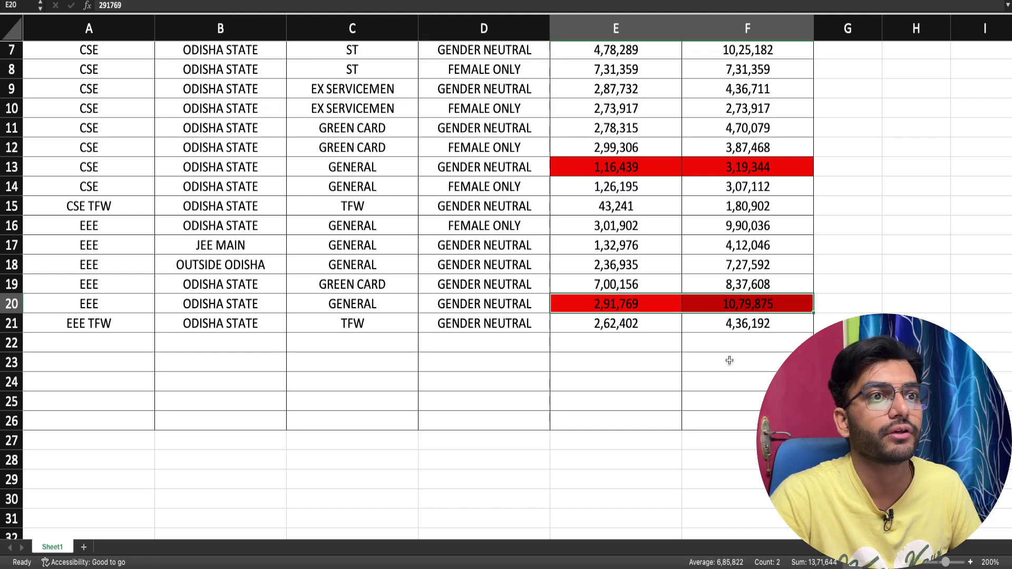
Compare the red-highlighted ranks of the CSE and EEE general rows and review the EEE quota entries
click(683, 343)
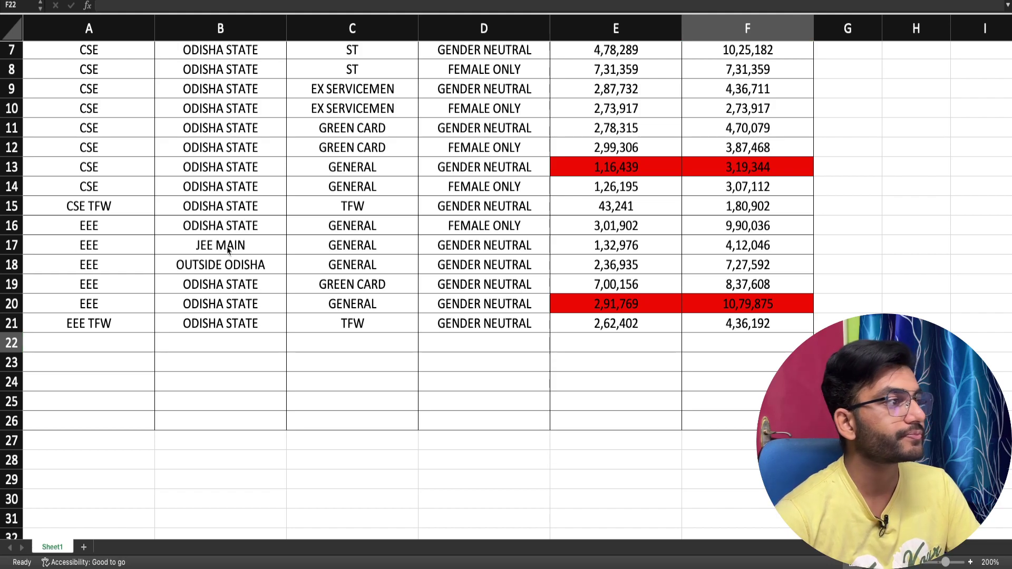
click(606, 303)
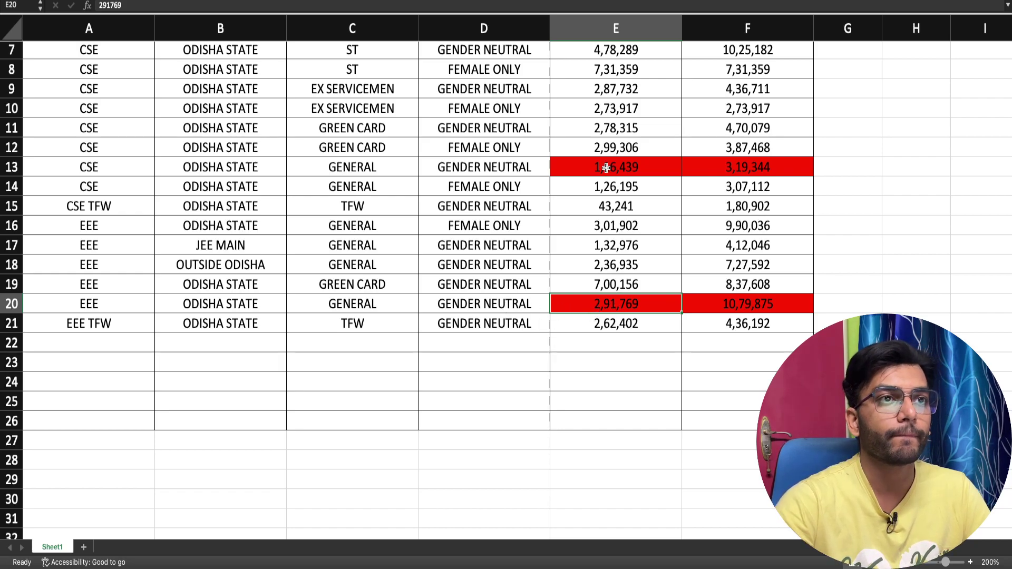
click(84, 165)
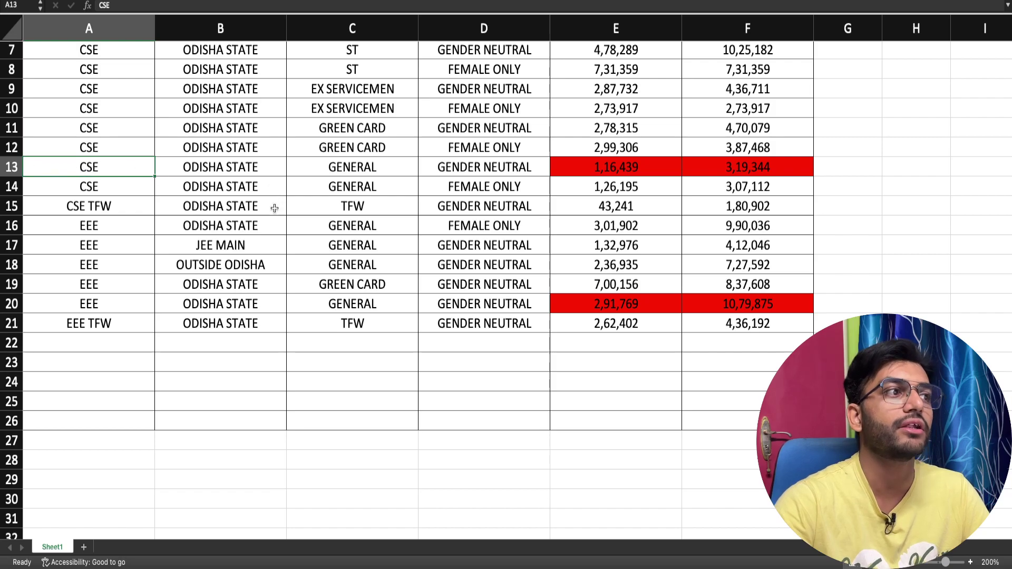
click(615, 168)
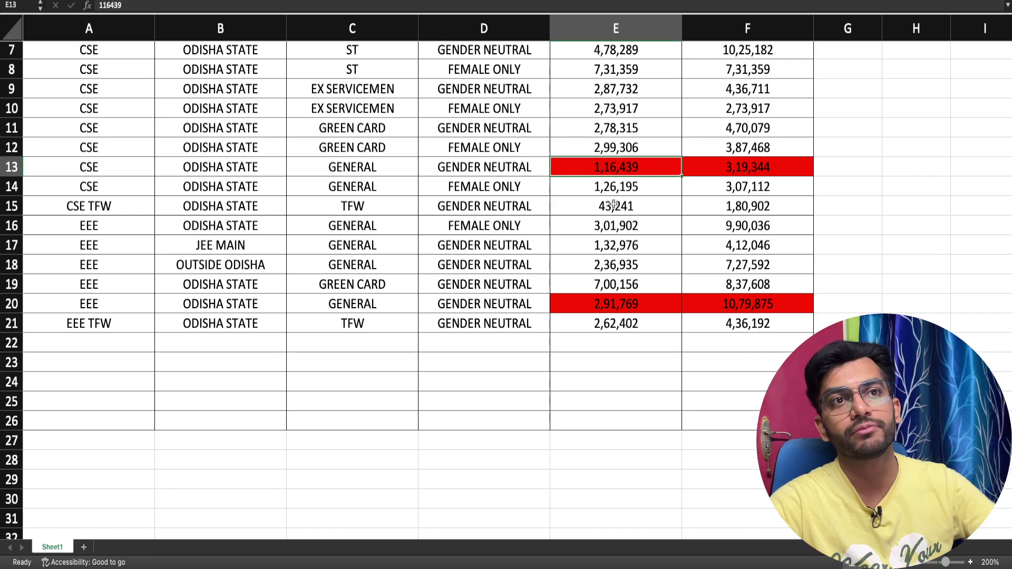
click(633, 300)
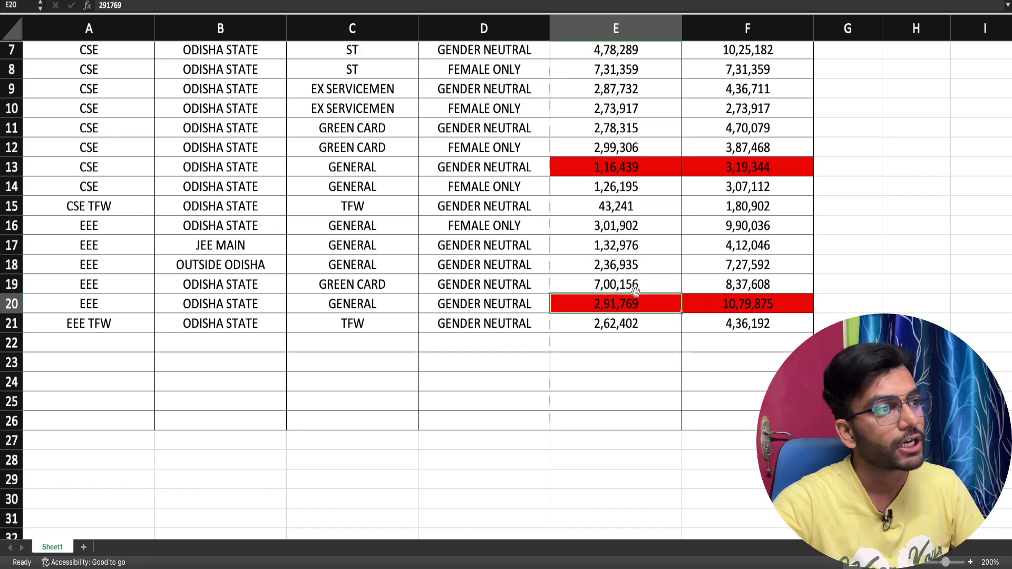
click(278, 248)
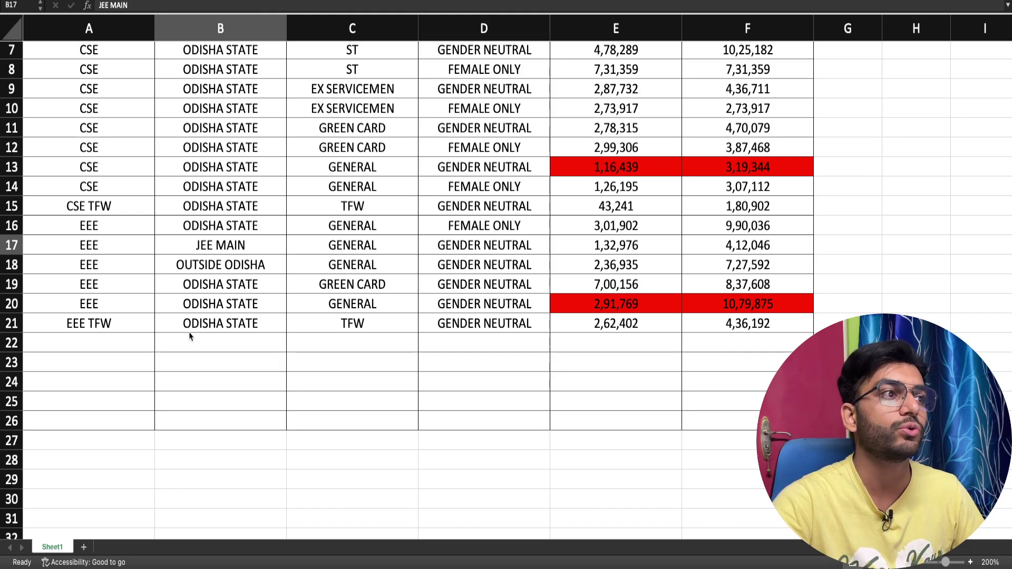
click(489, 346)
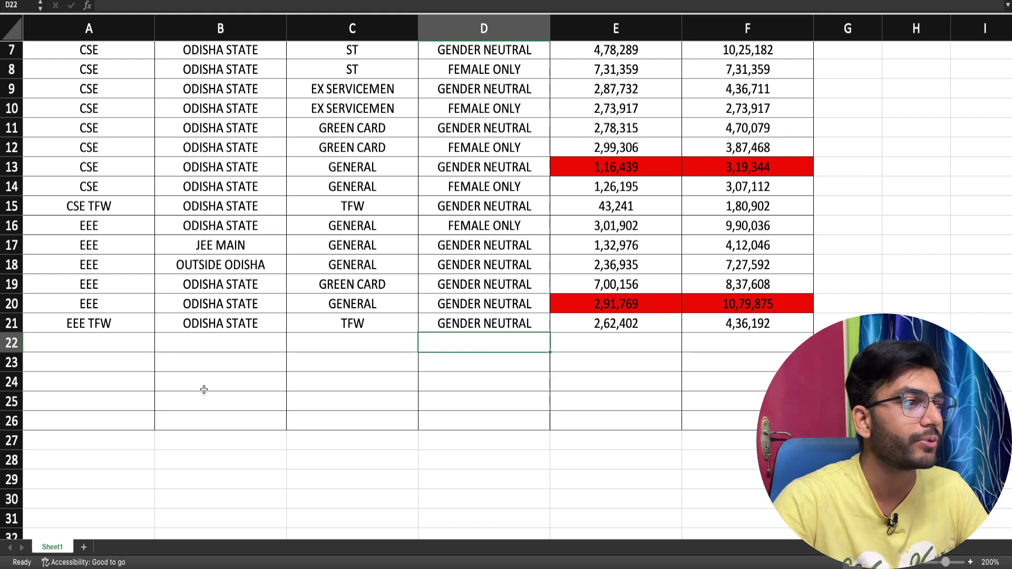
click(88, 345)
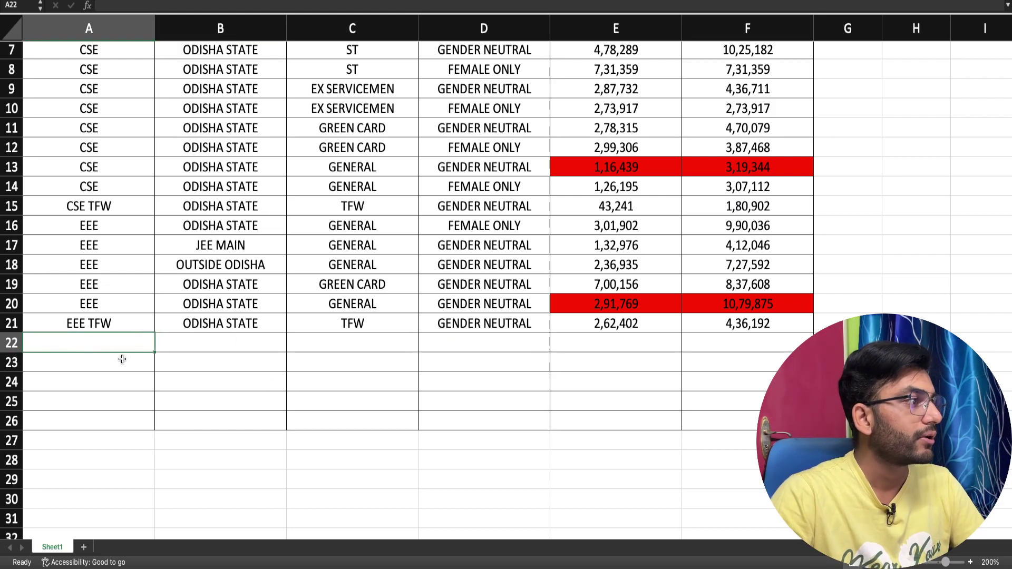
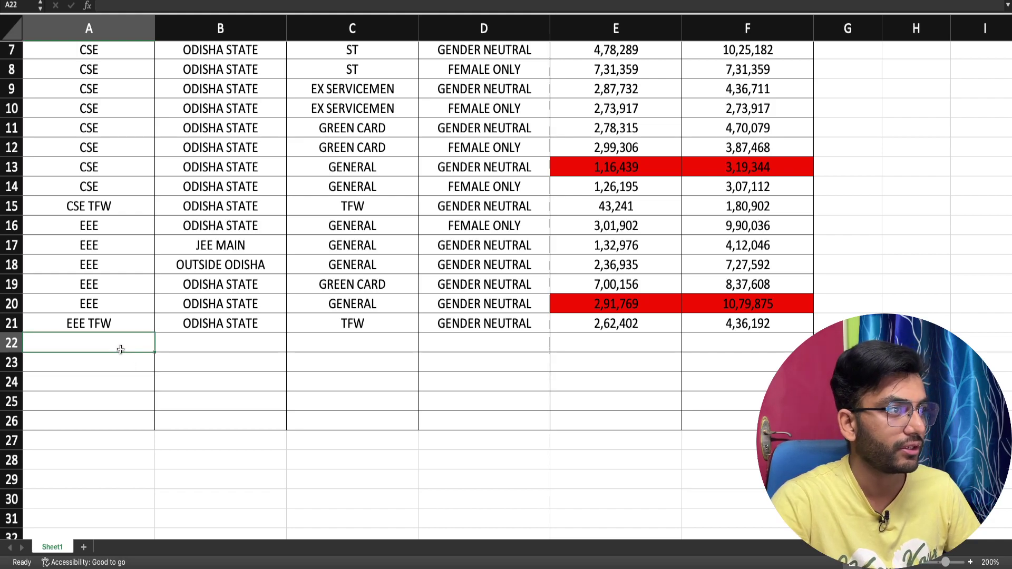
Extend the table's cell borders down to row 40 by adding borders to A26:F40
scroll(183, 460, down, 4)
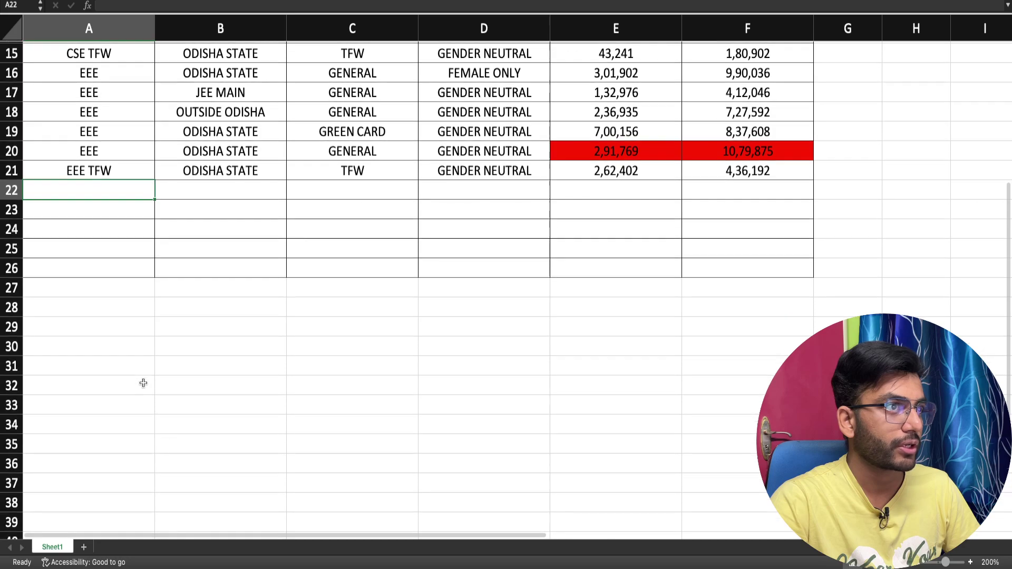
drag(109, 195, 769, 475)
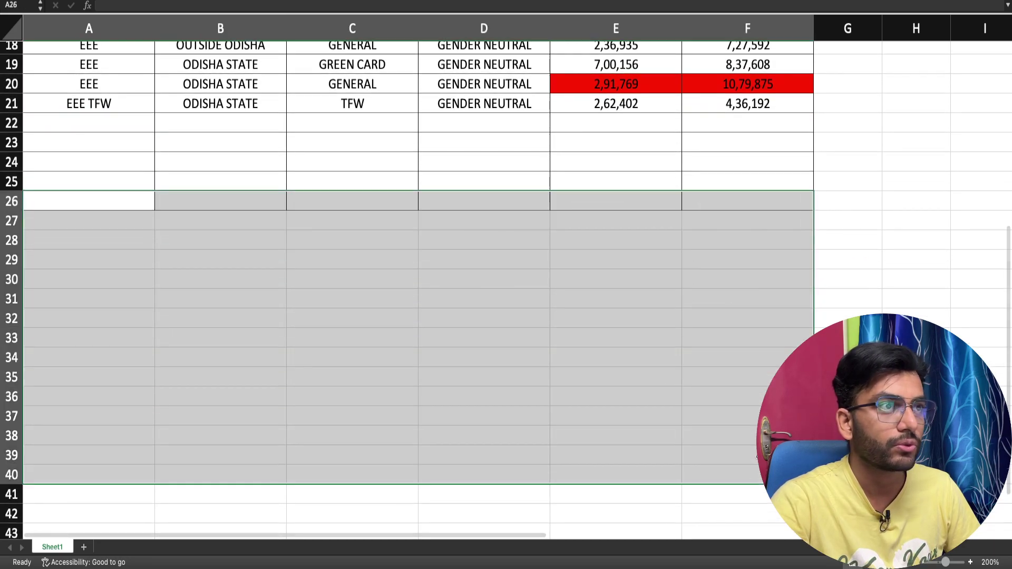
click(113, 106)
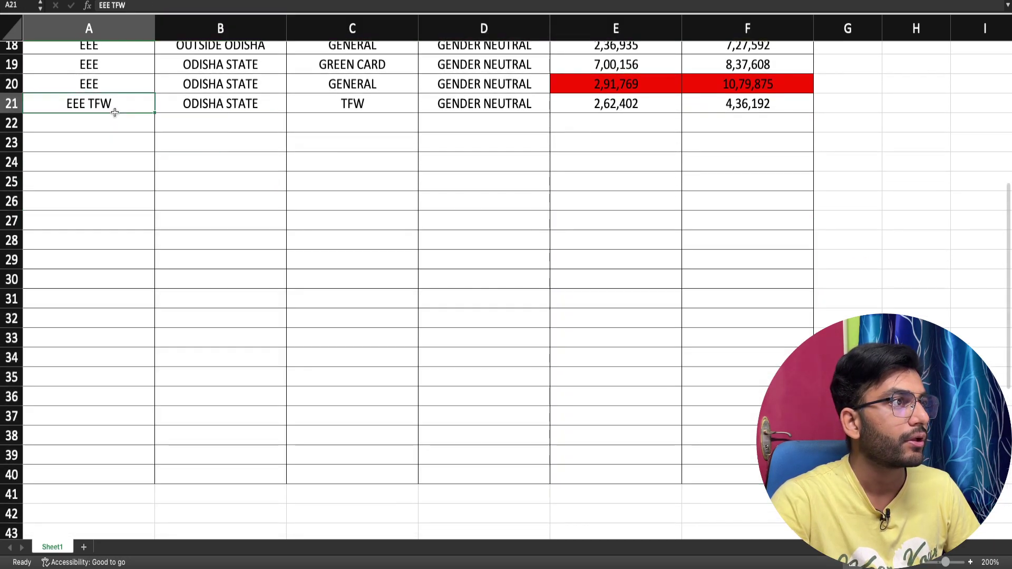
Enter ECE as the branch in row 22 and fill it down through row 35
click(113, 119)
text(ECE)
key(Return)
key(Up)
drag(160, 137, 140, 384)
click(217, 120)
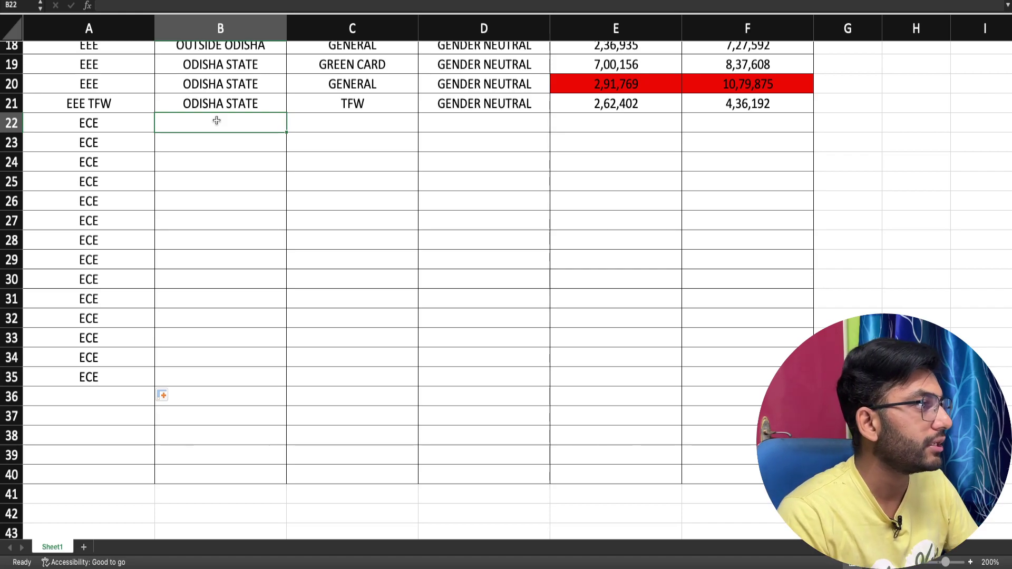
text(ODISHA STATE)
key(Return)
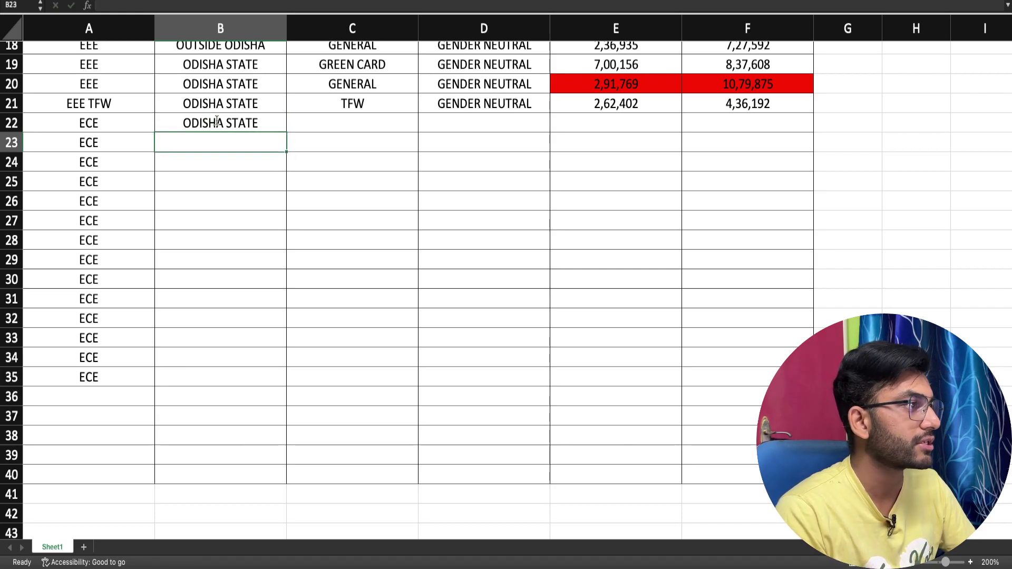
text(JEE MAIN)
key(Return)
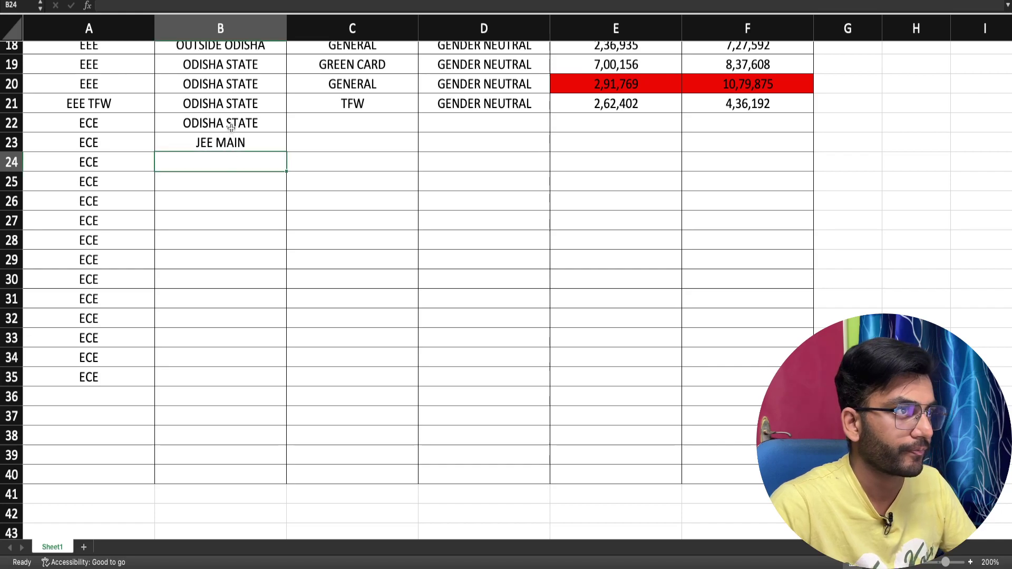
drag(232, 125, 235, 149)
key(Delete)
Enter JEE MAIN, OUTSIDE ODISHA and ODISHA STATE as the quotas in rows 22, 23 and 24
click(194, 118)
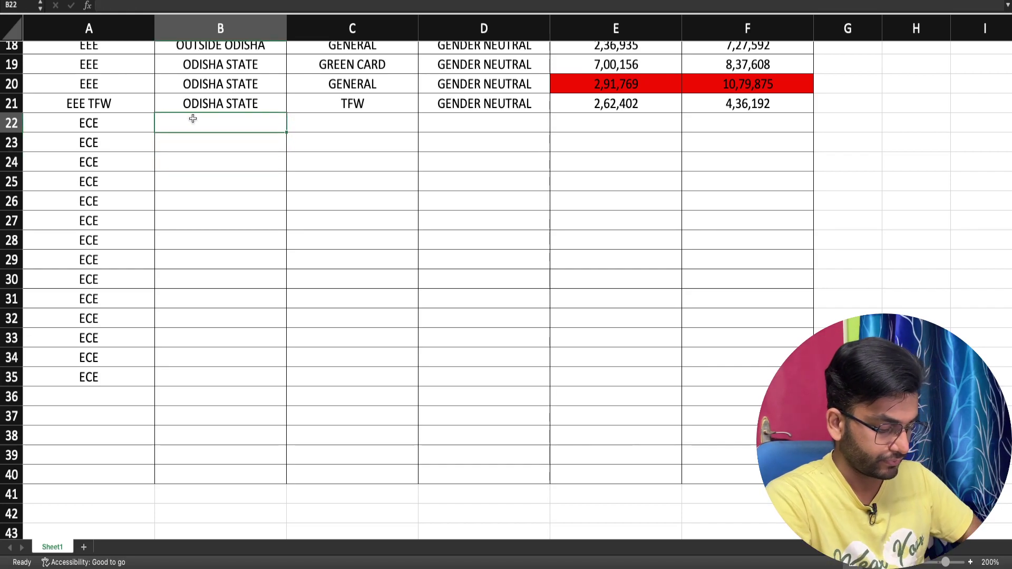
text(JEE MAIN)
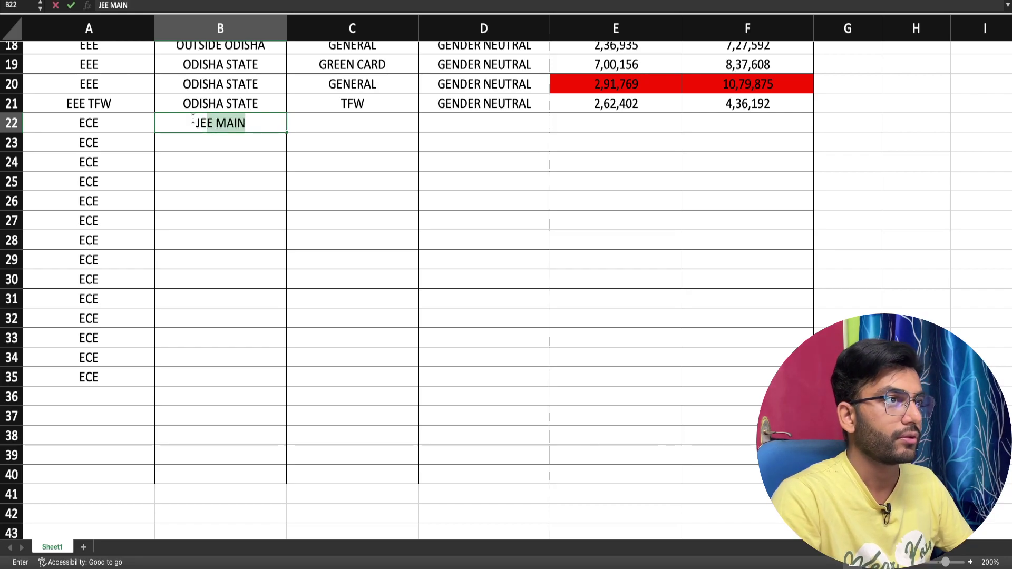
key(Return)
text(O)
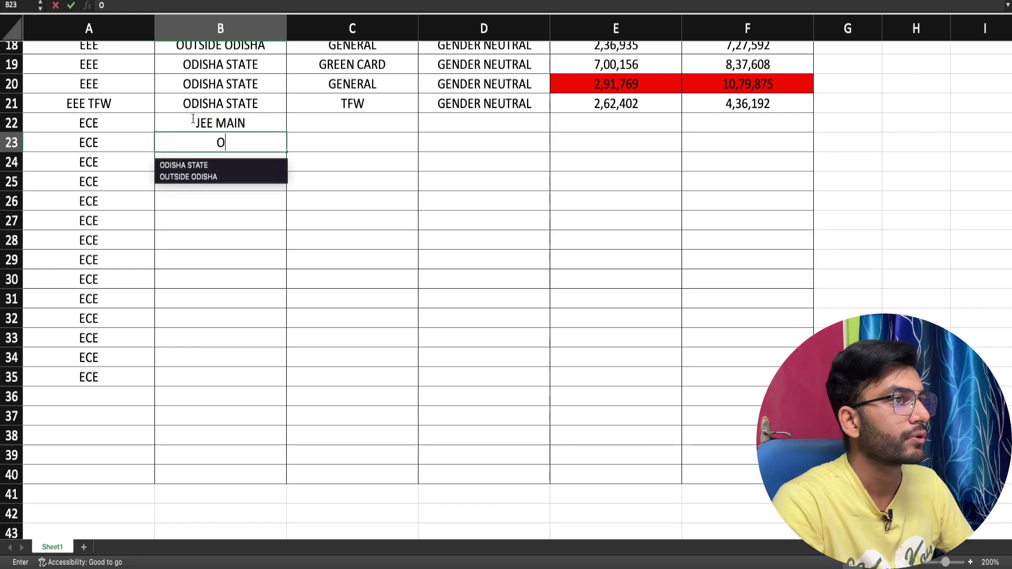
text(UTSIDE ODISHA)
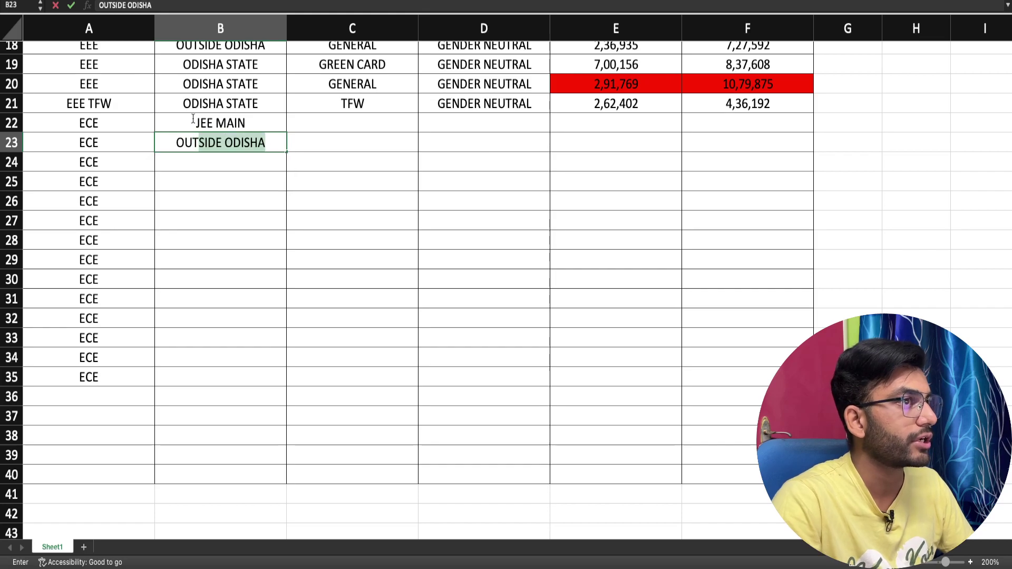
key(Return)
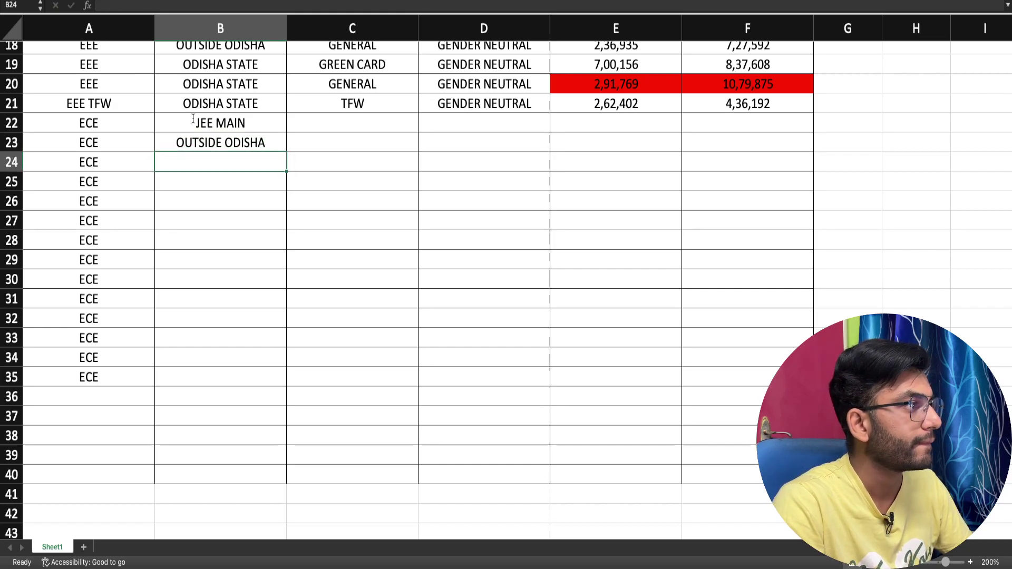
text(ODI)
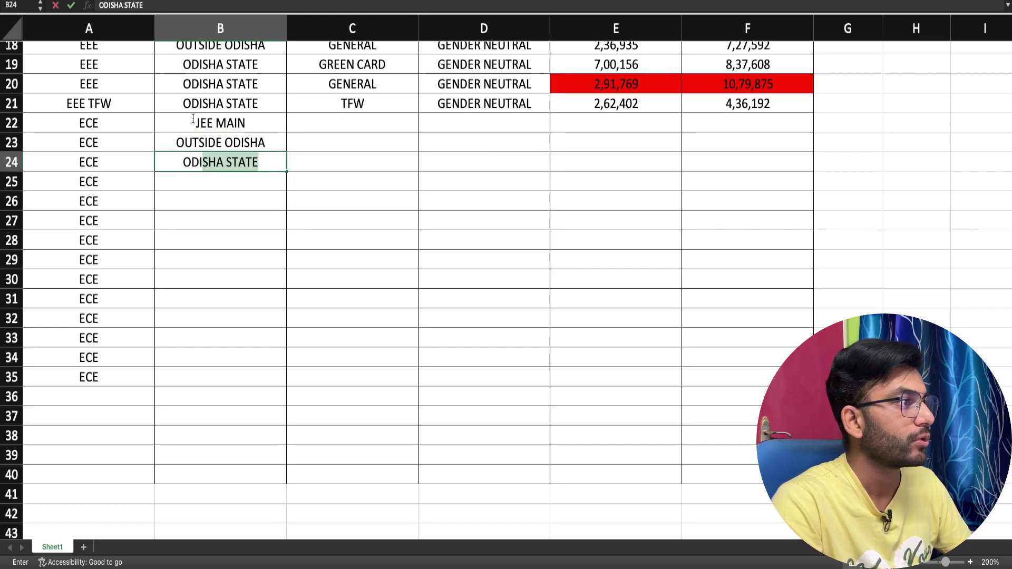
Enter ODISHA STATE as the quota in B24 and fill it down through B32
key(Return)
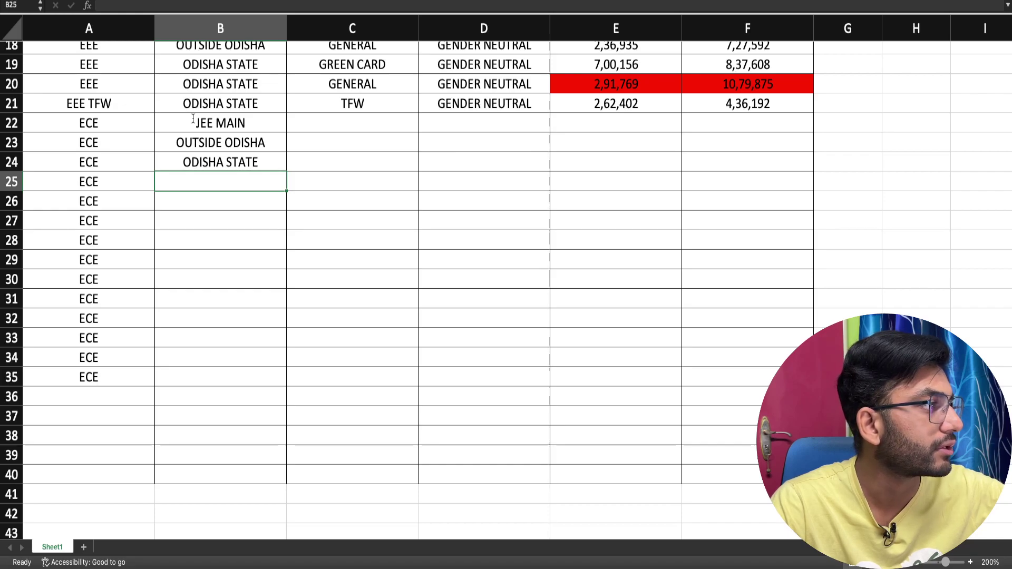
click(236, 150)
click(244, 164)
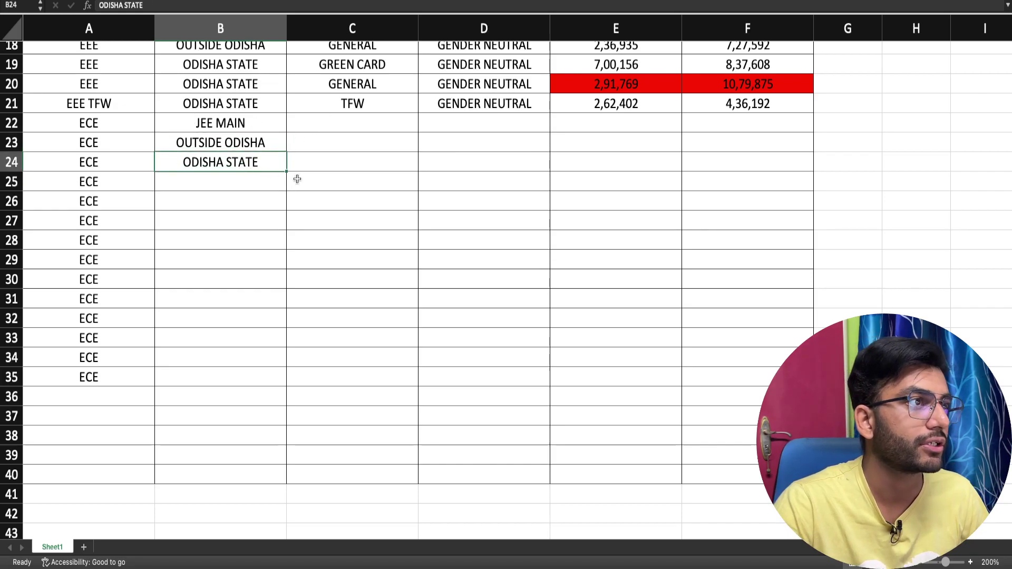
drag(286, 171, 266, 324)
click(240, 172)
click(246, 164)
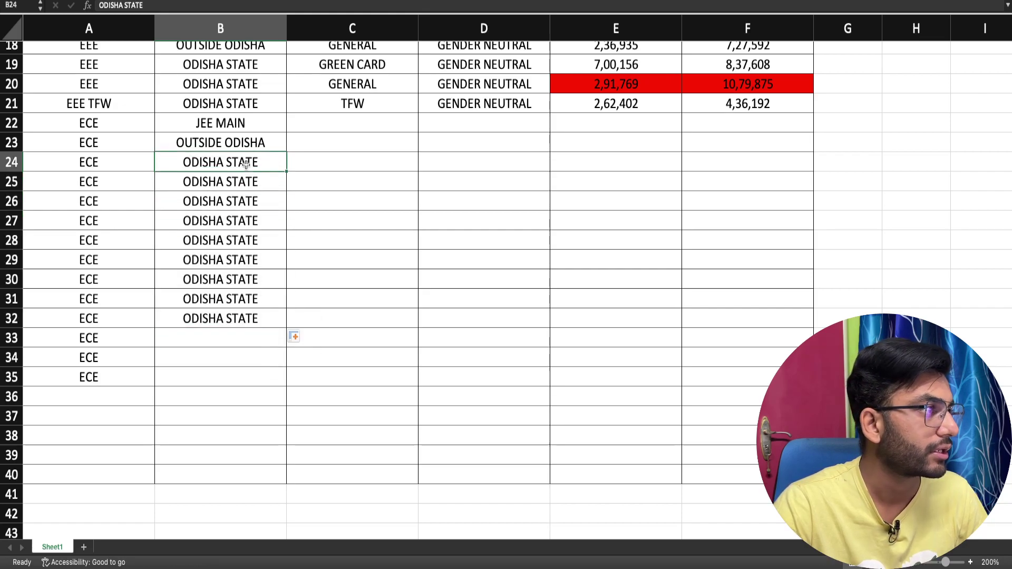
Enter GENERAL as the category and GENDER NEUTRAL as the seat type for the ECE JEE MAIN entry in row 22
click(300, 130)
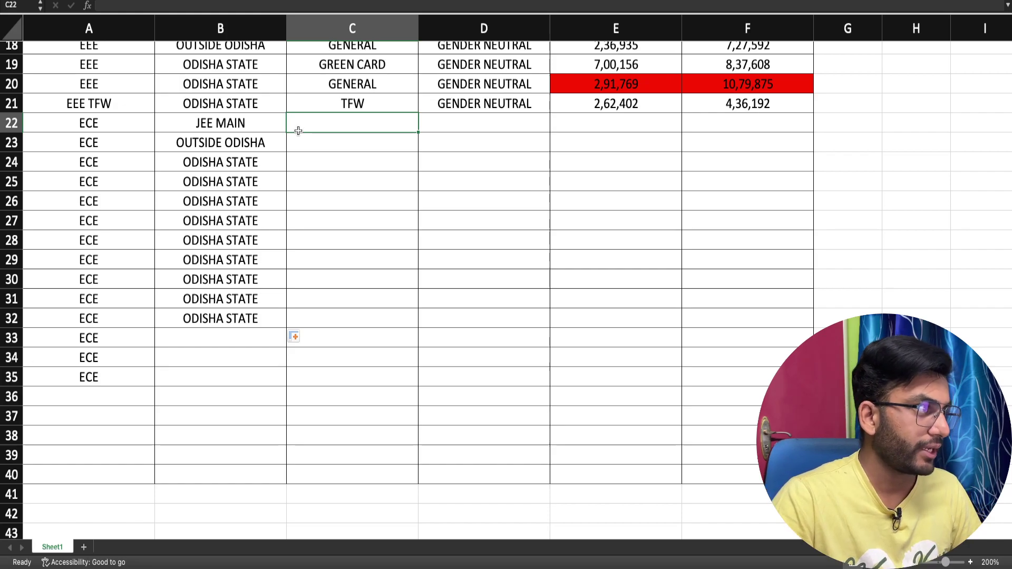
text(GENERAL)
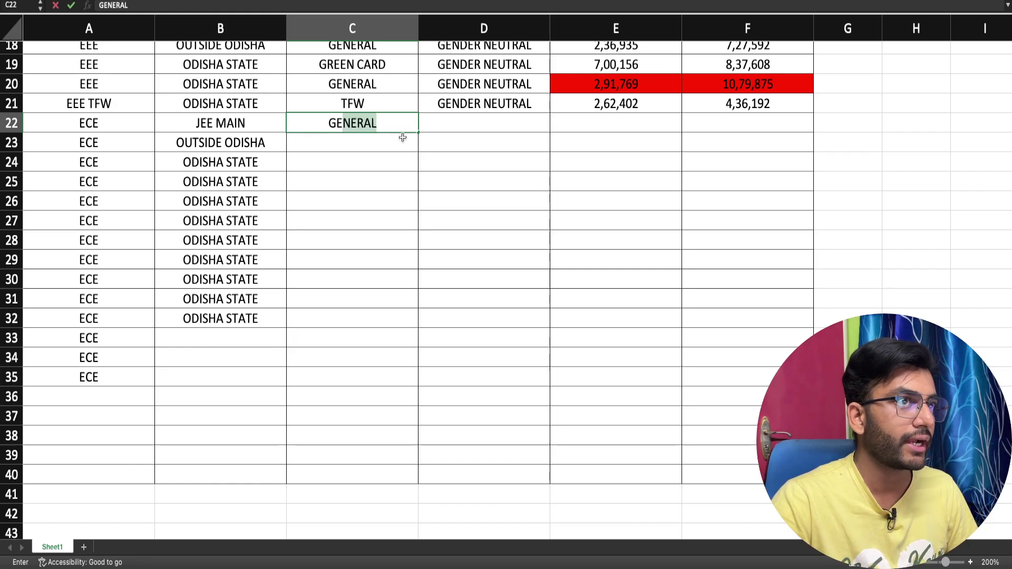
click(463, 123)
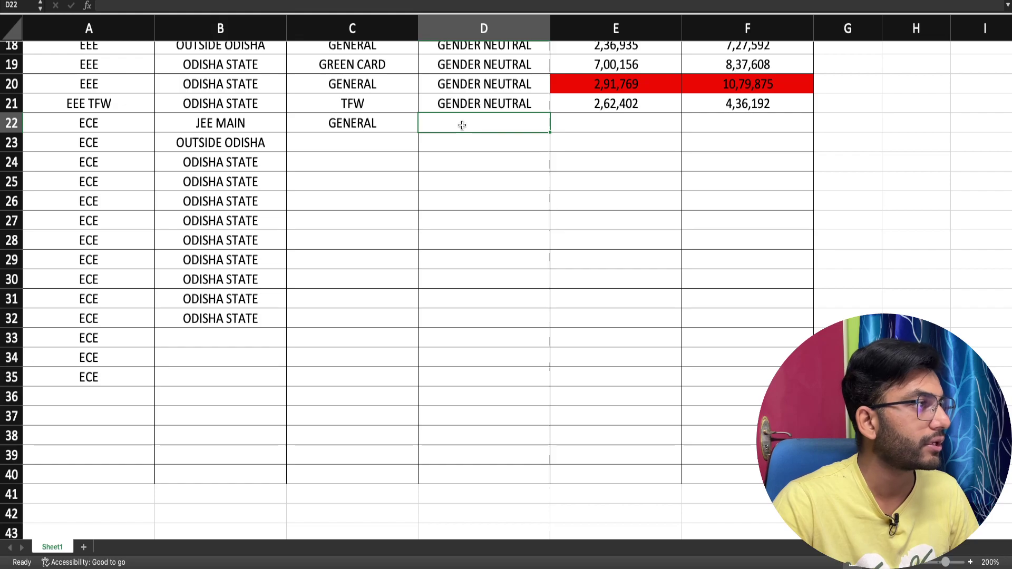
text(GE)
click(594, 131)
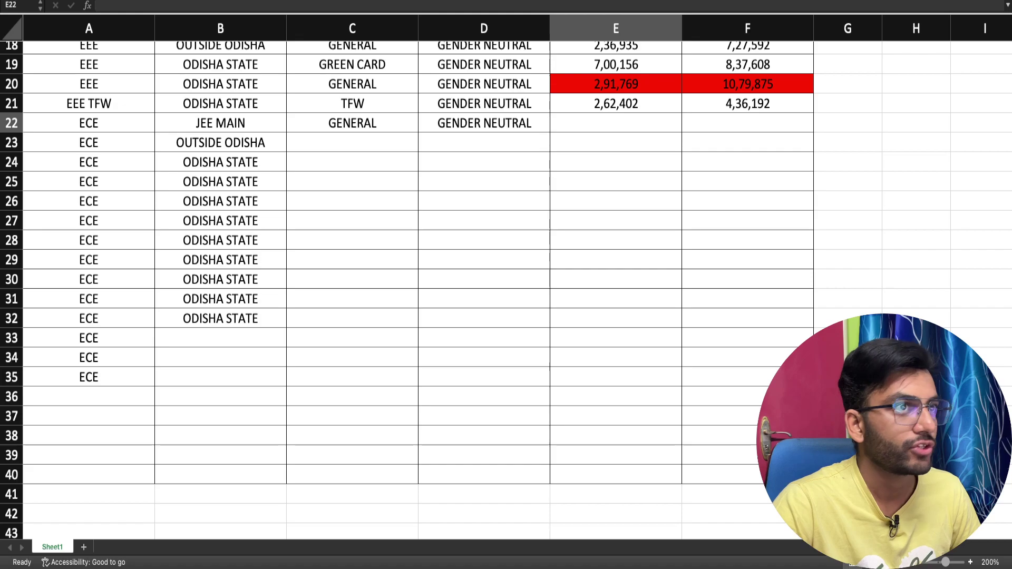
Enter 1,03,555 as the opening rank in E22, keeping the table's centred cell formatting
click(584, 122)
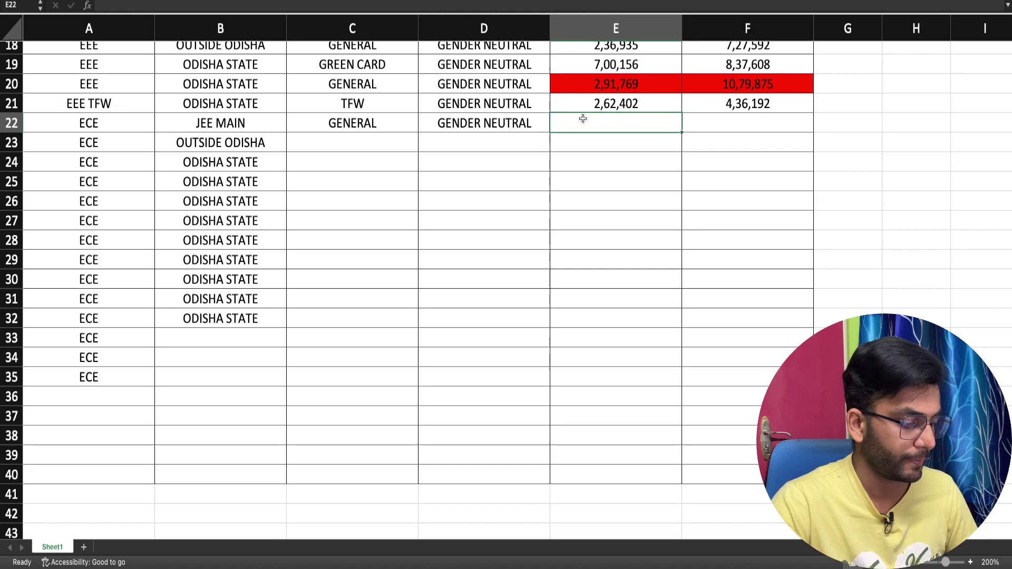
text(103555)
click(569, 185)
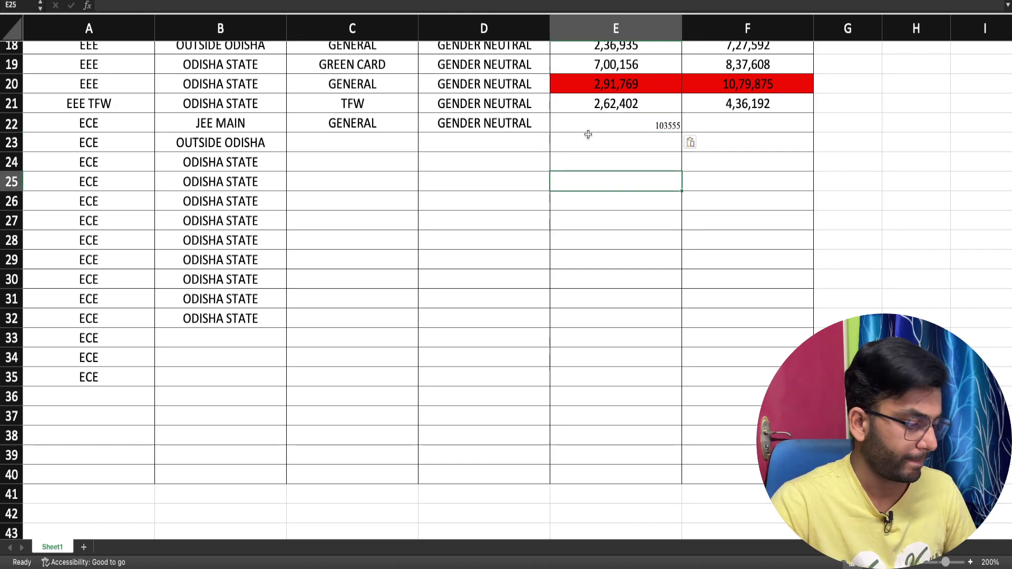
click(585, 130)
key(BackSpace)
text(103555)
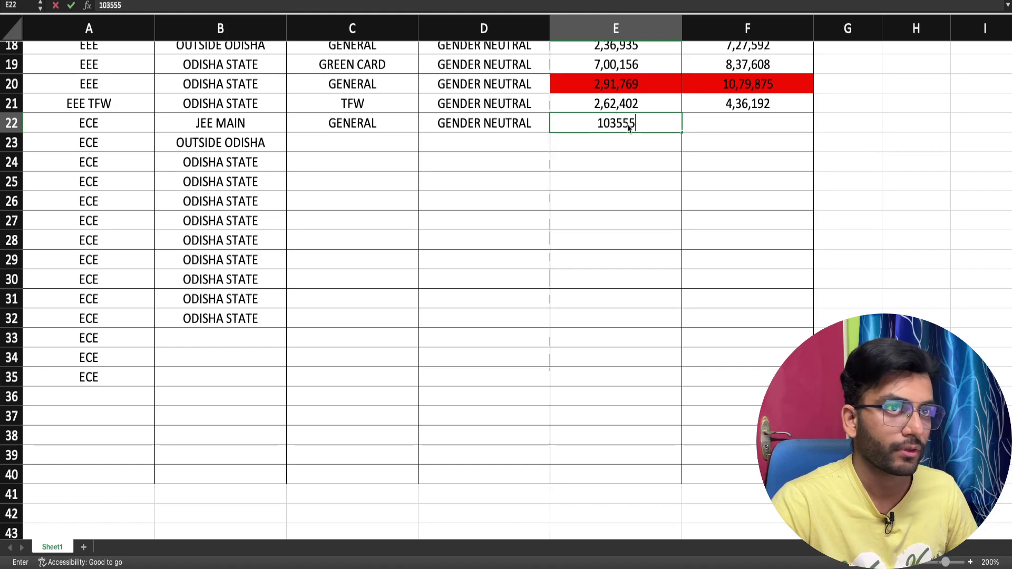
click(605, 123)
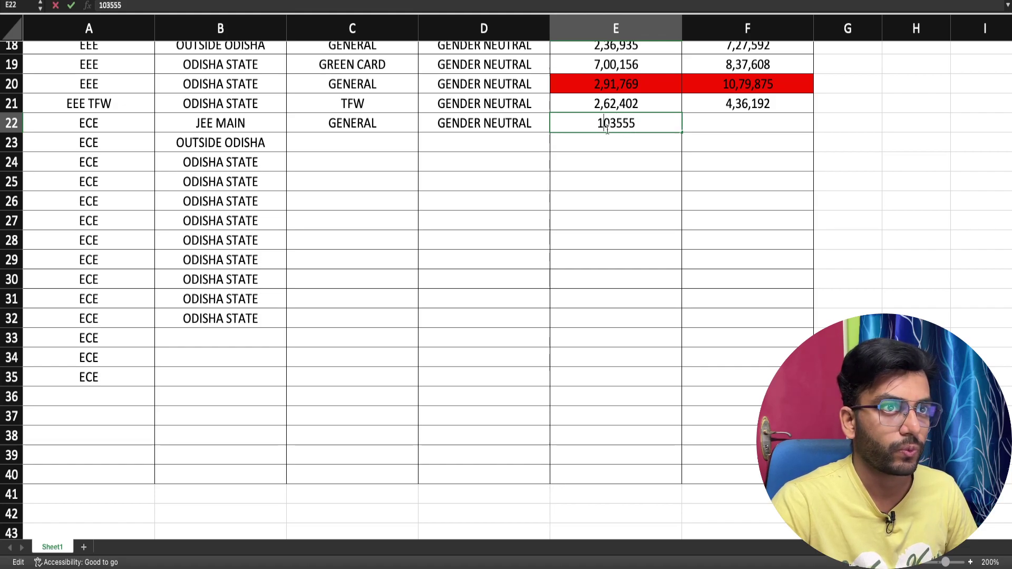
text(,03,)
key(Return)
Remove the red fill from the opening and closing rank cells in rows 13 and 20
scroll(600, 147, up, 1)
scroll(602, 148, up, 5)
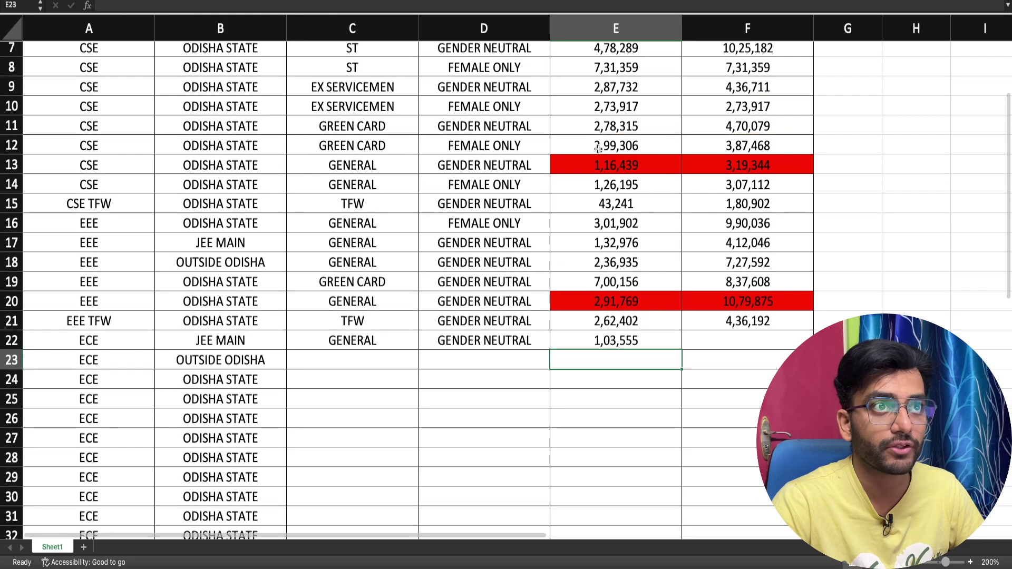
click(612, 82)
scroll(613, 84, down, 1)
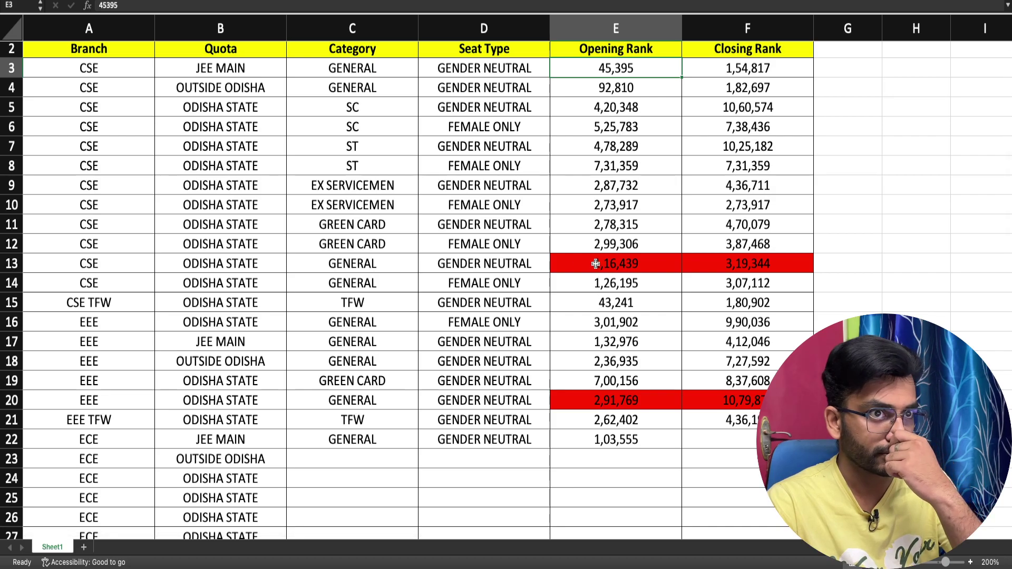
drag(595, 264, 740, 269)
click(211, 1)
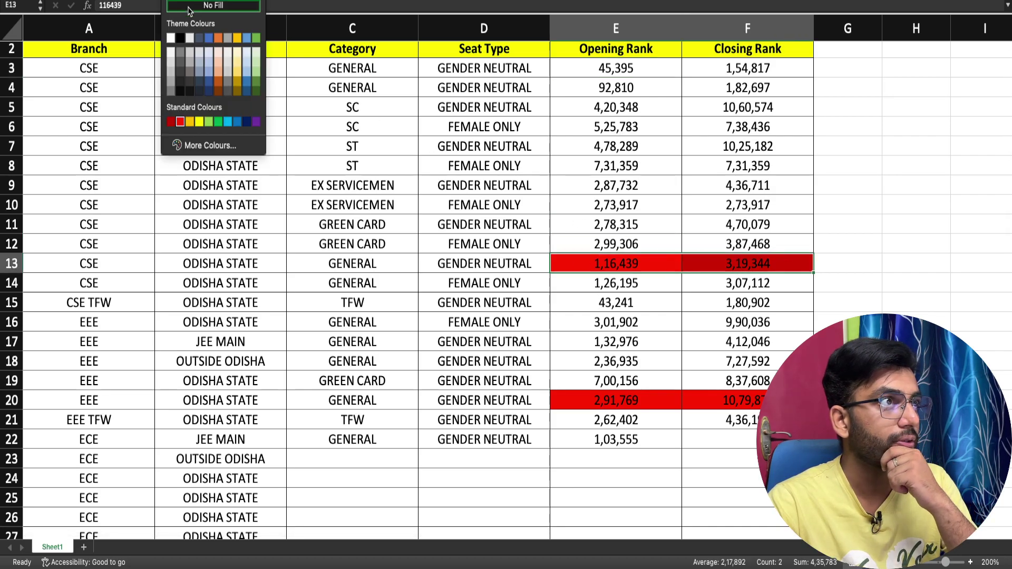
click(206, 7)
drag(605, 406, 727, 403)
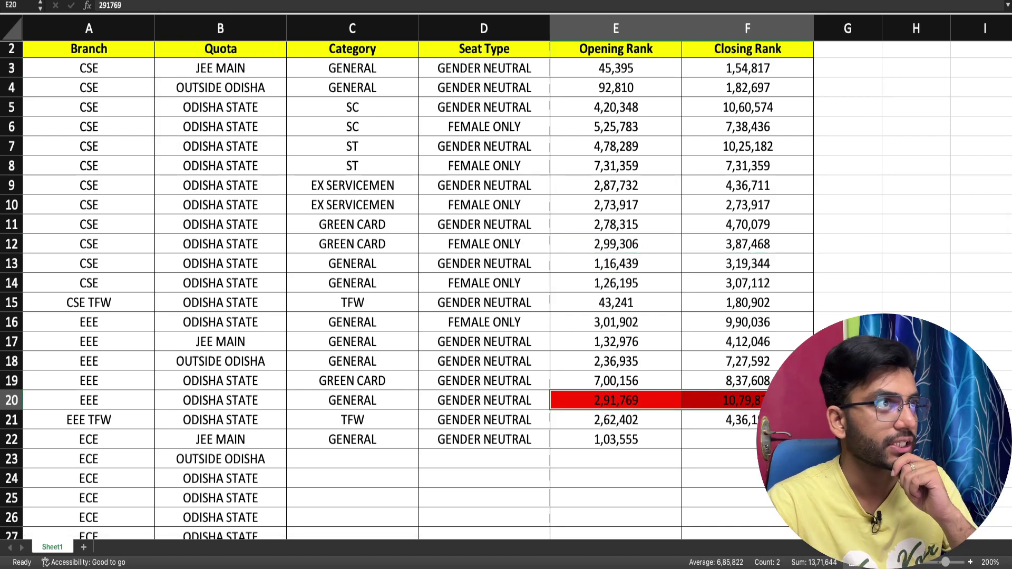
click(210, 1)
click(207, 7)
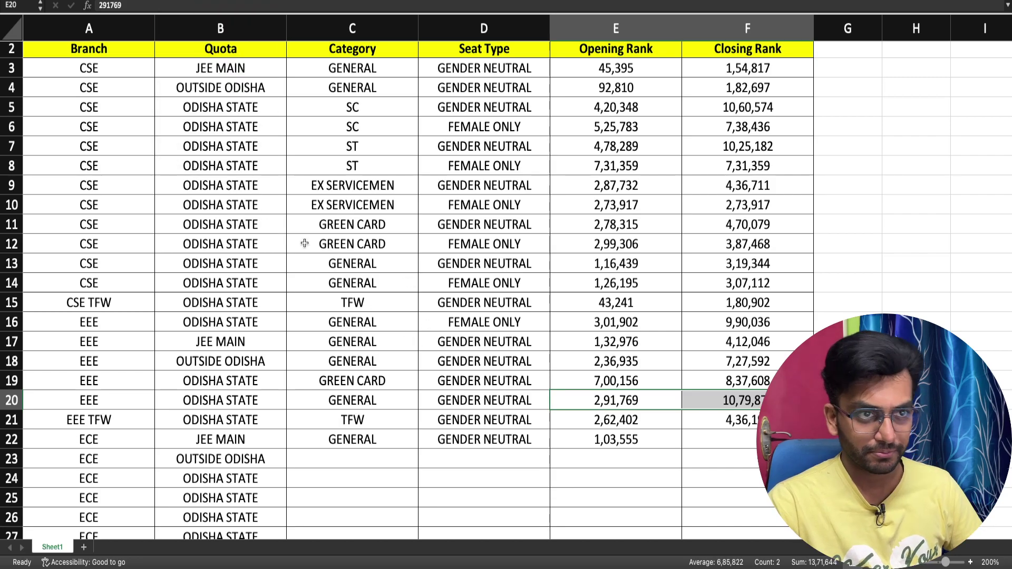
Compare the opening rank of the ECE JEE MAIN entry in row 22 with the ranks of the EEE entries above it
click(596, 429)
click(596, 427)
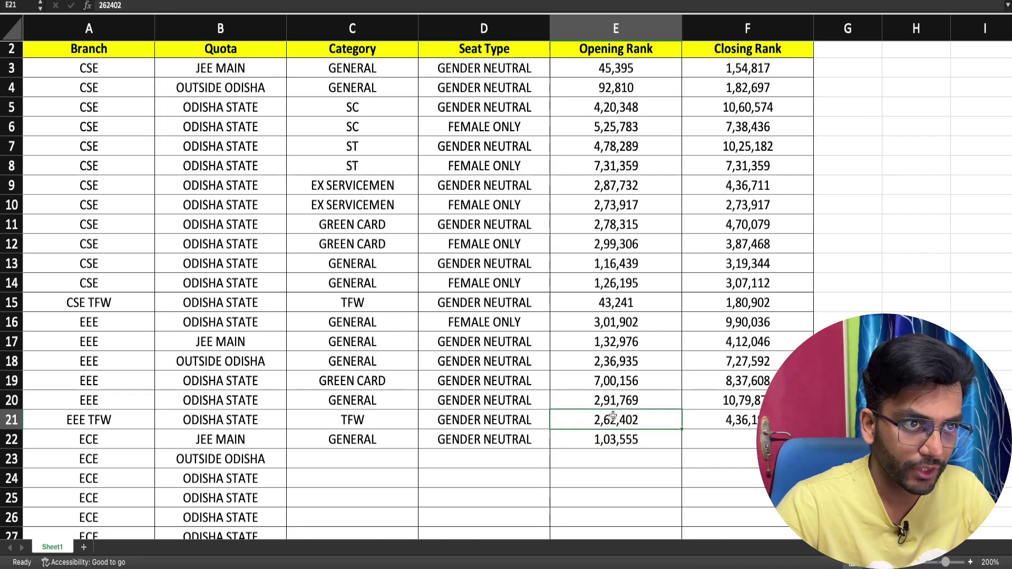
click(599, 440)
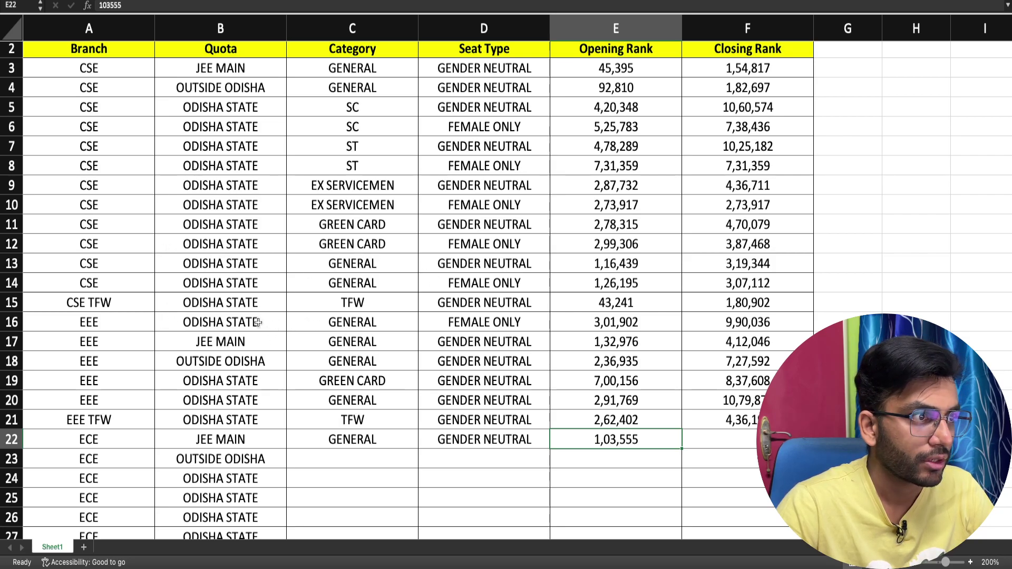
click(257, 341)
click(623, 341)
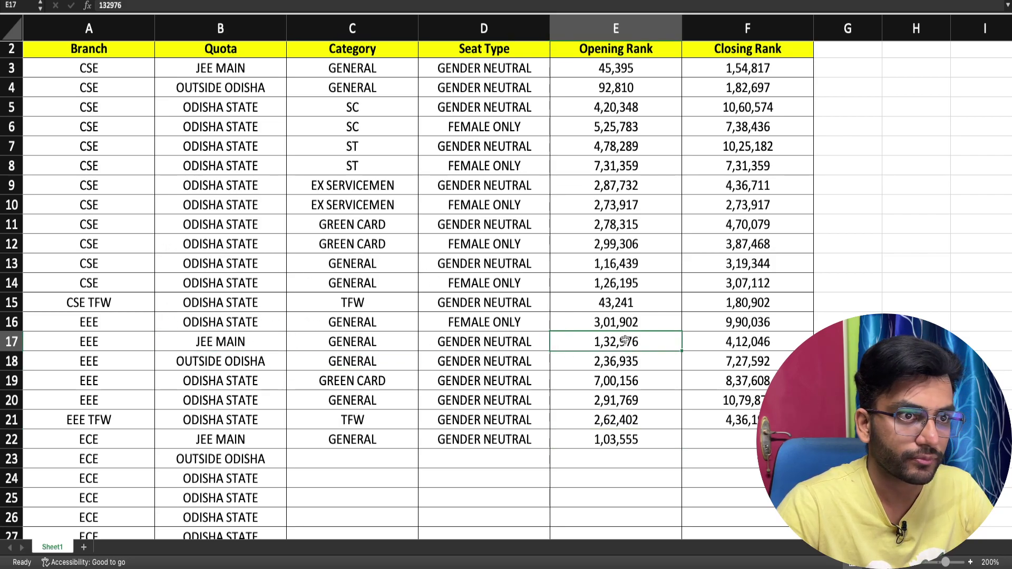
scroll(617, 348, down, 2)
click(573, 354)
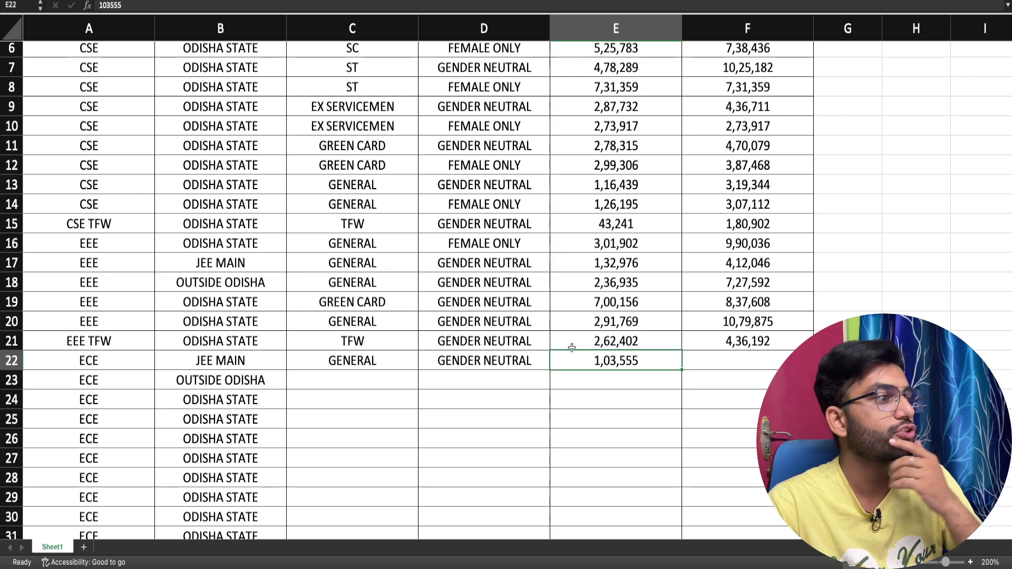
scroll(571, 347, down, 2)
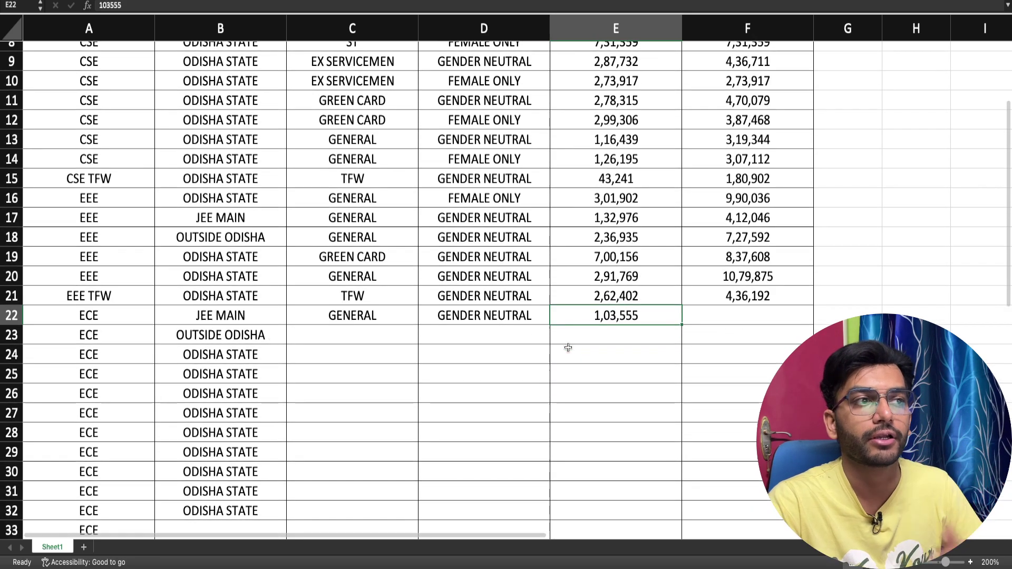
drag(90, 218, 90, 276)
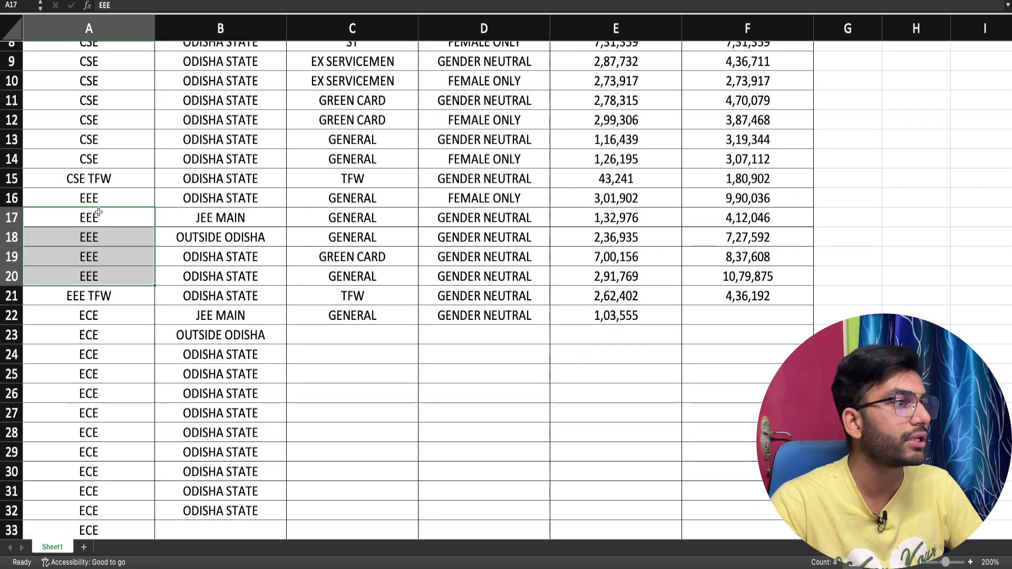
click(89, 258)
scroll(345, 342, down, 5)
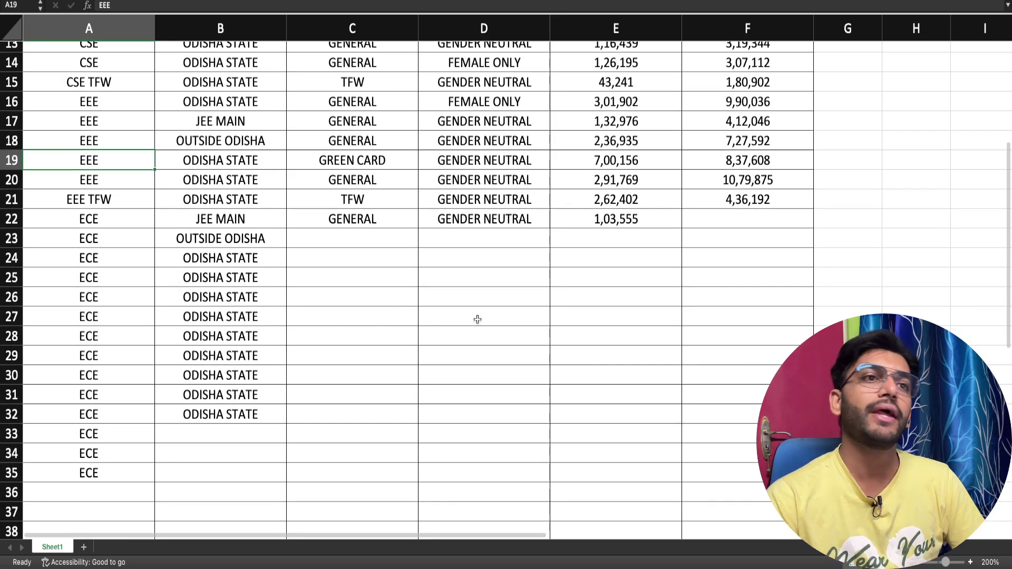
click(633, 224)
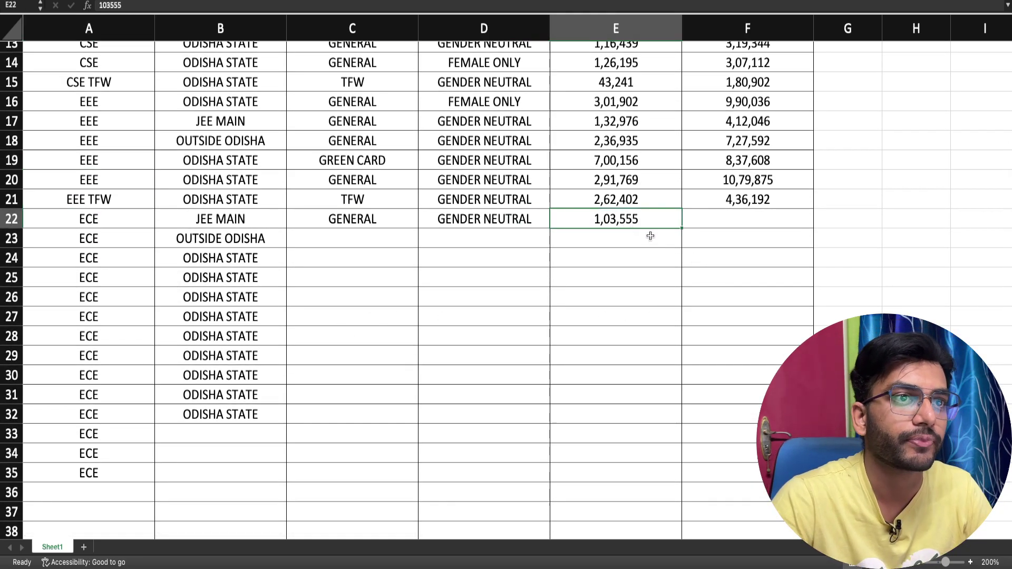
Enter 3,37,882 as the closing rank for the ECE JEE MAIN entry in F22
click(706, 219)
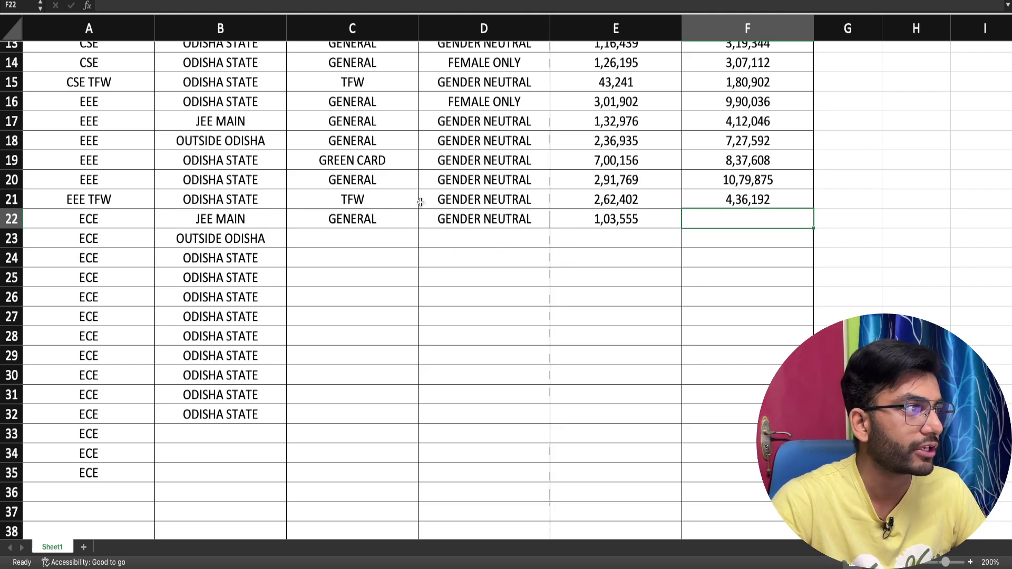
text(3)
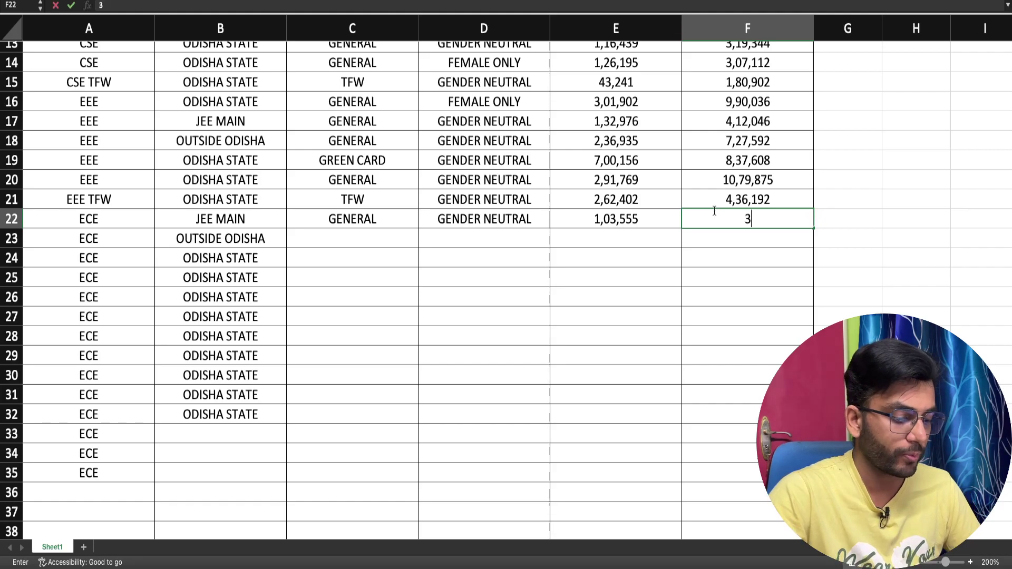
text(,37,882)
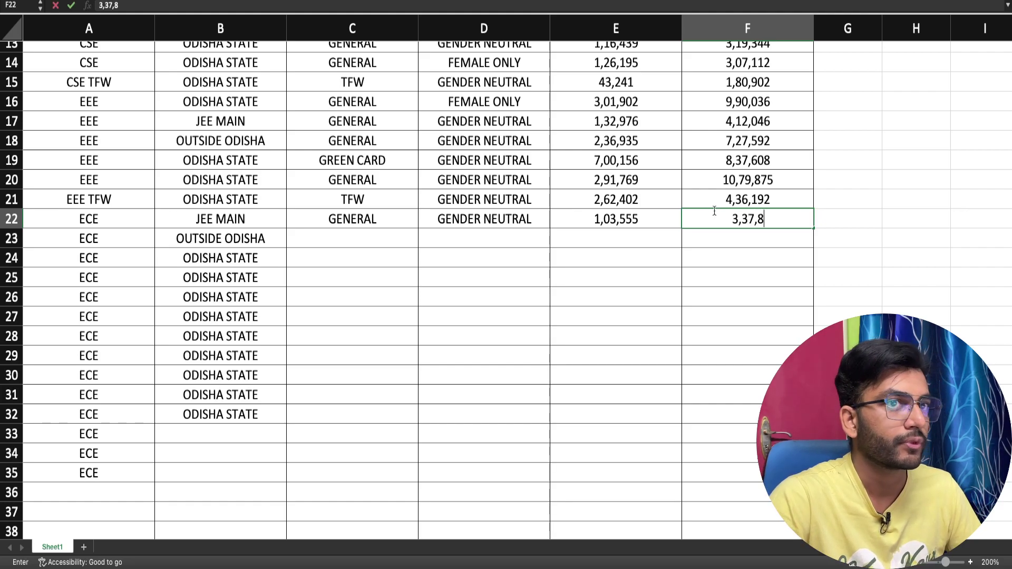
key(Return)
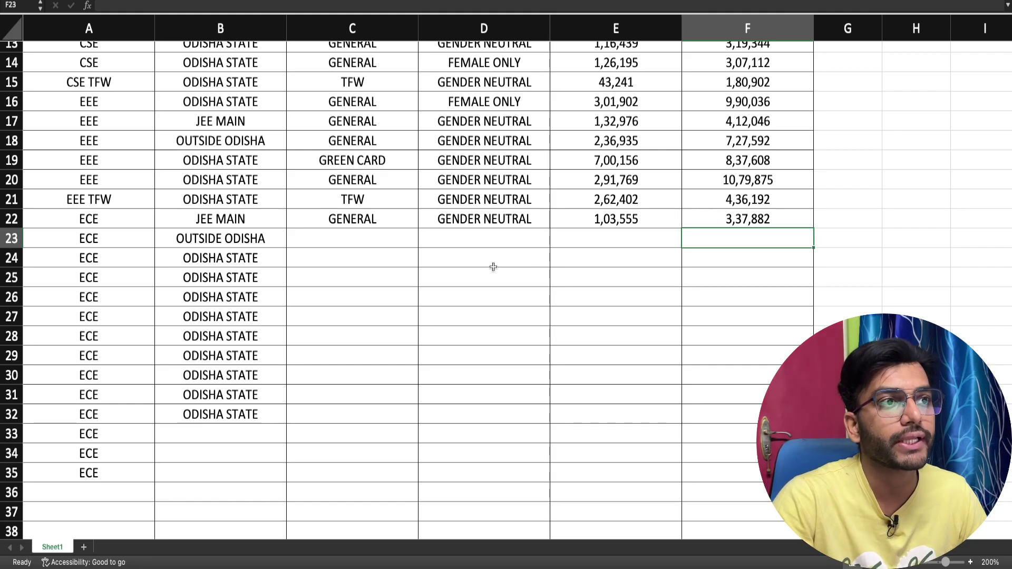
click(326, 241)
scroll(352, 287, down, 1)
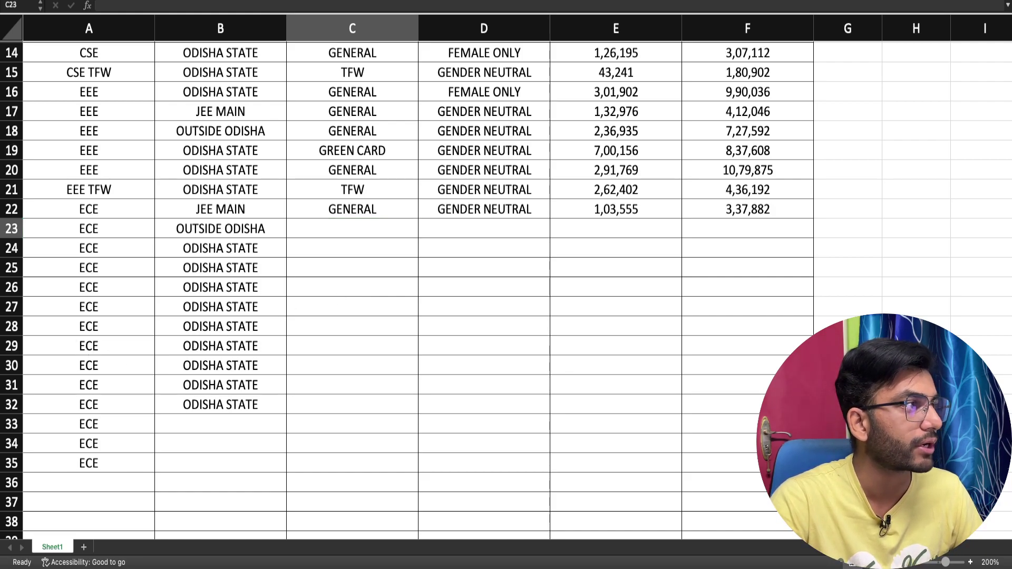
scroll(351, 329, up, 5)
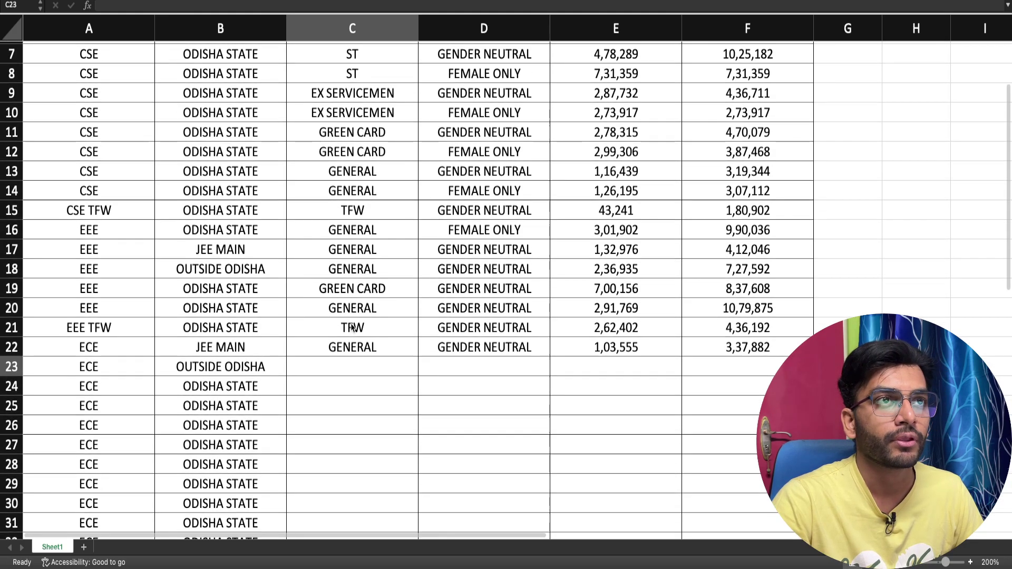
scroll(351, 329, down, 4)
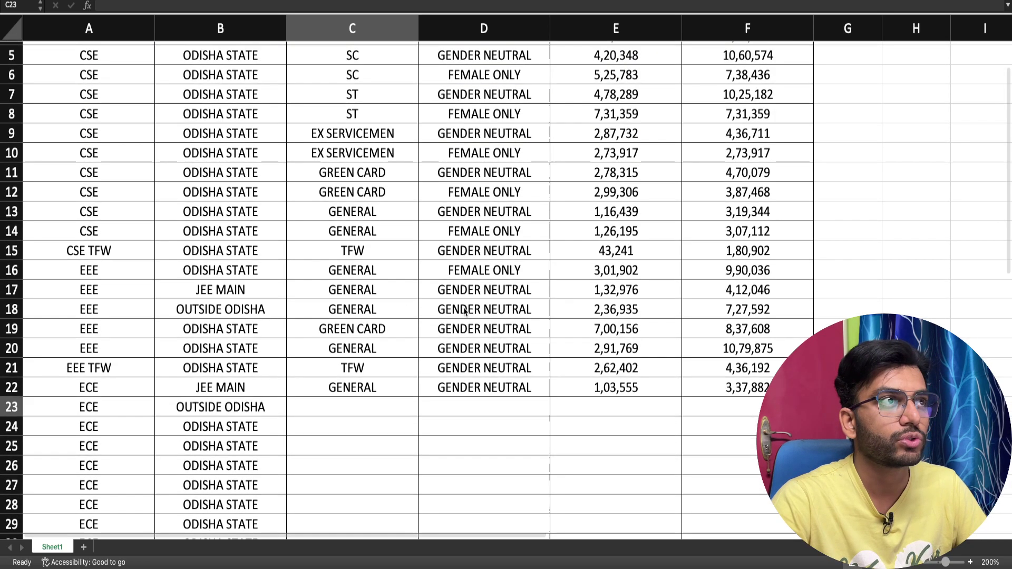
click(366, 240)
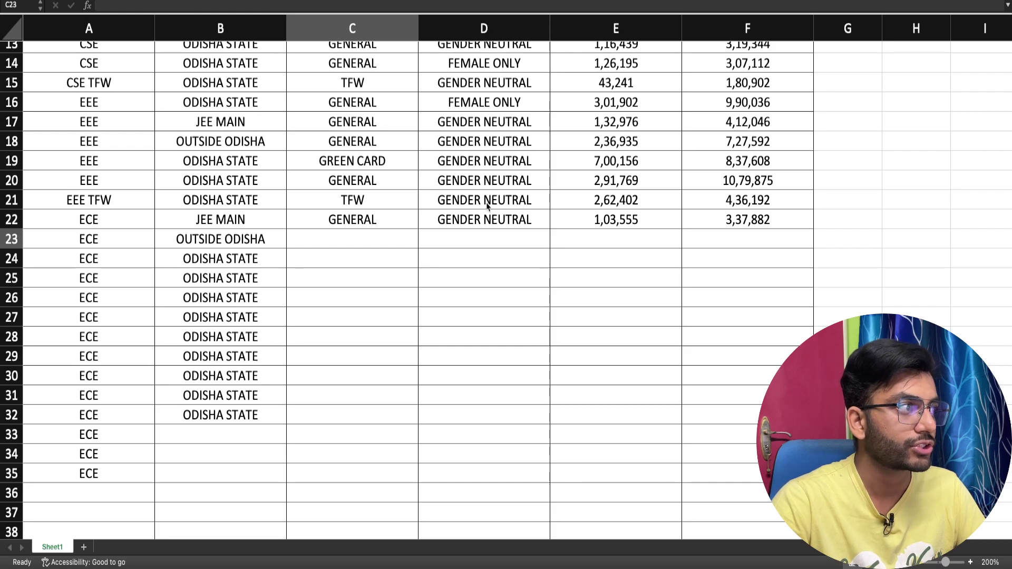
click(364, 236)
text(GREEN CARD)
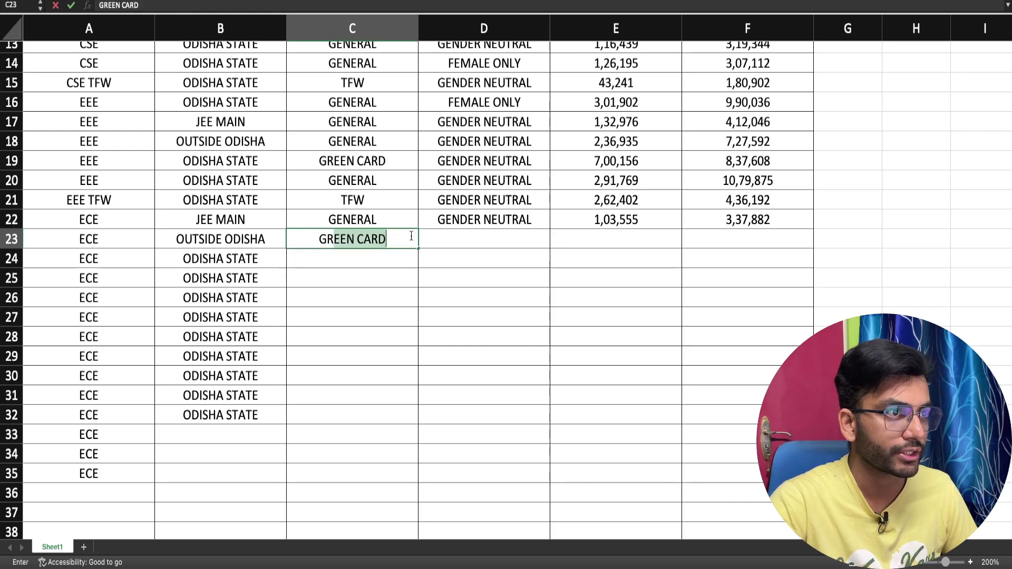
click(468, 240)
Set the category to GENERAL and the seat type to GENDER NEUTRAL for the ECE OUTSIDE ODISHA entry in row 23
click(337, 239)
text(GENE)
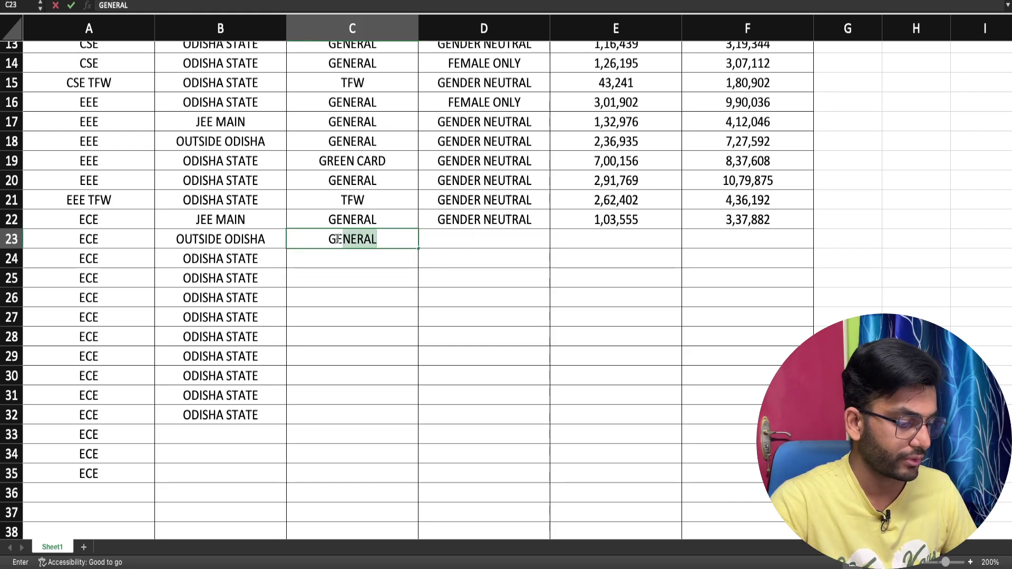
click(456, 239)
text(GENDER NEUTRAL)
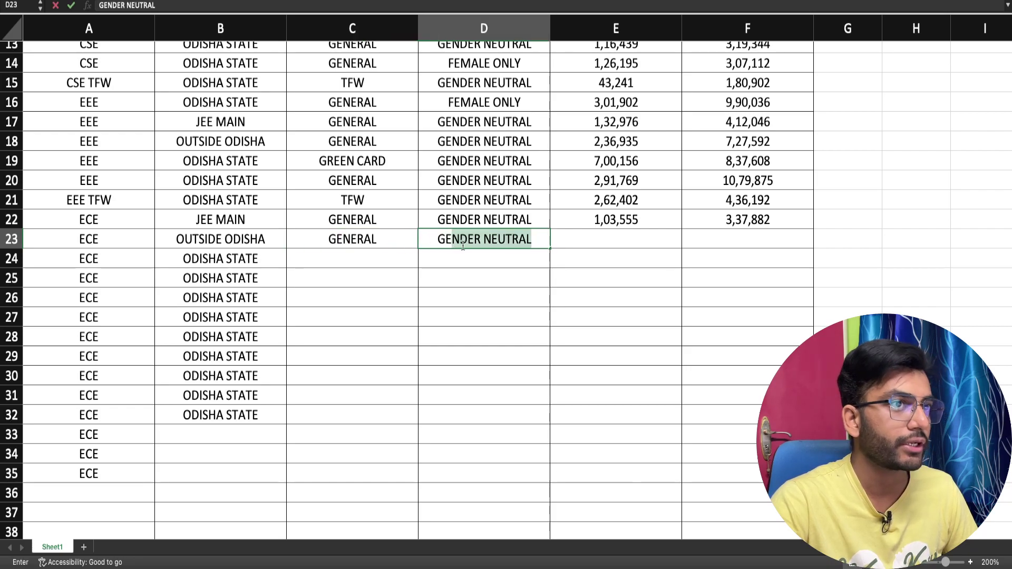
Enter 1,97,897 as the opening rank and 3,84,230 as the closing rank for the ECE OUTSIDE ODISHA entry in row 23
click(593, 248)
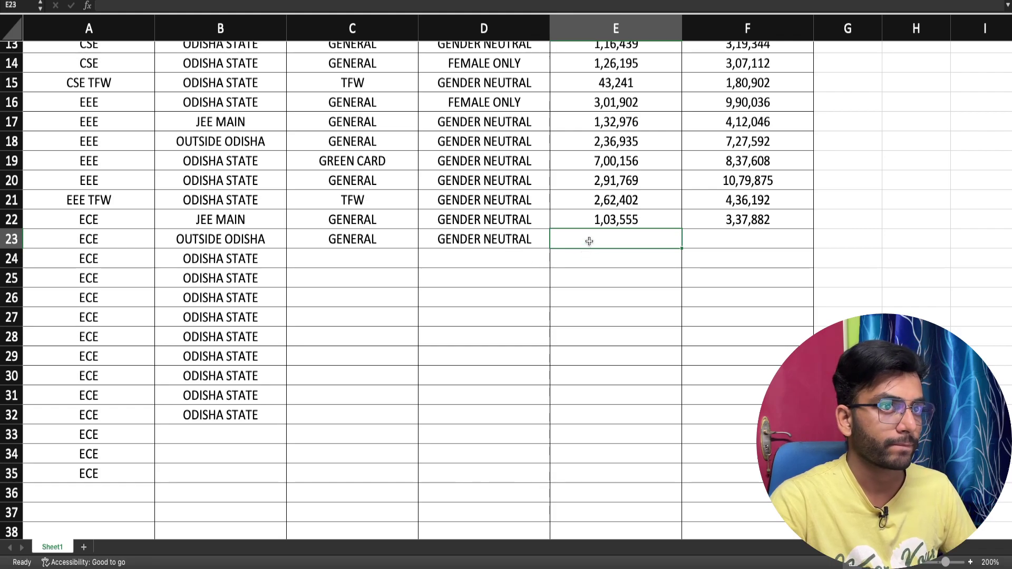
text(1,9)
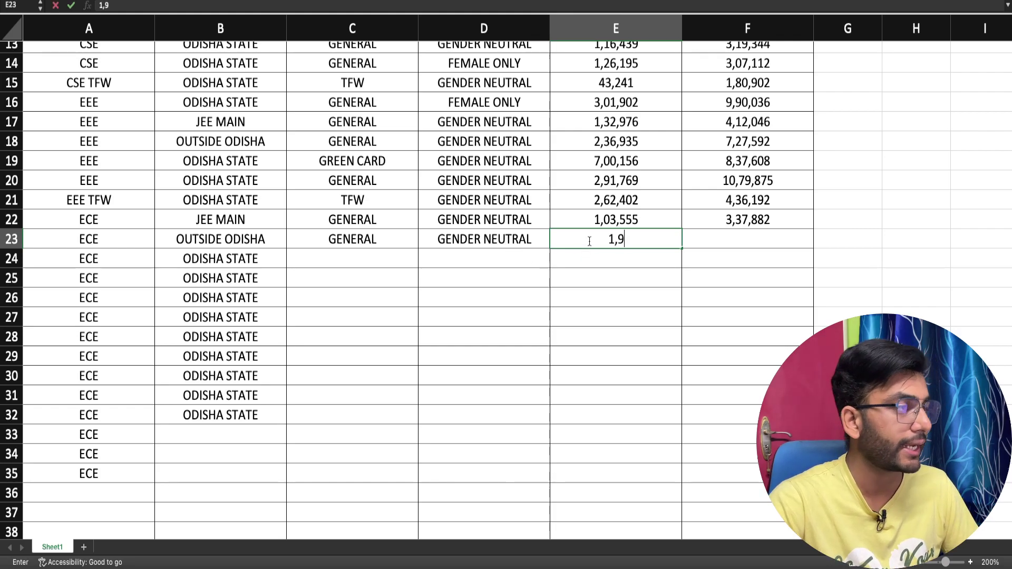
text(7,897)
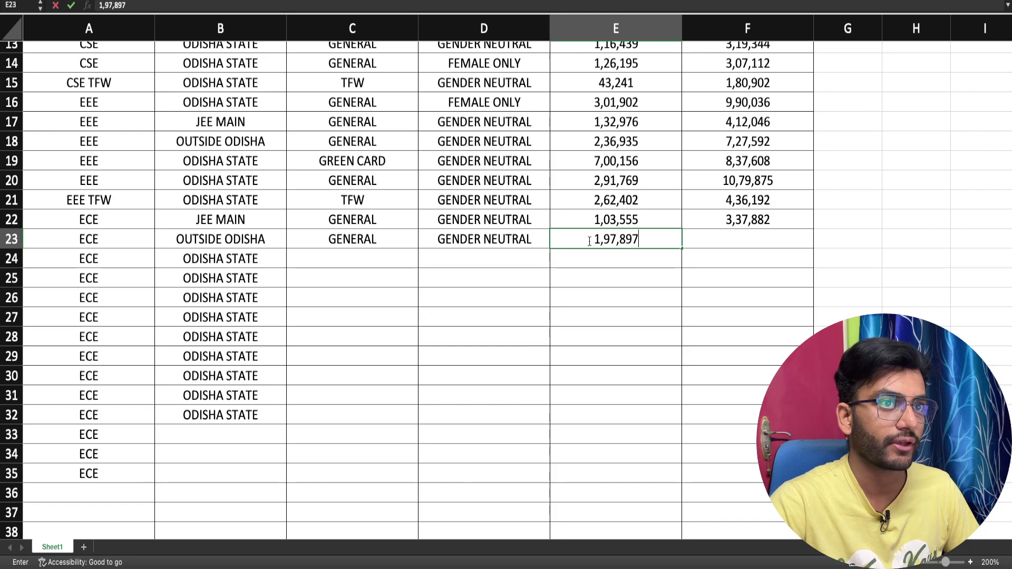
key(Tab)
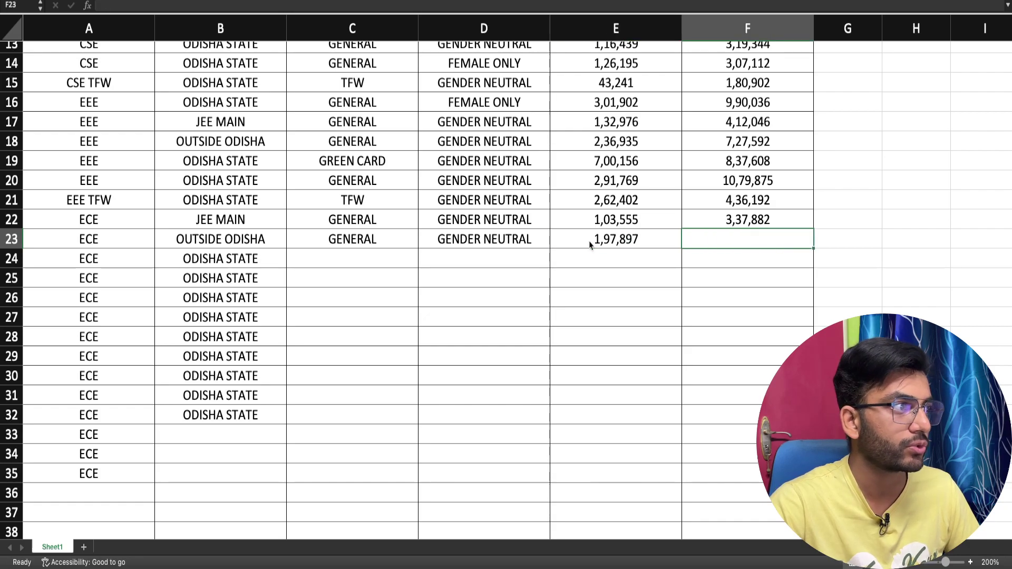
text(3,84,)
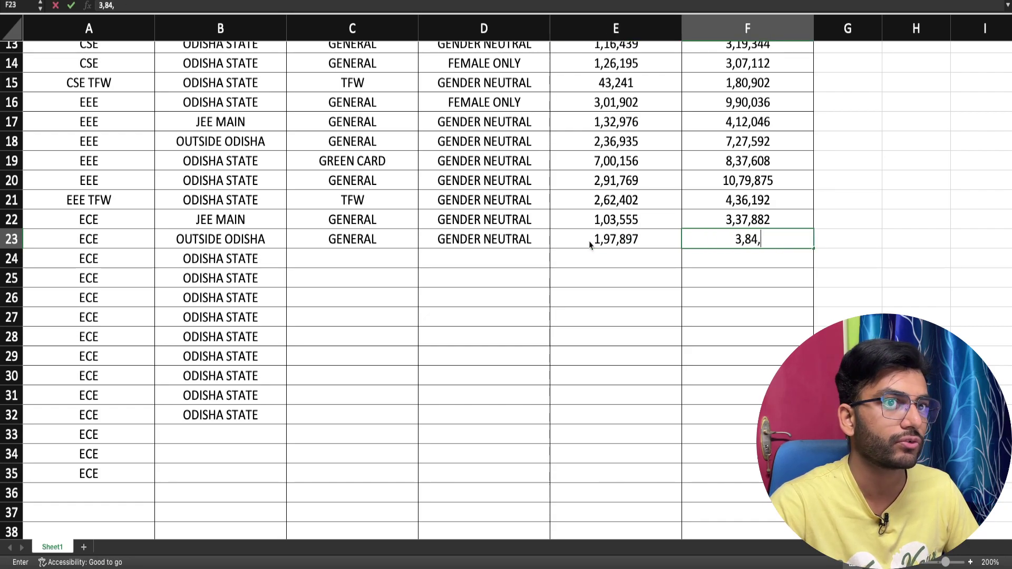
text(230)
key(Return)
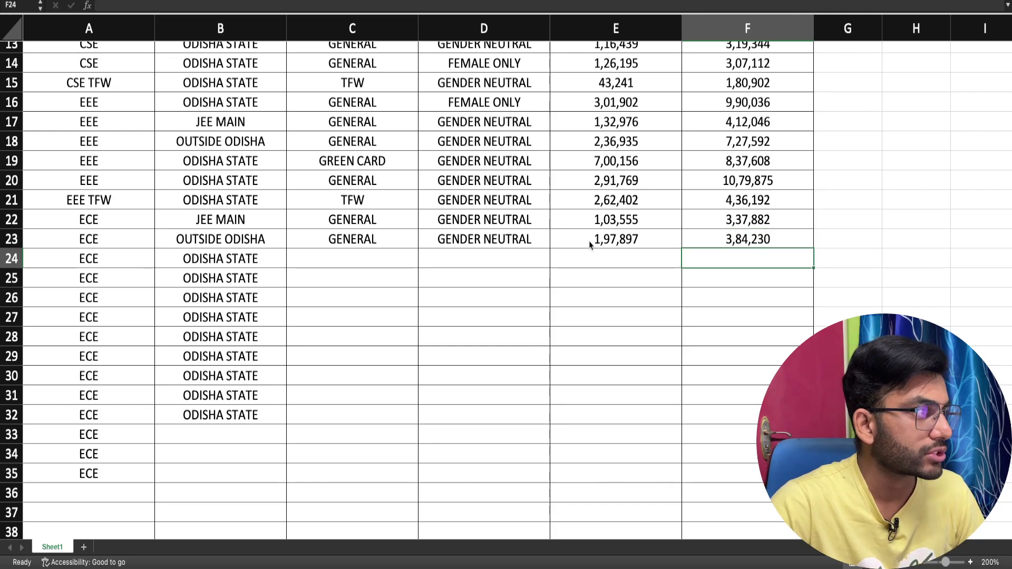
Set the category to ST and the seat type to GENDER NEUTRAL for the ECE ODISHA STATE entry in row 24
click(369, 257)
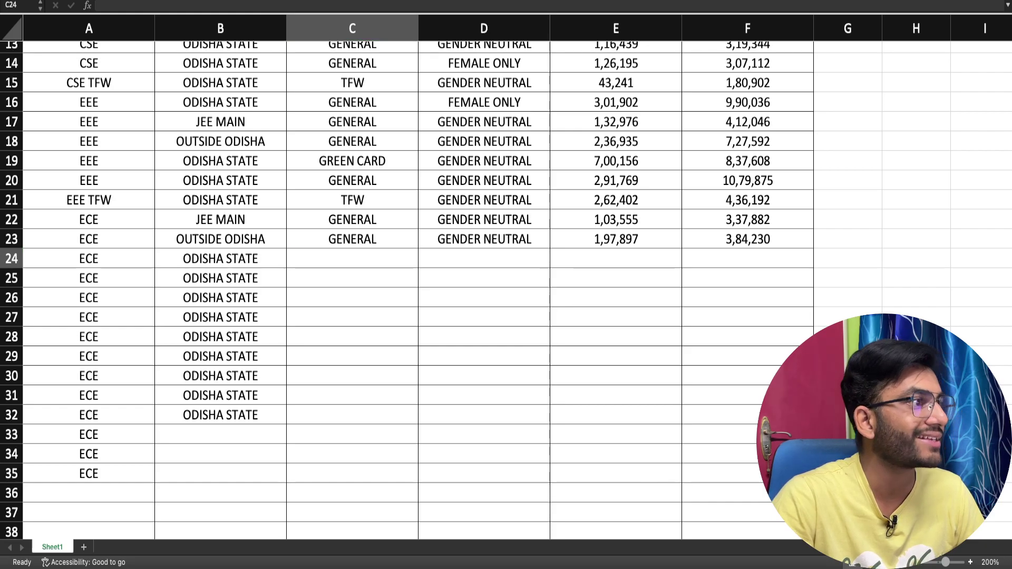
double_click(335, 263)
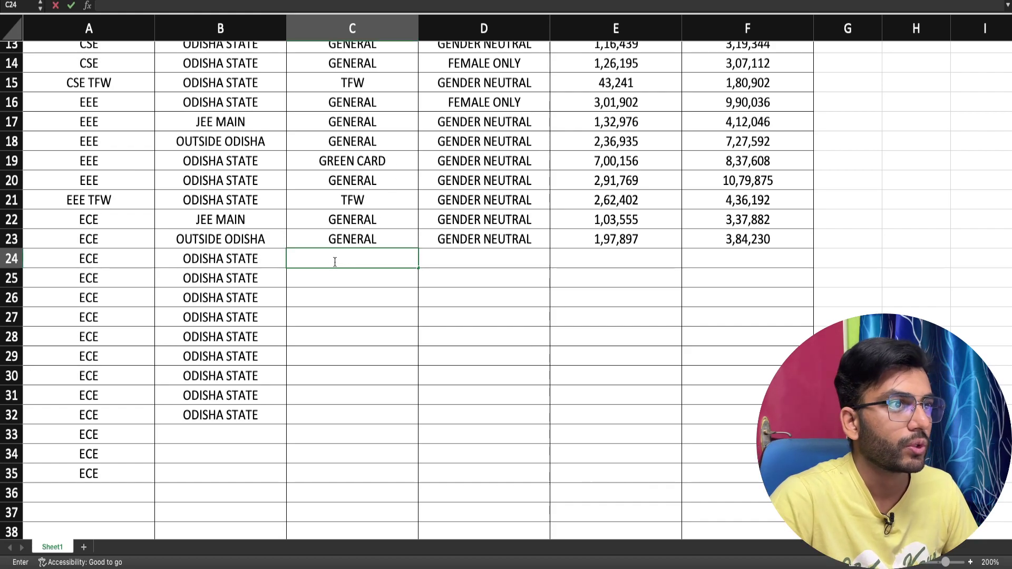
text(ST)
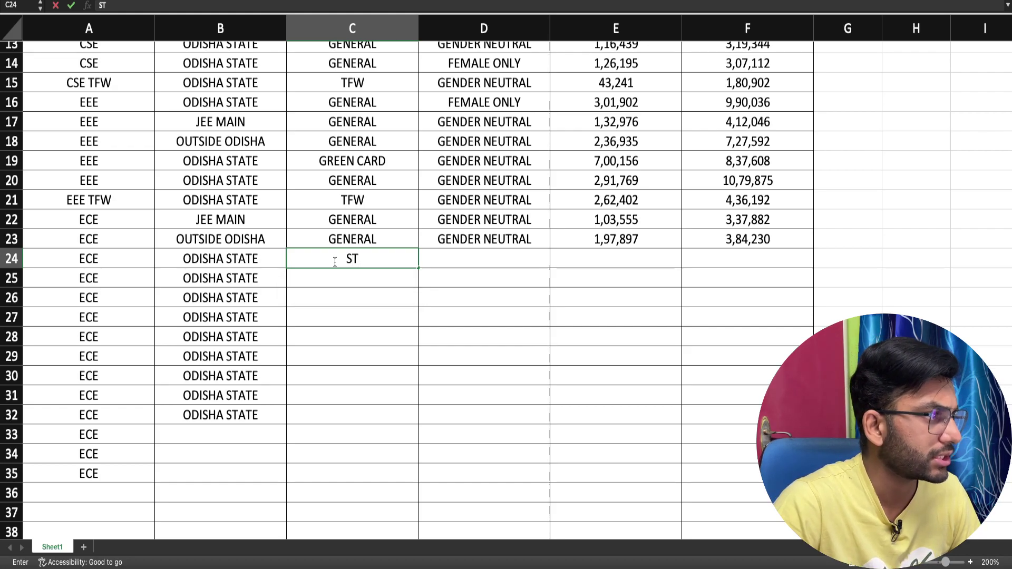
key(Tab)
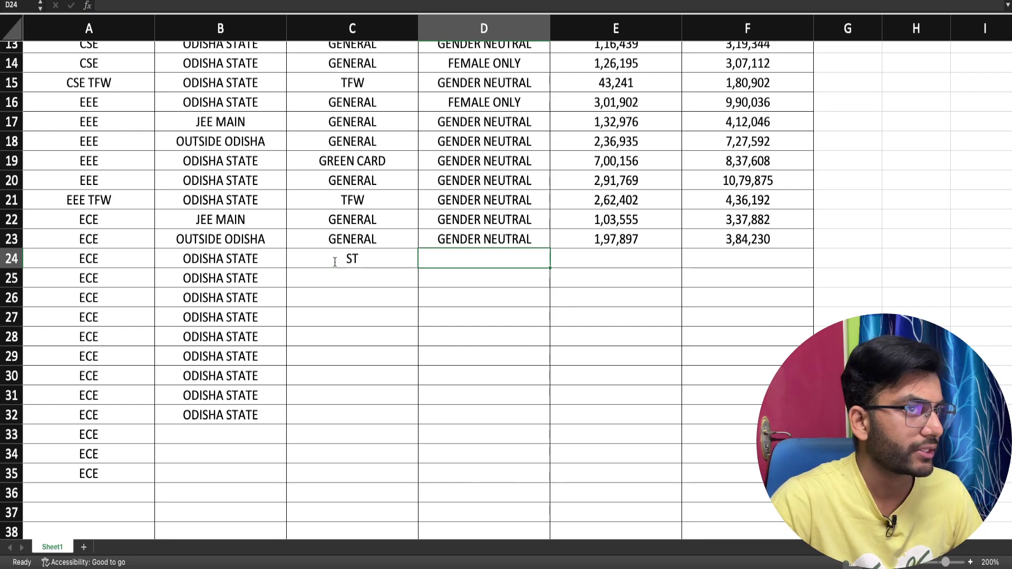
text(GE)
key(Tab)
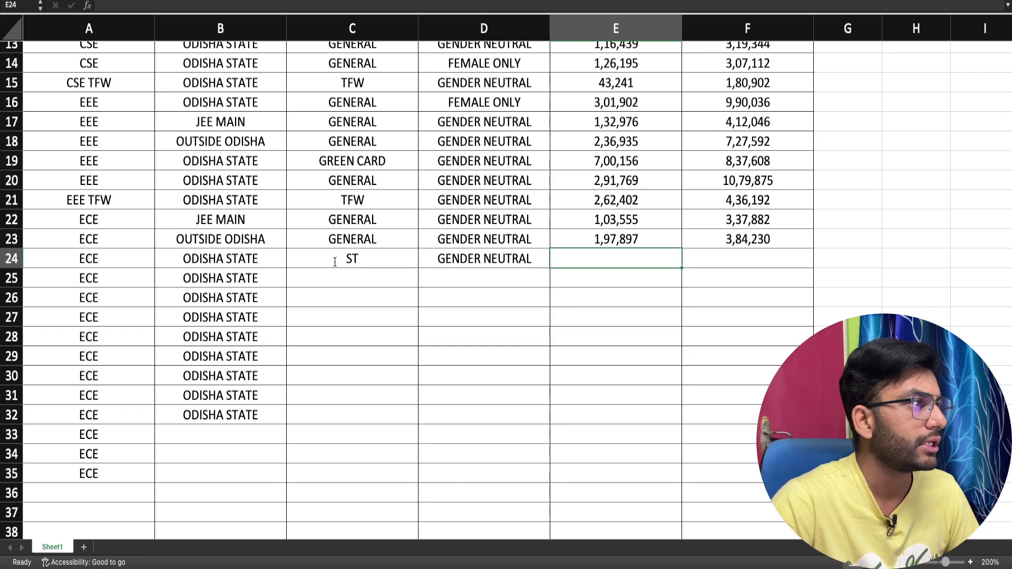
Enter 10,91,141 as the opening rank in E24 and copy it into F24 as the closing rank
text(10)
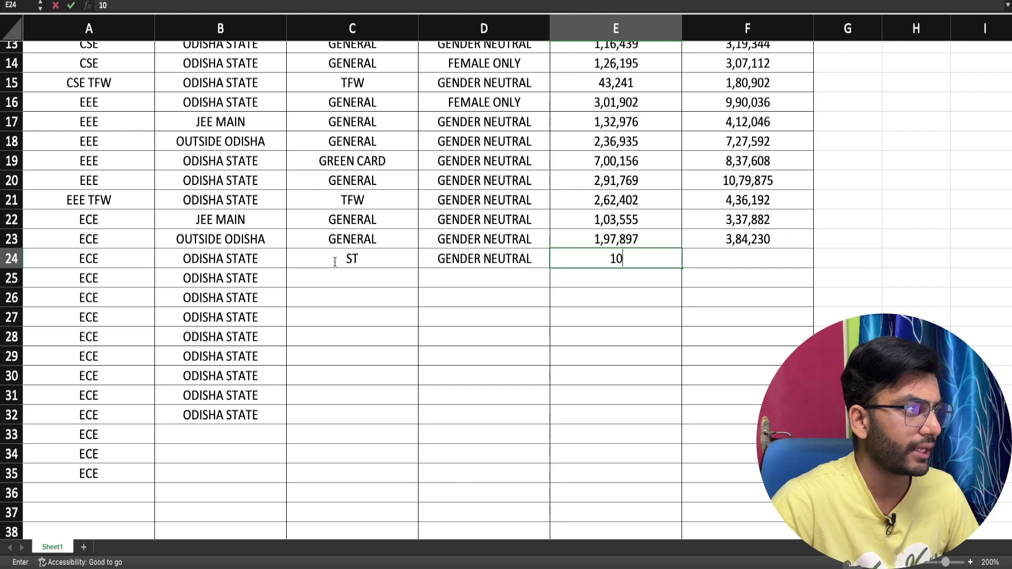
text(,91,141)
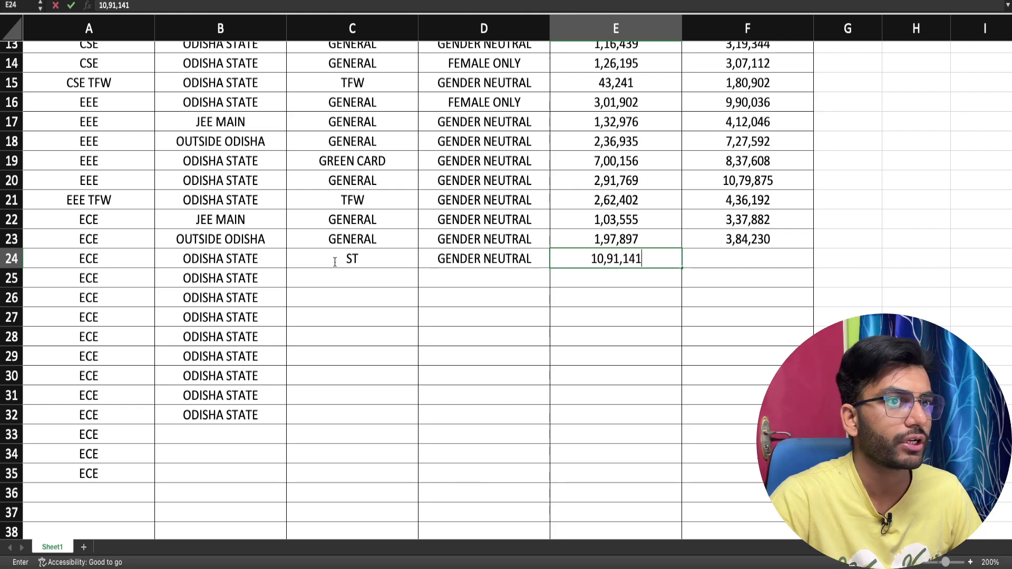
key(Tab)
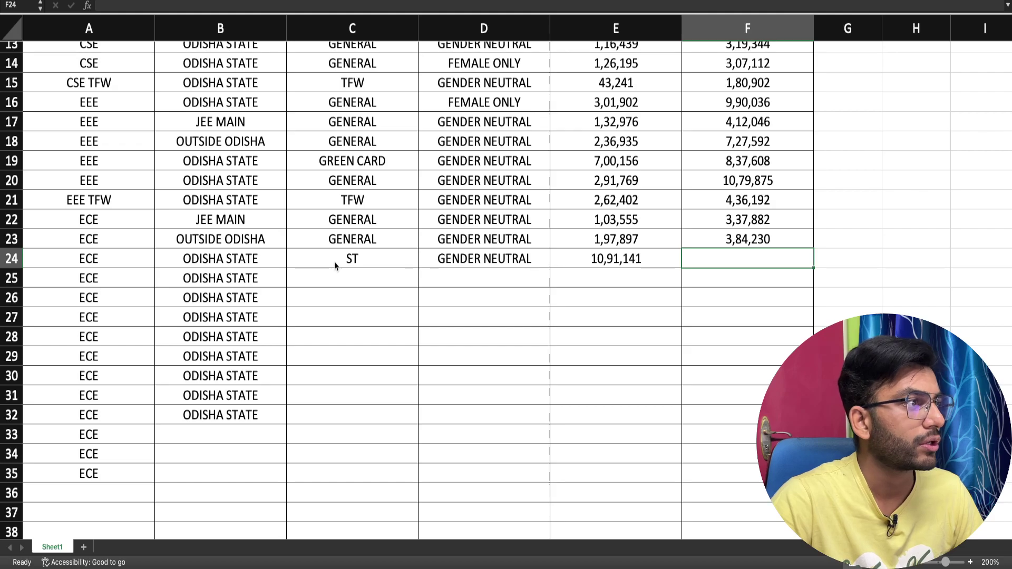
key(Left)
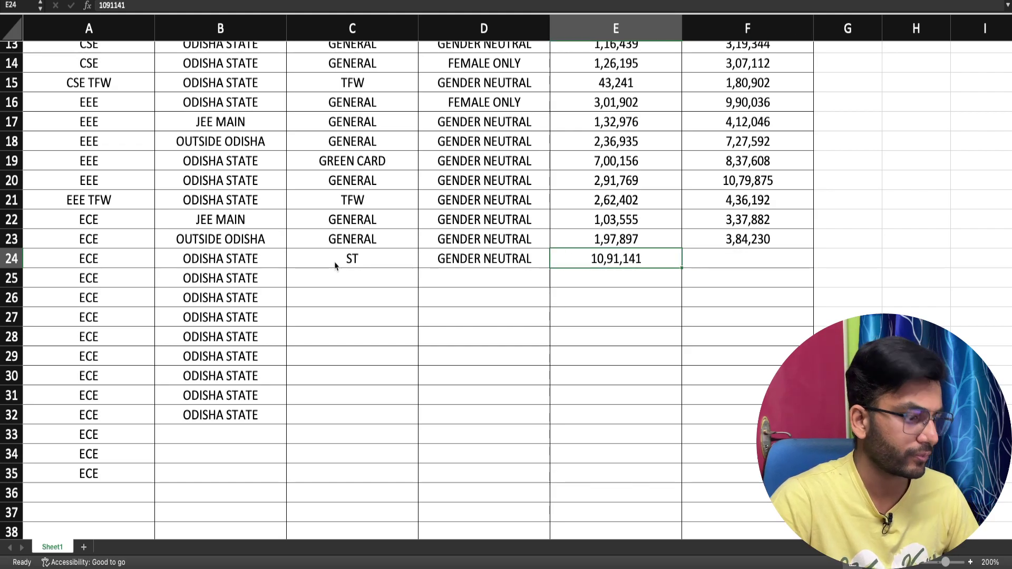
key(super+c)
key(Right)
key(super+v)
key(Down)
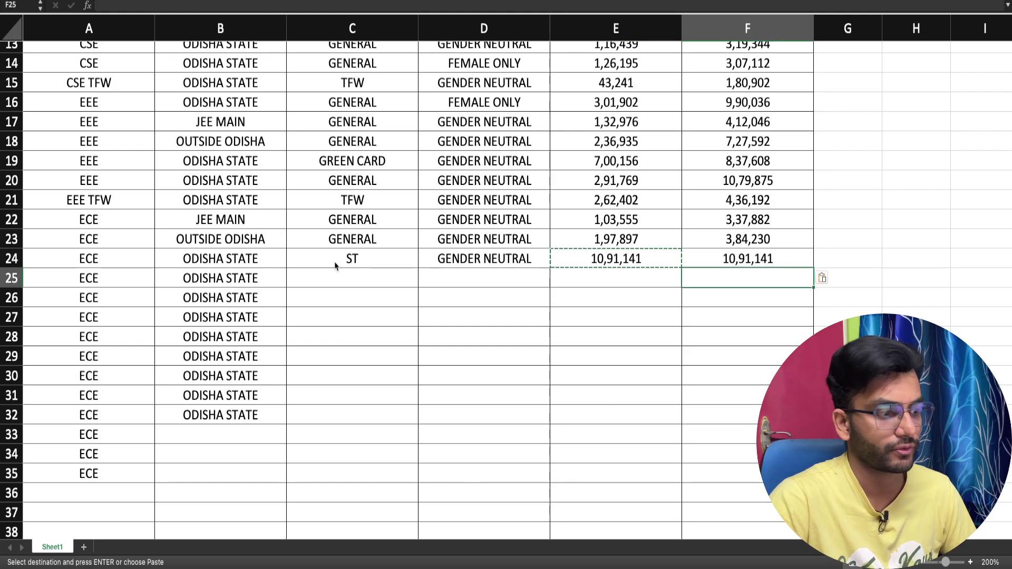
Copy the empty category cell C25 and paste it into D25, H24 and I25
key(Left)
key(Left)
key(Left)
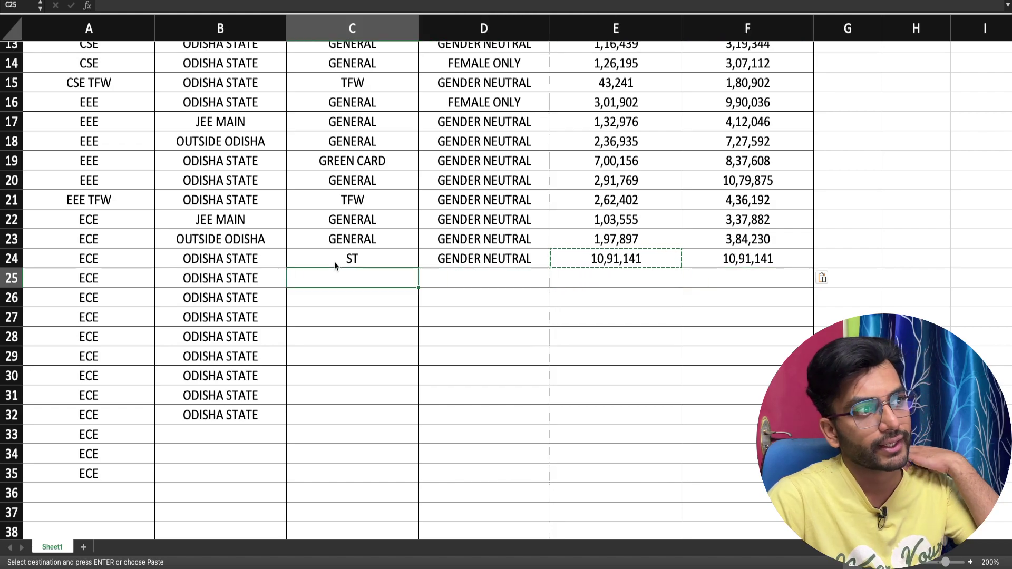
key(super+c)
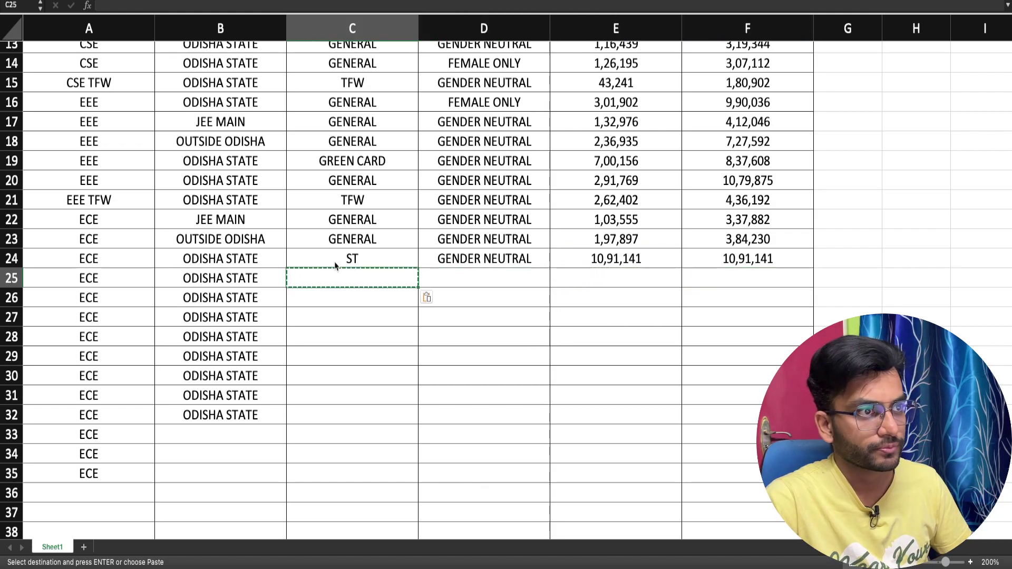
key(Right)
key(super+v)
key(Left)
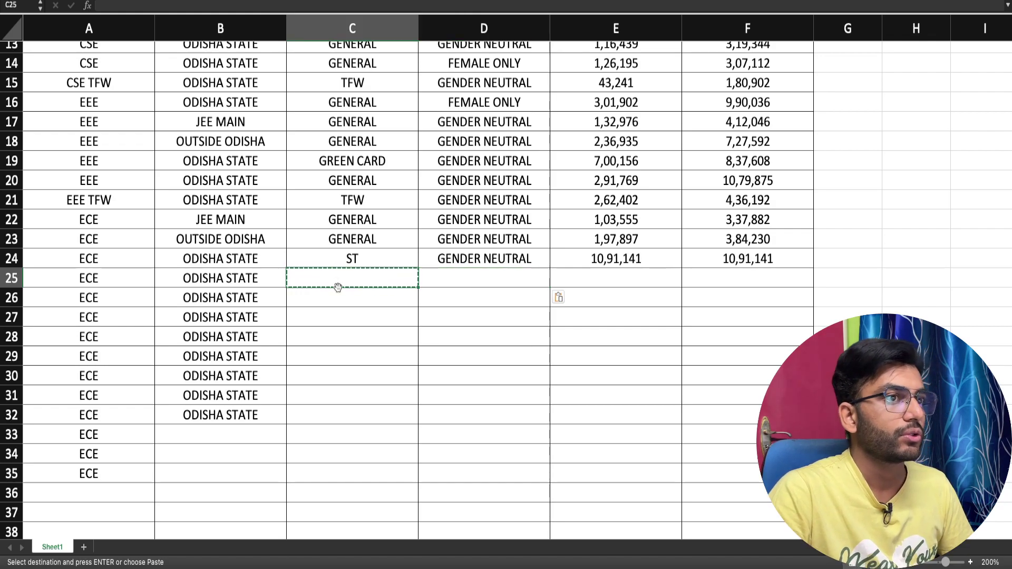
click(935, 264)
key(super+v)
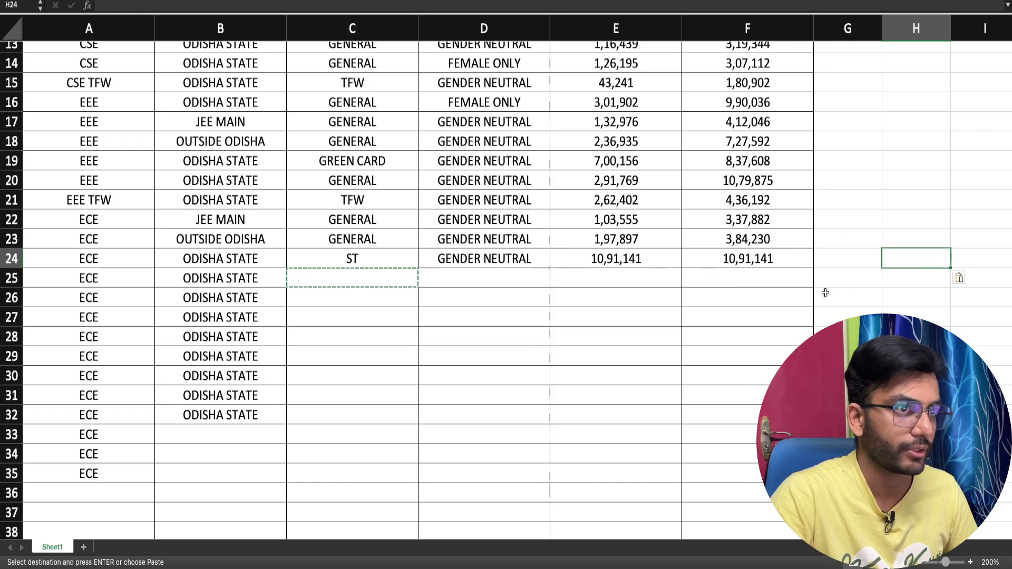
click(343, 274)
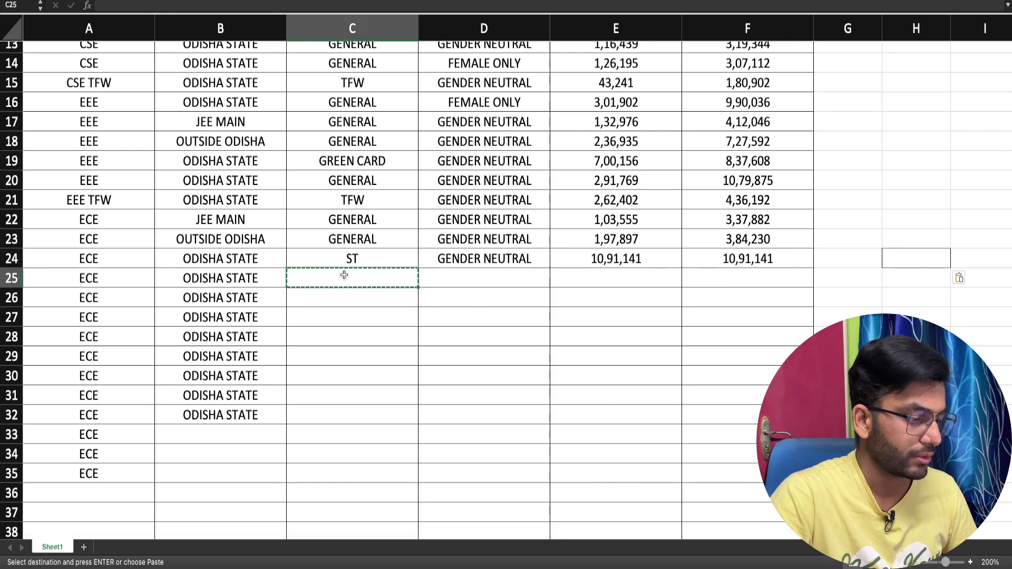
click(954, 277)
scroll(570, 338, right, 4)
key(super+v)
click(377, 318)
key(Left)
key(Left)
key(Left)
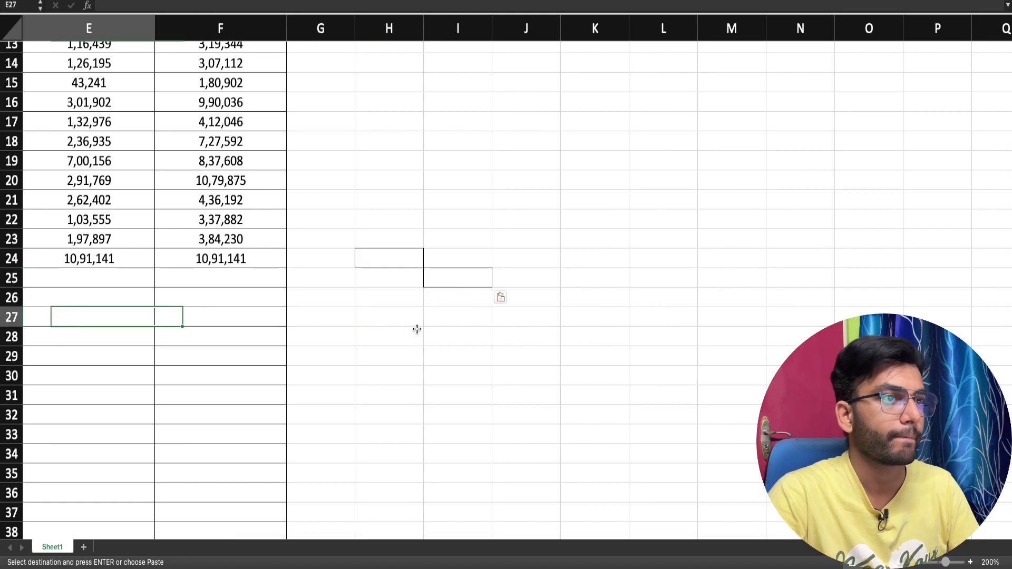
key(Left)
key(Left)
key(Left)
key(Left)
click(363, 277)
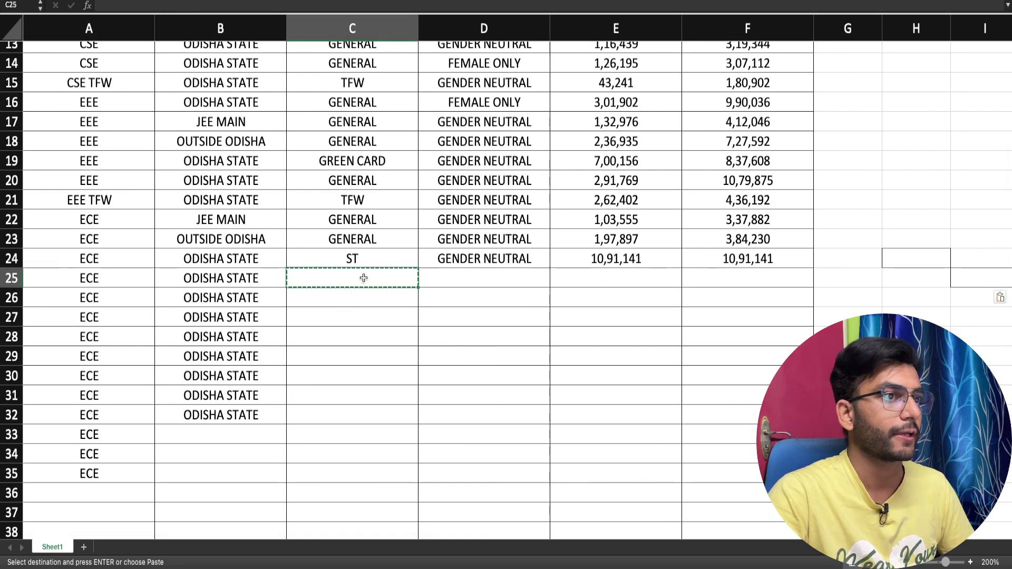
Remove all borders from the stray cells H24:I25 outside the table
click(915, 414)
key(Right)
key(Right)
key(Right)
key(Right)
key(Right)
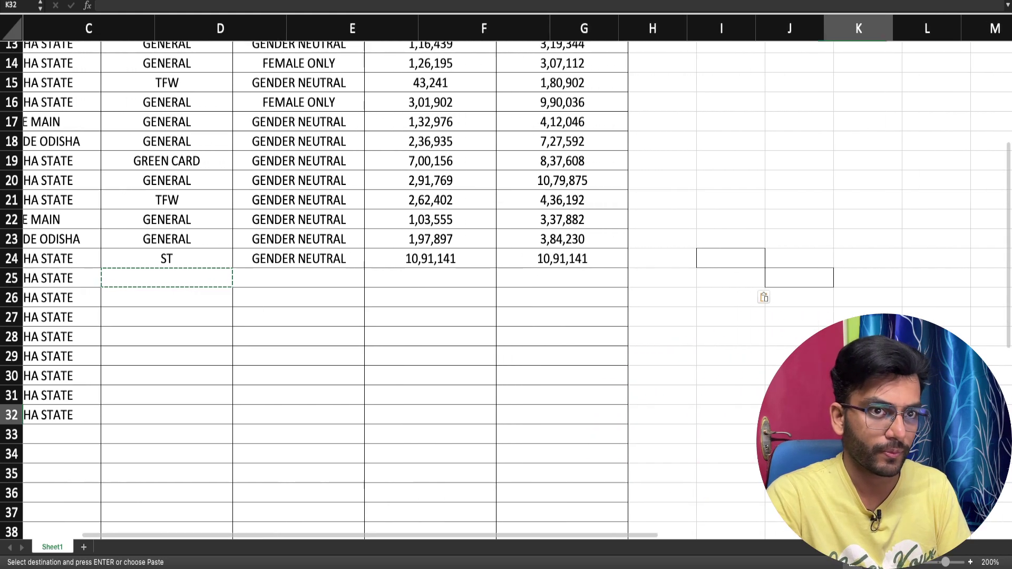
click(599, 368)
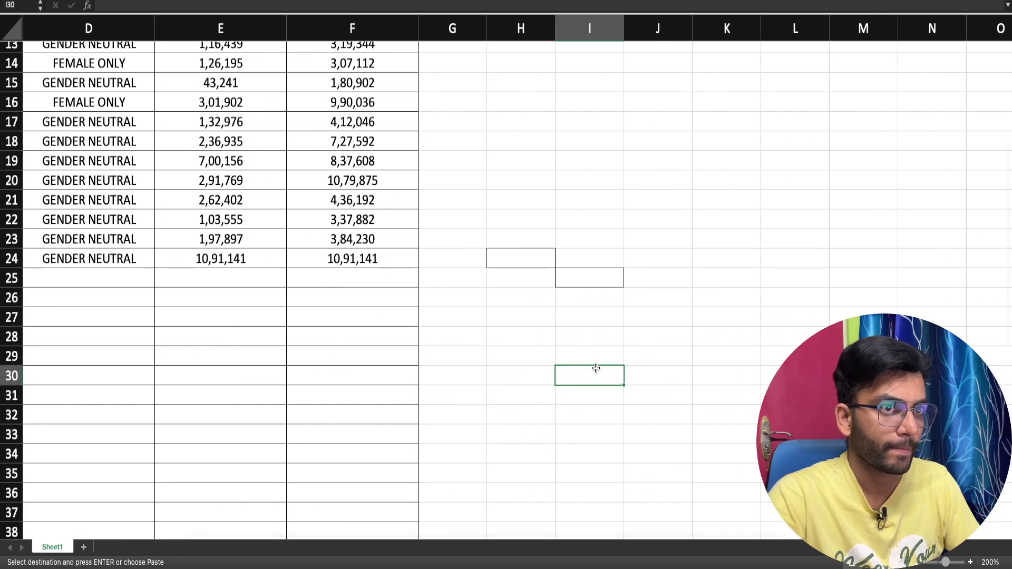
drag(529, 255, 586, 282)
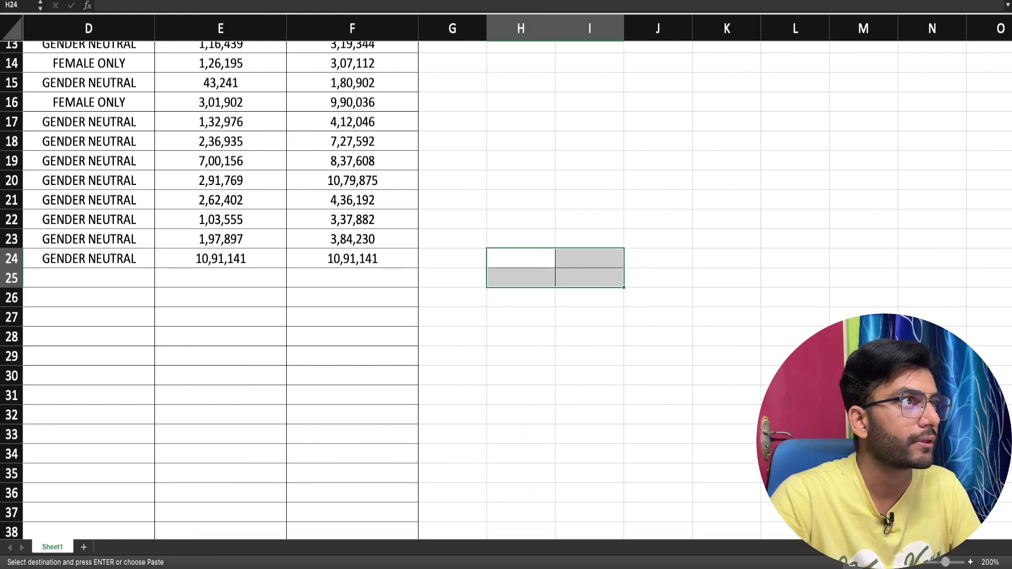
click(158, 1)
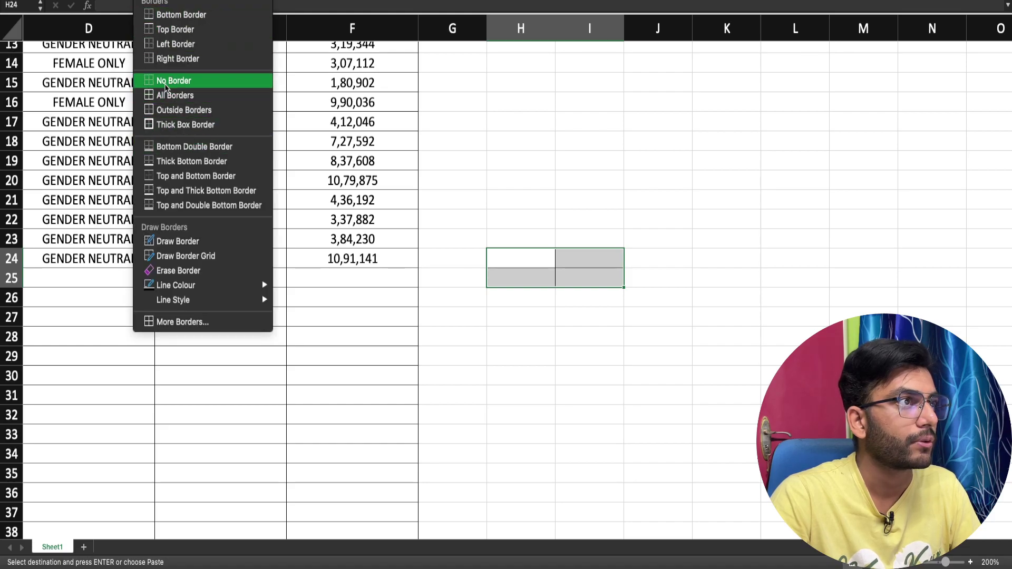
key(Escape)
key(Left)
key(Left)
key(Left)
key(Left)
key(ctrl+Left)
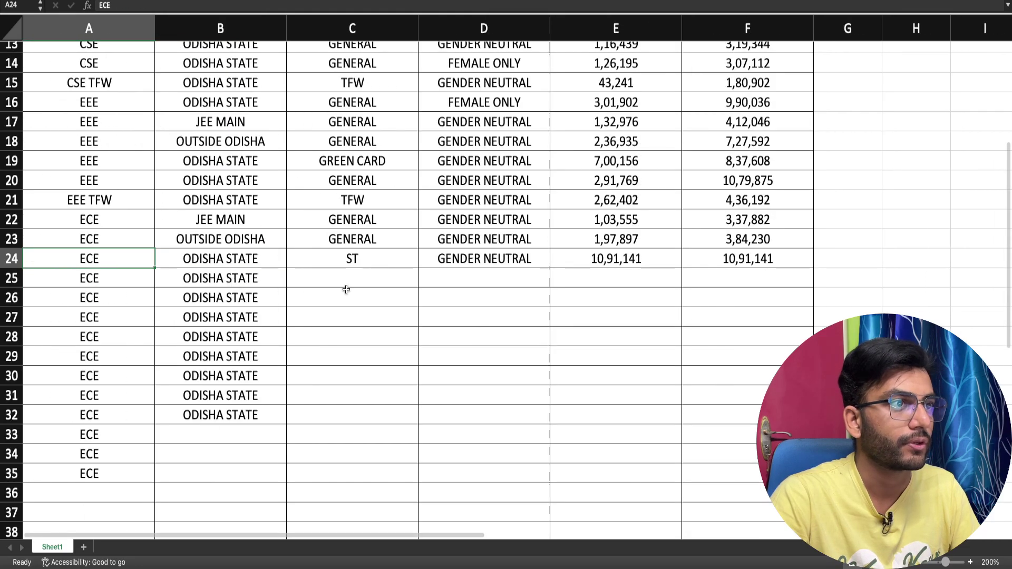
Set the category to EX SERVICEMEN and the seat type to GENDER NEUTRAL for the ECE ODISHA STATE entry in row 25
click(346, 289)
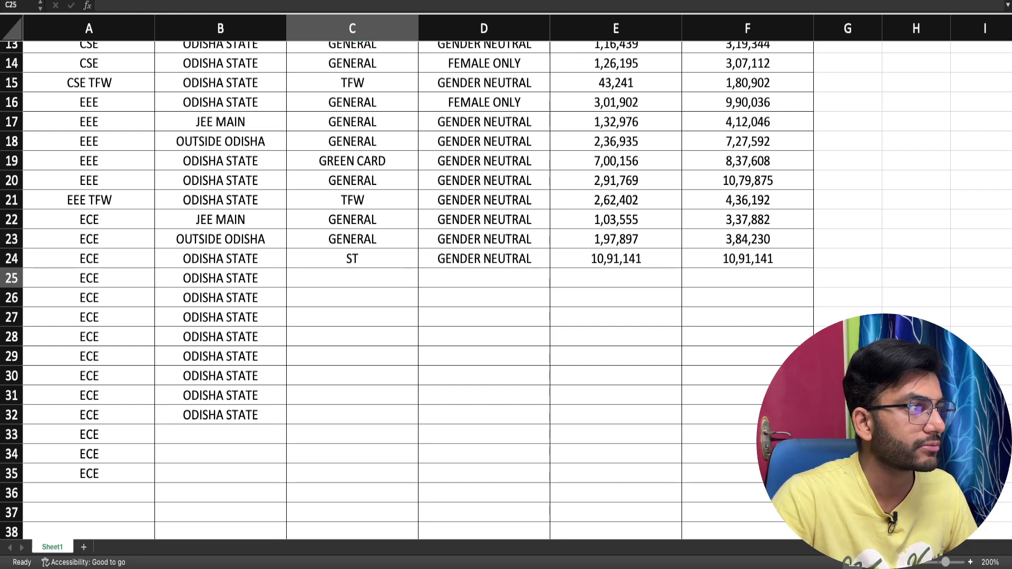
click(350, 279)
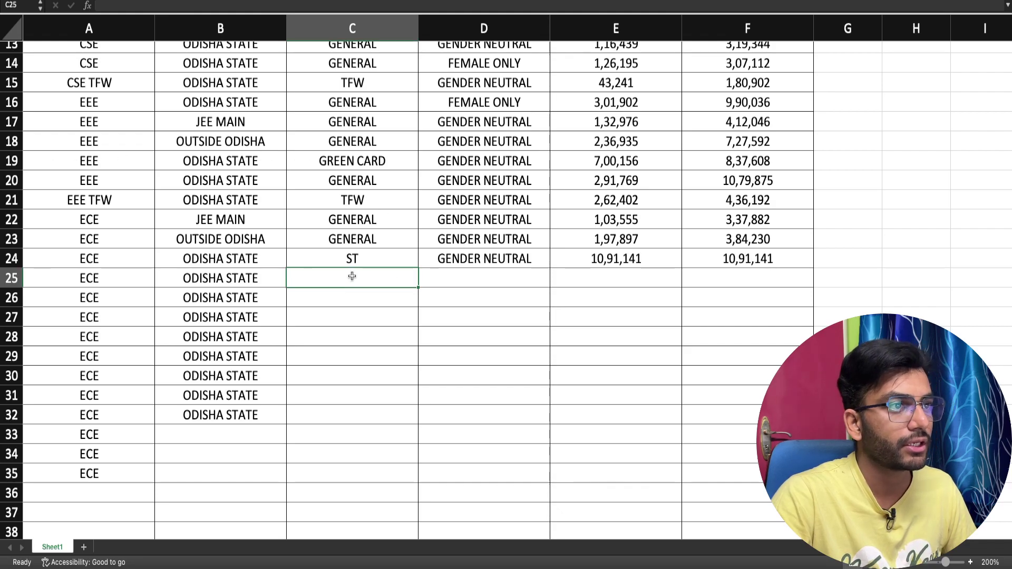
text(EX)
key(BackSpace)
text(X)
key(Tab)
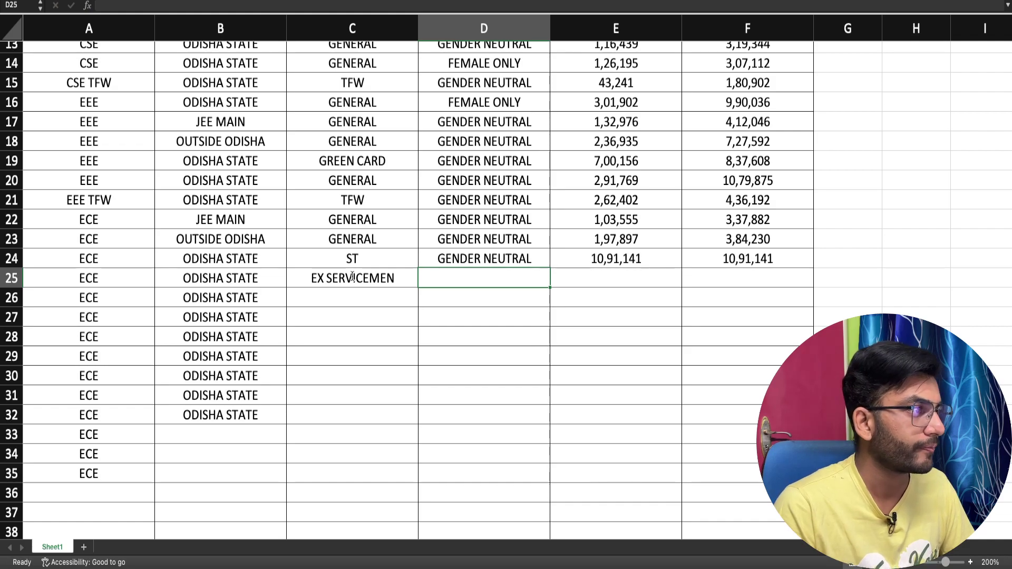
text(G)
key(Tab)
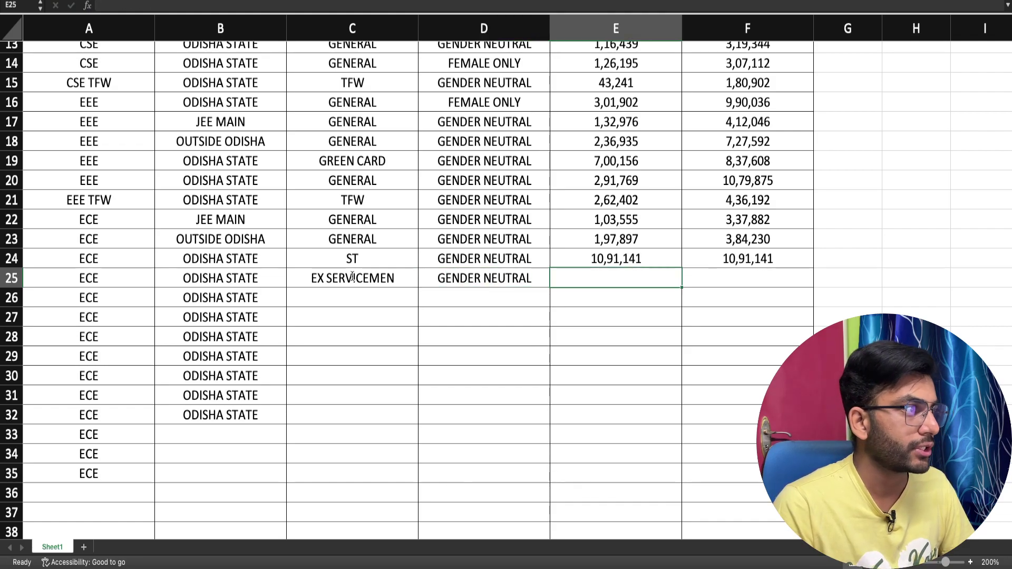
Enter 11,00,674 as the opening rank in E25 and copy it into F25 as the closing rank
text(1)
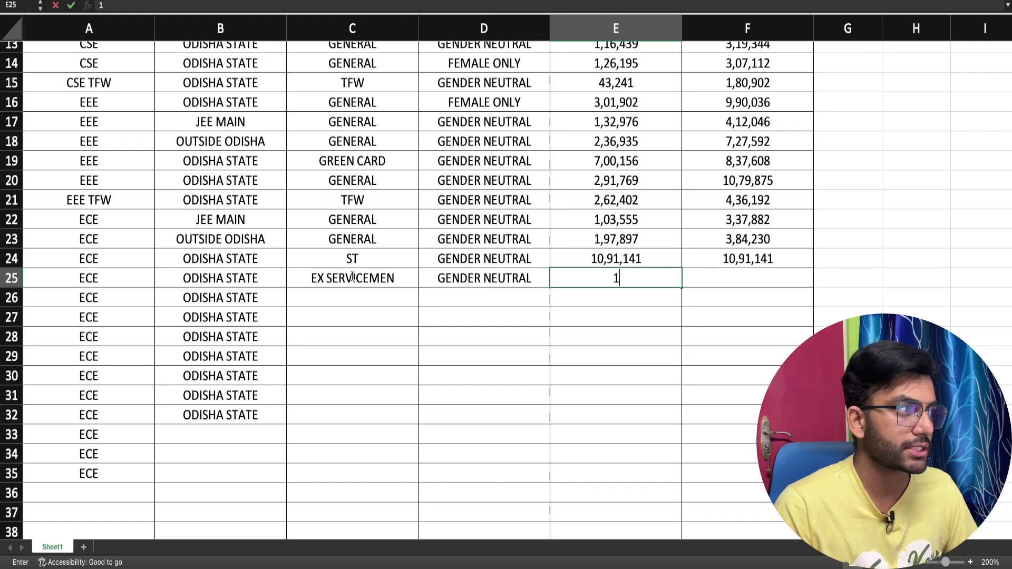
text(1,0)
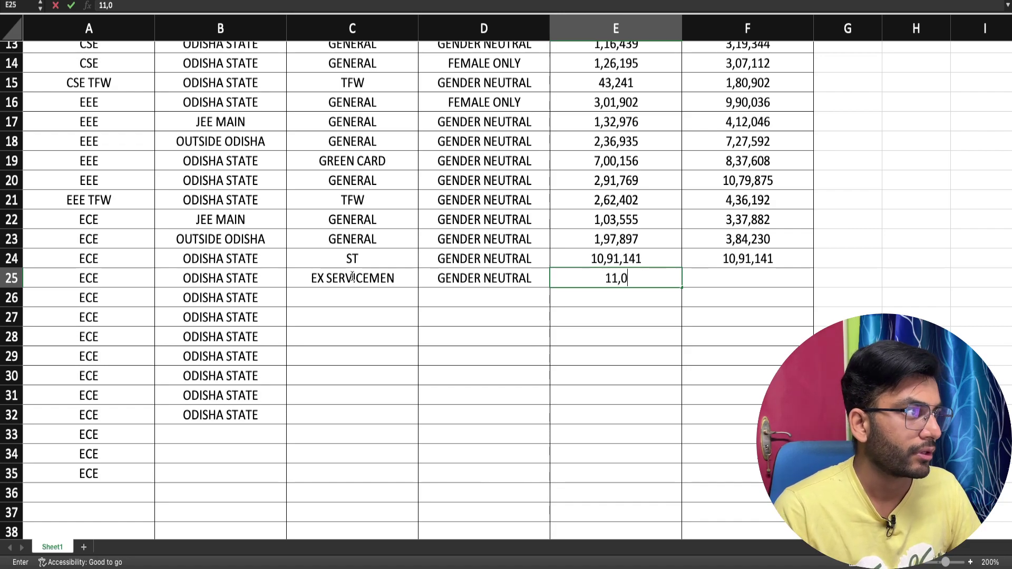
text(0,674)
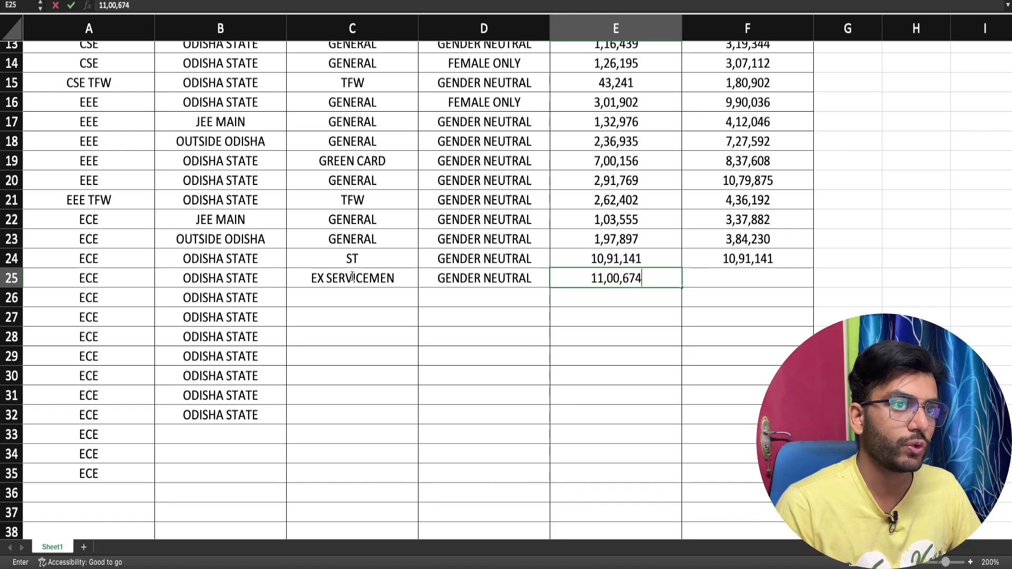
key(Tab)
key(Left)
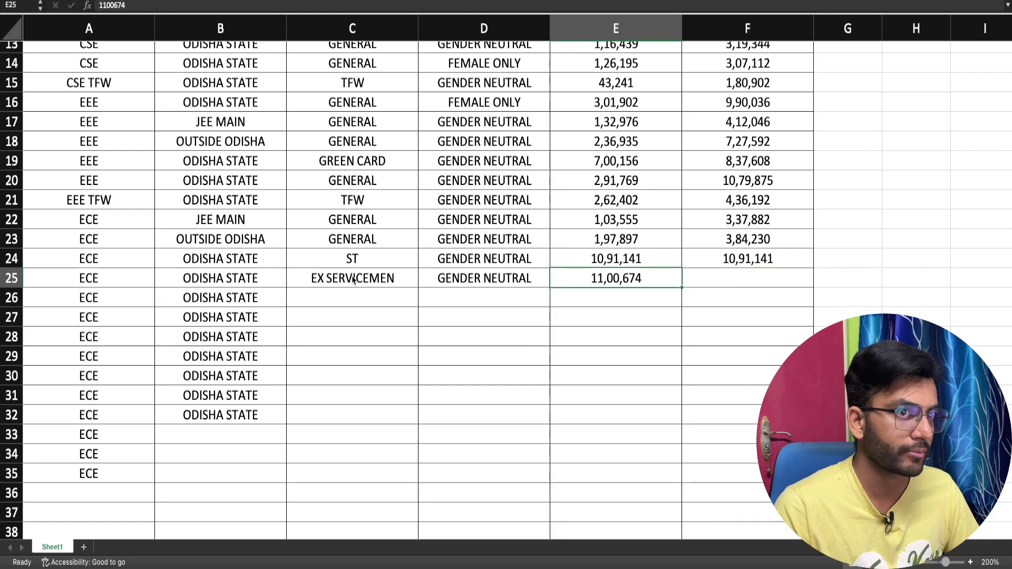
key(ctrl+c)
key(Right)
key(ctrl+v)
Set the category to GREEN CARD and the seat type to GENDER NEUTRAL for the ECE ODISHA STATE entry in row 26
key(Down)
key(Left)
key(Left)
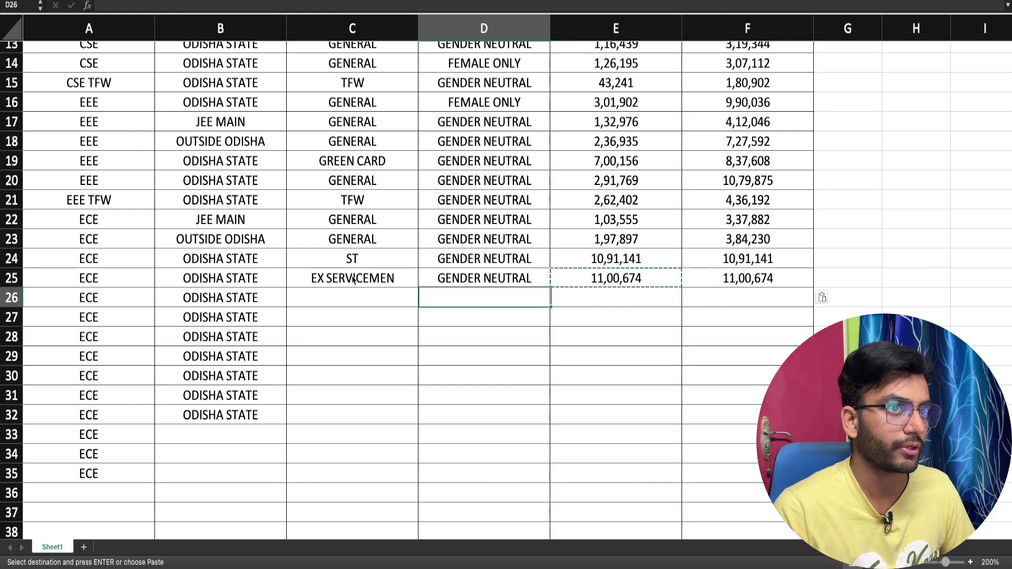
key(Left)
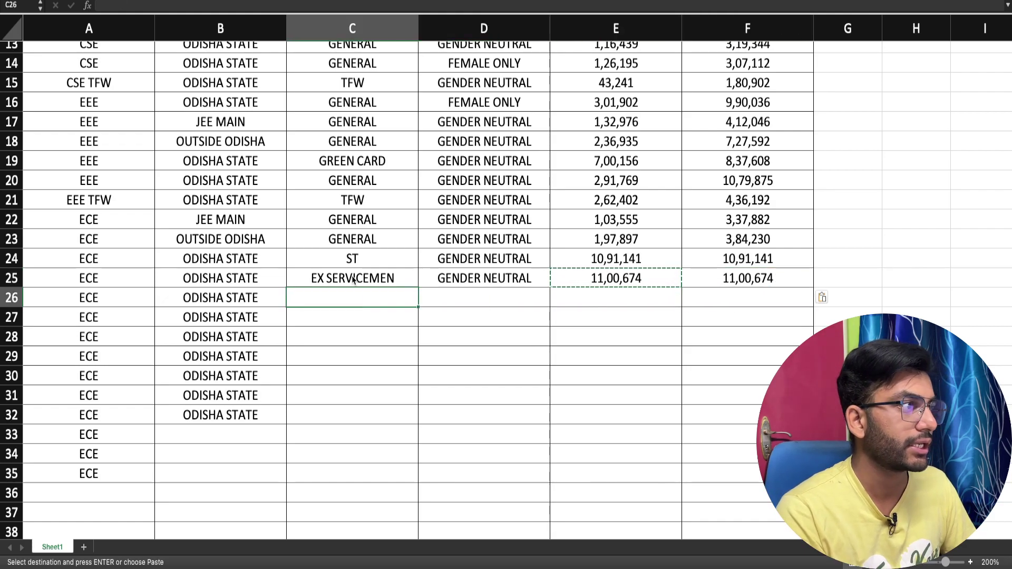
text(GRE)
key(Tab)
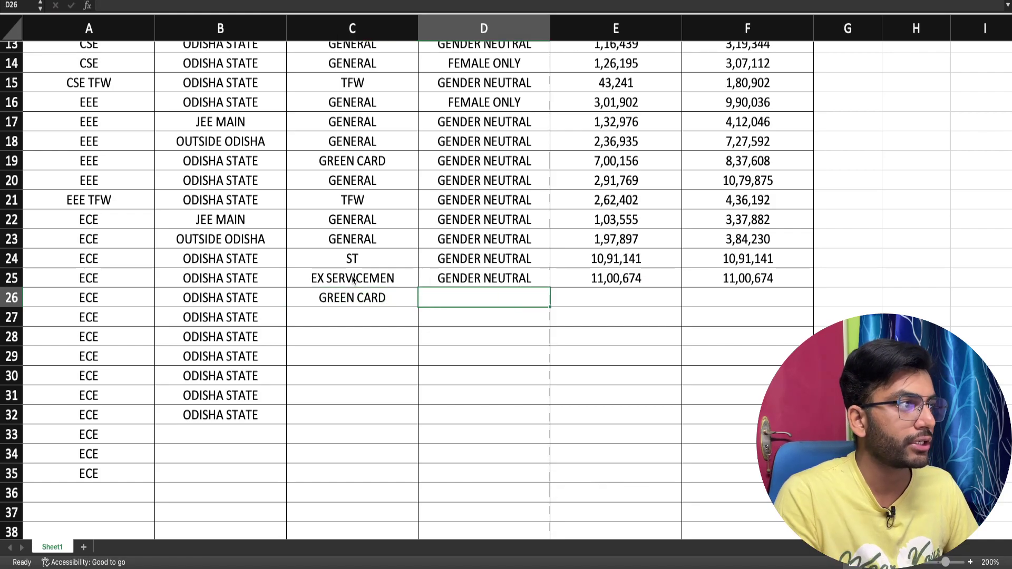
text(GE)
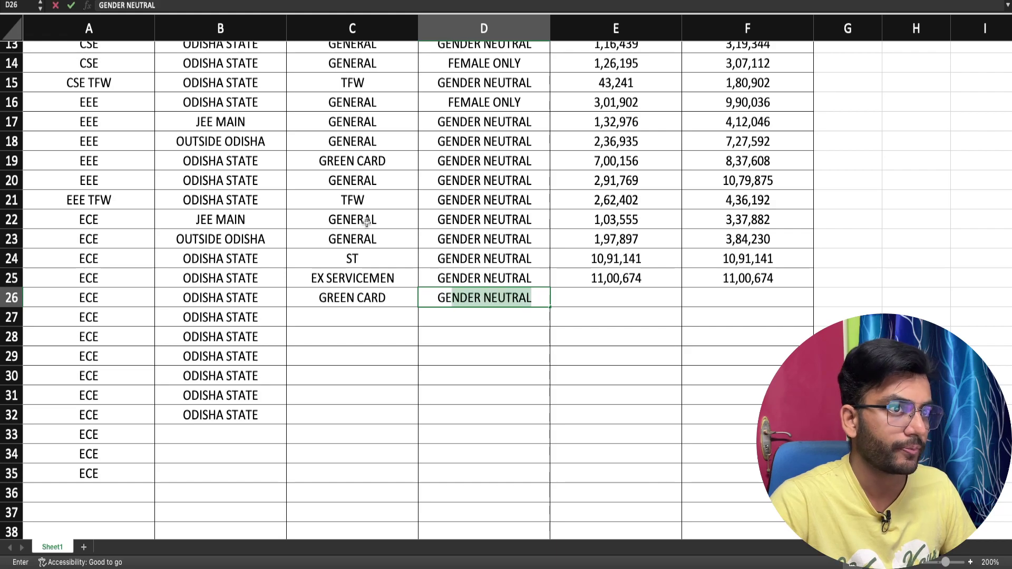
key(Tab)
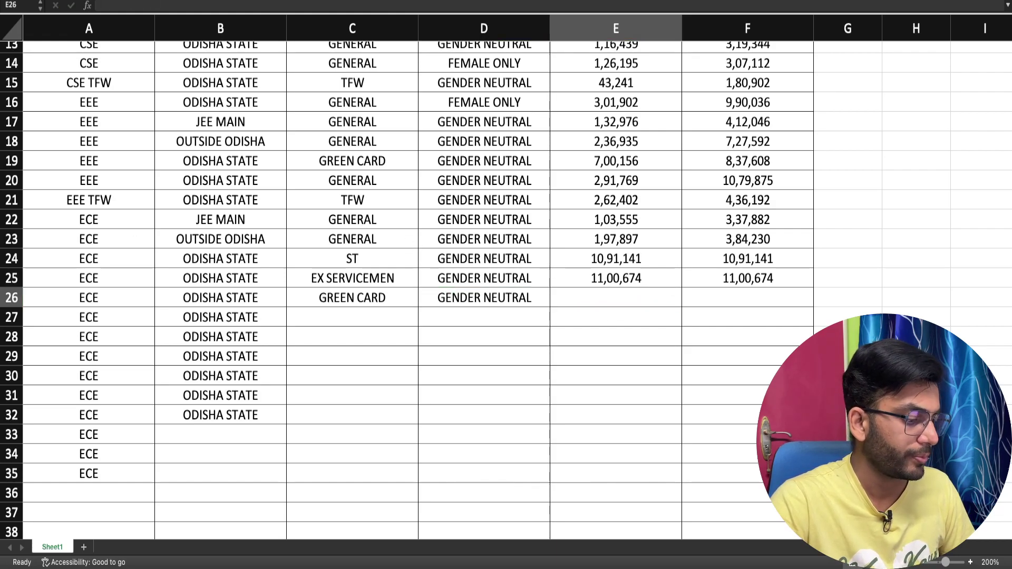
Enter 5,42,589 as the opening rank in E26 and 11,28,008 as the closing rank in F26
click(614, 300)
text(542589)
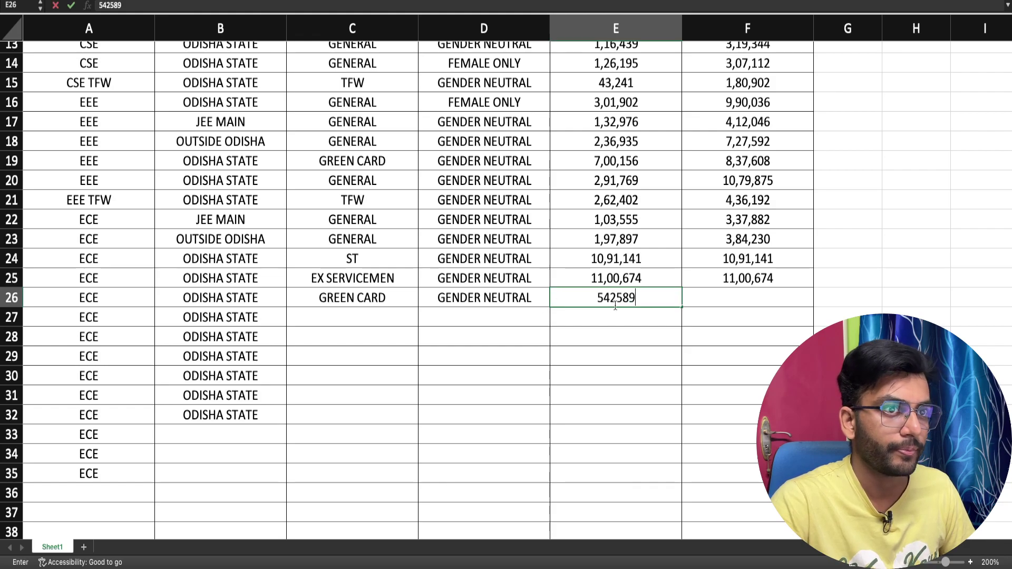
click(599, 297)
text(,)
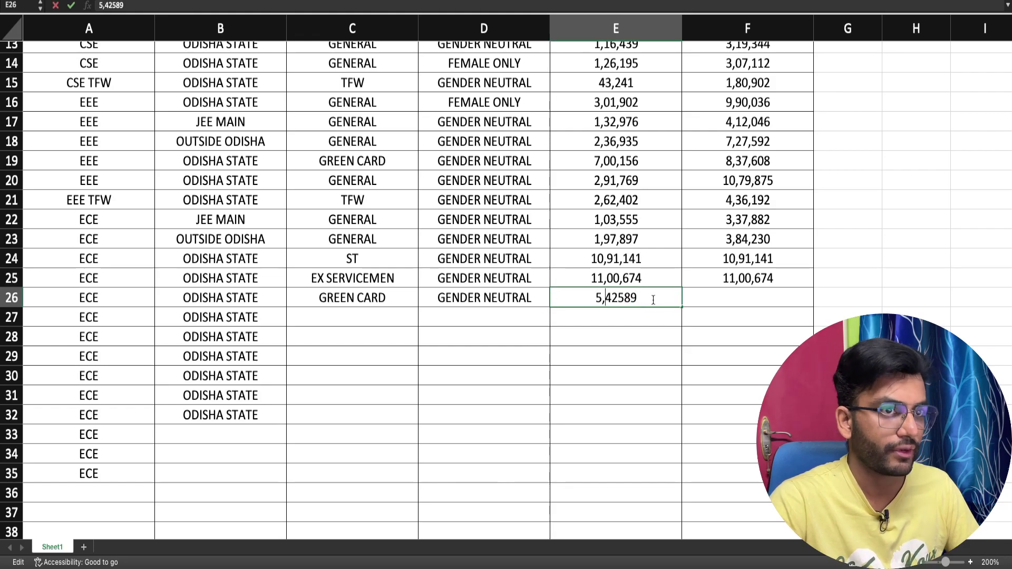
click(618, 298)
text(,)
click(718, 296)
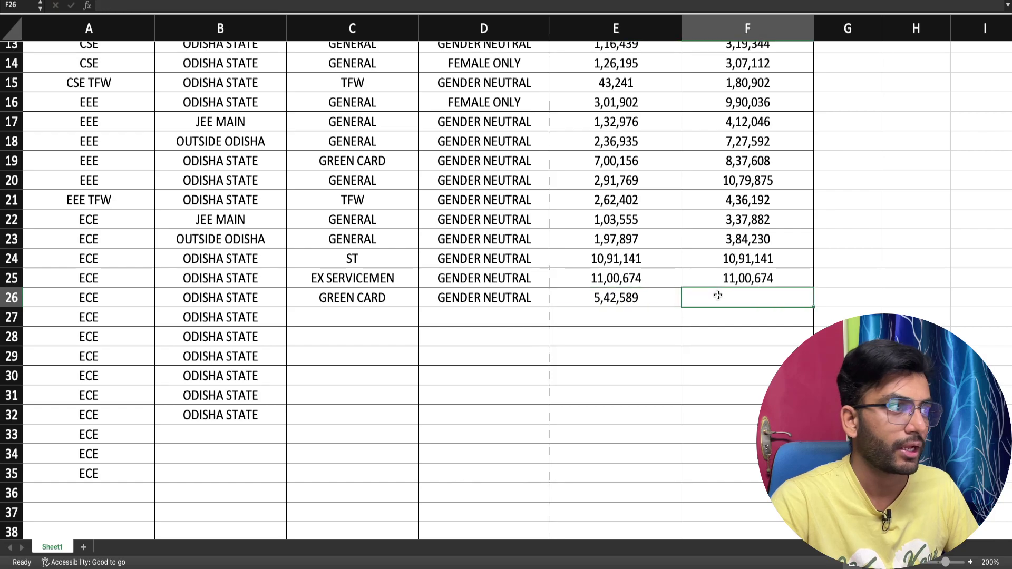
text(11)
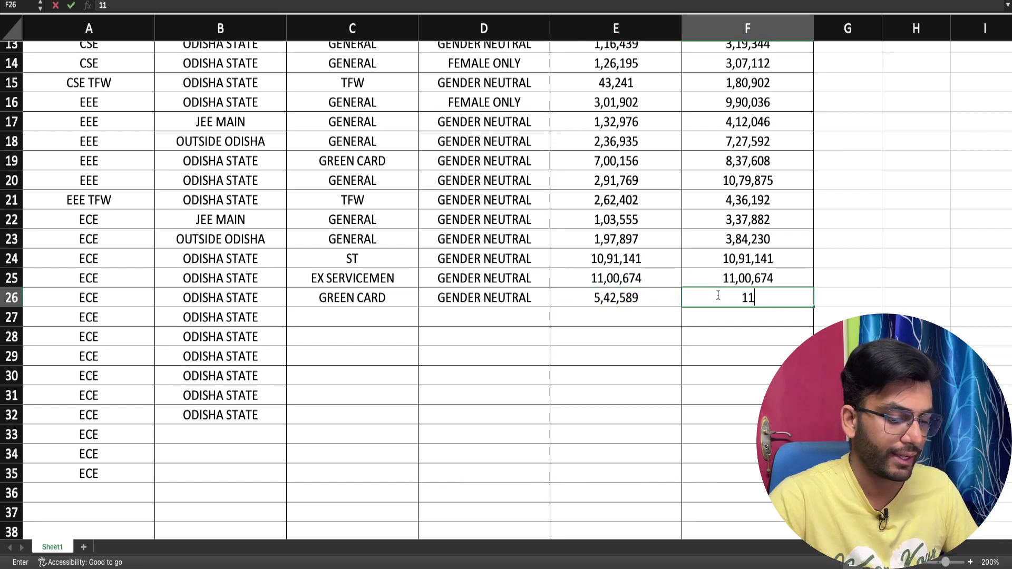
text(,28,008)
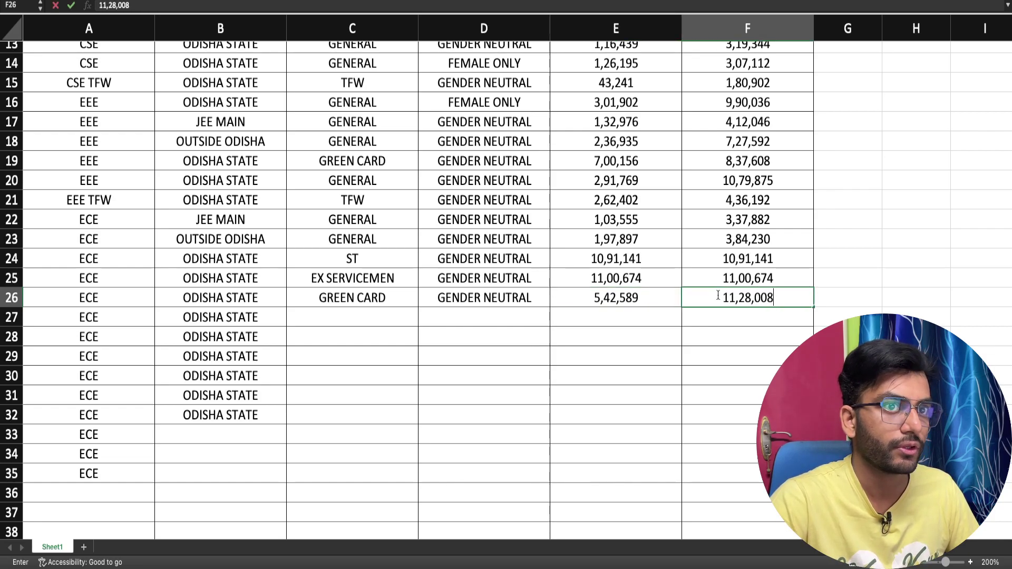
key(Return)
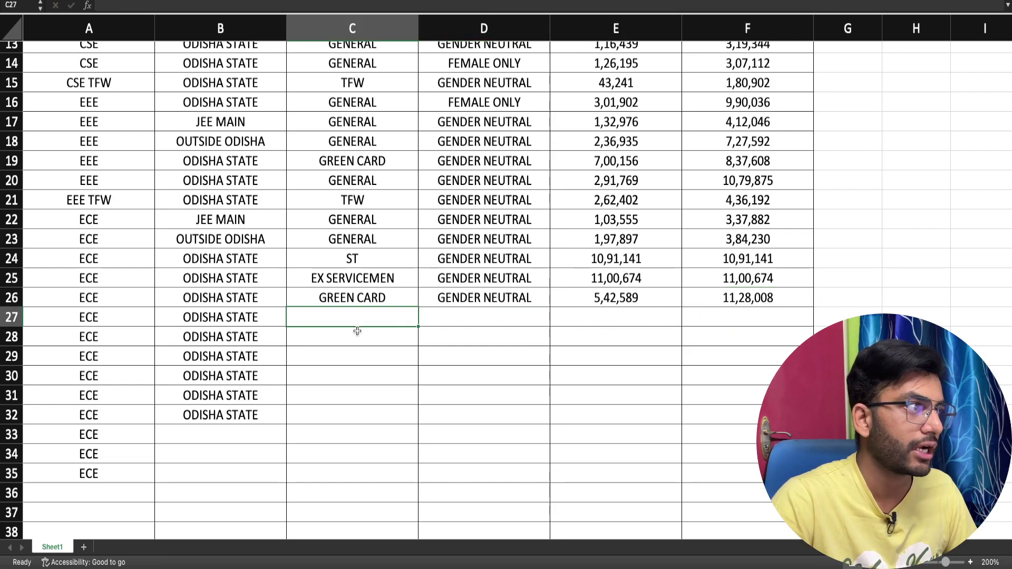
Set the category to GREEN CARD and the seat type to FEMALE ONLY for the ECE ODISHA STATE entry in row 27
text(GE)
key(BackSpace)
key(BackSpace)
text(R)
click(456, 322)
text(FE)
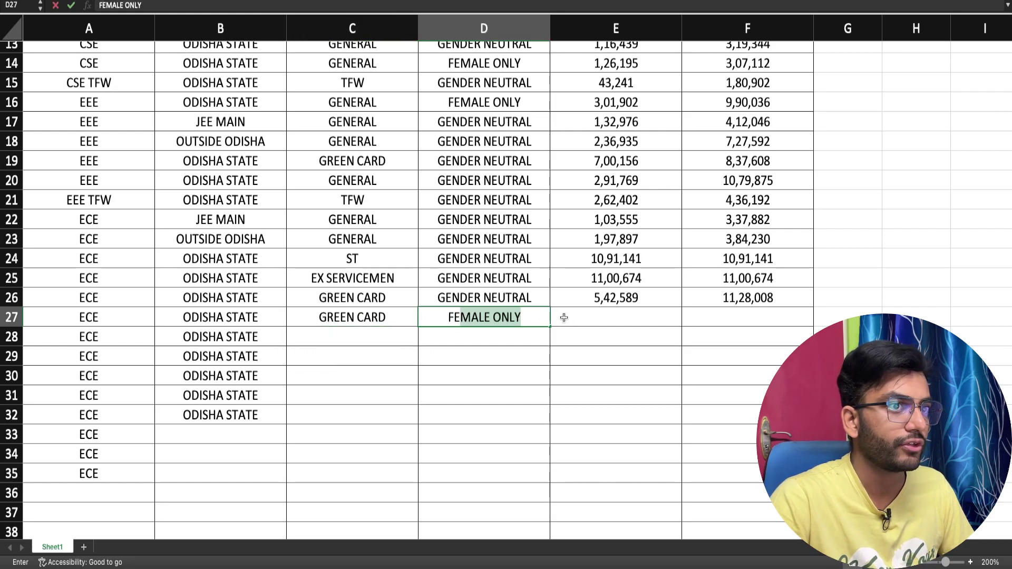
key(Tab)
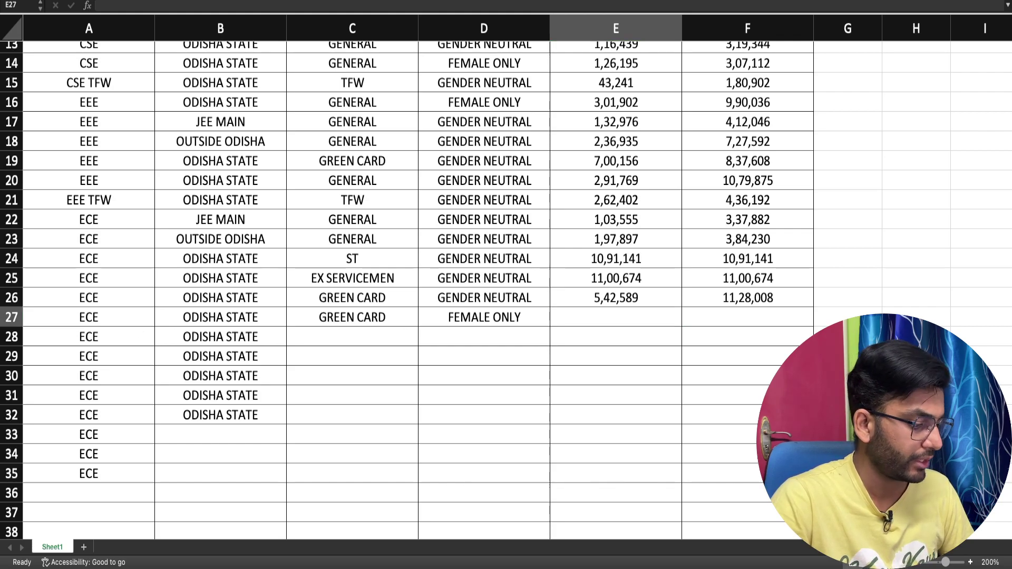
Enter 10,45,052 as the opening rank in E27 and copy it into F27 as the closing rank
click(621, 316)
text(1045052)
click(603, 317)
click(607, 316)
text(,)
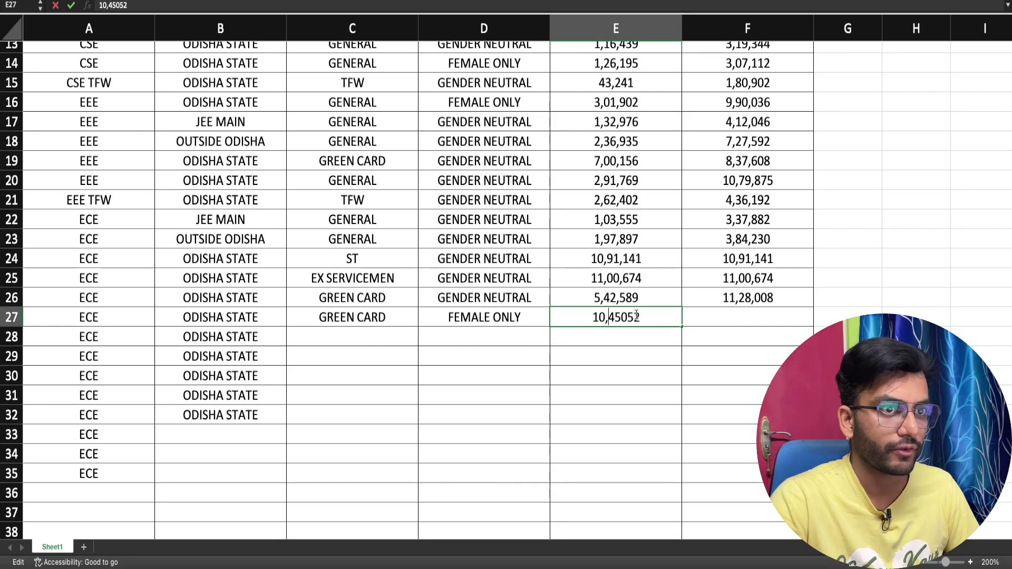
click(617, 317)
text(,)
key(Return)
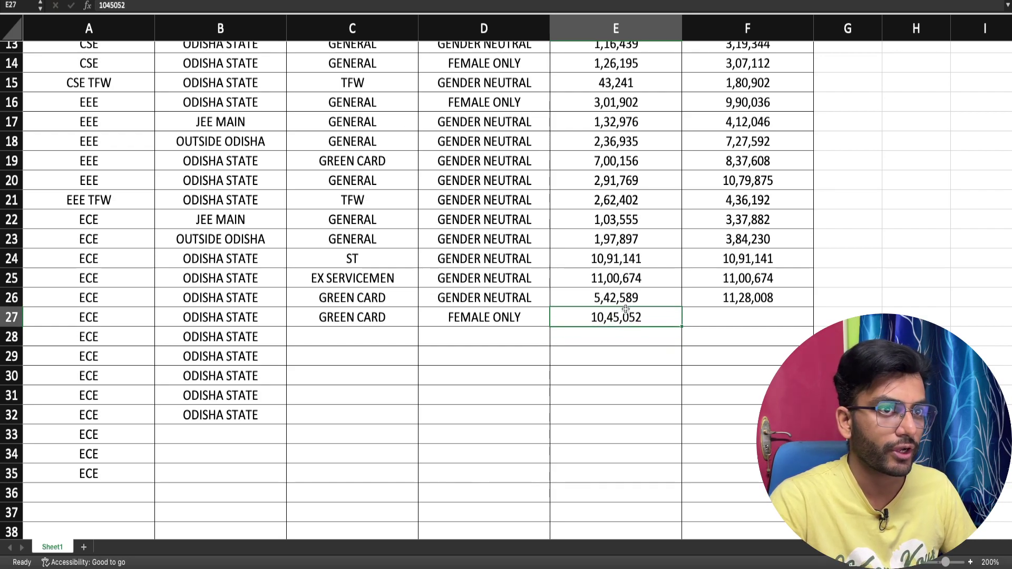
click(623, 313)
key(ctrl+c)
click(737, 319)
key(ctrl+v)
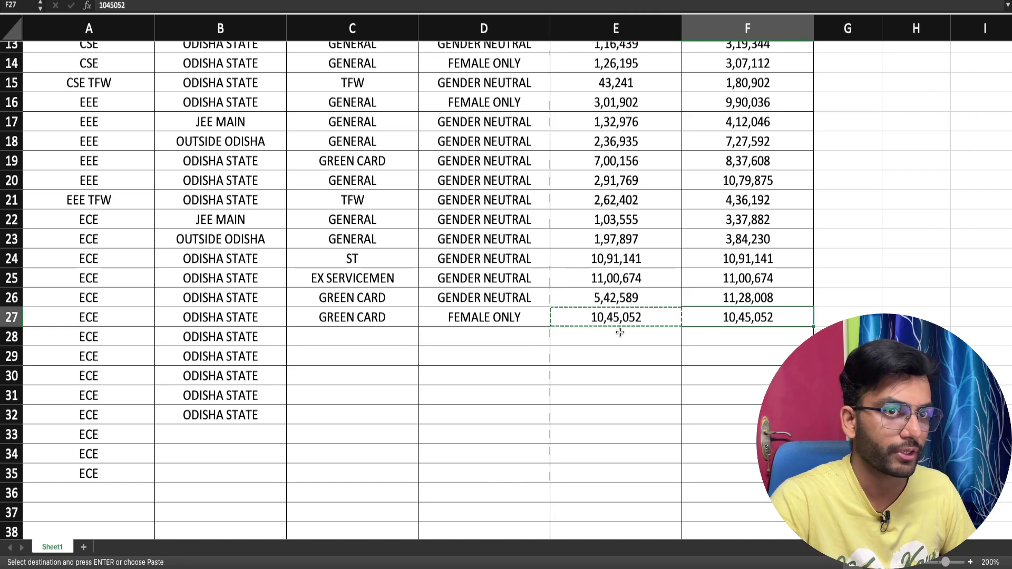
Set the category to GENERAL and the seat type to GENDER NEUTRAL for the ECE ODISHA STATE entry in row 28
click(352, 337)
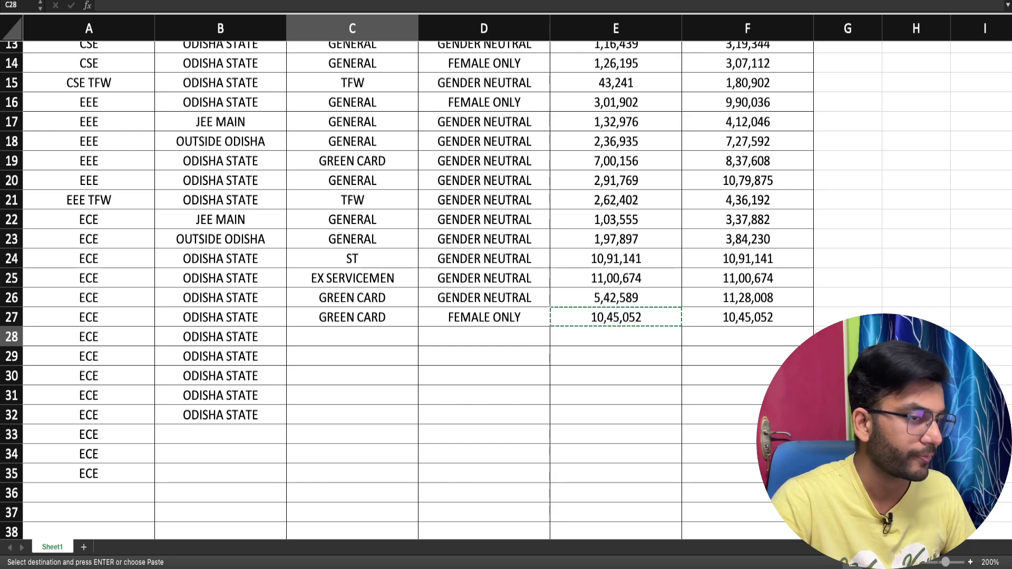
click(347, 333)
text(G)
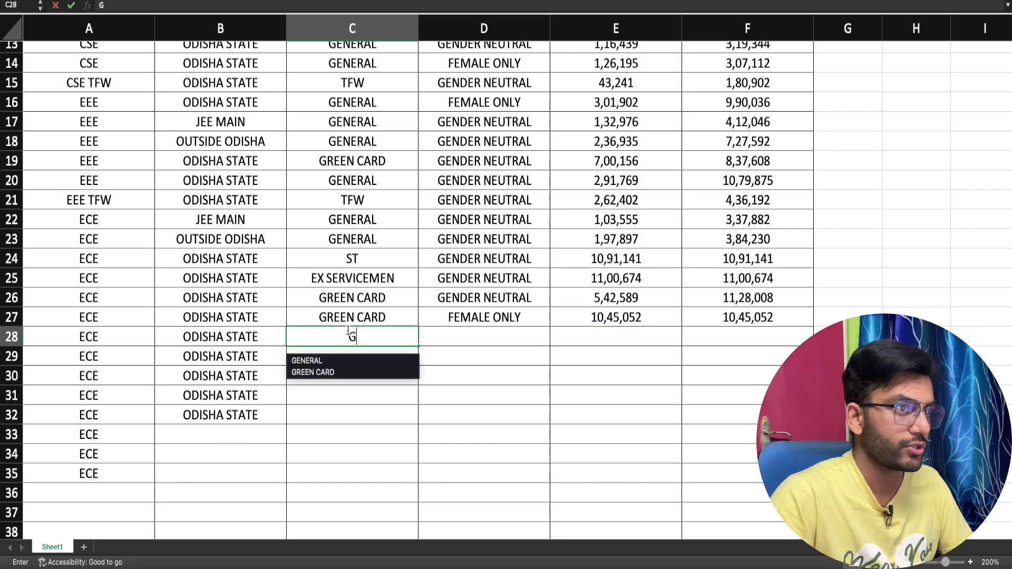
text(RE)
key(BackSpace)
key(BackSpace)
key(BackSpace)
text(EN)
key(Tab)
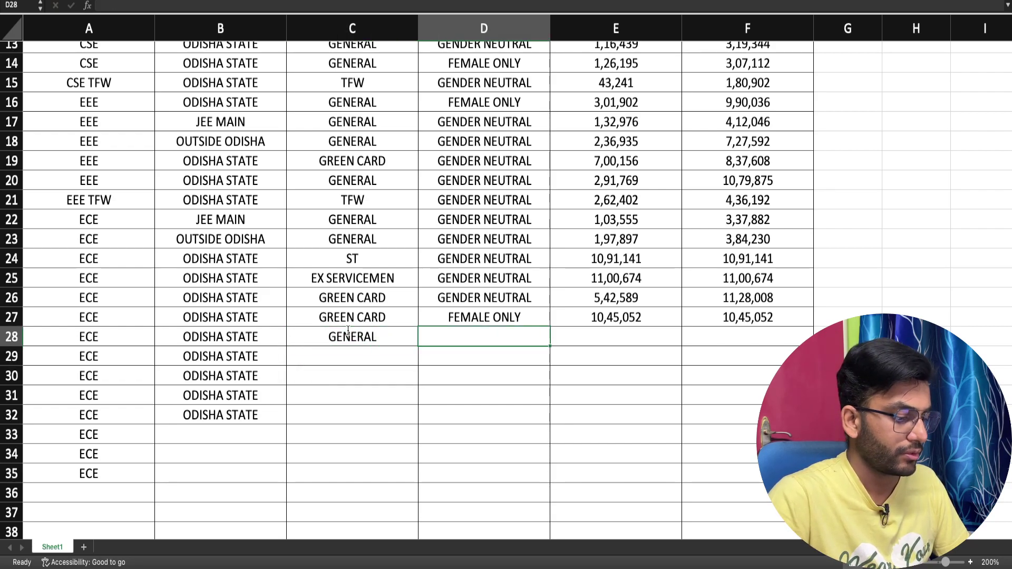
text(GENDER NEUTRAL)
key(Tab)
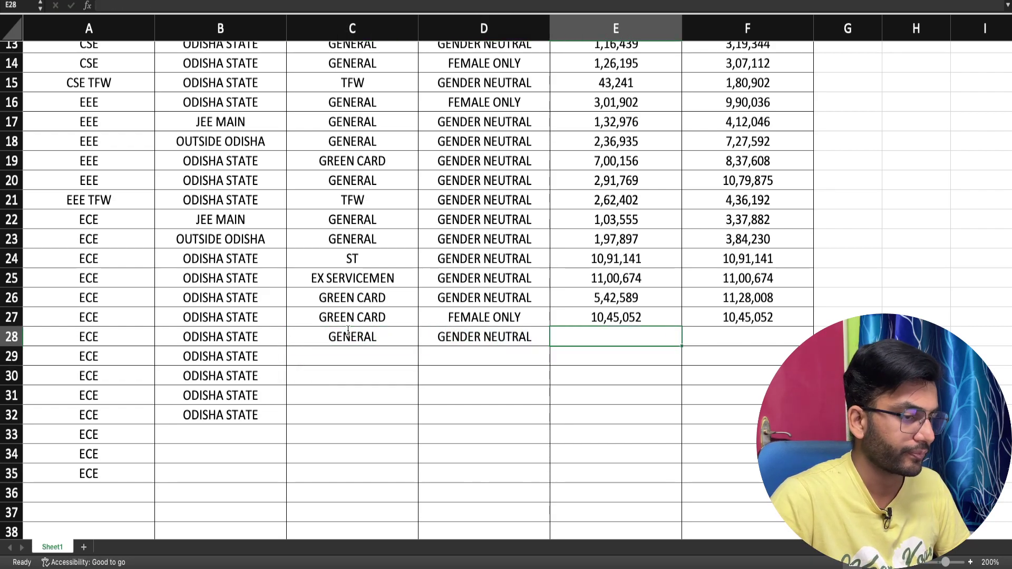
Enter 2,28,923 as the opening rank in E28 and 9,22,997 as the closing rank in F28
text(228923)
click(605, 337)
text(,)
click(739, 343)
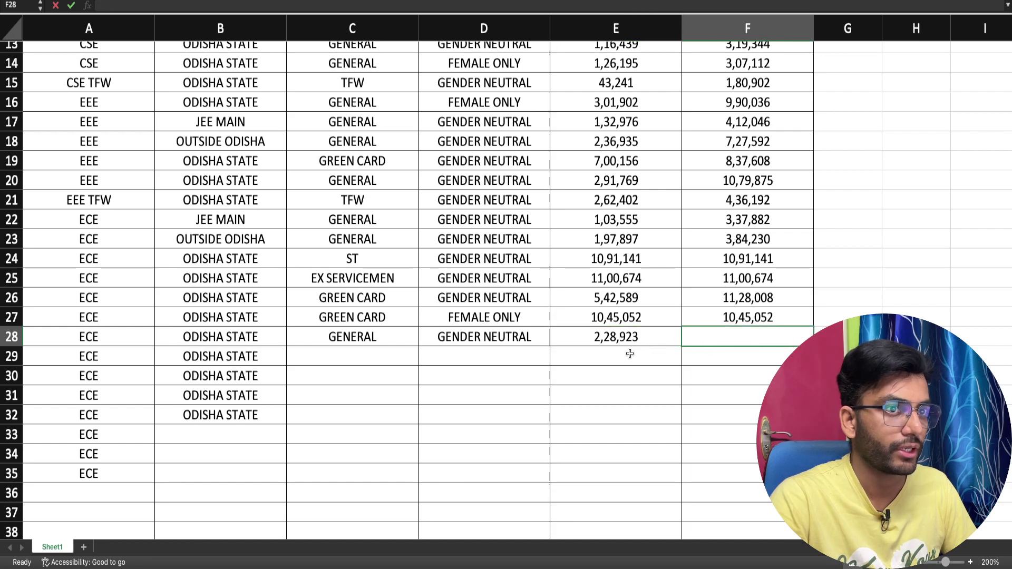
scroll(630, 353, down, 1)
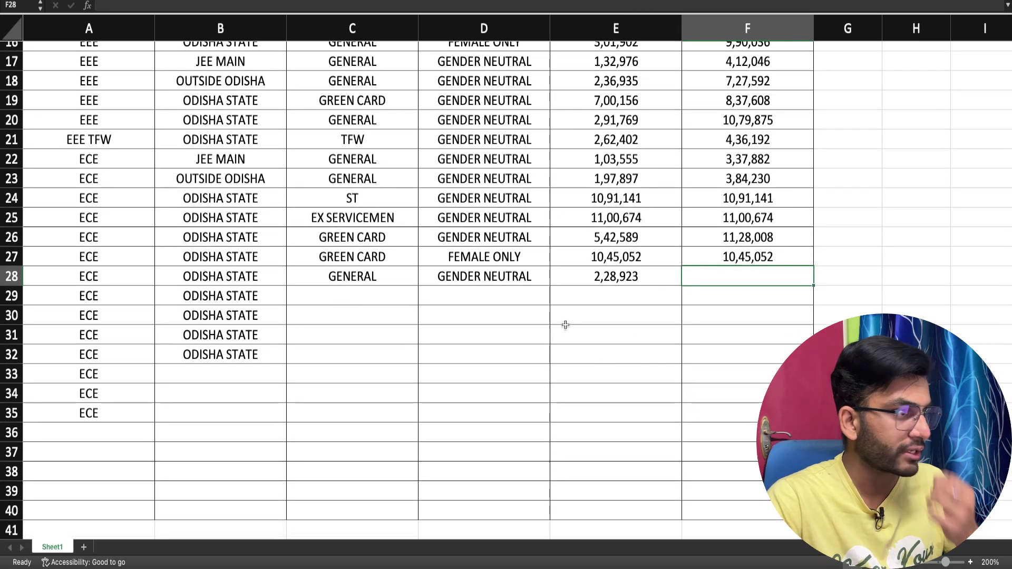
text(9,22,)
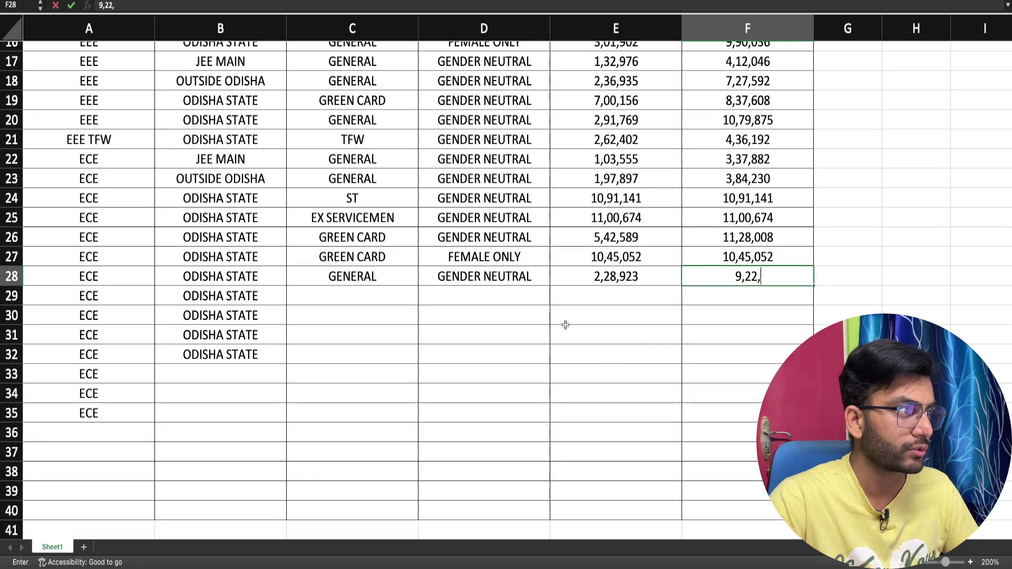
text(997)
key(Return)
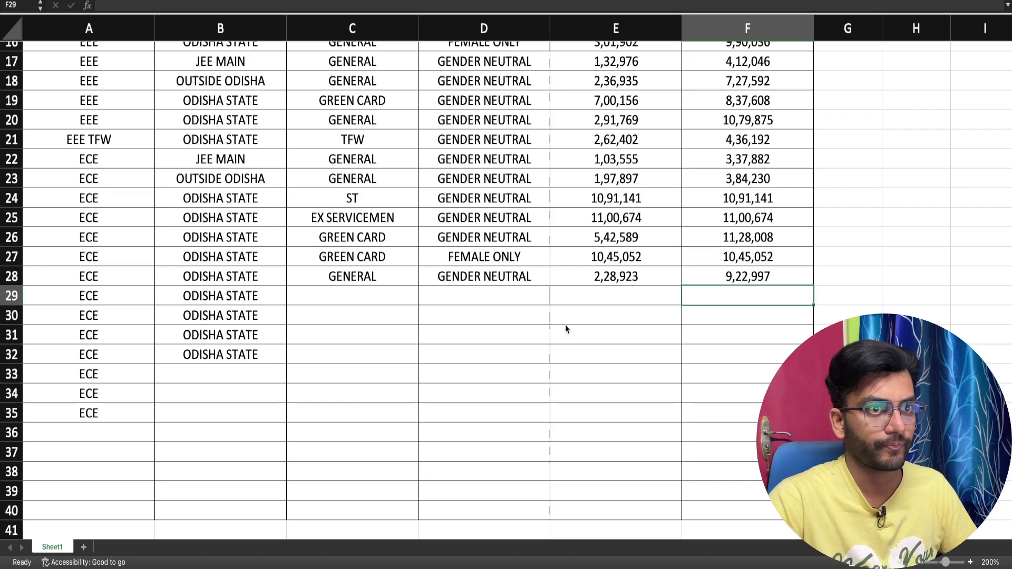
Set the category to GENERAL and the seat type to FEMALE ONLY for the ECE ODISHA STATE entry in row 29
click(357, 298)
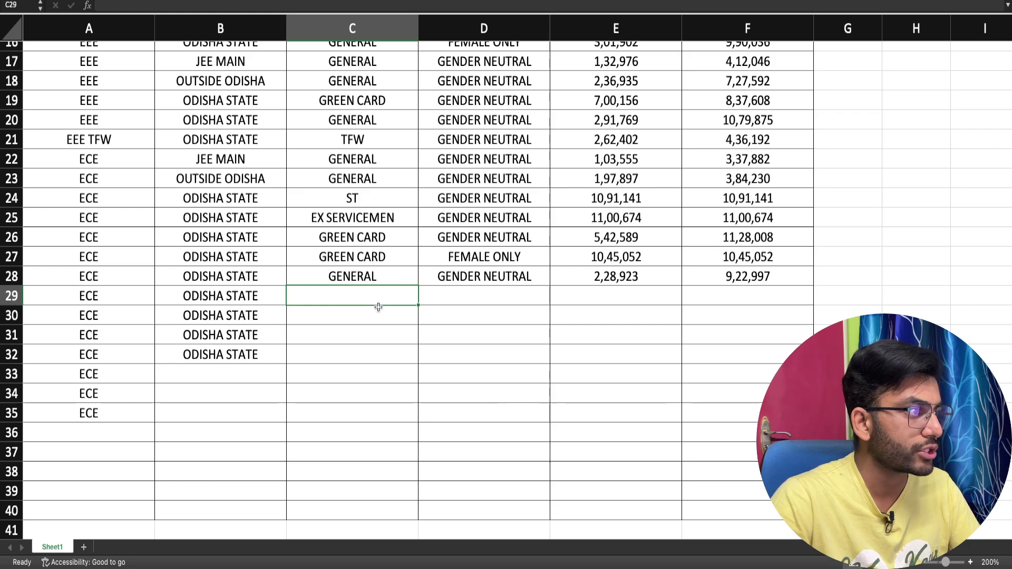
text(G)
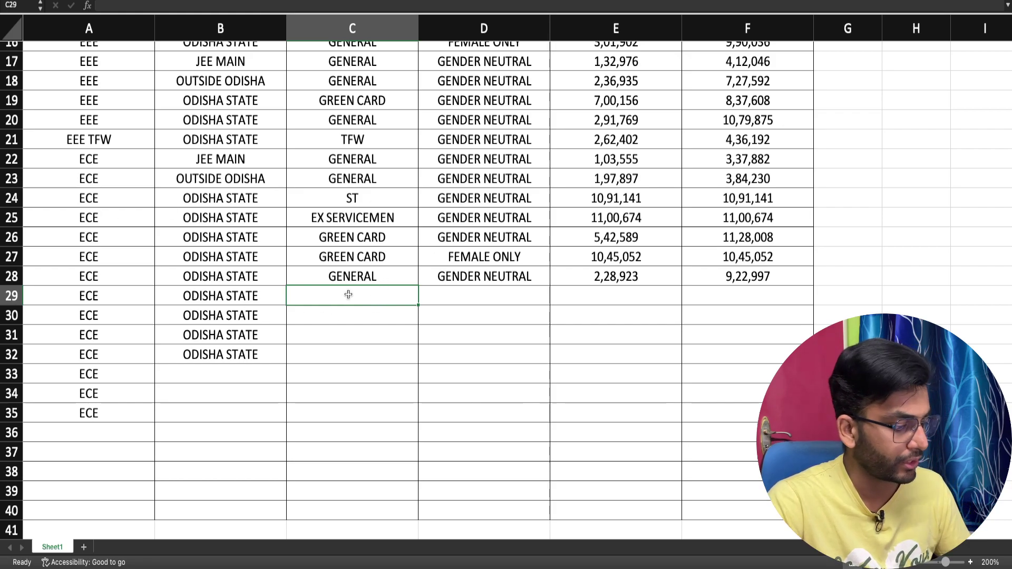
text(E)
click(481, 296)
text(F)
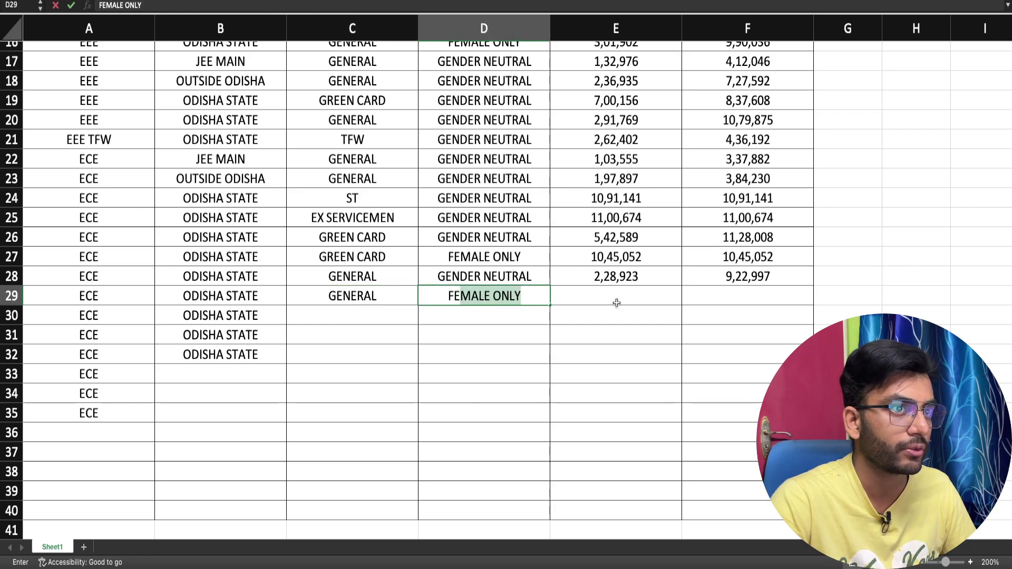
click(606, 296)
key(Escape)
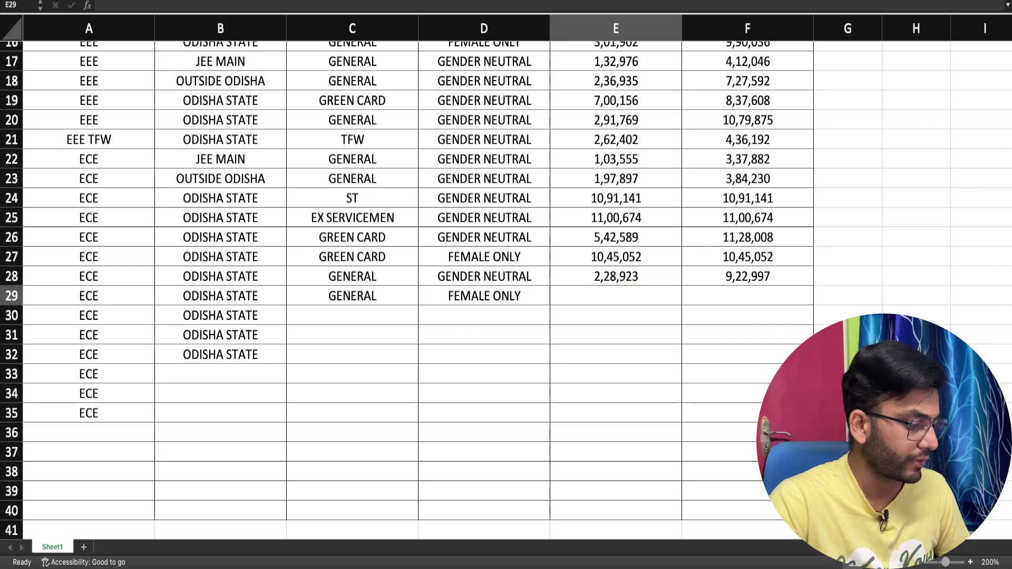
Enter 2,45,471 as the opening rank in E29 for the ECE GENERAL FEMALE ONLY entry
click(615, 297)
text(245471)
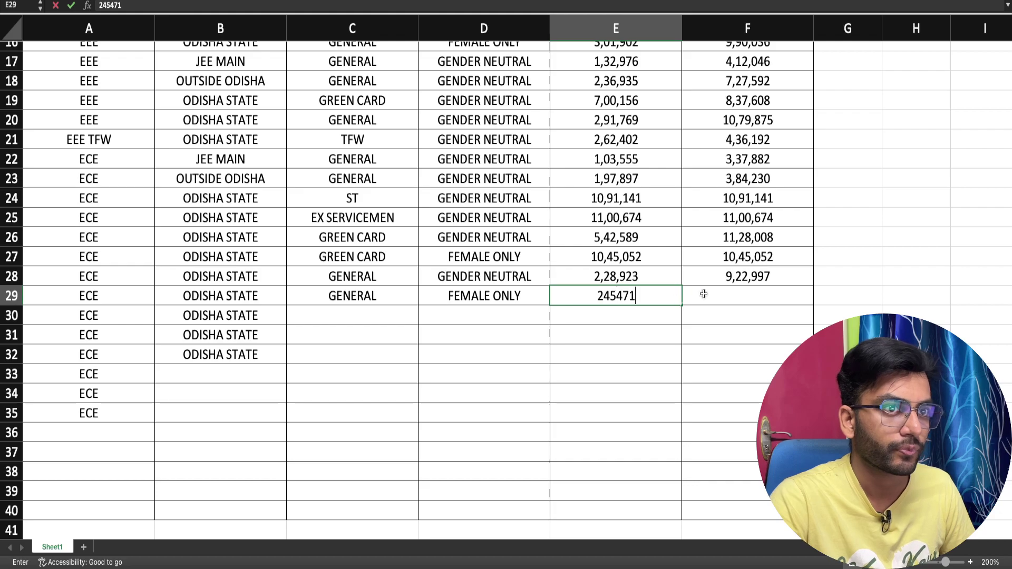
click(602, 297)
text(,)
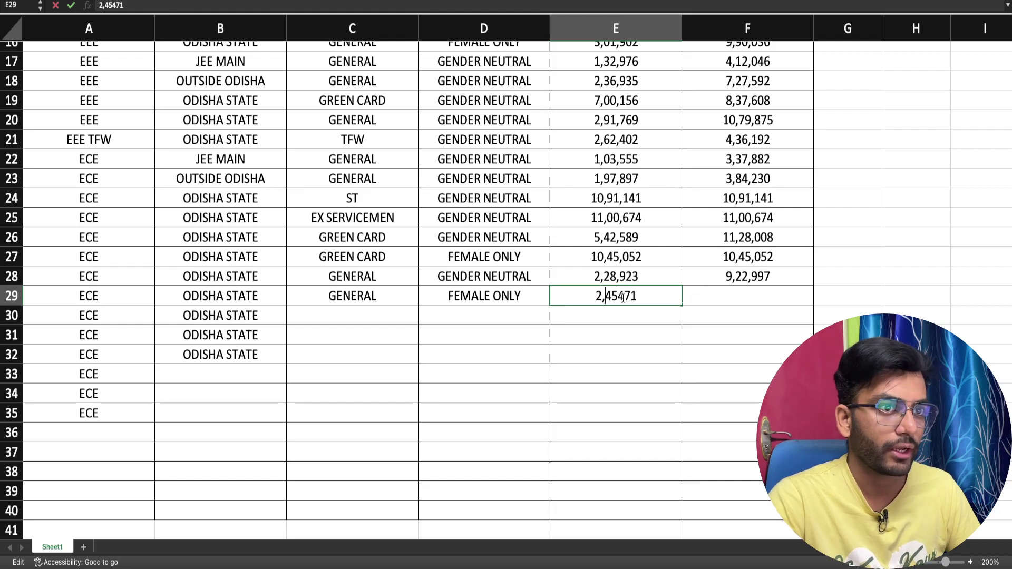
click(619, 296)
text(,)
key(Return)
click(632, 298)
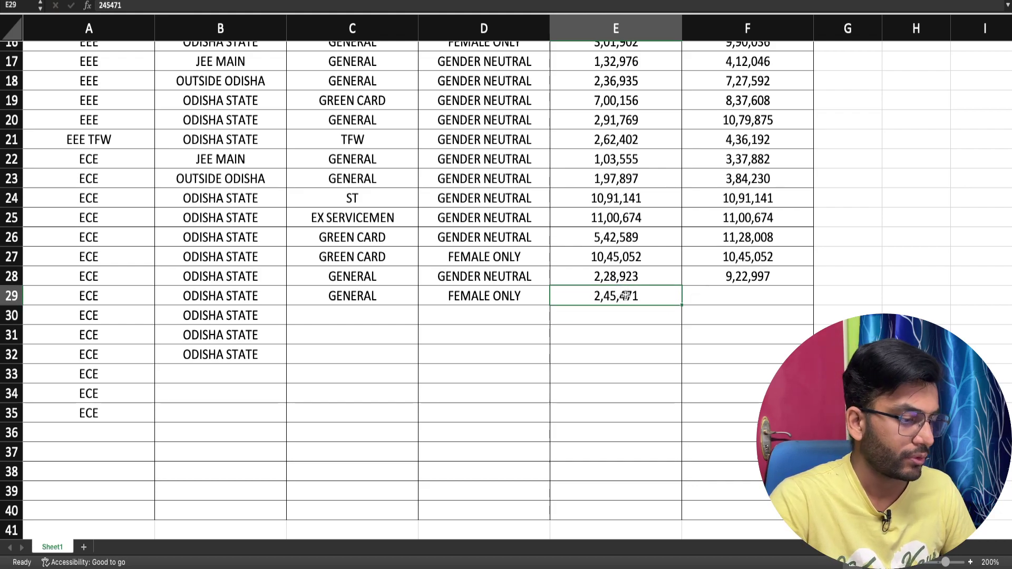
Copy the opening rank in E29 into the closing rank cell F29
key(ctrl+c)
click(707, 295)
key(ctrl+v)
click(378, 317)
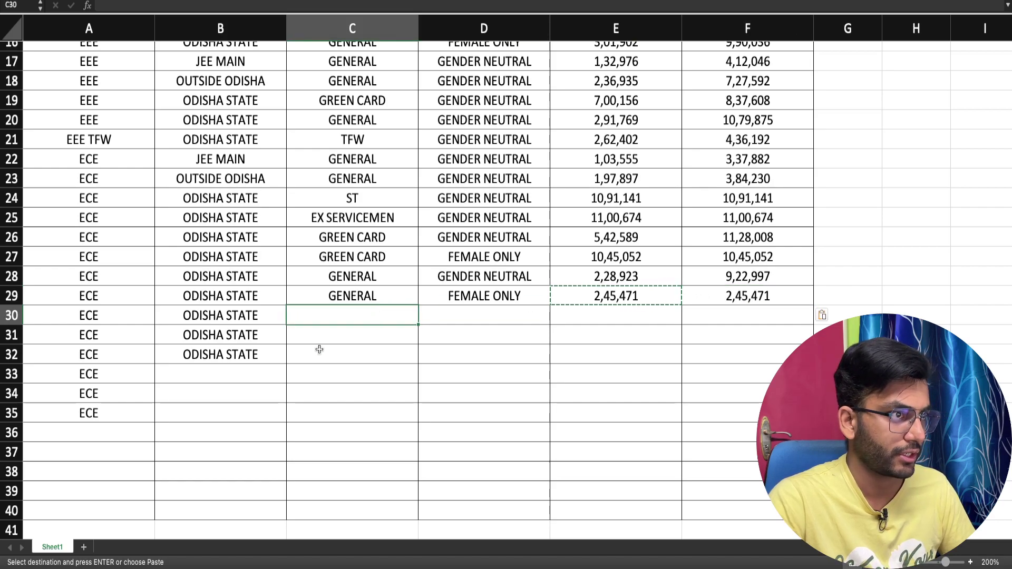
Enter 7,39,229 as the closing rank in F29 for the ECE GENERAL FEMALE ONLY entry
click(707, 293)
text(7)
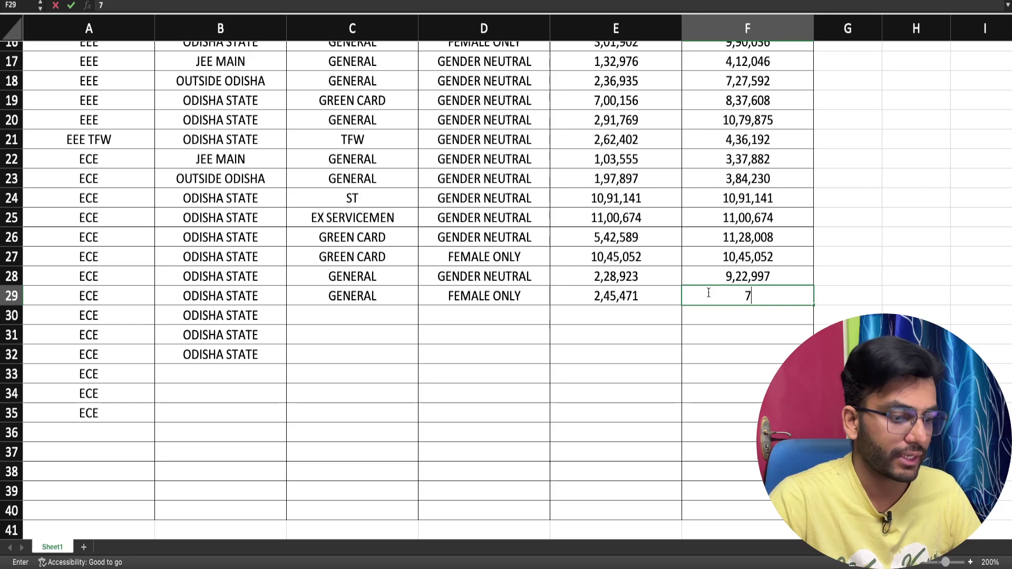
text(,39,)
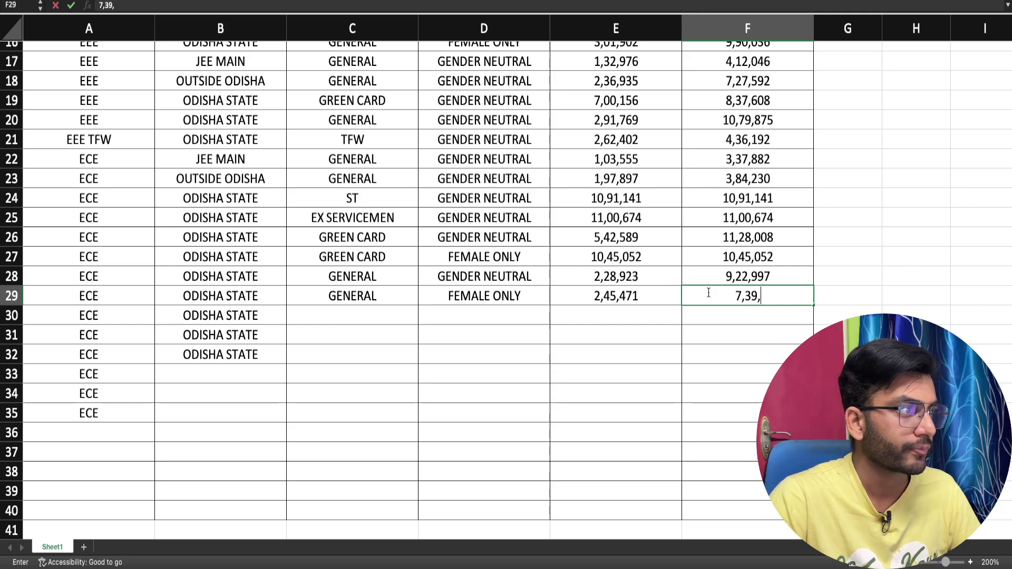
text(229)
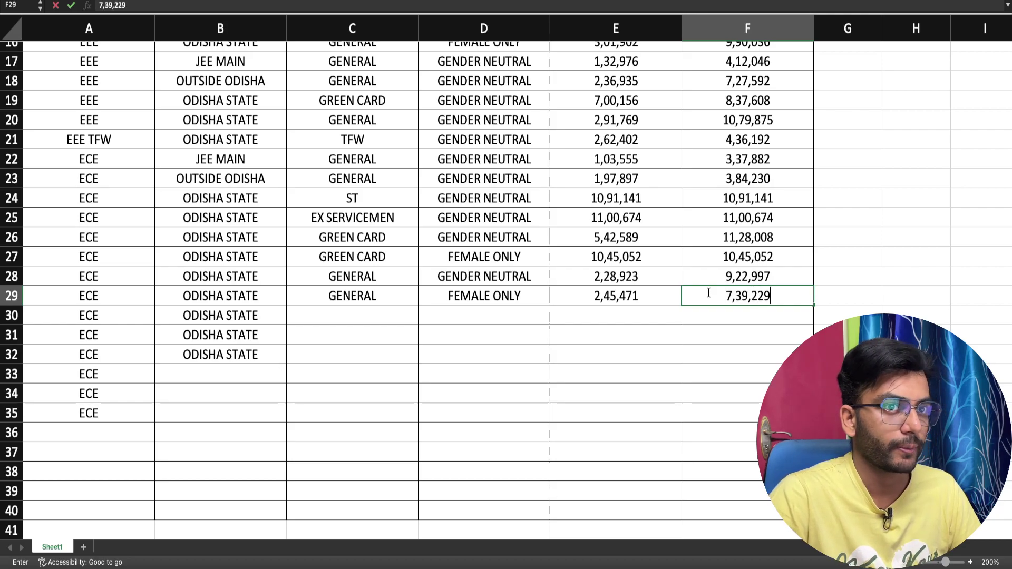
key(Return)
Set the category to SC for the ECE ODISHA STATE entry in row 30
key(Left)
key(Left)
key(Left)
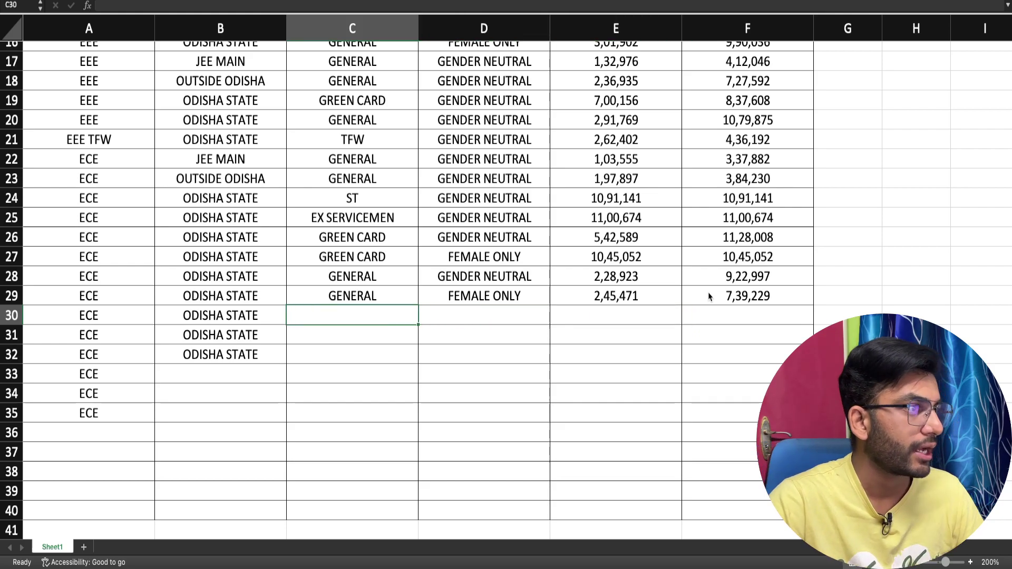
text(SC)
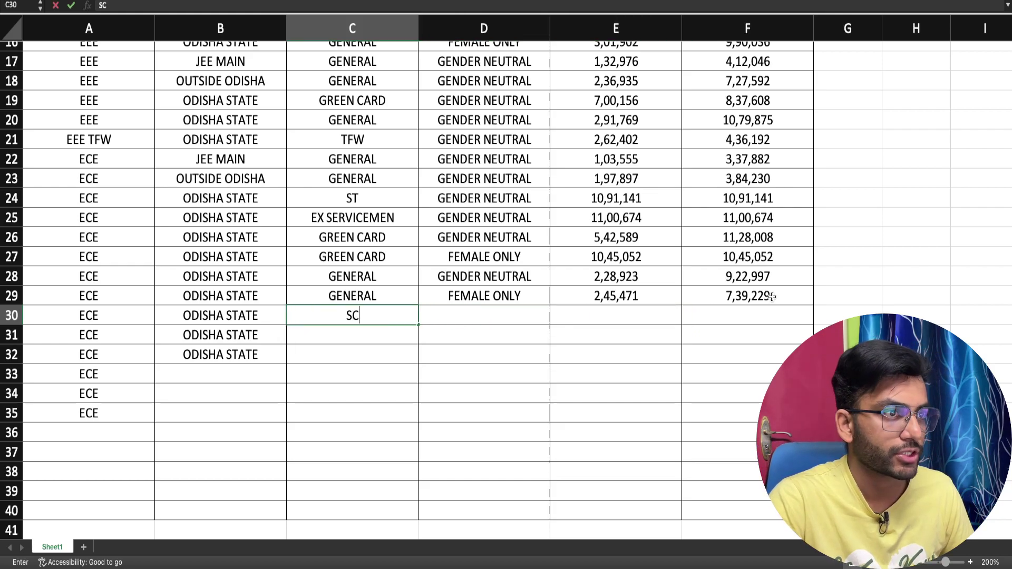
click(477, 313)
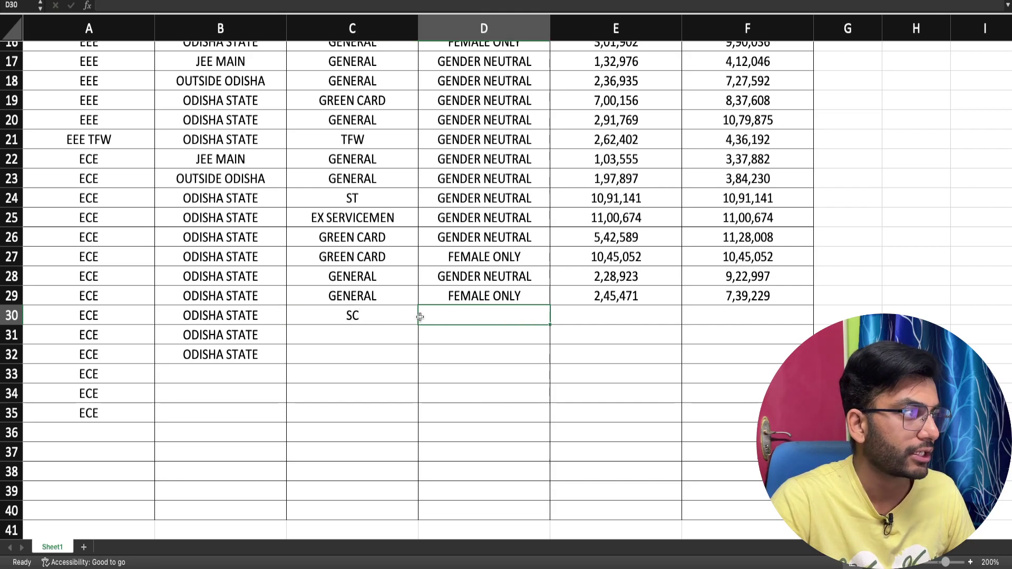
Clear the surplus ECE and ODISHA STATE entries from row 32 downward
click(238, 358)
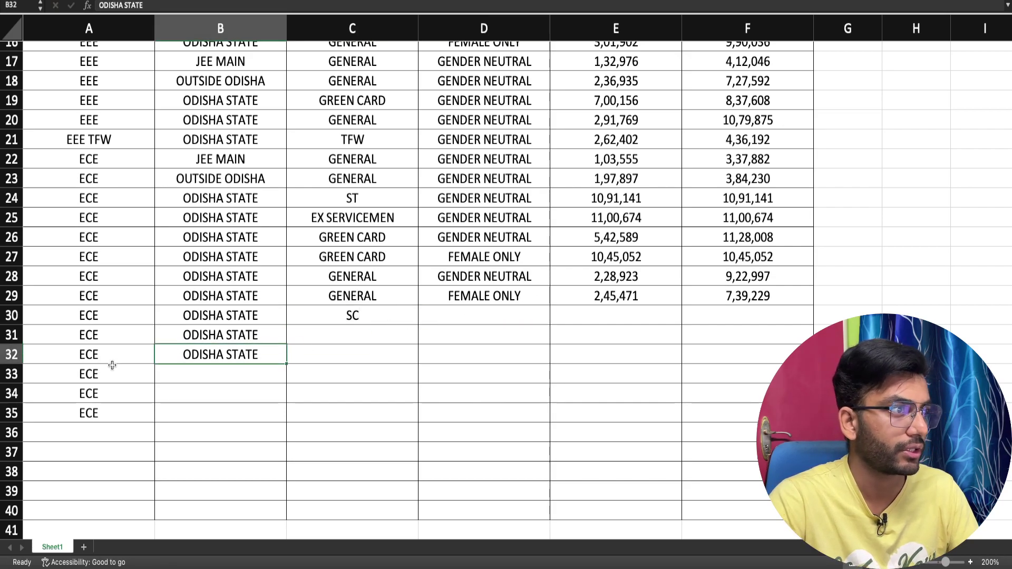
drag(112, 364, 241, 427)
key(Delete)
click(307, 334)
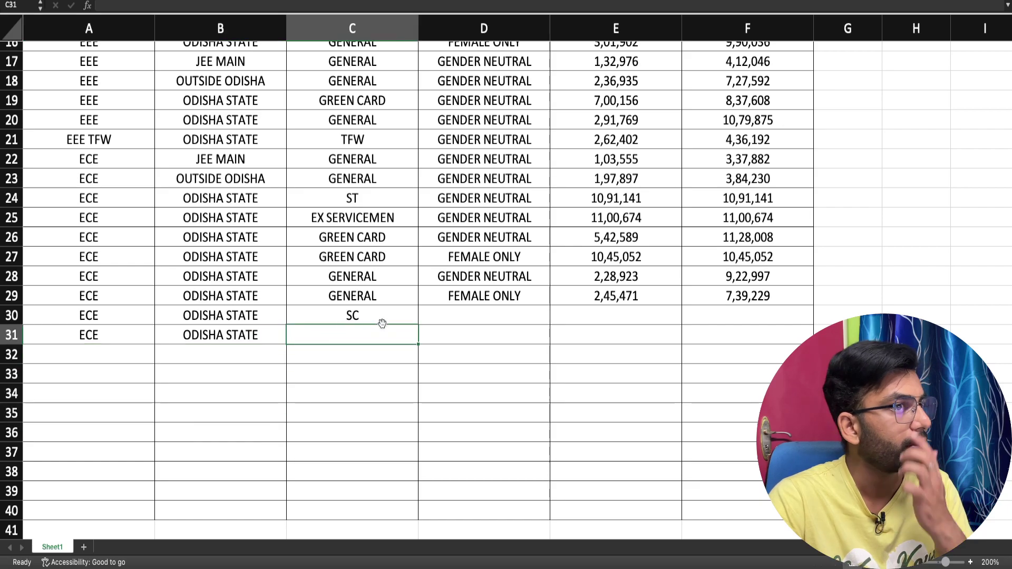
Set the seat type to GENDER NEUTRAL for the ECE SC entry in row 30
click(463, 317)
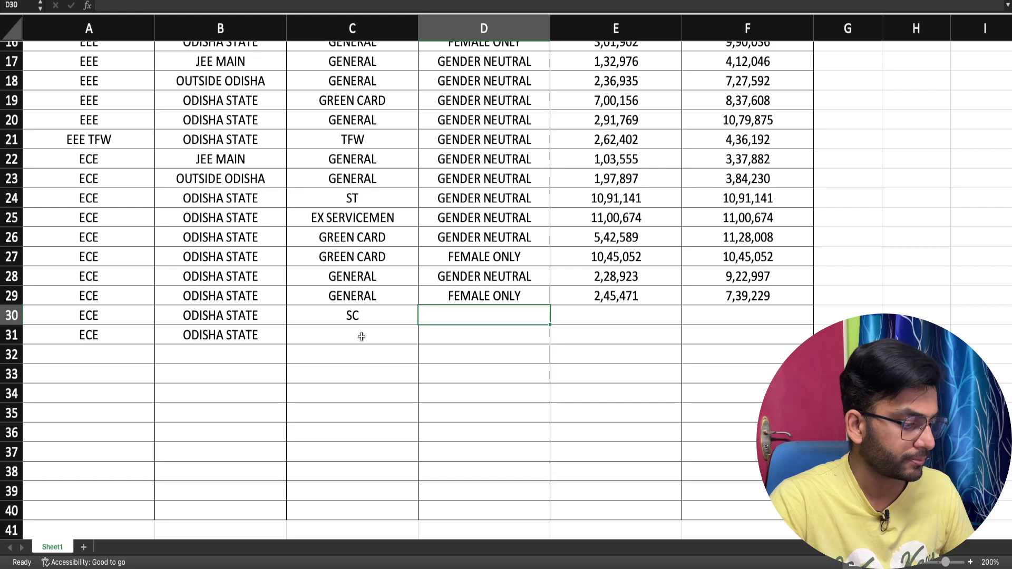
text(GE)
key(Tab)
click(364, 198)
click(500, 202)
Enter 10,74,483 as the opening rank in E30 and copy it into F30 as the closing rank
click(605, 318)
scroll(579, 340, down, 1)
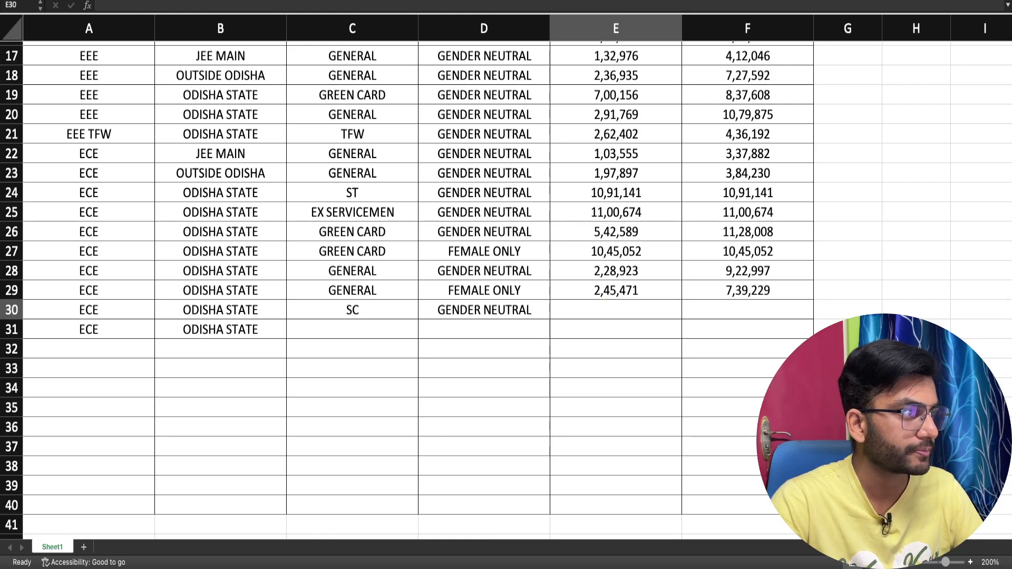
double_click(629, 315)
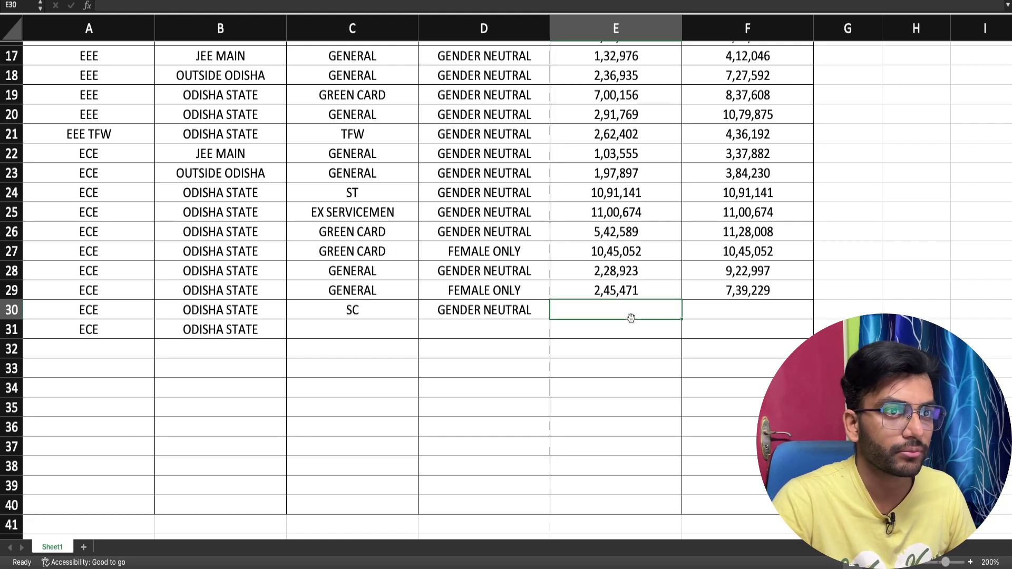
text(1074483)
click(601, 311)
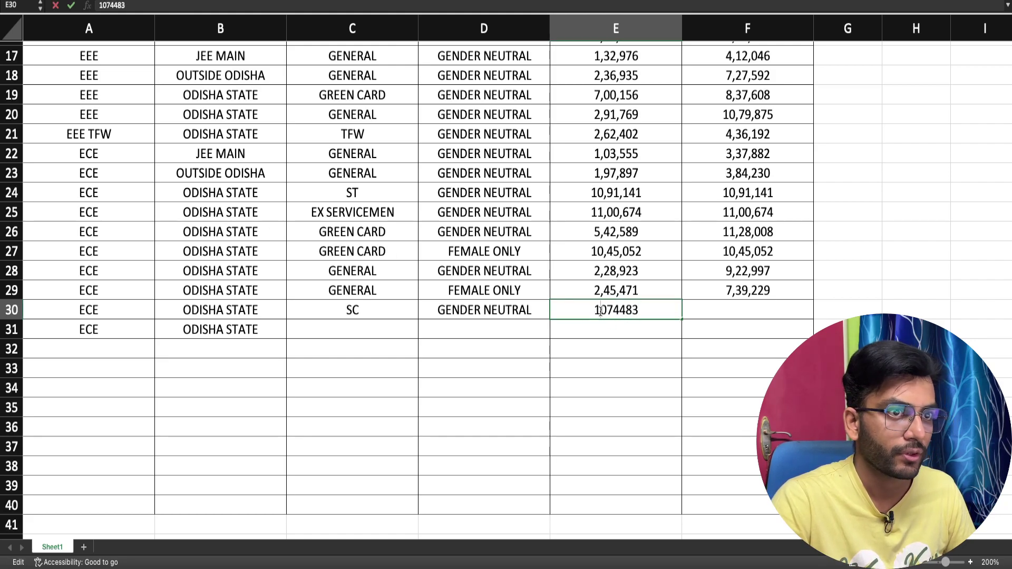
text(,)
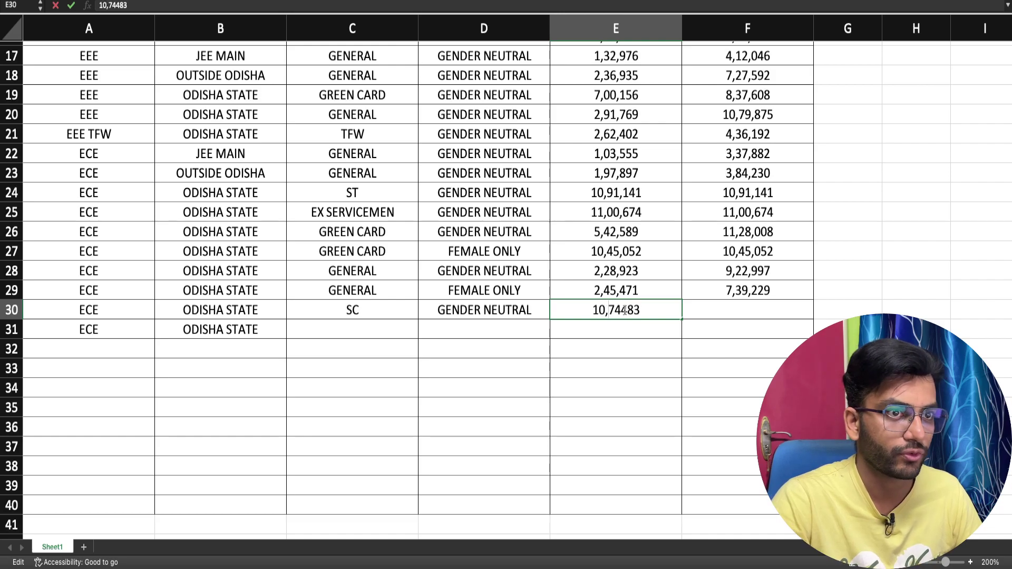
click(587, 330)
click(596, 315)
key(ctrl+c)
click(699, 312)
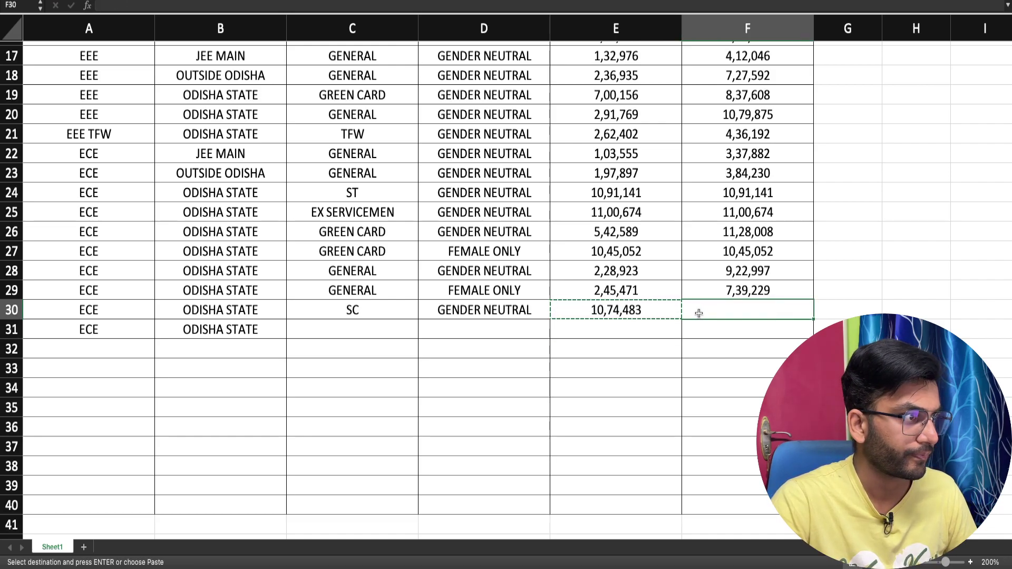
key(ctrl+v)
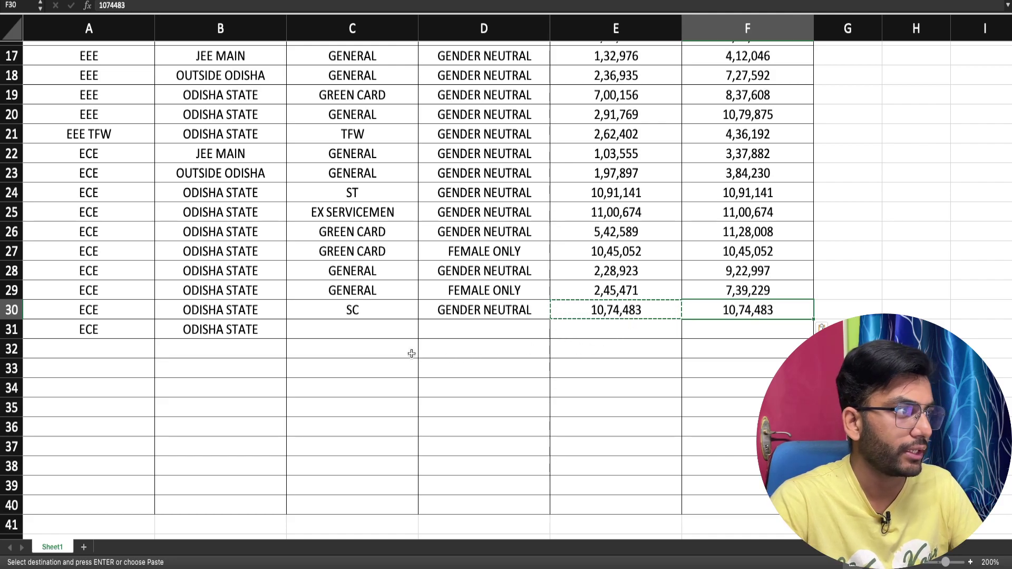
Change the branch in A31 to ECE TFW
click(610, 340)
click(364, 336)
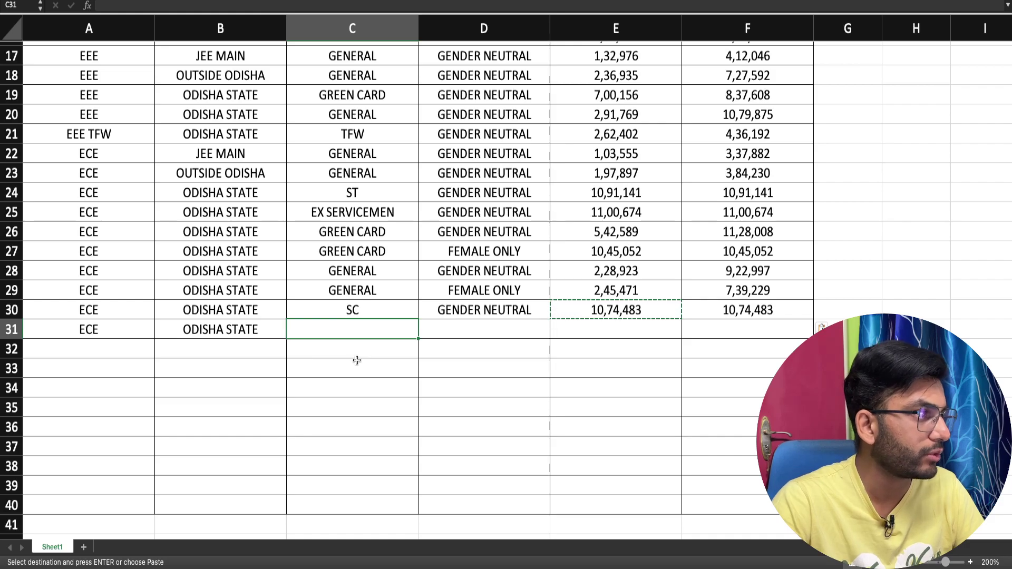
double_click(139, 328)
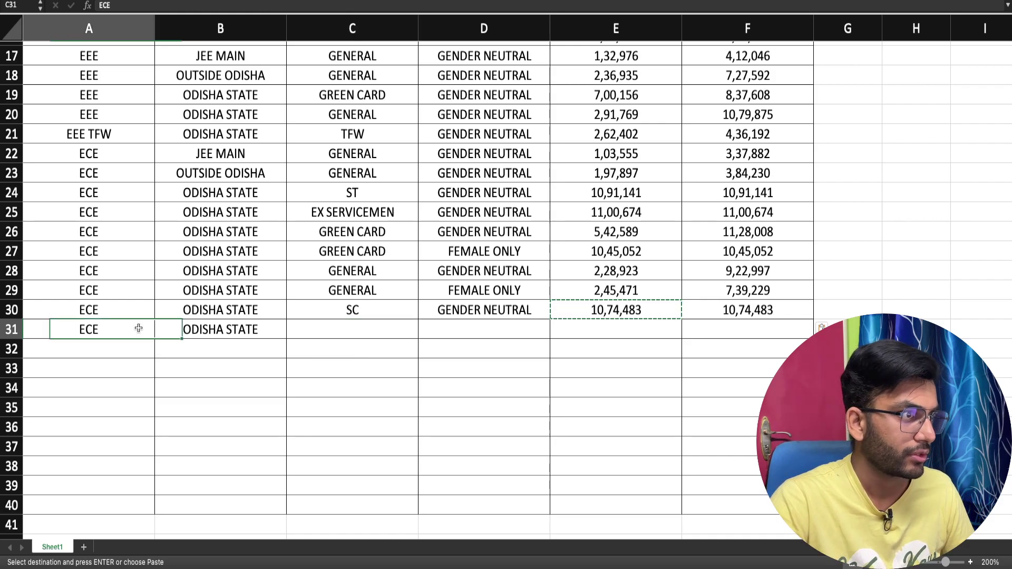
text(F)
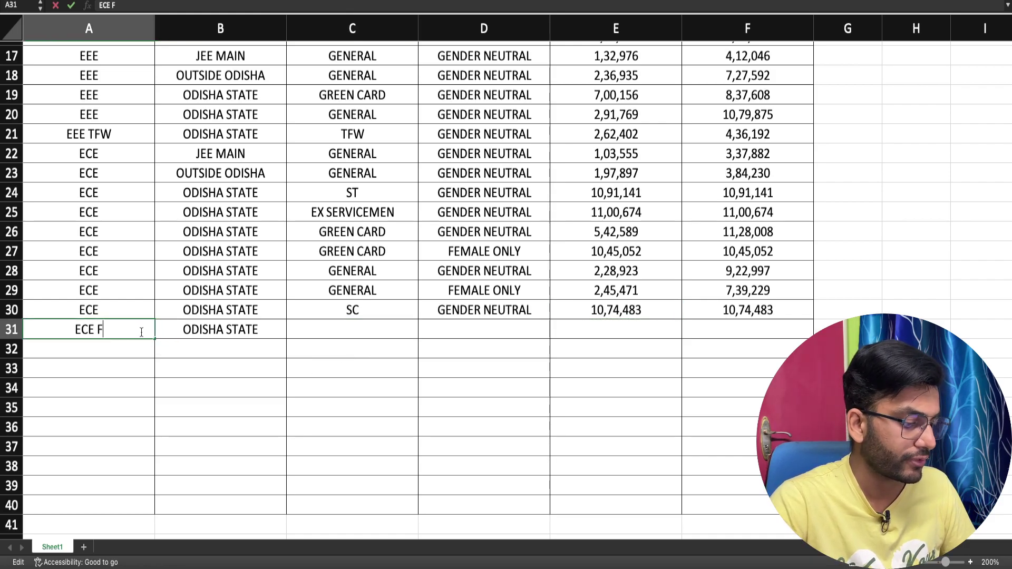
key(BackSpace)
text(TFW)
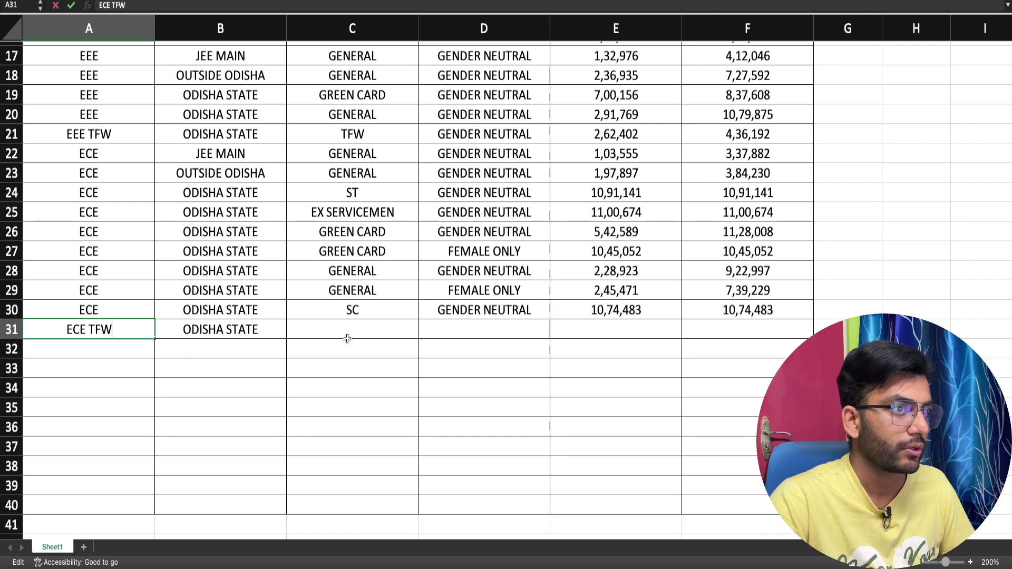
Set the category to TFW and the seat type to GENDER NEUTRAL for the ECE TFW entry in row 31
click(347, 338)
text(T)
click(460, 328)
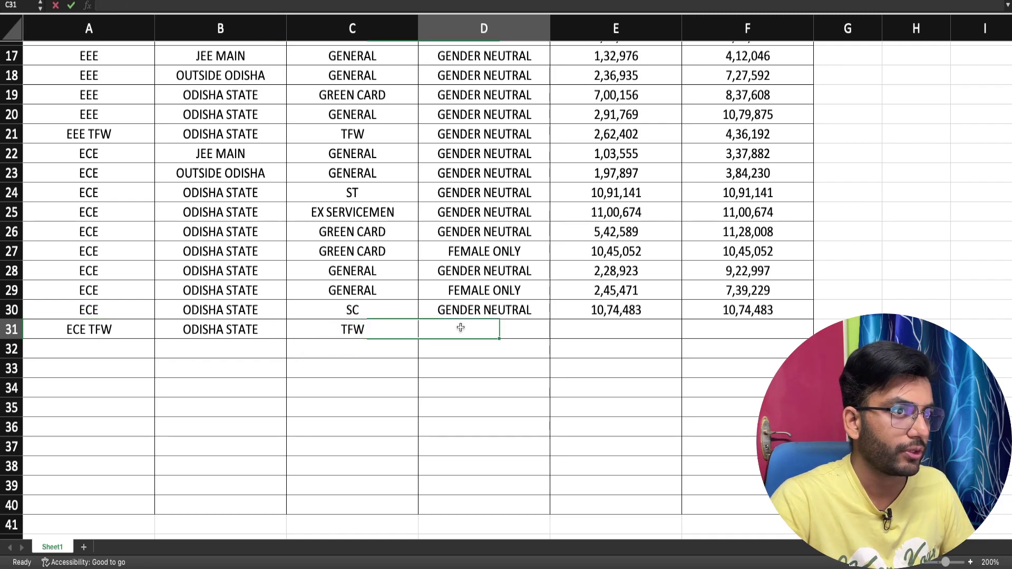
text(GE)
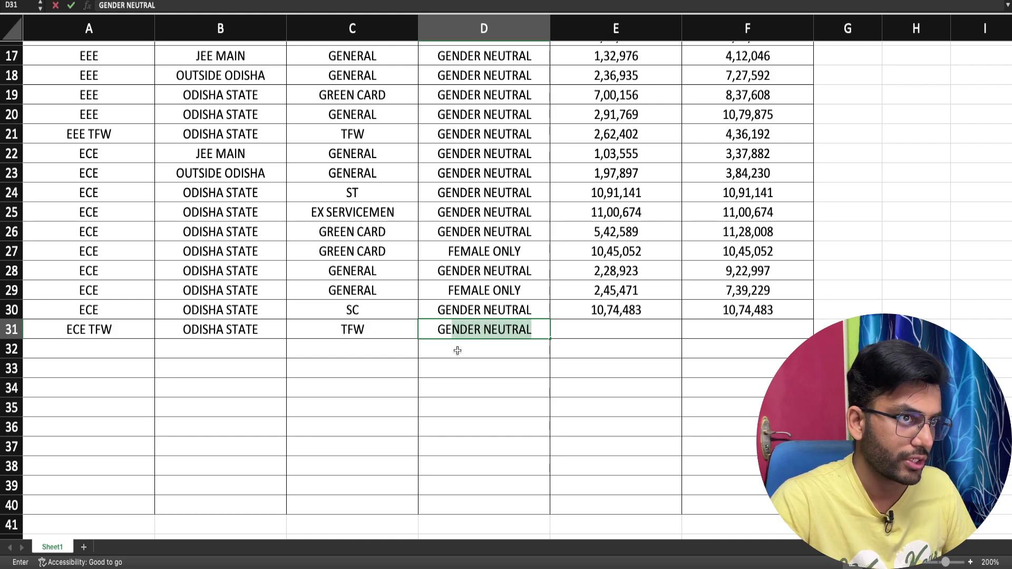
Enter 1,81,380 as the opening rank in E31 for the ECE TFW entry
click(594, 328)
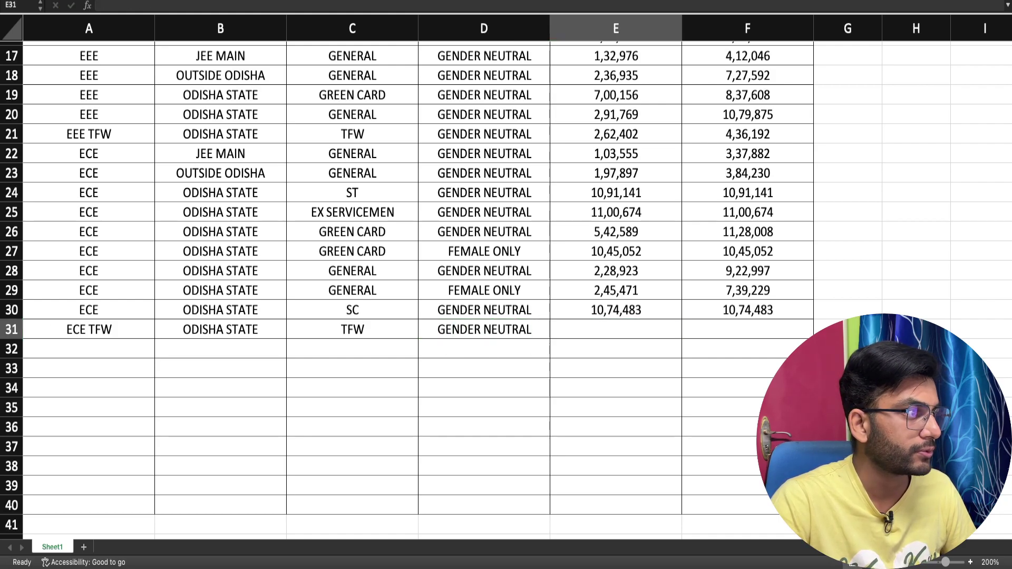
click(600, 327)
text(181380)
click(604, 330)
text(,)
click(618, 329)
text(,)
key(Return)
click(617, 335)
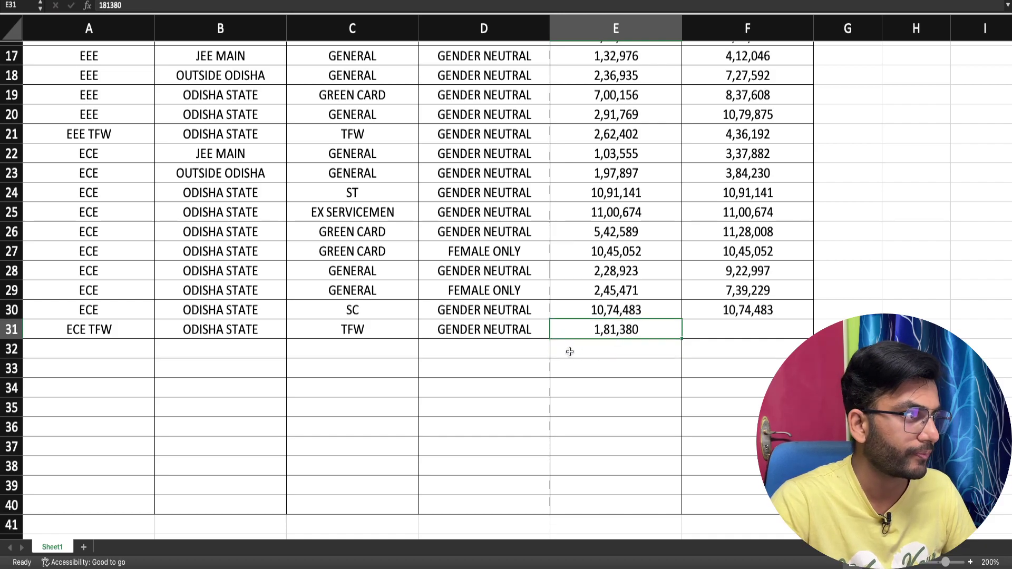
Enter 3,36,736 as the closing rank in F31 for the ECE TFW entry
click(701, 328)
text(3)
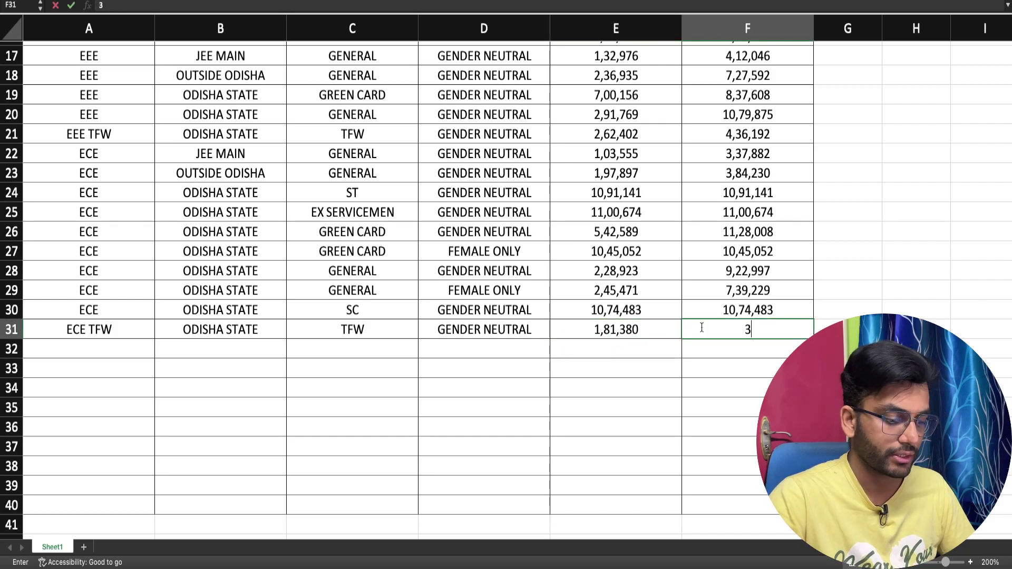
text(,36,736)
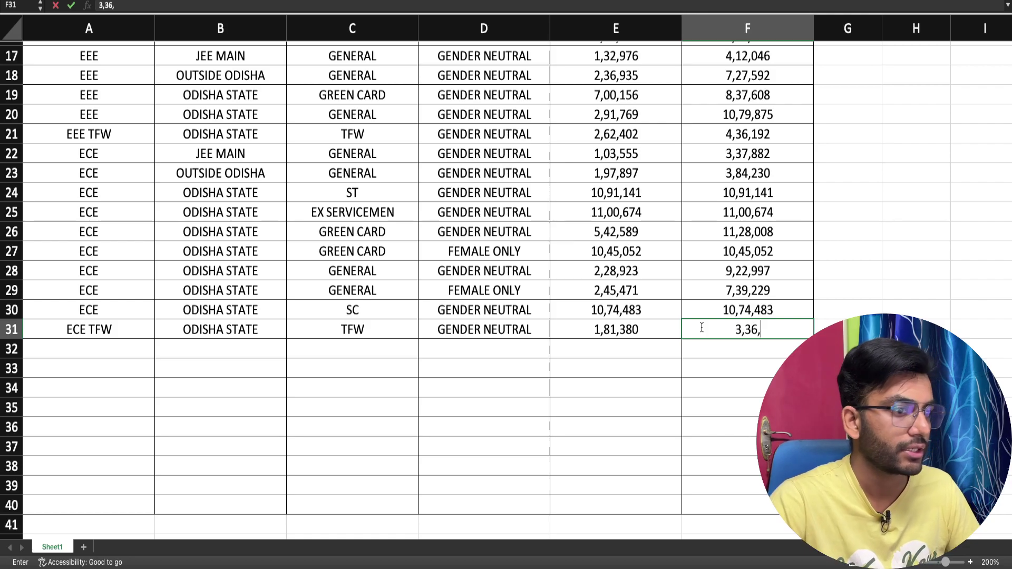
key(Return)
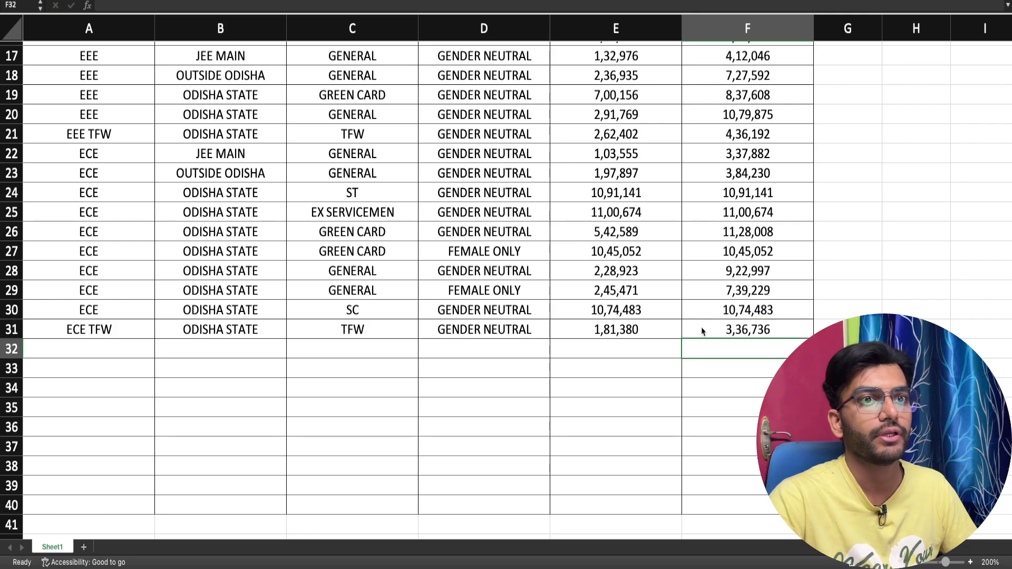
key(Left)
key(Up)
key(Up)
key(Right)
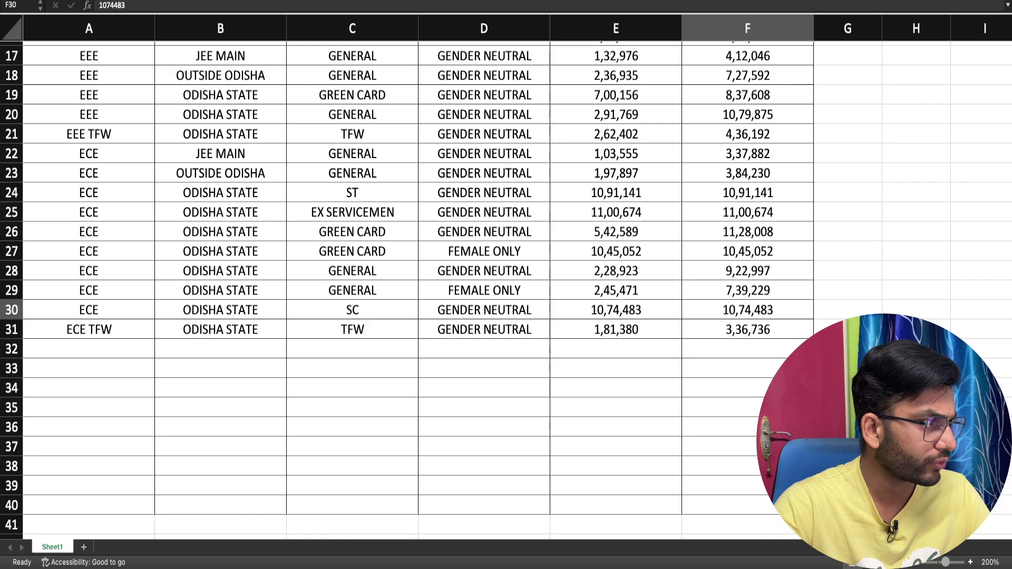
Fill the branch column with EIE in A32 through A35 and EIE TFW in A36
click(95, 351)
text(EIE)
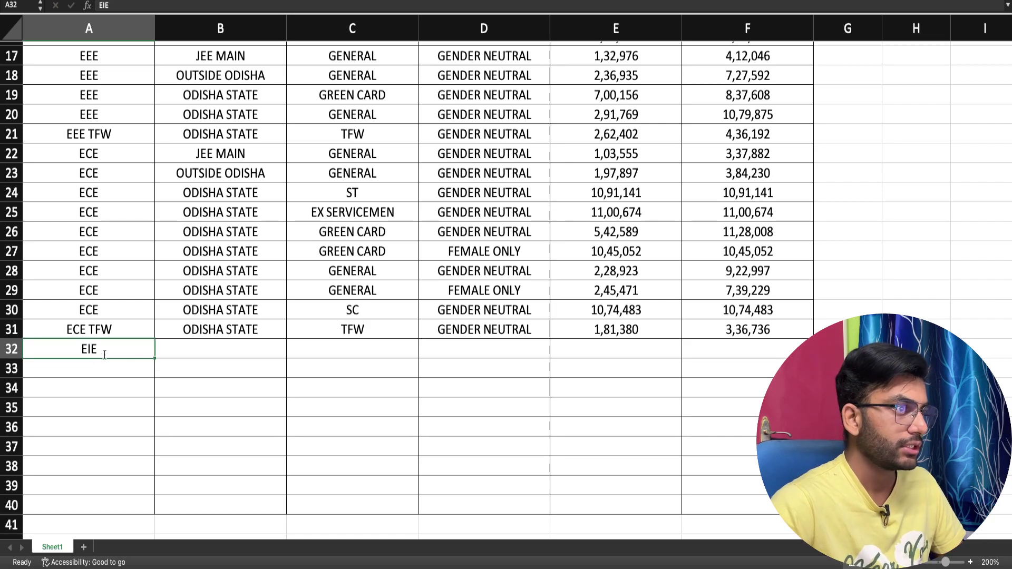
drag(154, 359, 144, 427)
double_click(104, 424)
text(T)
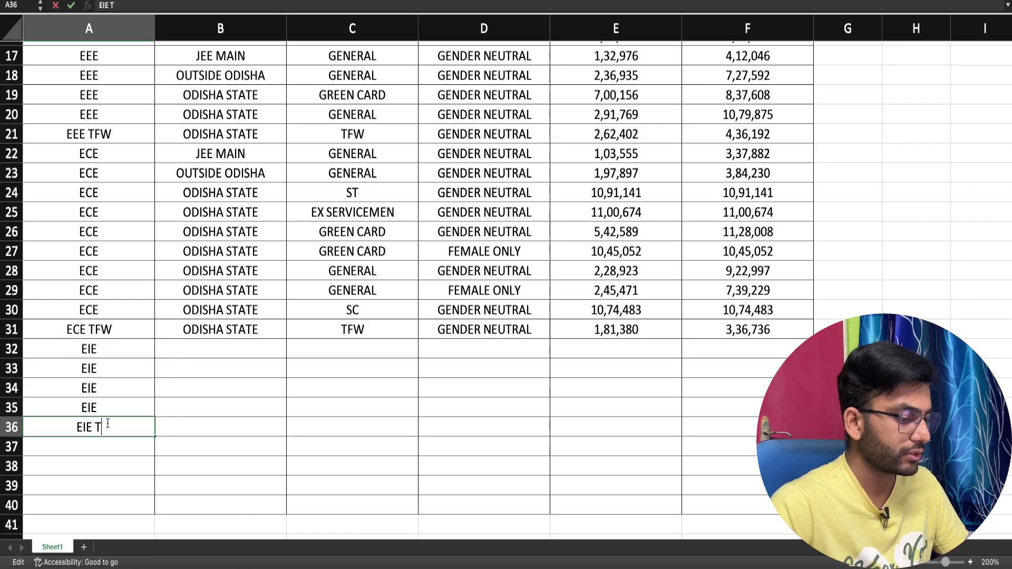
text(FW)
Enter the quotas for the EIE rows: JEE MAIN in B32, OUTSIDE ODISHA in B33 and ODISHA STATE in B34 through B36
click(214, 347)
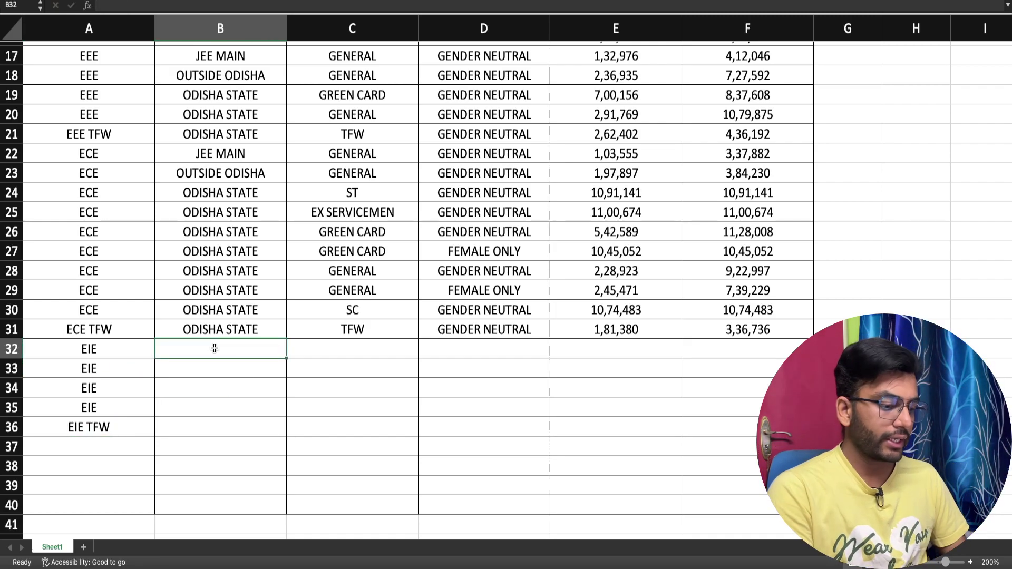
text(J)
key(Return)
text(OUT)
key(Return)
text(ODI)
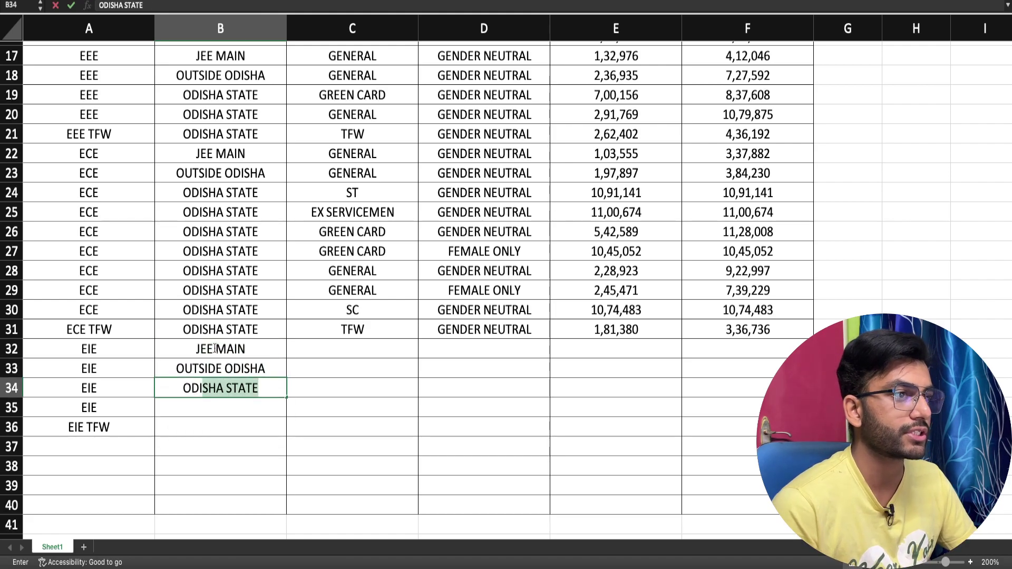
key(Return)
text(OD)
key(Return)
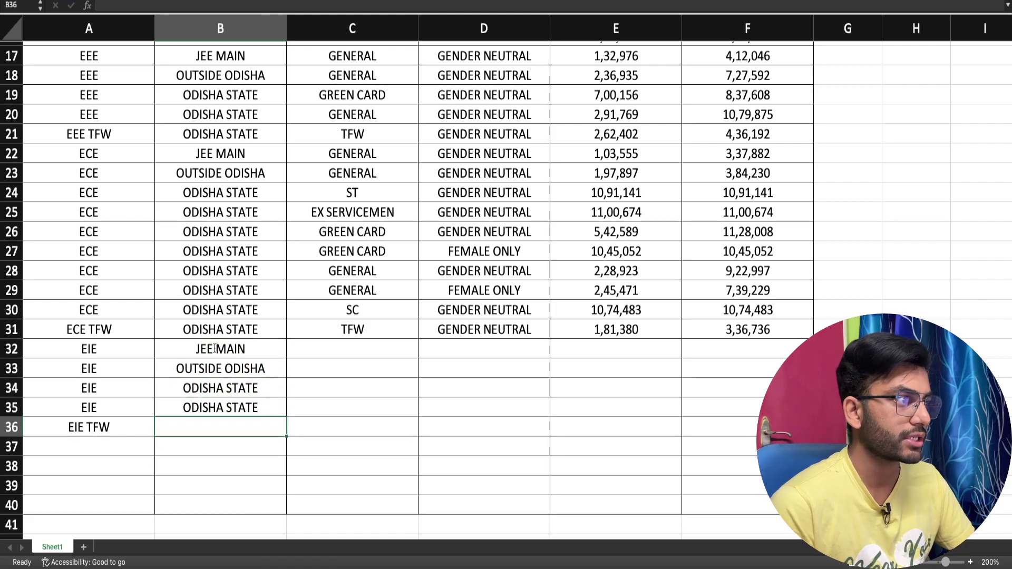
text(OD)
key(Tab)
Enter GENERAL as the category in C32 and GENDER NEUTRAL as the seat type in D32
key(Up)
key(Tab)
key(Up)
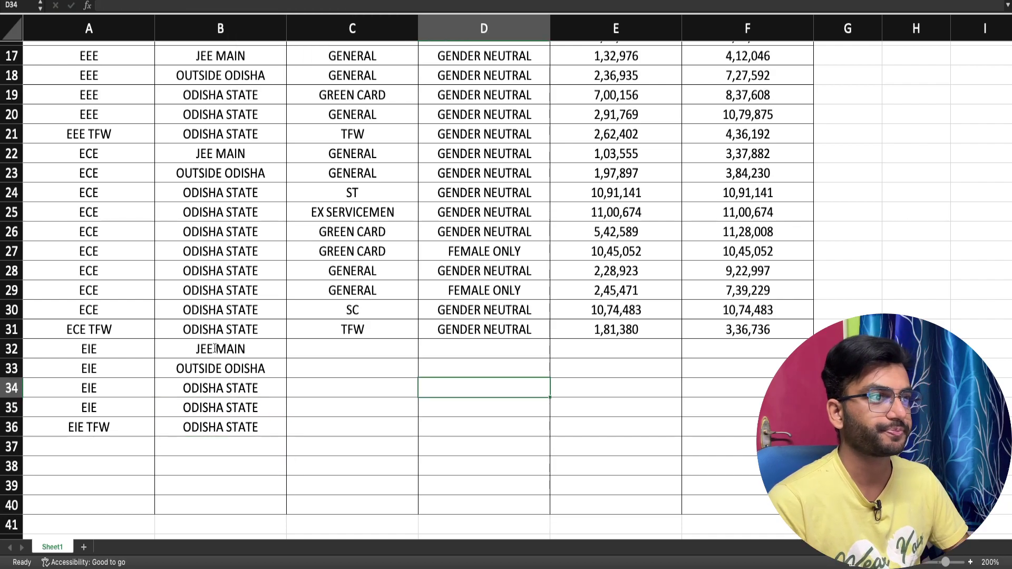
key(Left)
key(Up)
key(Up)
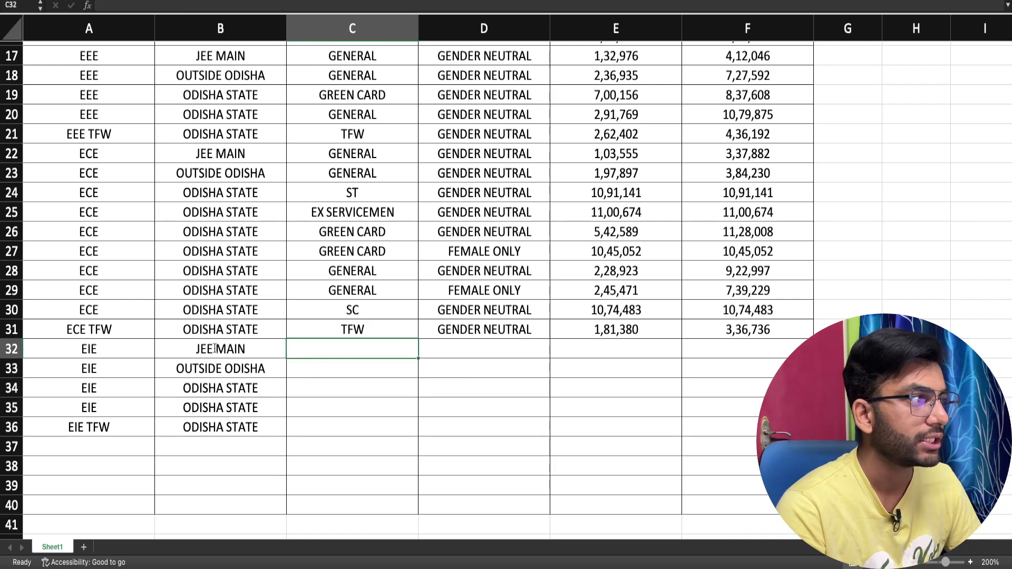
text(GENERAL)
key(Tab)
text(F)
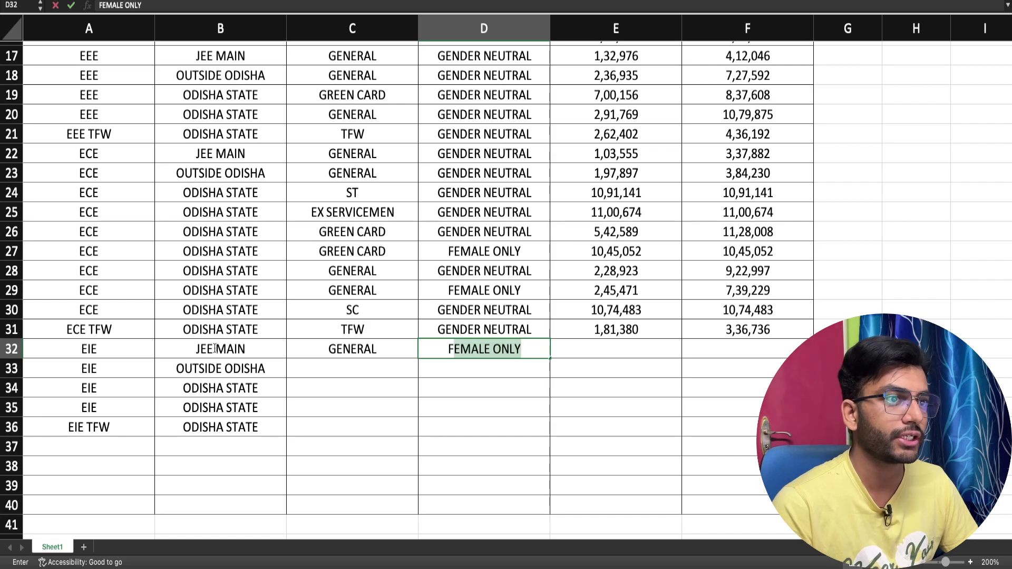
key(BackSpace)
key(BackSpace)
text(GENDER NEUTRAL)
key(Return)
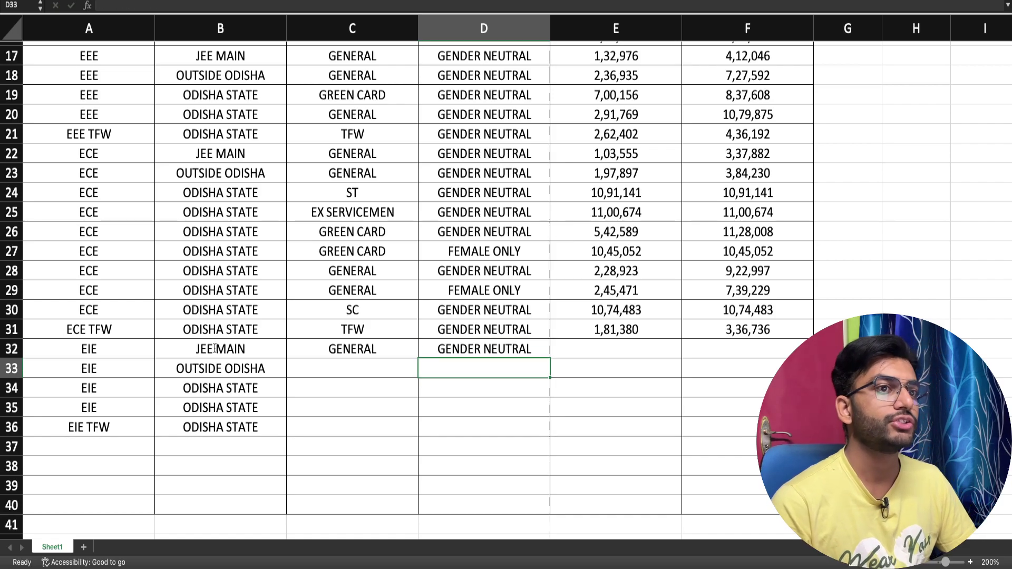
Fill the category column for the remaining EIE rows: GENERAL in C33 through C35 and TFW in C36
key(Left)
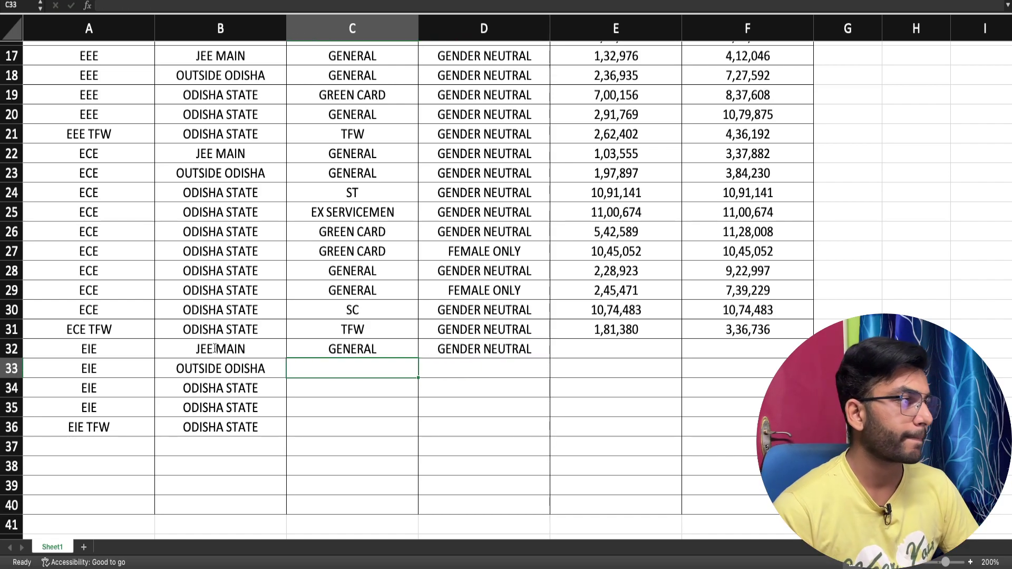
text(GENERAL)
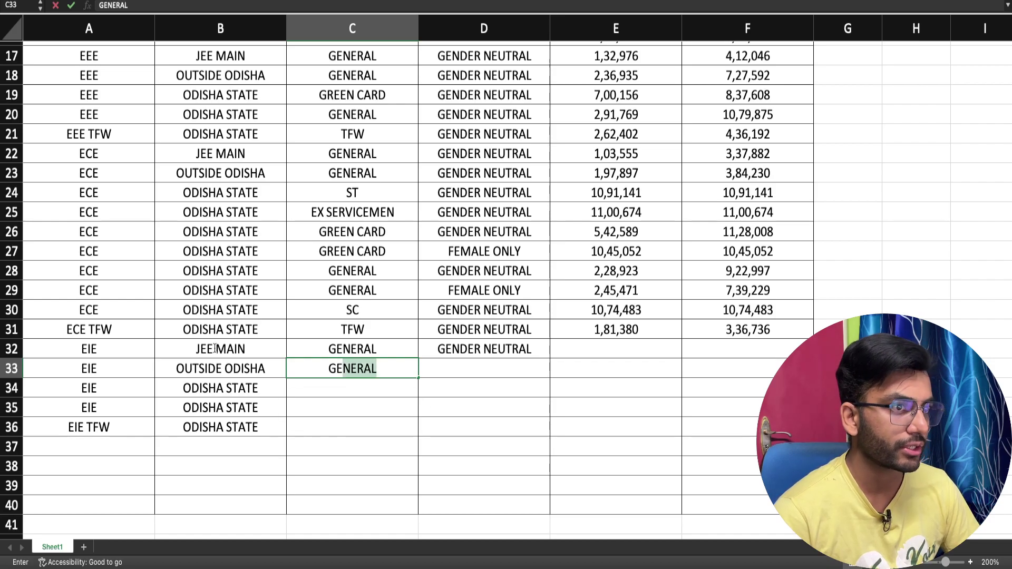
key(Return)
text(GENERAL)
key(Return)
text(GENERAL)
key(Return)
text(GENERAL)
key(Tab)
key(Left)
key(Left)
key(Up)
key(Down)
key(Right)
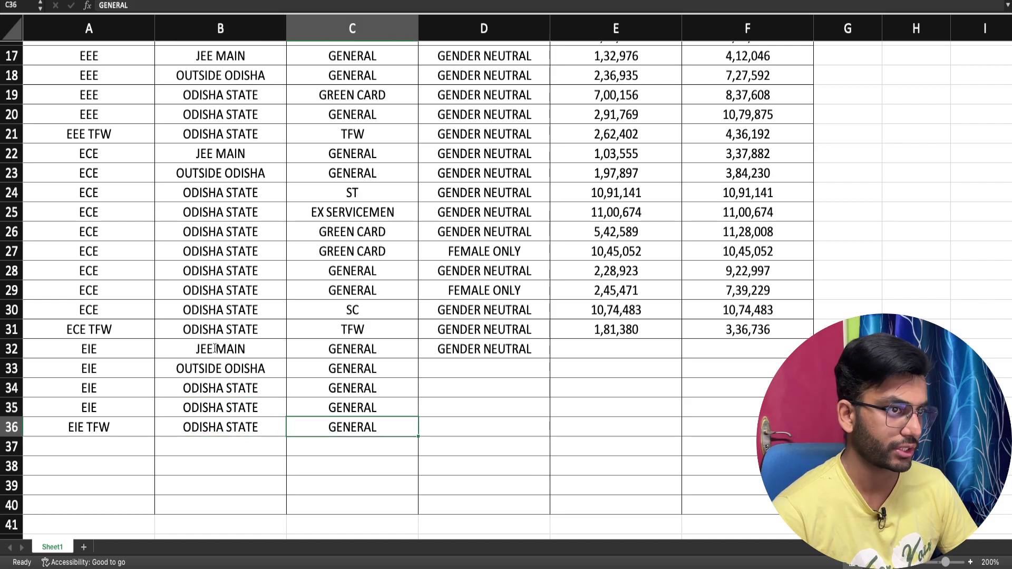
text(TFW)
key(Tab)
Enter the remaining EIE seat types: GENDER NEUTRAL in D33, D34 and D36, and FEMALE ONLY in D35
key(Up)
key(Up)
key(Up)
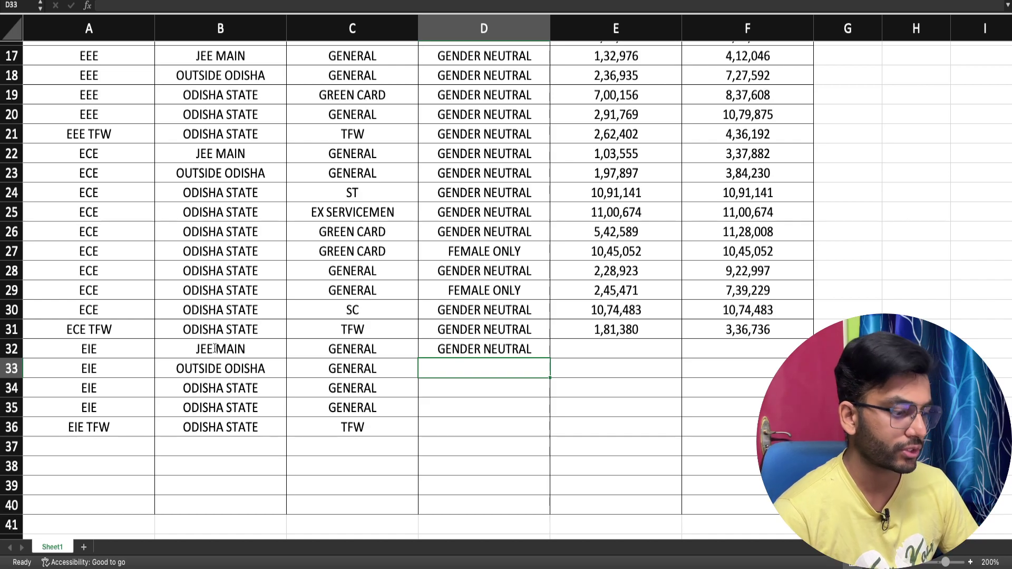
text(GENDER NEUTRAL)
key(Return)
text(GENDER NEUTRAL)
key(Return)
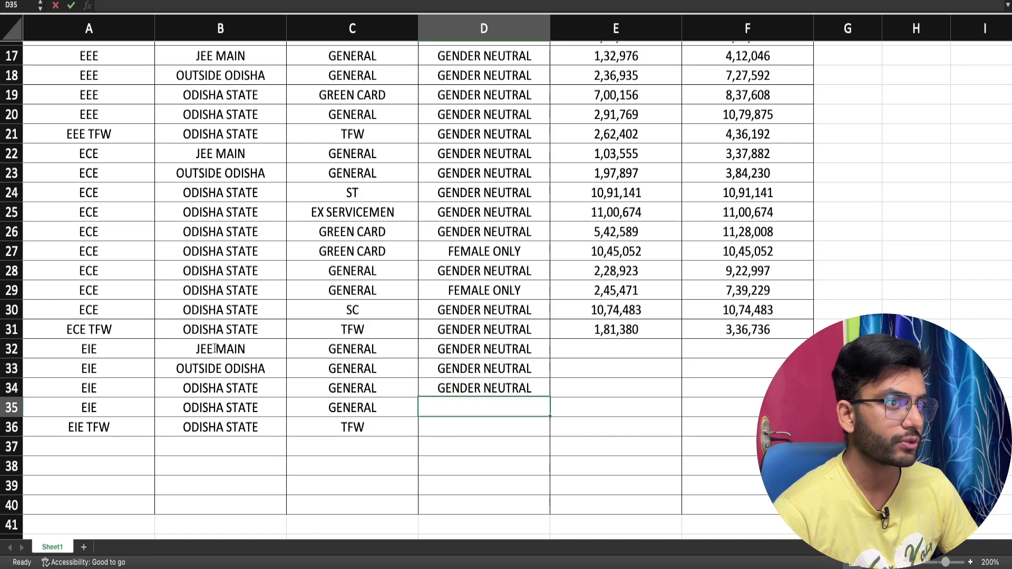
text(FEMALE ONLY)
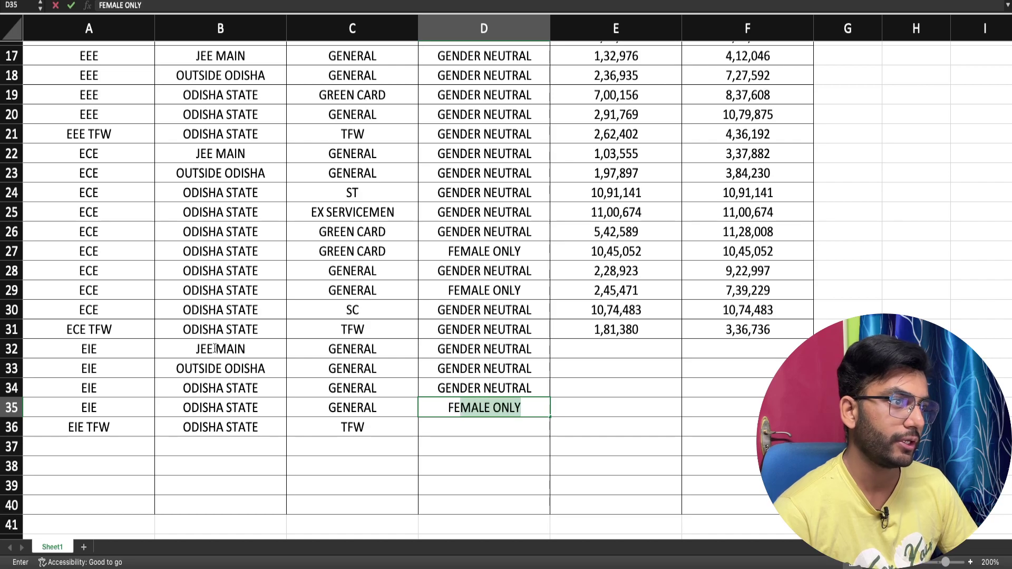
key(Return)
text(GENDER NEUTRAL)
key(Right)
Enter 2,69,080 as the opening rank in E32 for the EIE JEE MAIN entry
key(Up)
key(Up)
key(Up)
key(Up)
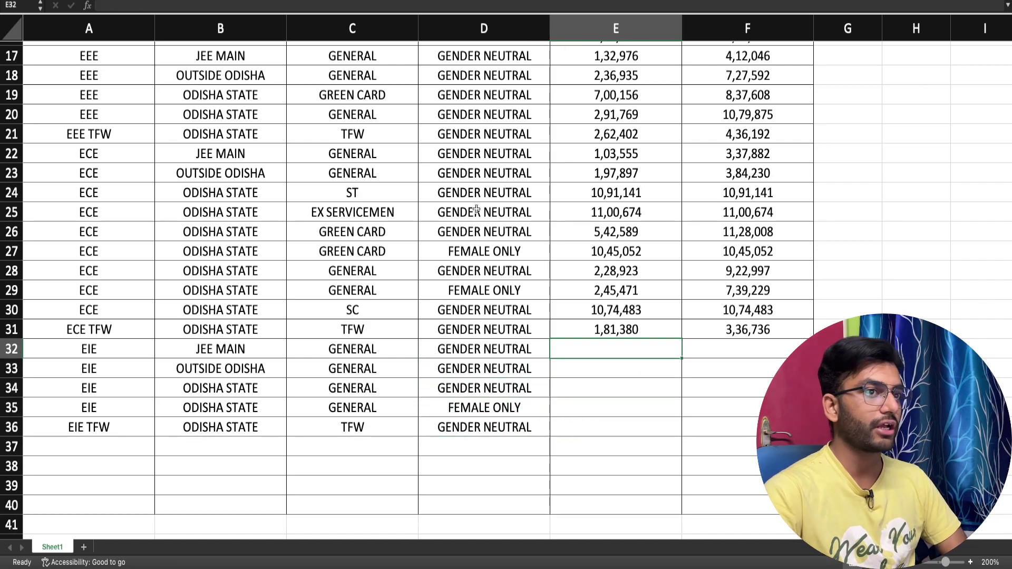
scroll(467, 193, down, 3)
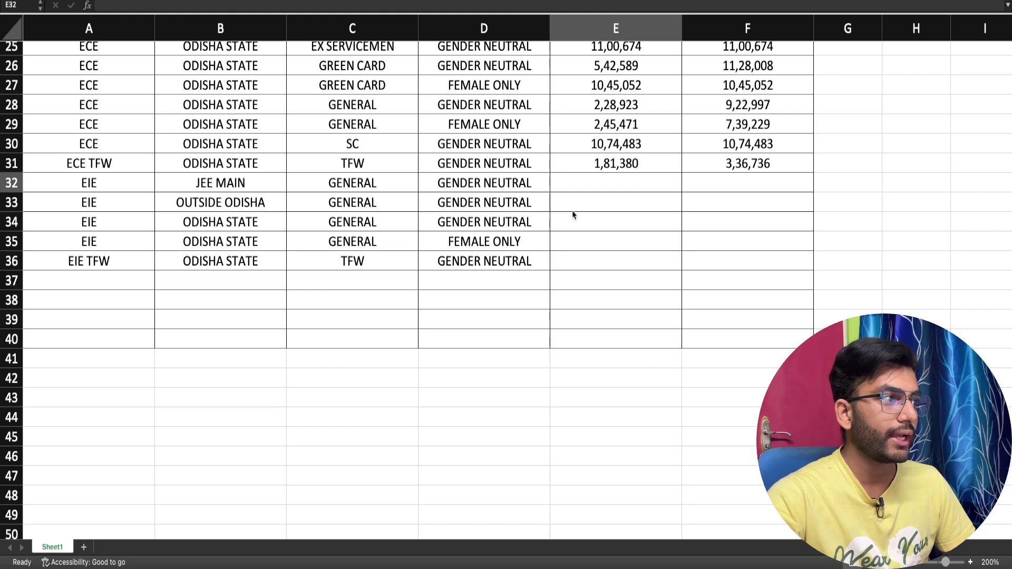
click(585, 184)
text(269080)
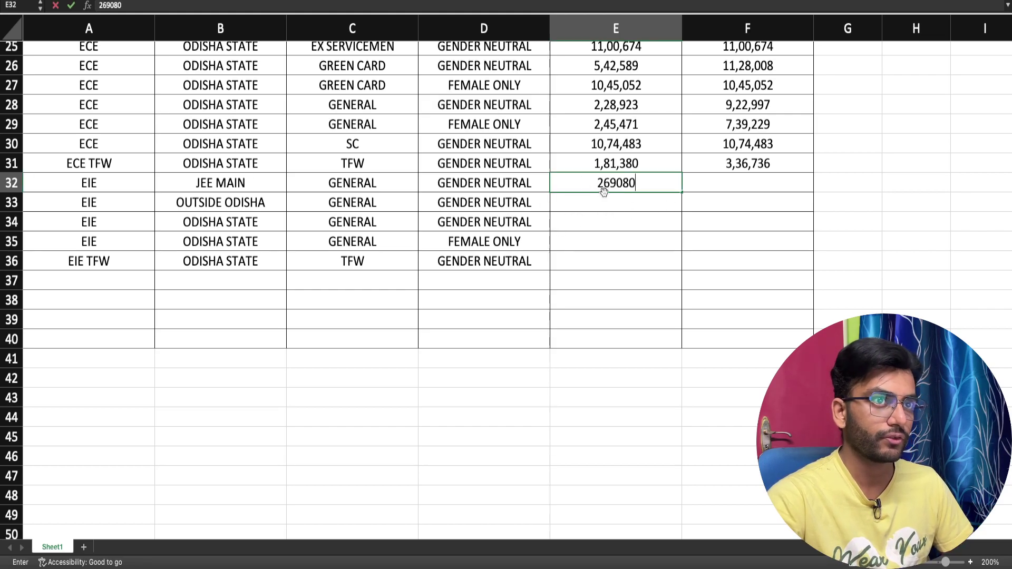
click(605, 183)
text(,)
key(Right)
key(Right)
text(,)
Enter 8,14,135 as the closing rank in F32 for the EIE JEE MAIN entry
click(724, 189)
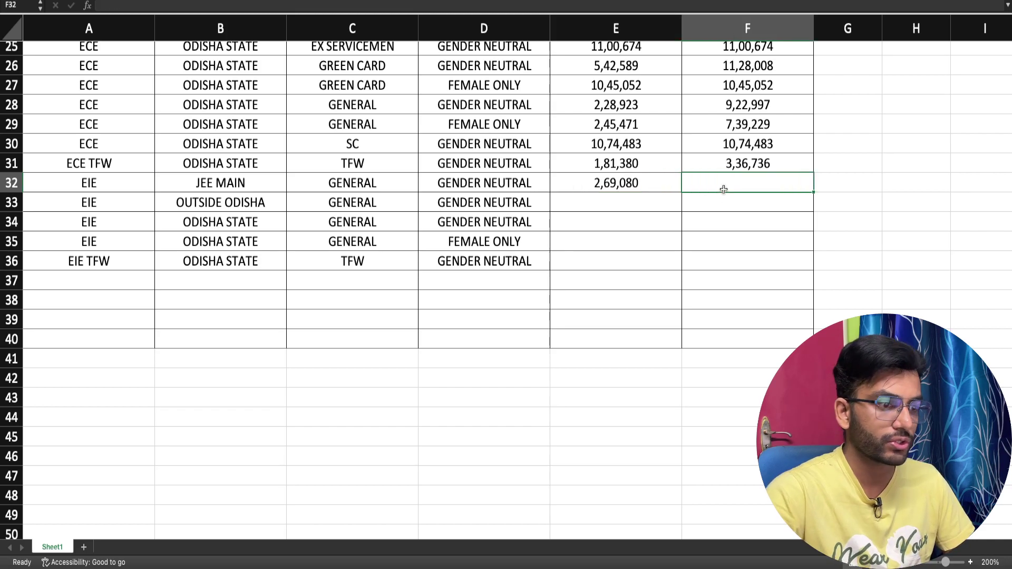
text(8,14,135)
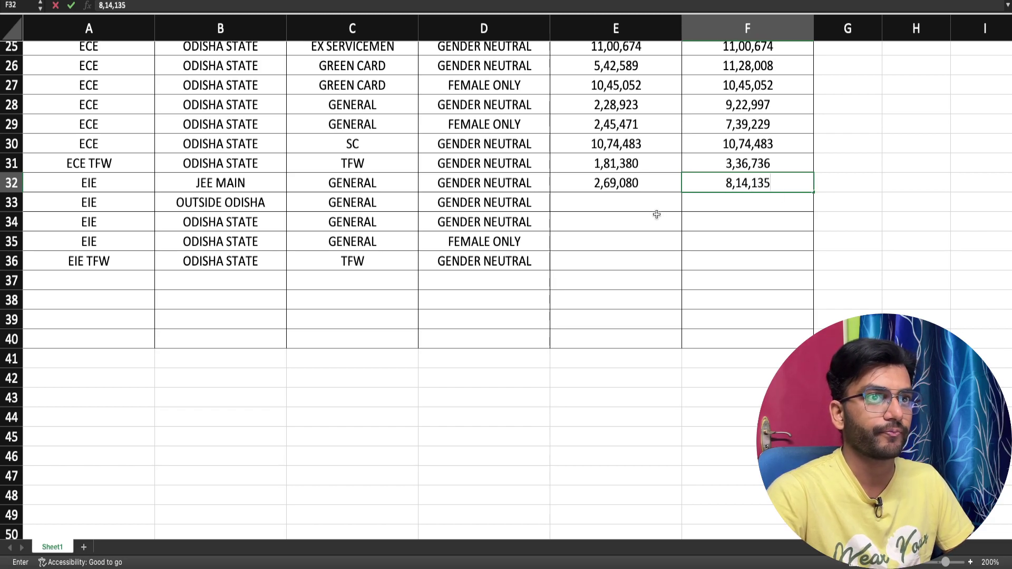
click(634, 202)
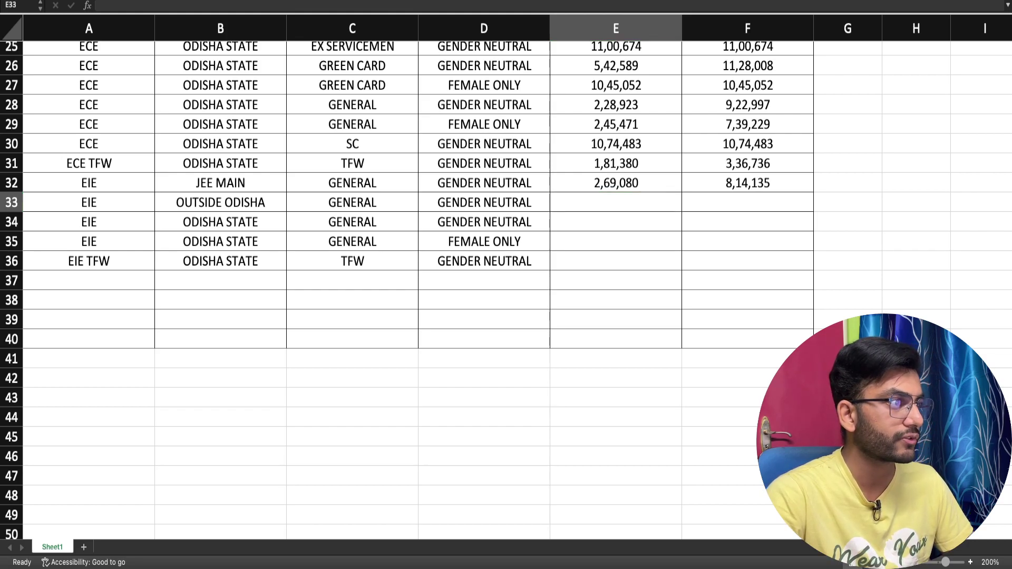
Enter 5,79,898 as the opening rank in E33 for the EIE OUTSIDE ODISHA entry
click(653, 201)
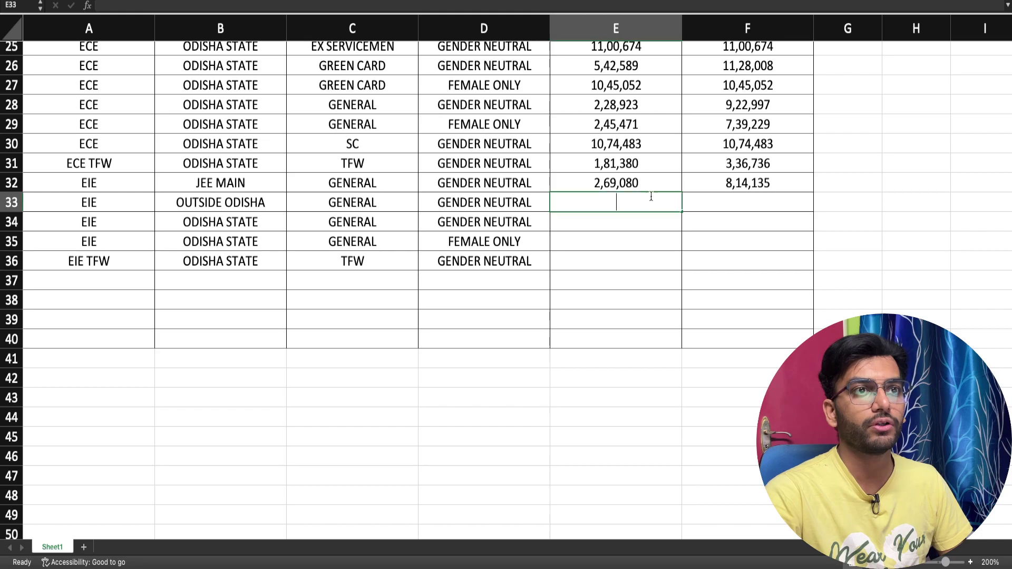
text(579898)
click(603, 202)
text(,)
key(Return)
click(637, 202)
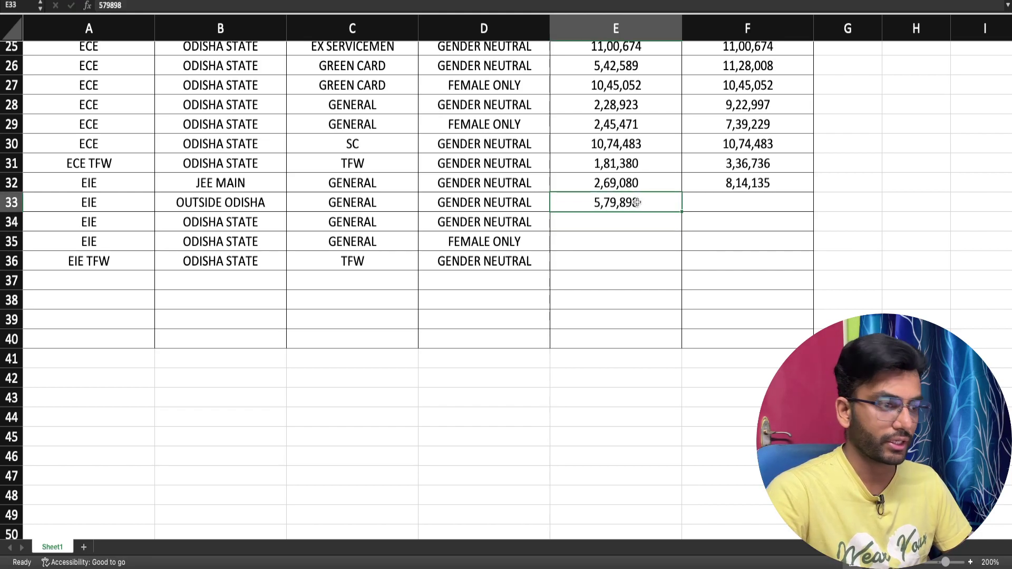
key(ctrl+c)
click(732, 203)
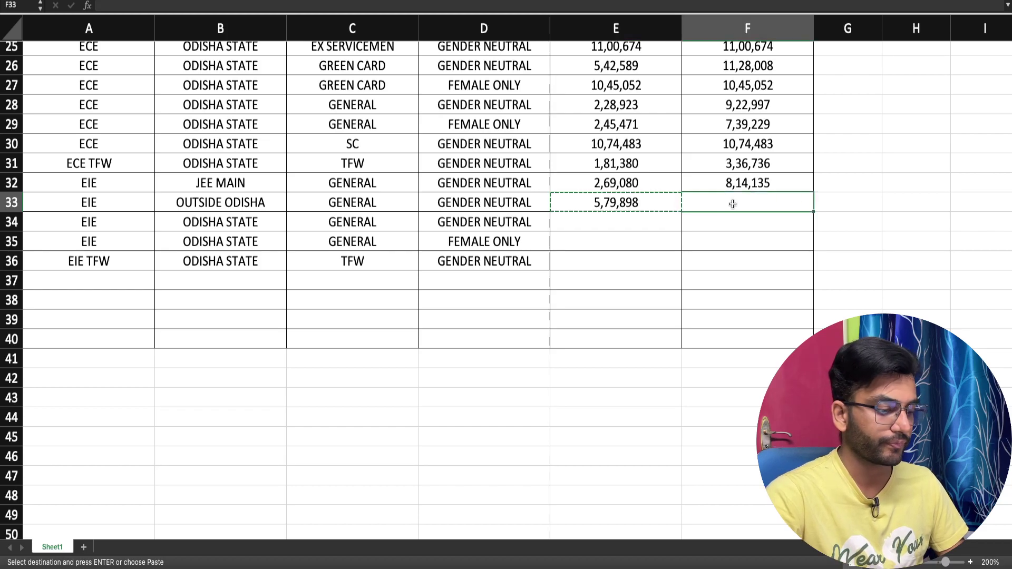
click(662, 201)
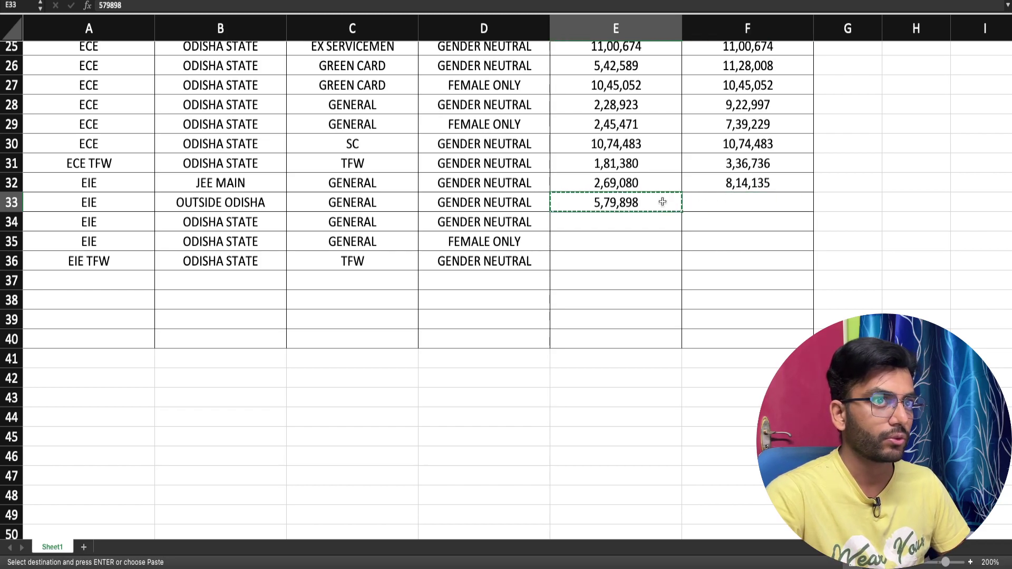
Enter 9,46,772 as the closing rank in F33 for the EIE OUTSIDE ODISHA entry
click(722, 206)
text(9,)
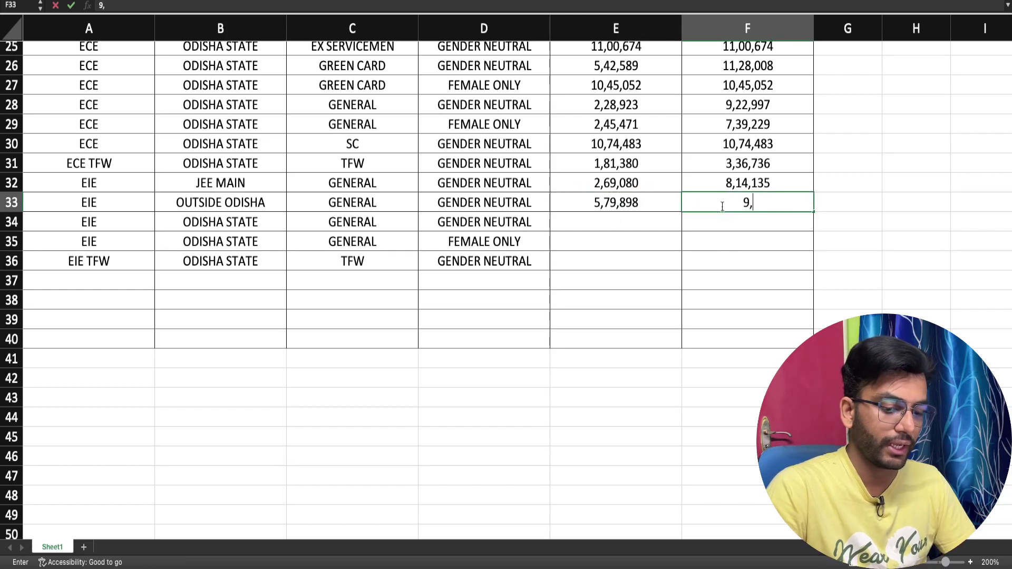
text(46,772)
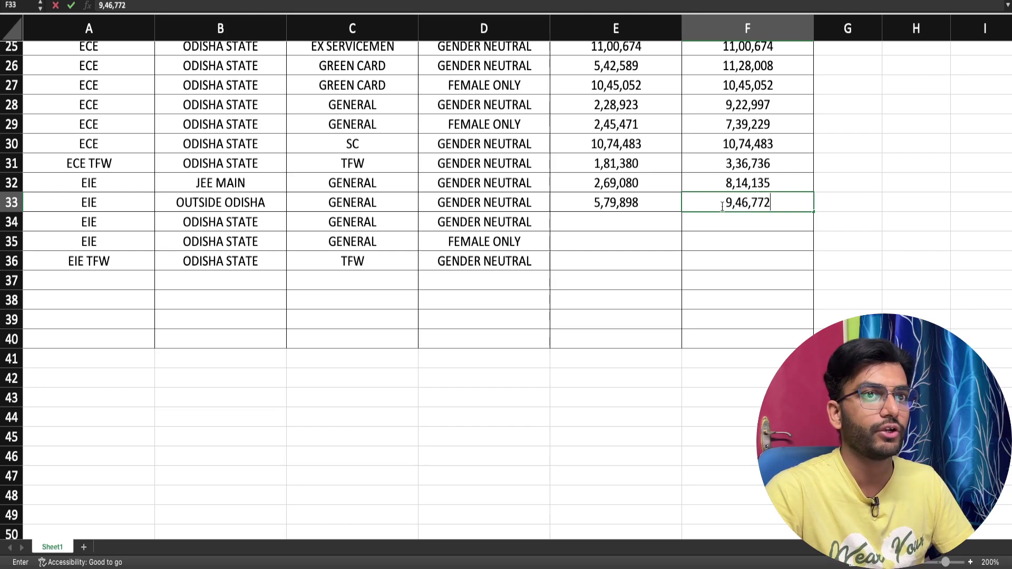
key(Return)
Enter 6,50,363 as the opening rank in E34 and 10,33,497 as the closing rank in F34 for the gender-neutral ODISHA STATE entry
key(Left)
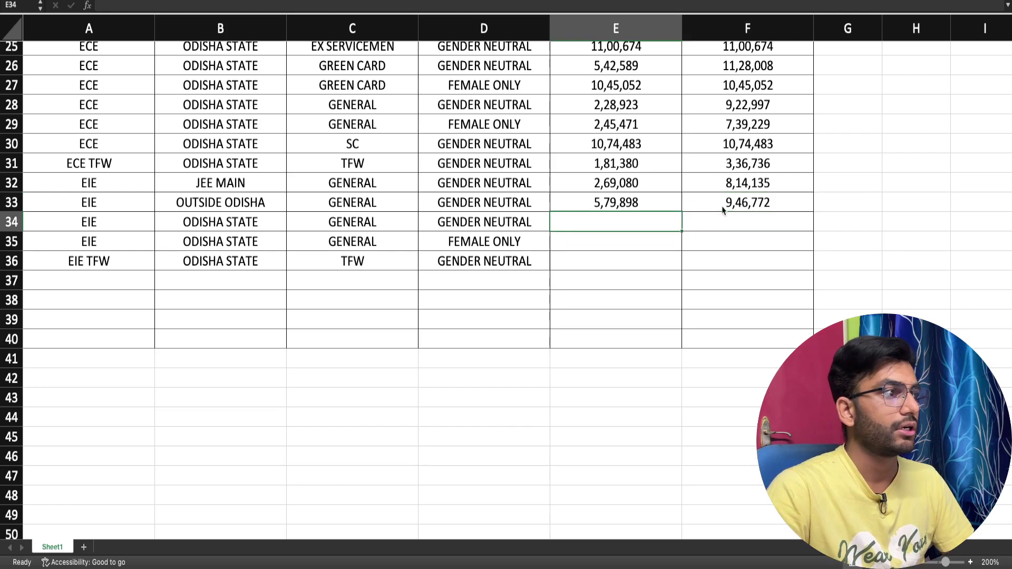
text(6,)
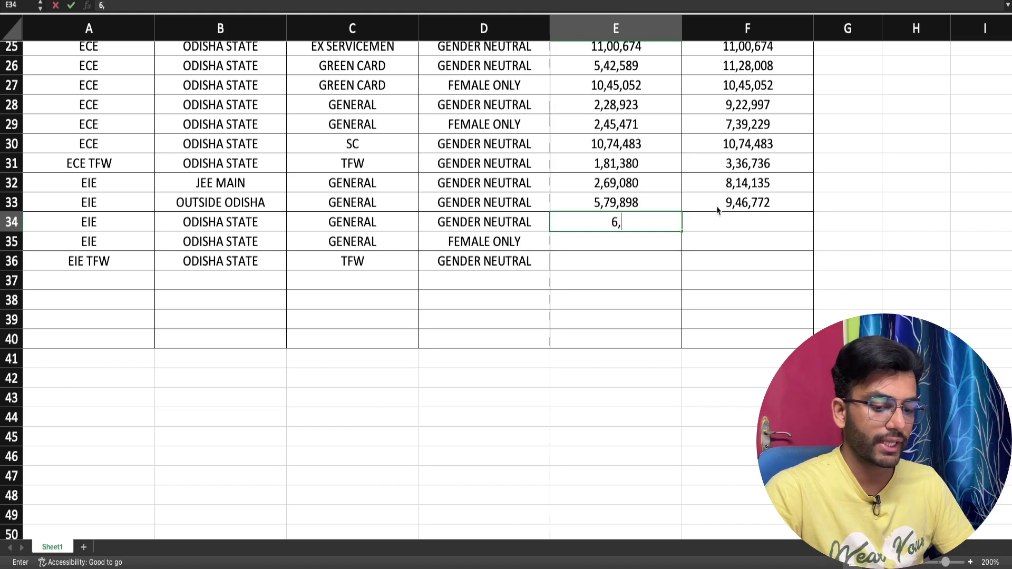
text(50,363)
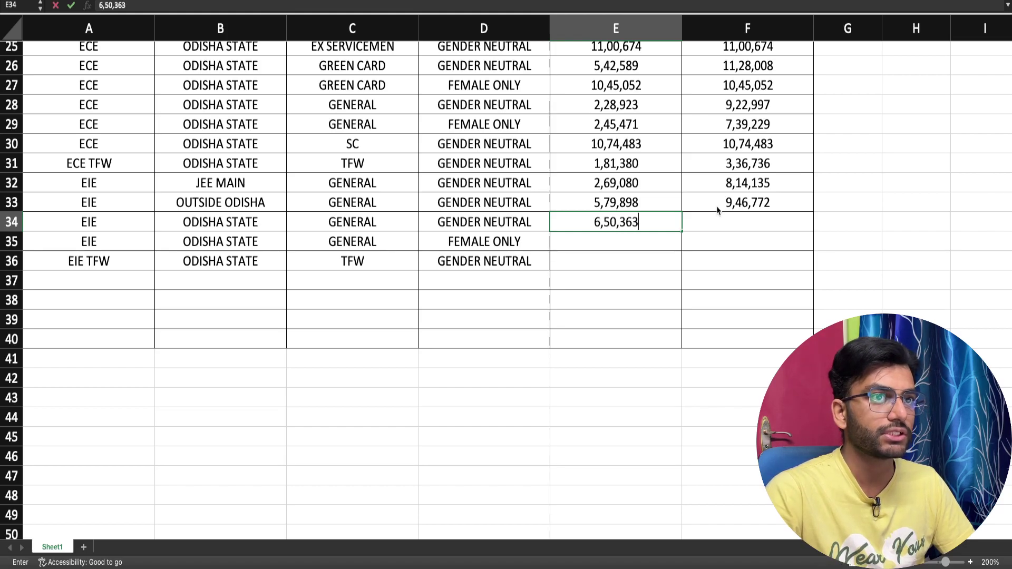
key(Tab)
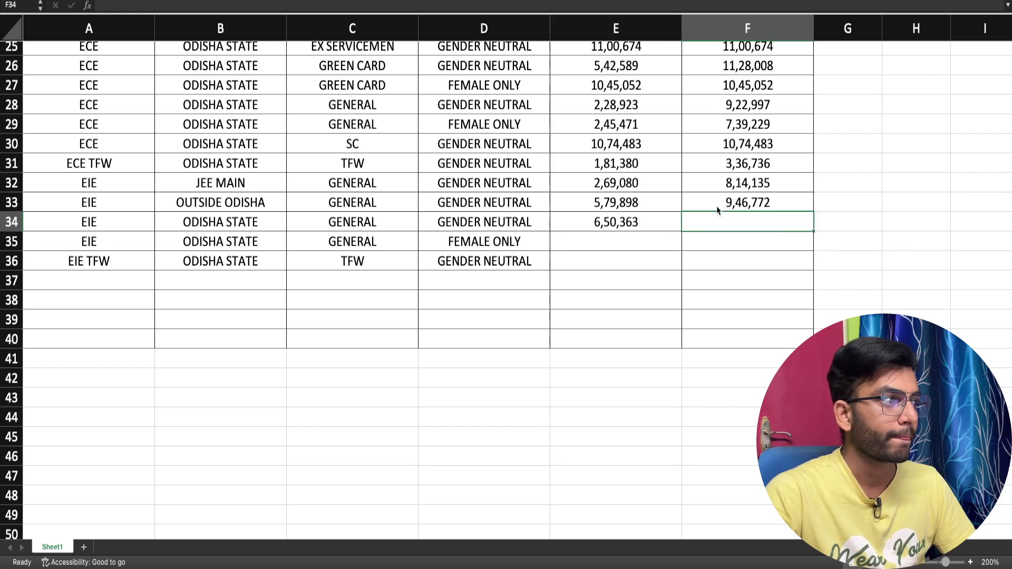
text(10,33,)
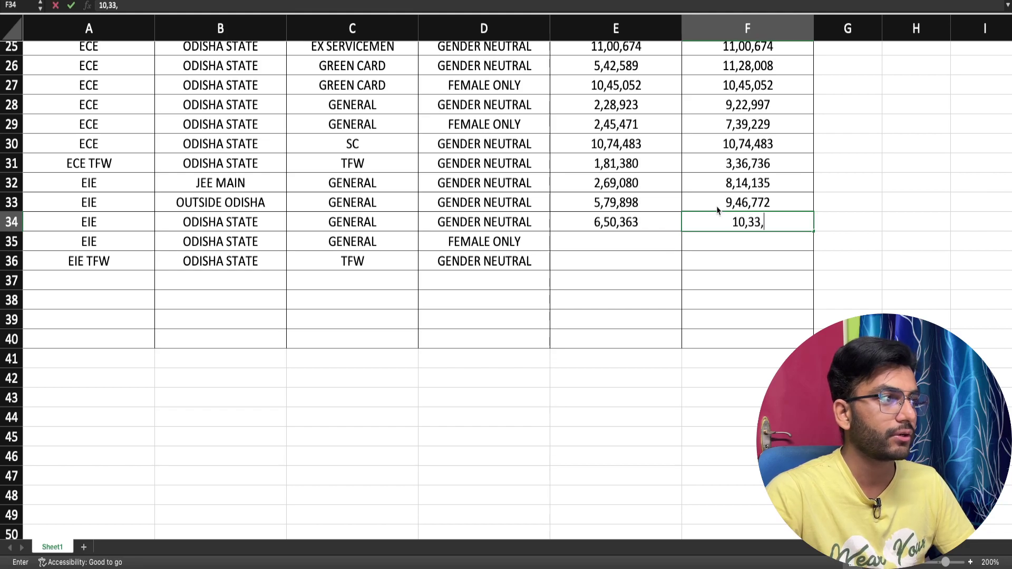
text(497)
key(Return)
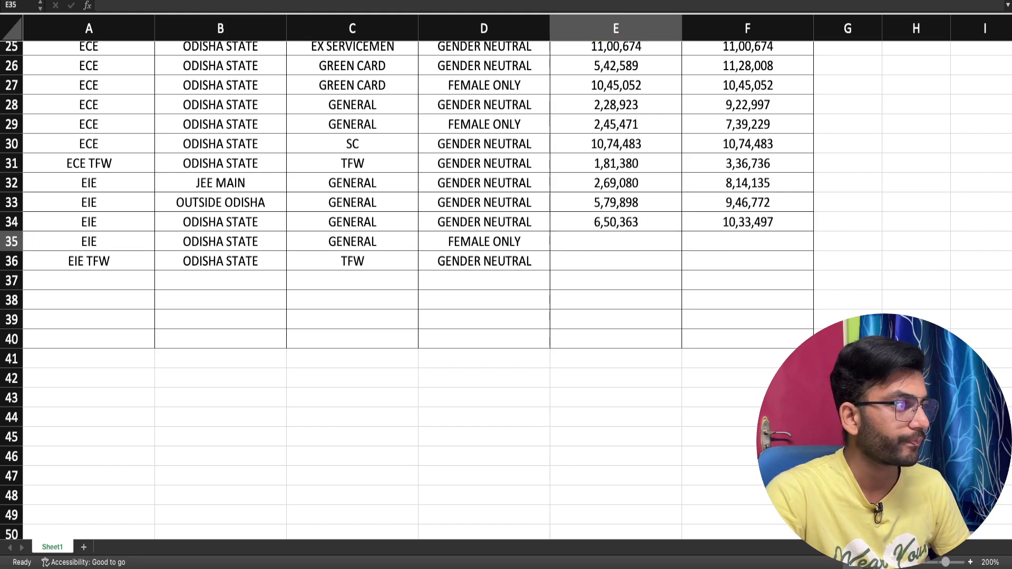
Enter 9,30,248 as the opening rank in E35 for the EIE FEMALE ONLY entry
click(569, 238)
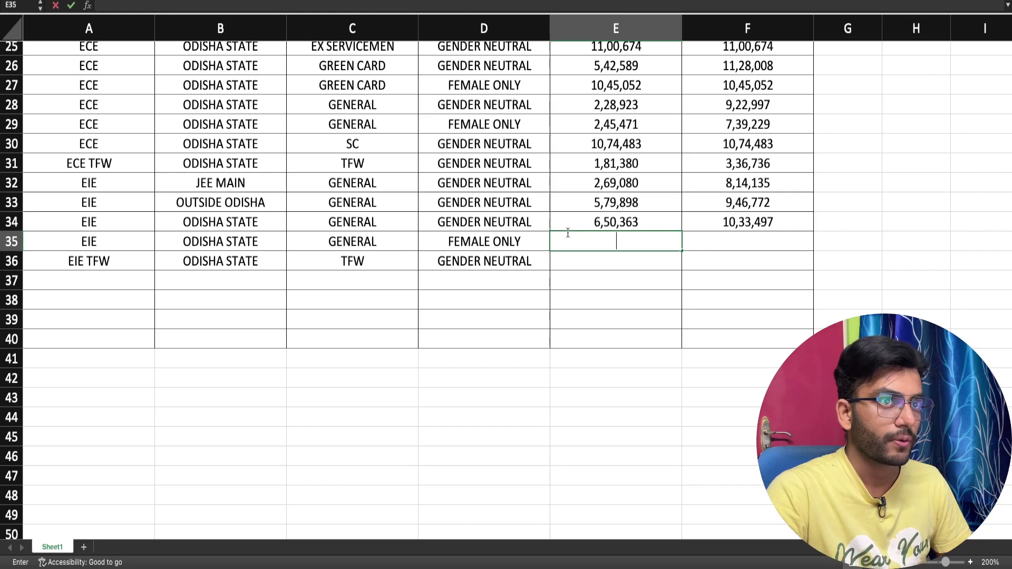
text(930248)
click(604, 242)
text(,)
click(620, 242)
text(,248)
Enter 9,93,033 as the closing rank in F35 for the EIE FEMALE ONLY entry
click(713, 243)
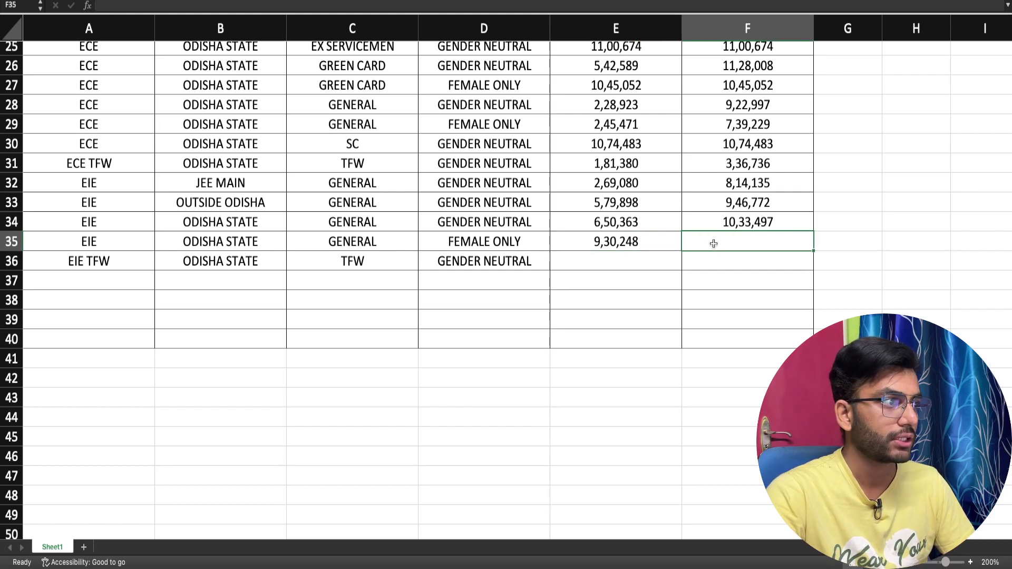
text(9,93,033)
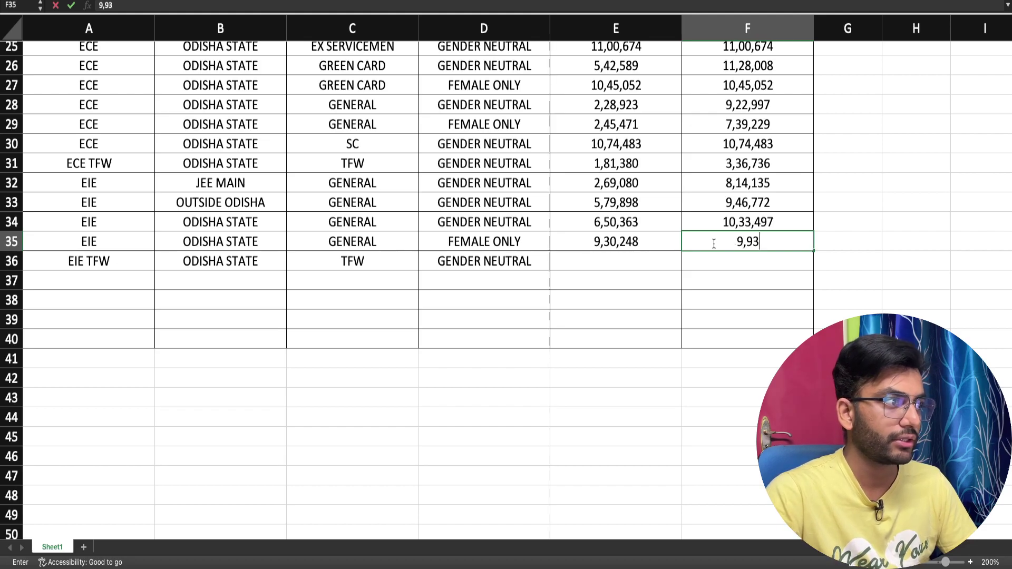
key(Return)
Enter 5,59,566 as the opening rank in E36 for the EIE TFW entry
key(Left)
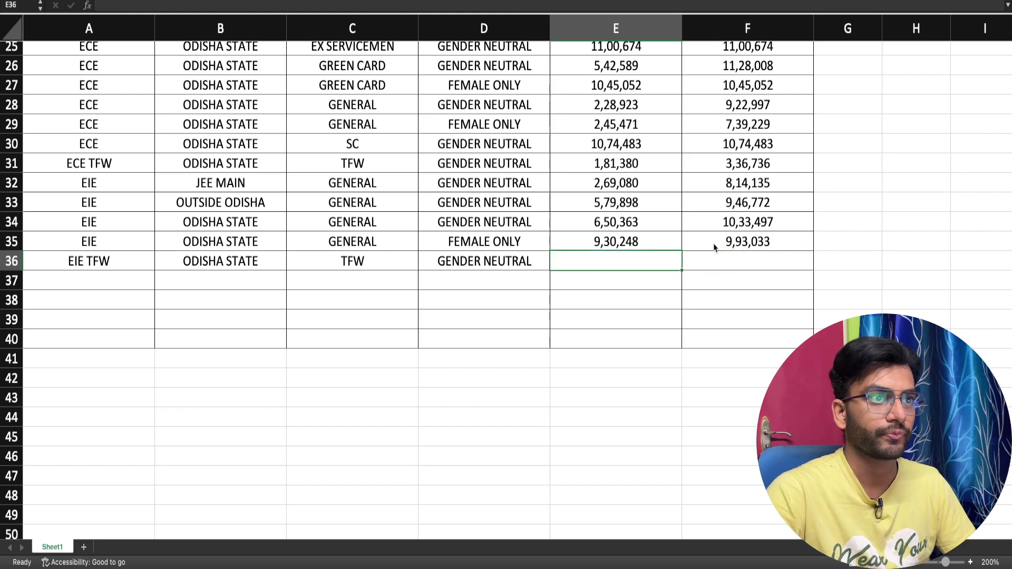
text(5,)
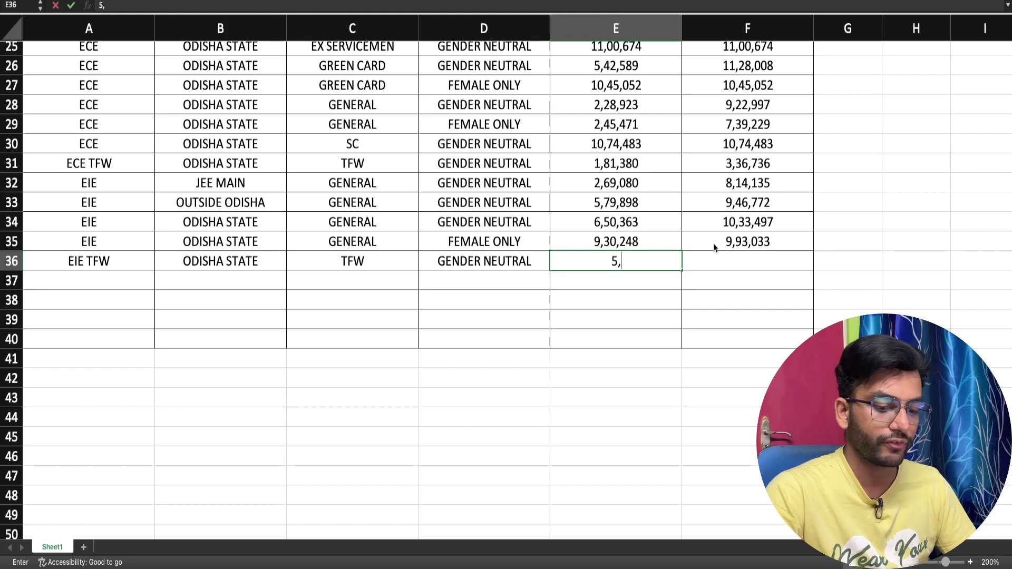
text(59,566)
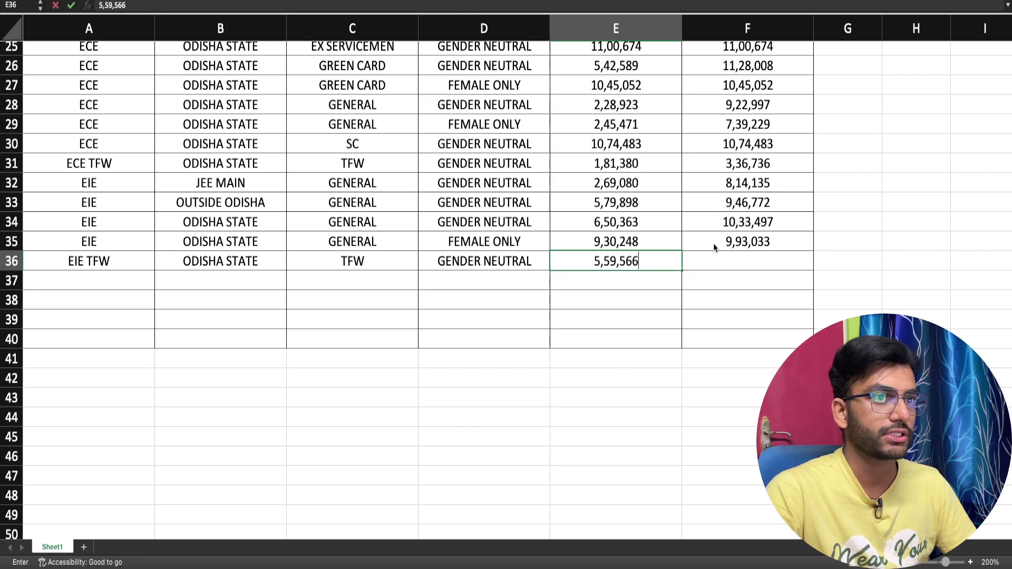
key(Right)
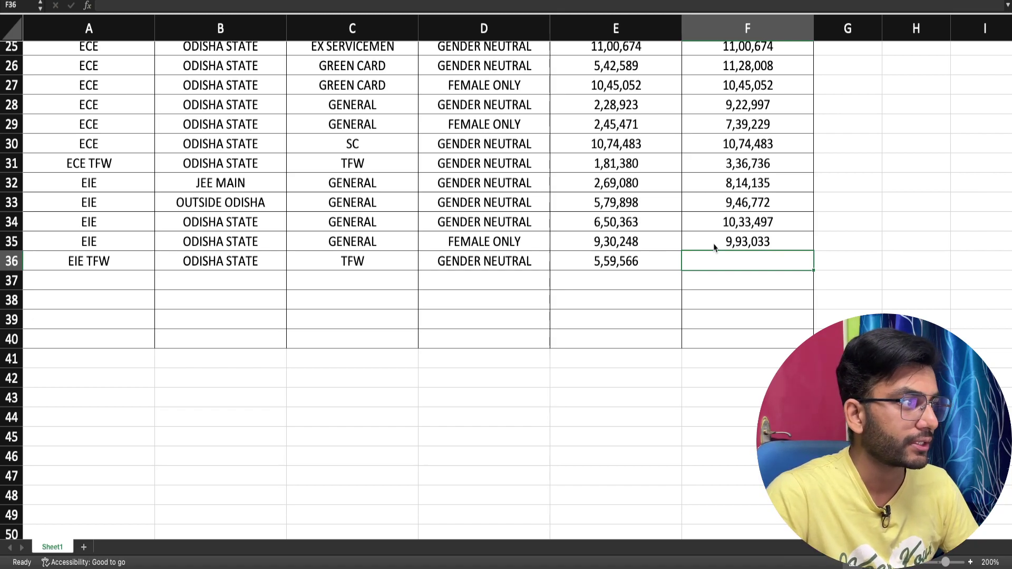
Enter 8,42,562 as the closing rank in F36 for the EIE TFW entry
text(8,42)
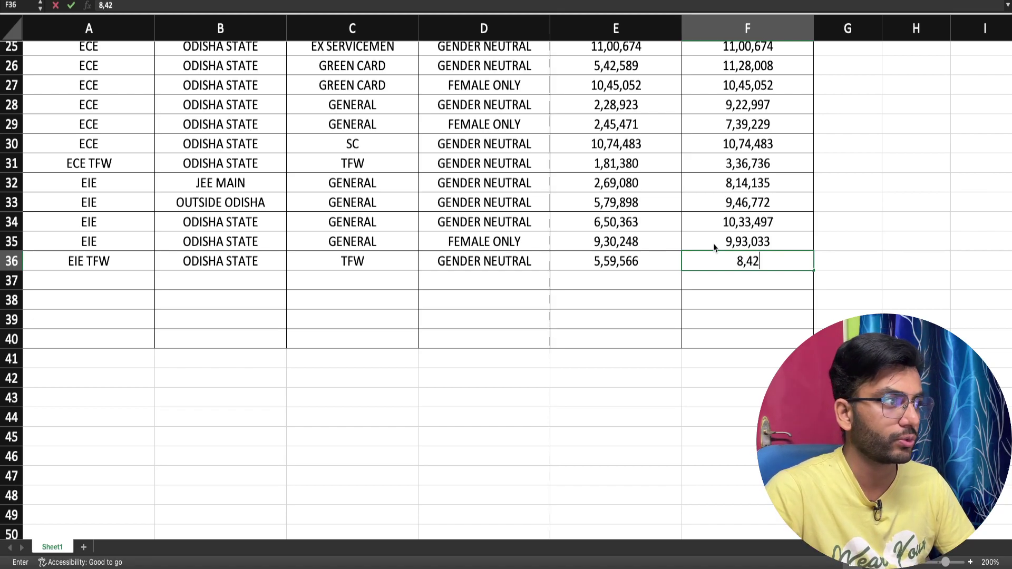
text(,)
text(562)
key(Right)
key(Down)
key(Left)
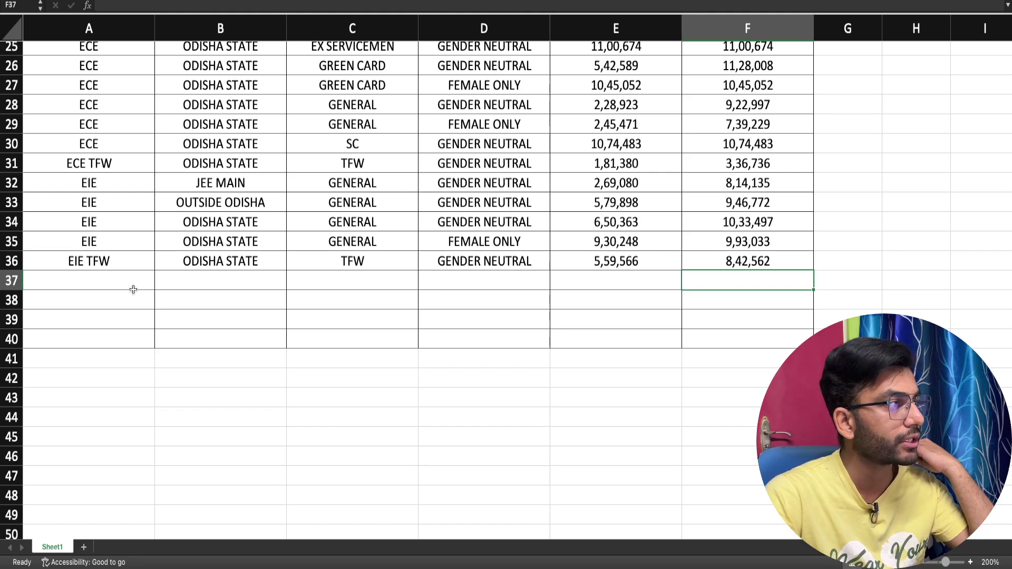
Remove all borders from the empty cells A37 to F41 below the rank table
drag(122, 283, 729, 358)
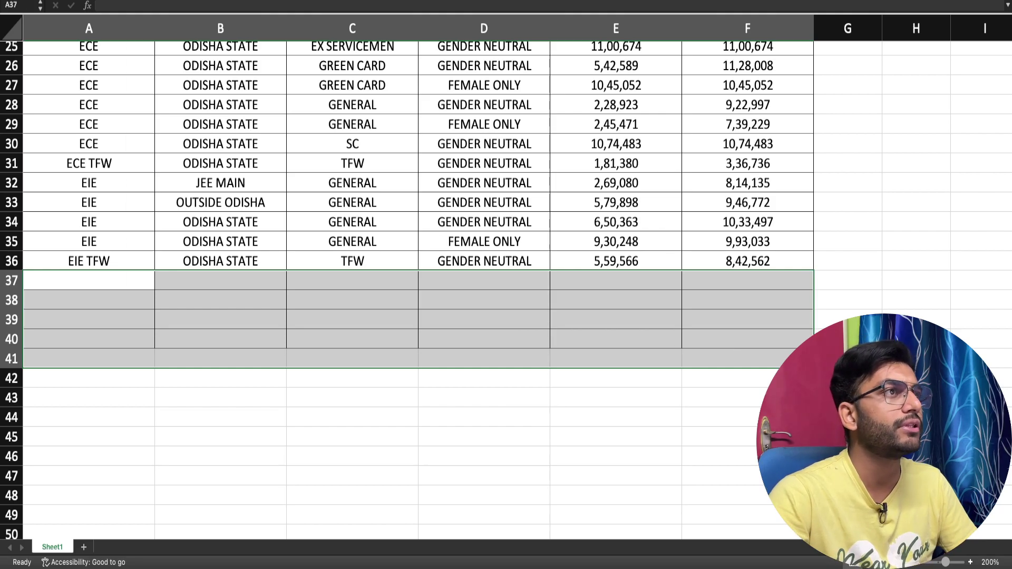
click(159, 79)
click(246, 248)
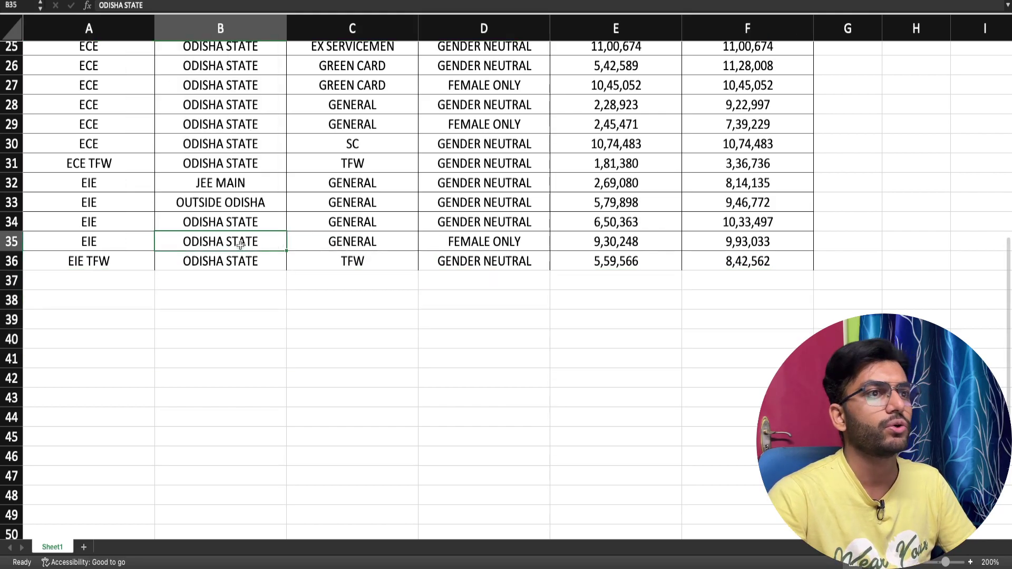
Apply All Borders to the EIE TFW row, cells A36 to F36
click(112, 262)
key(ctrl+shift+Right)
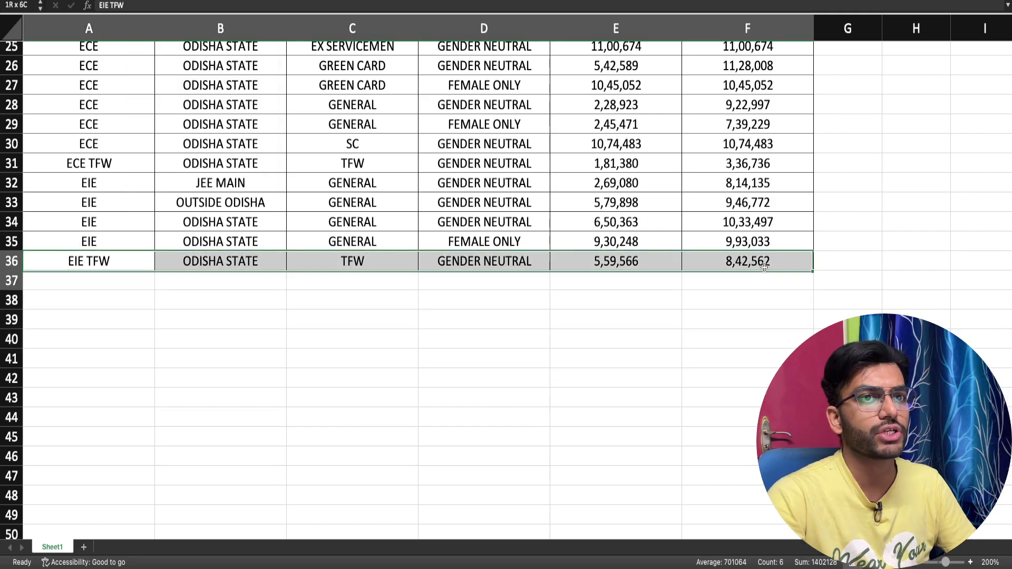
click(174, 1)
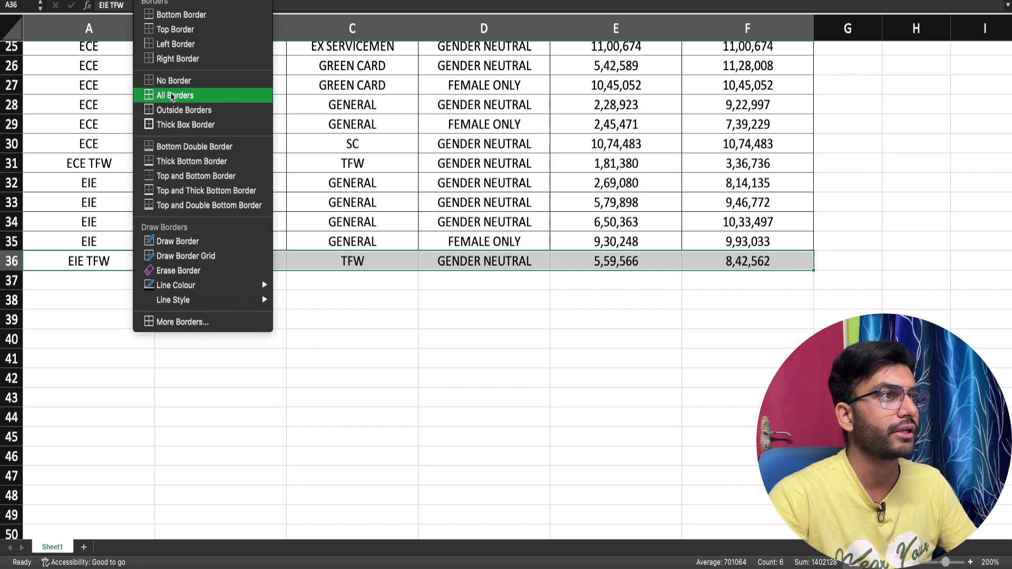
click(174, 96)
click(327, 241)
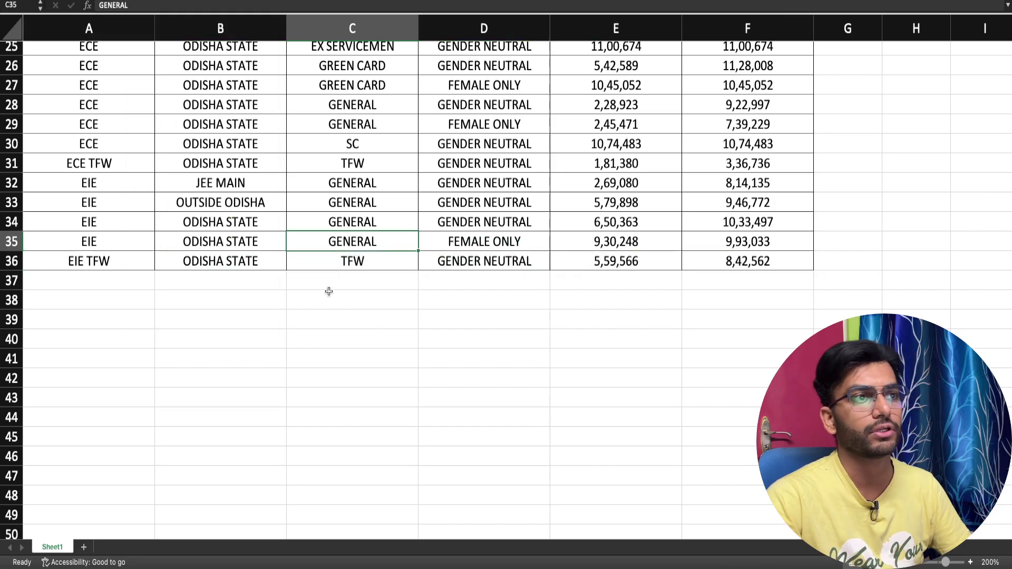
Merge and center columns A and B separately in each of rows 40, 41, 42 and 43
scroll(326, 292, up, 8)
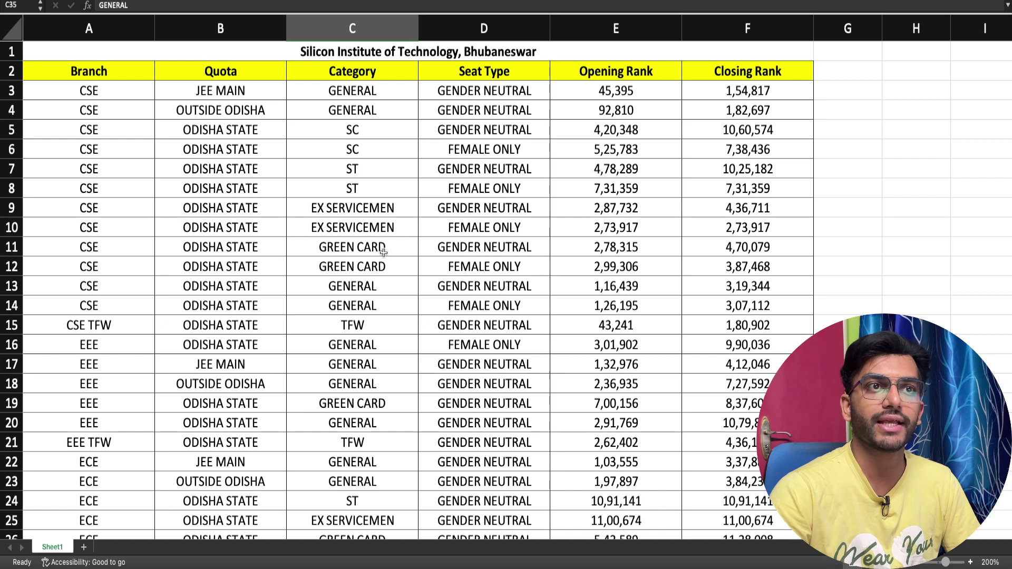
scroll(383, 253, down, 9)
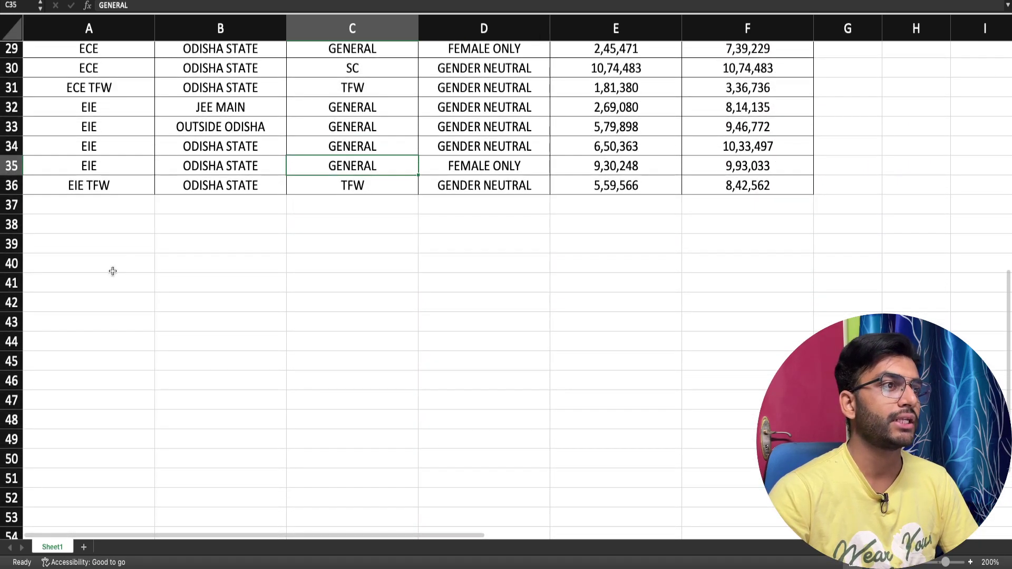
click(113, 271)
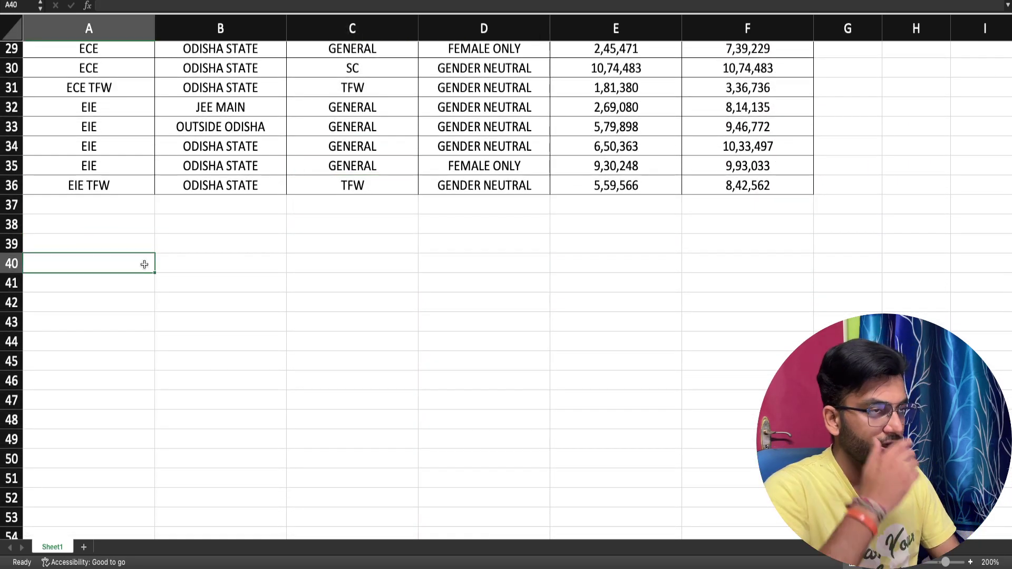
drag(88, 266, 201, 267)
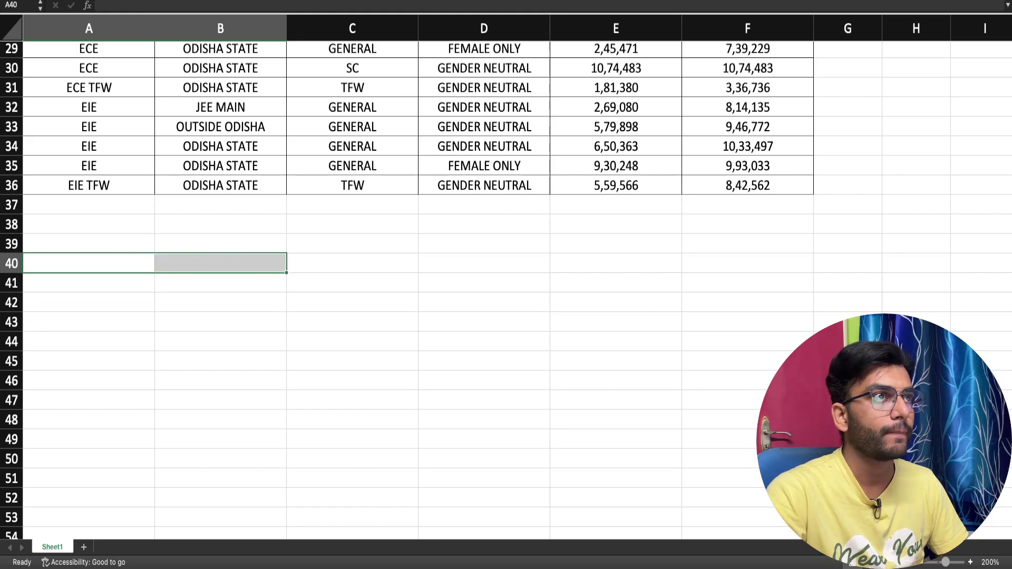
drag(138, 284, 213, 280)
drag(131, 303, 210, 300)
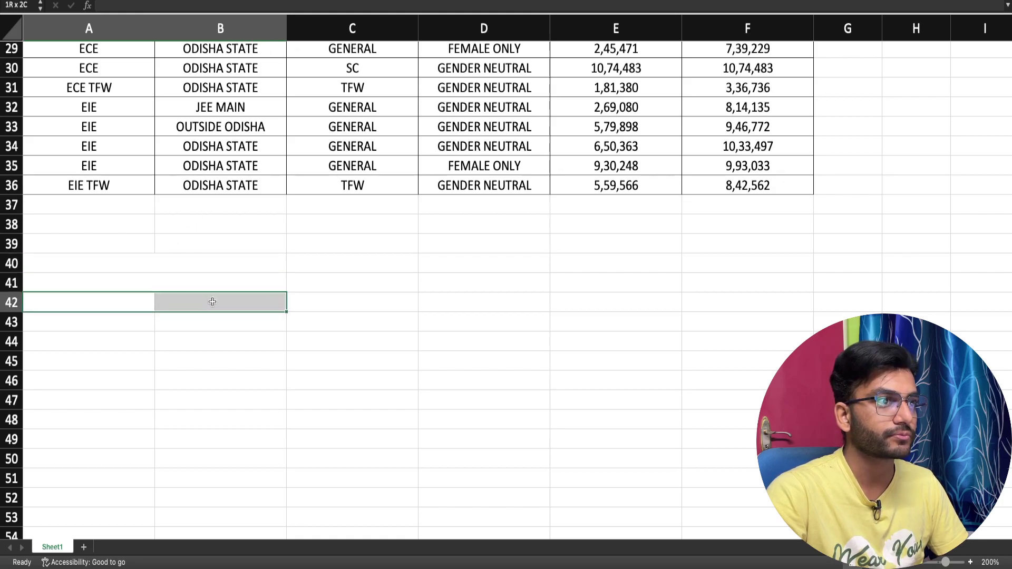
drag(129, 323, 210, 318)
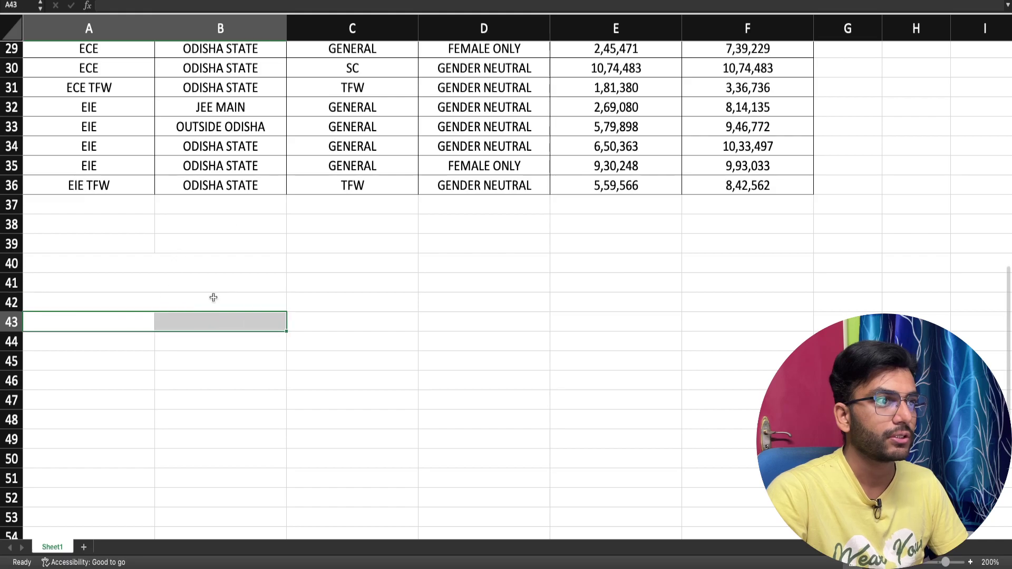
click(314, 12)
click(190, 257)
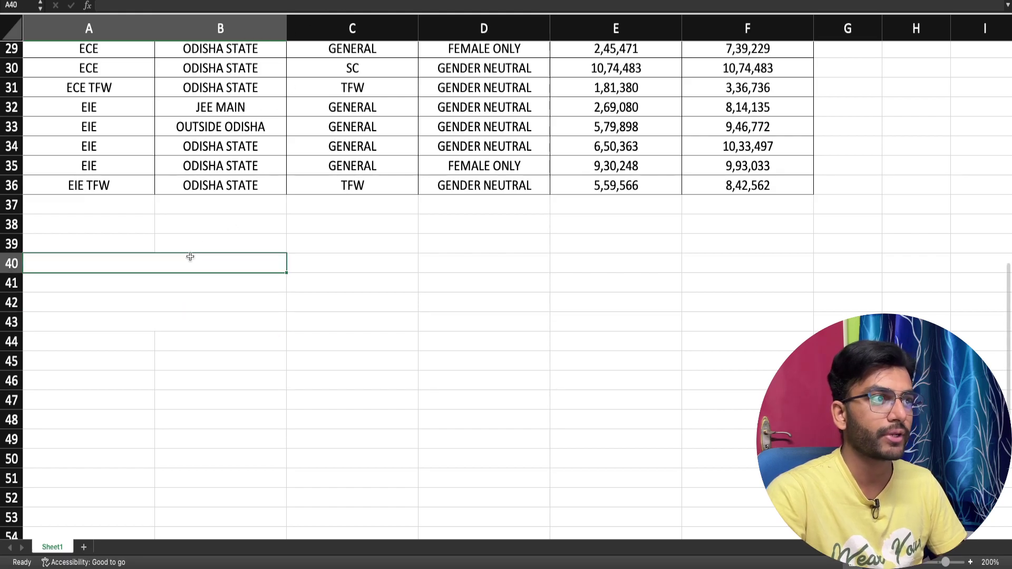
Enter "CSE: COMPUTER SCIENCE AND ENGINEERING" in the merged cell A40
text(CSE: COMPUTER SCIENC)
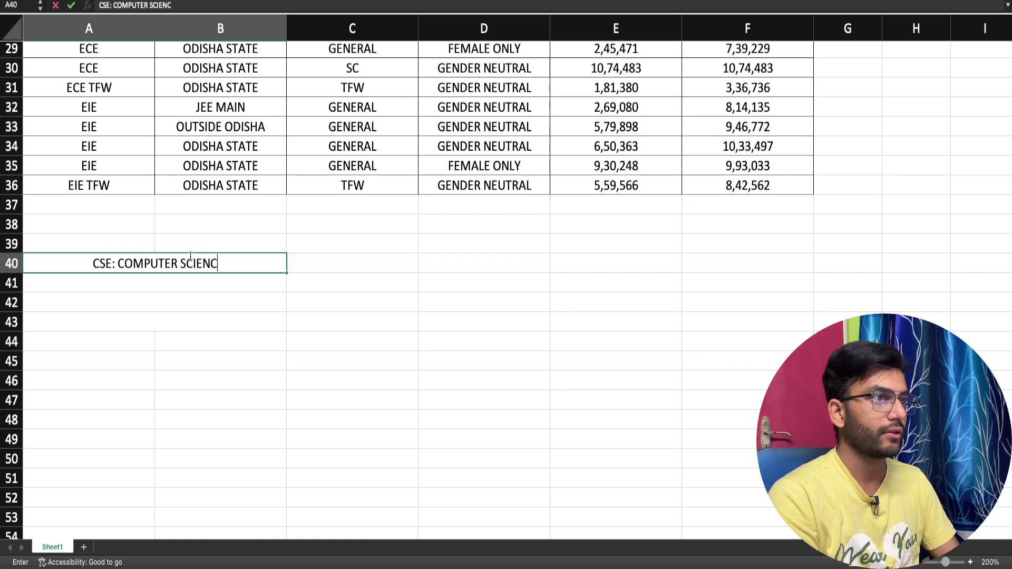
text(E AND ENG)
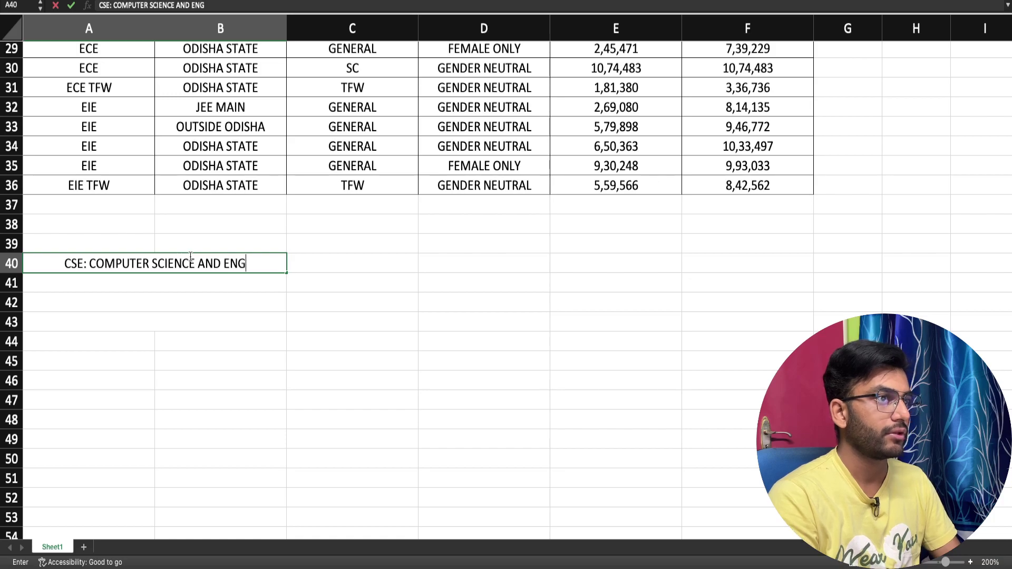
text(INEERING)
key(Return)
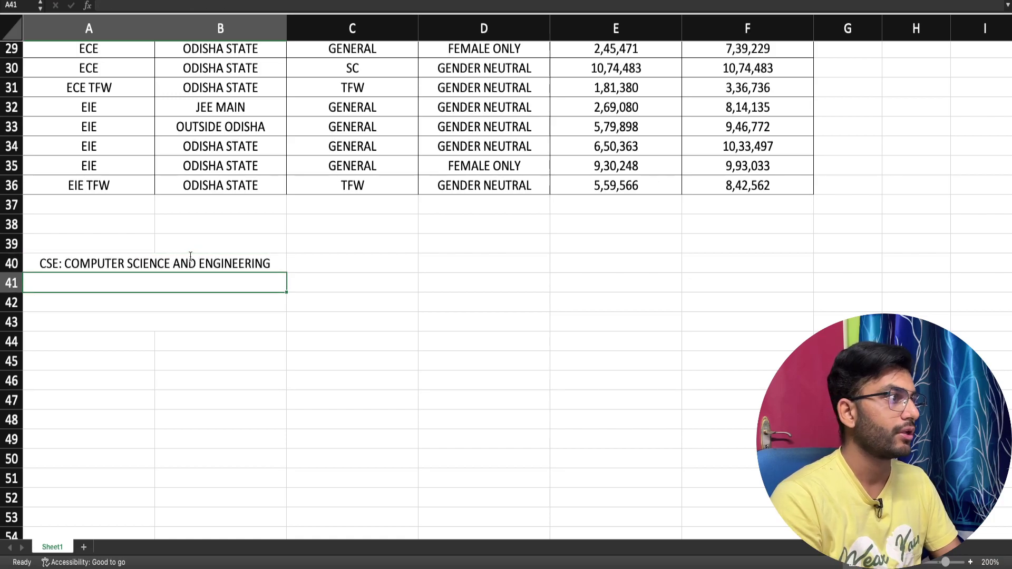
Enter "EEE: ELECTRICAL AND ELECTRONICS ENGINEERING" in the merged cell A41
text(EEE:)
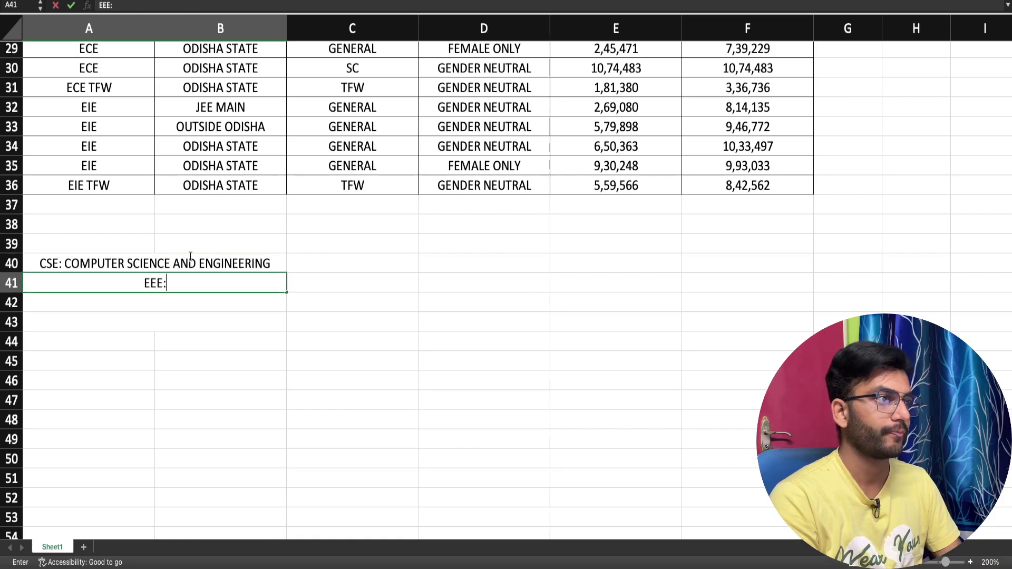
text( ELECTR)
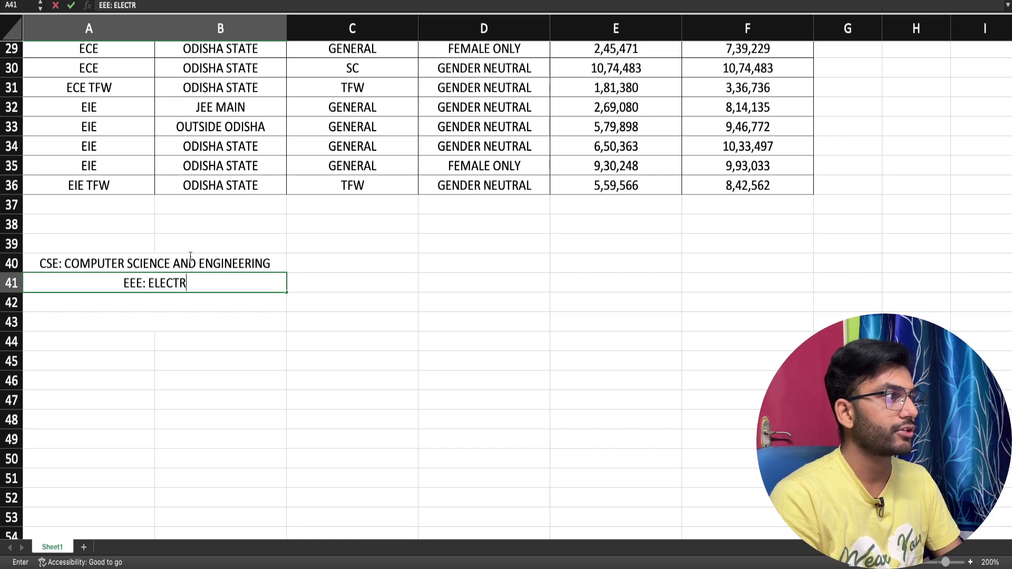
text(ICAL AND ELEC)
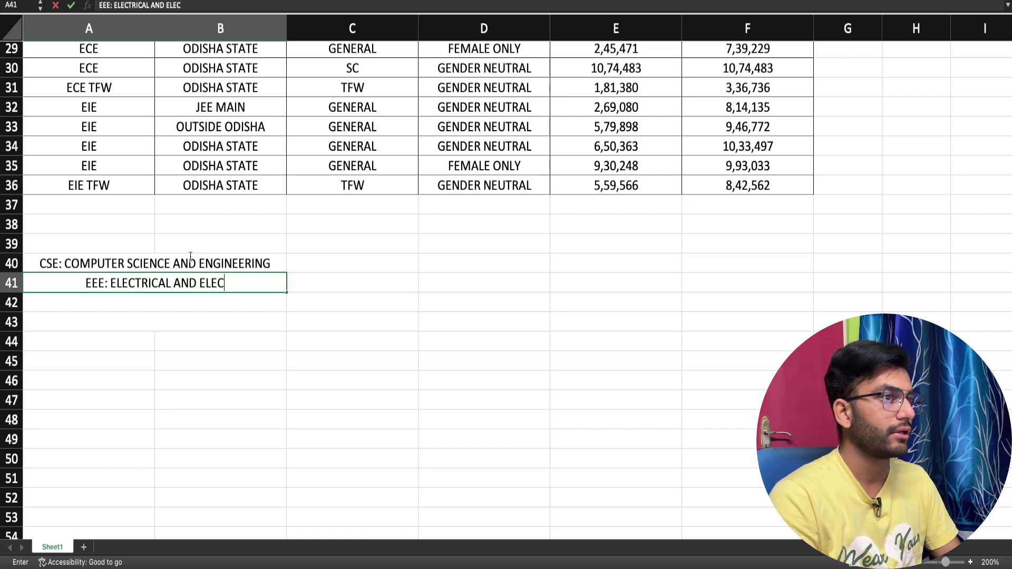
text(TRONICS ENGINEERING)
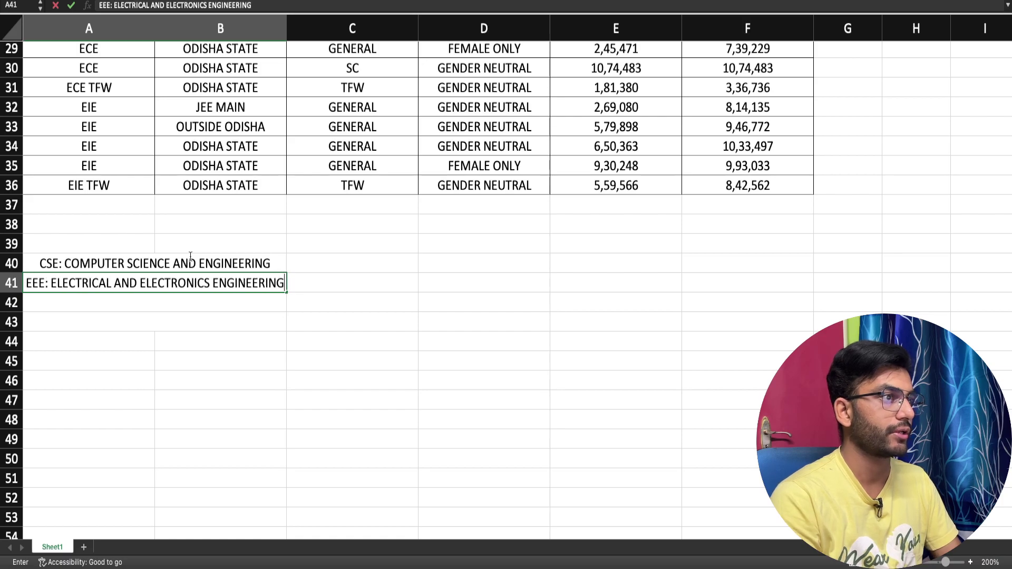
key(Return)
Enter "ECE: ELECTRONICS & COMMUNICATION ENGINEERING" in the merged cell A42
text(ECE:)
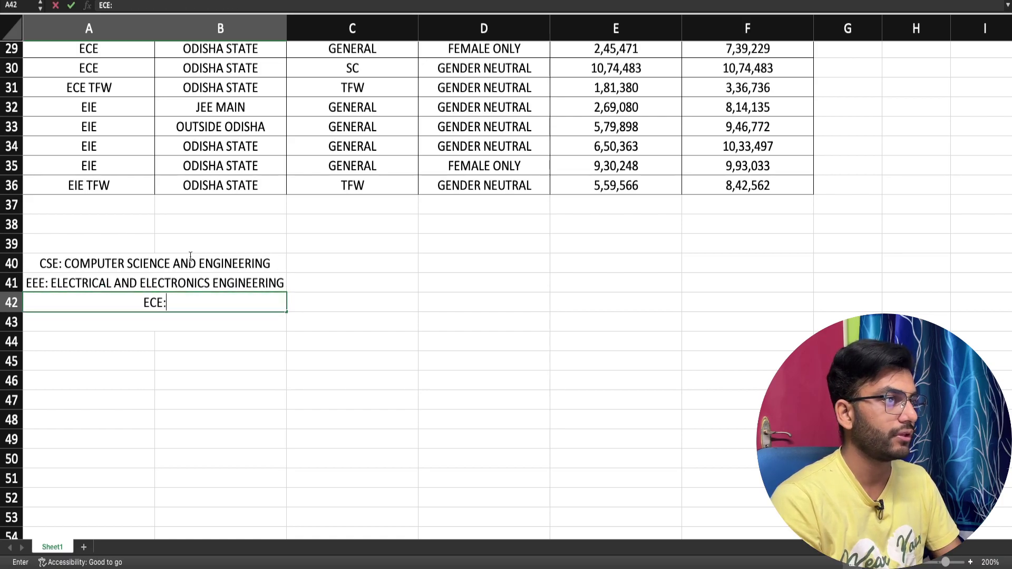
text( ELECTRONICS)
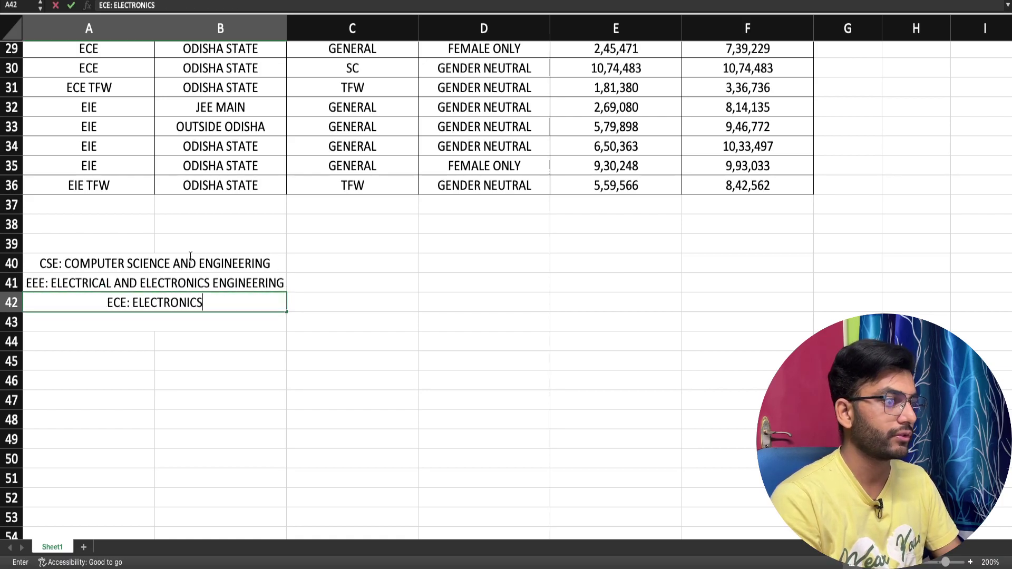
text( & COMMUNI)
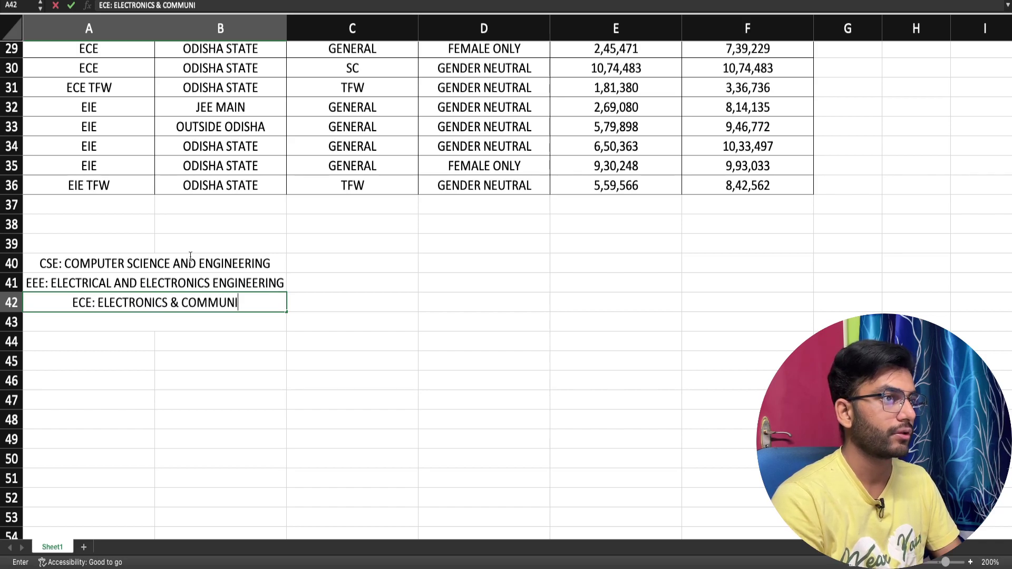
text(CATION ENGINEERING)
key(Return)
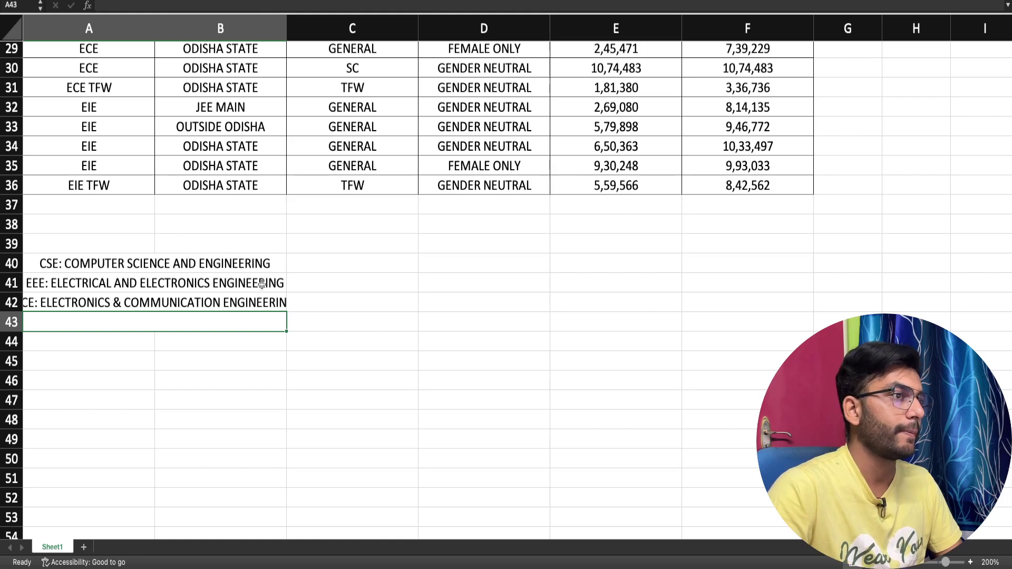
Extend the merged and centered CSE and EEE cells in rows 40 and 41 across columns A to C
drag(243, 259, 324, 258)
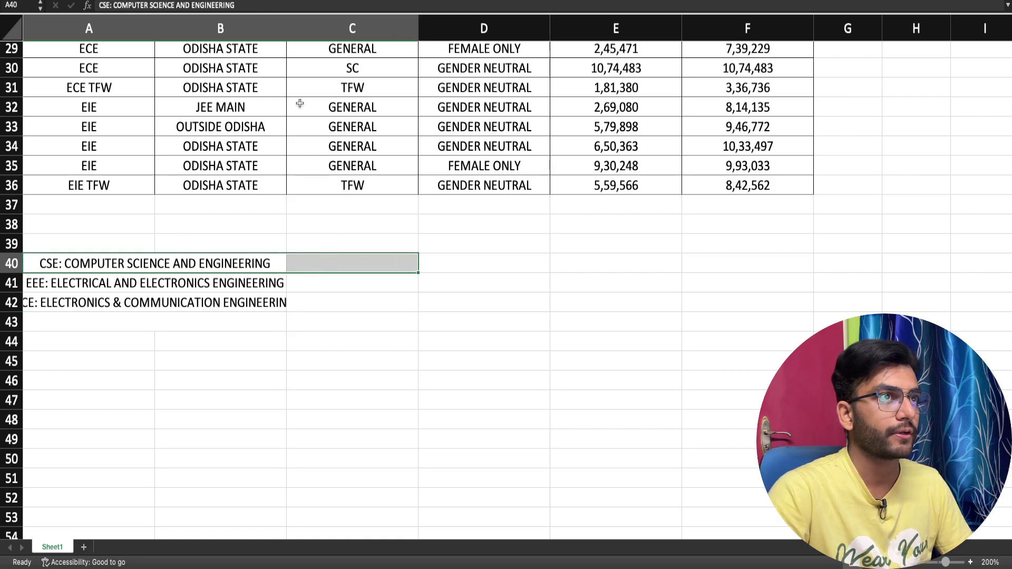
key(alt+h)
key(m)
key(c)
drag(253, 278, 324, 280)
key(alt+h)
key(m)
key(c)
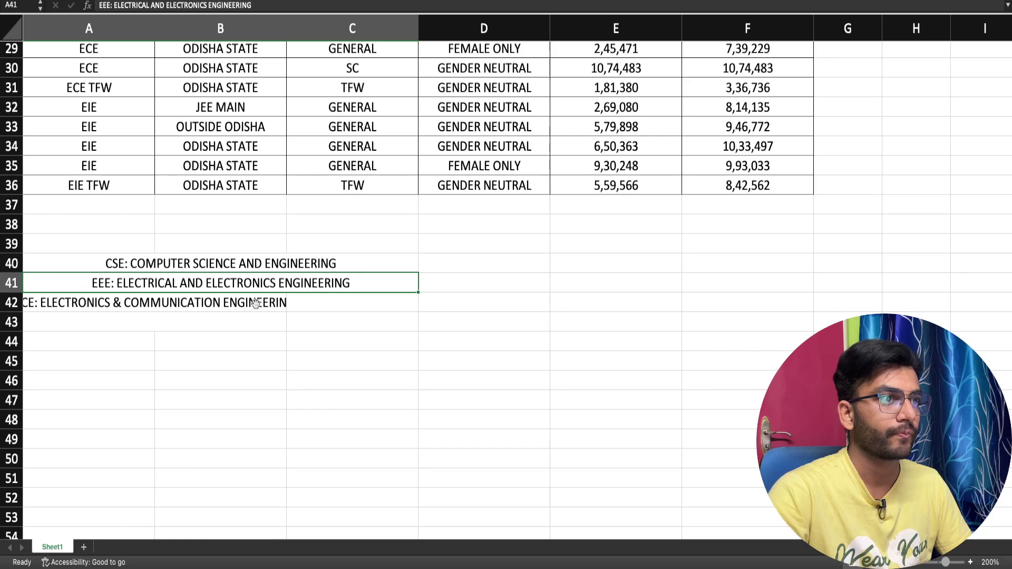
Extend the merged and centered ECE cell in row 42 and the empty one in row 43 across columns A to C
key(Down)
key(shift+Right)
key(shift+Right)
key(alt+h)
key(m)
key(c)
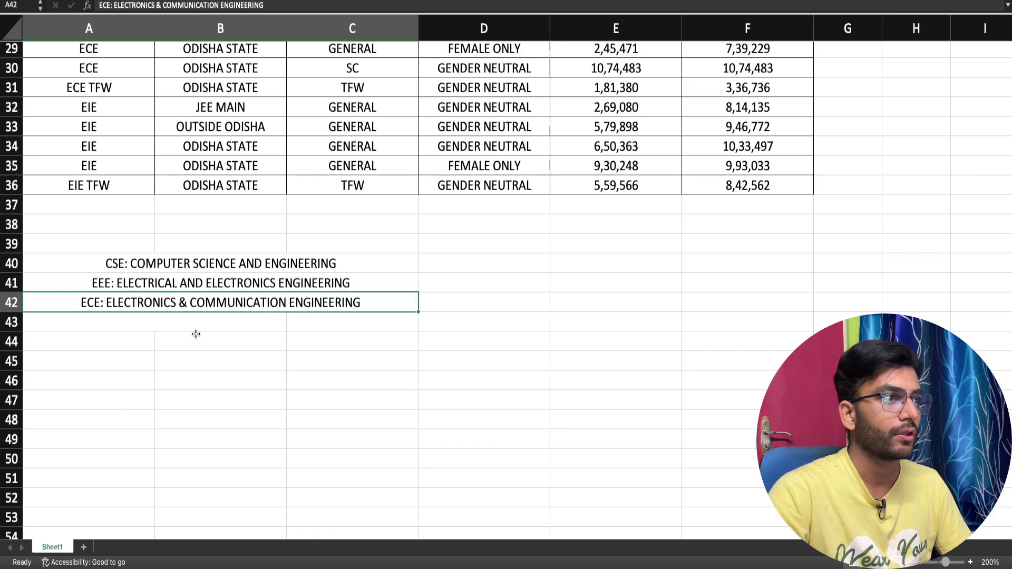
key(Down)
key(shift+Right)
key(shift+Right)
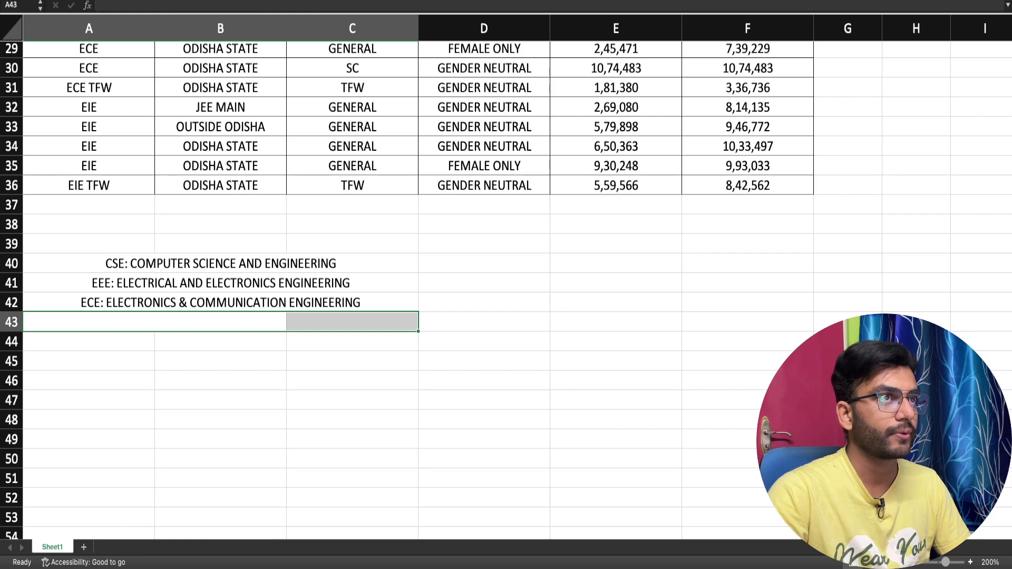
key(alt+h)
key(m)
key(c)
Replace the "&" with "AND" in the ECE description in A42
double_click(183, 301)
key(BackSpace)
text(AND)
key(Return)
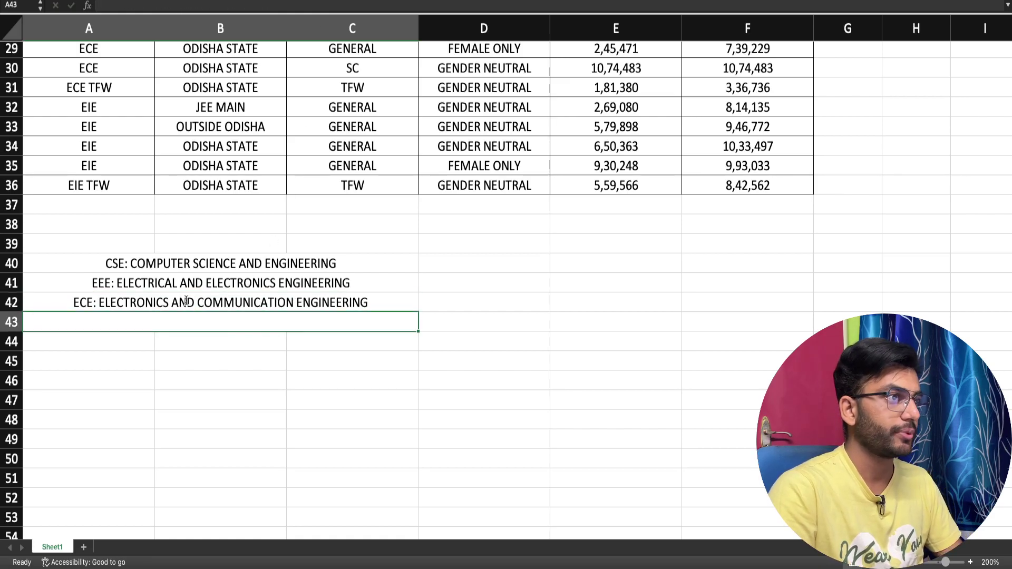
Enter "EIE: ELECTRONICS AND INSTRUMENTATION ENGINEERING" in the merged cell A43
text(EIE: )
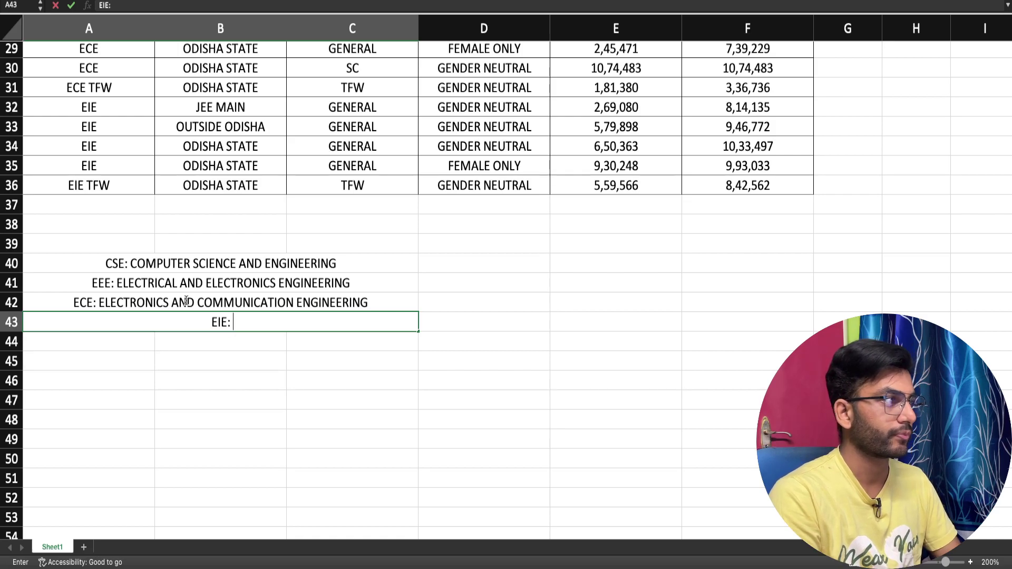
text(ELECTRONICS )
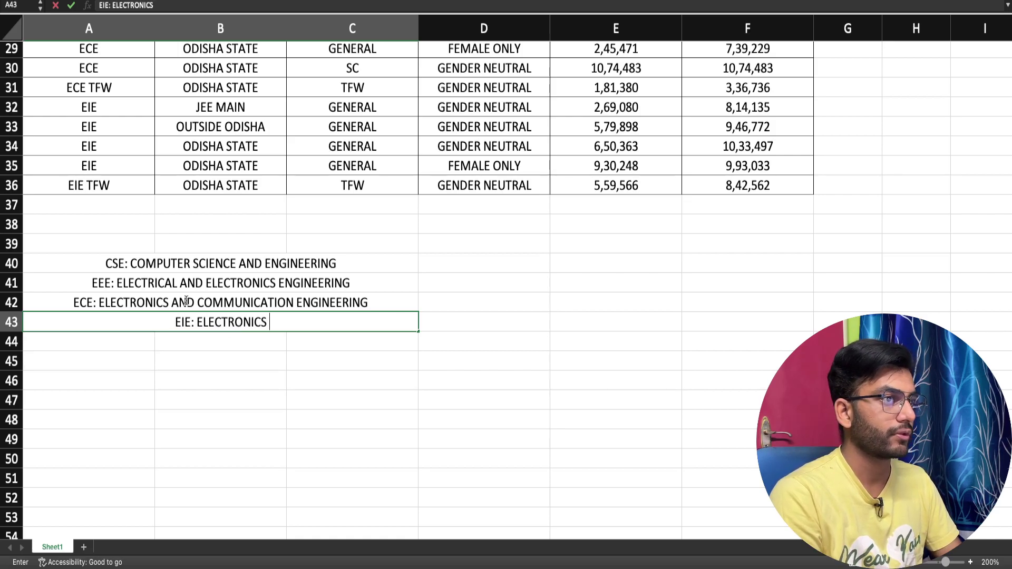
text(AND INSTR)
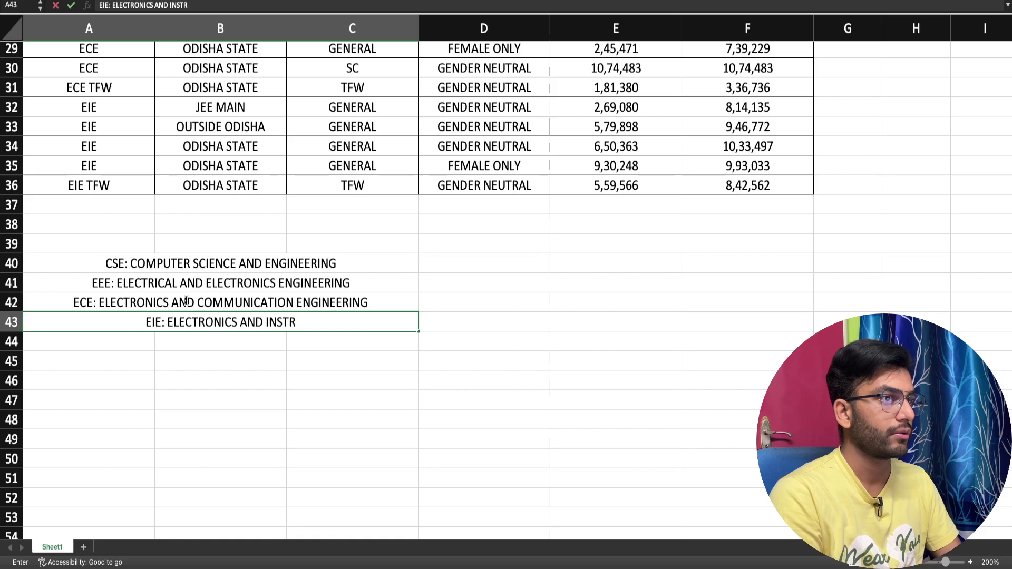
text(UMENTA)
text(TION ENGIN)
text(EERING)
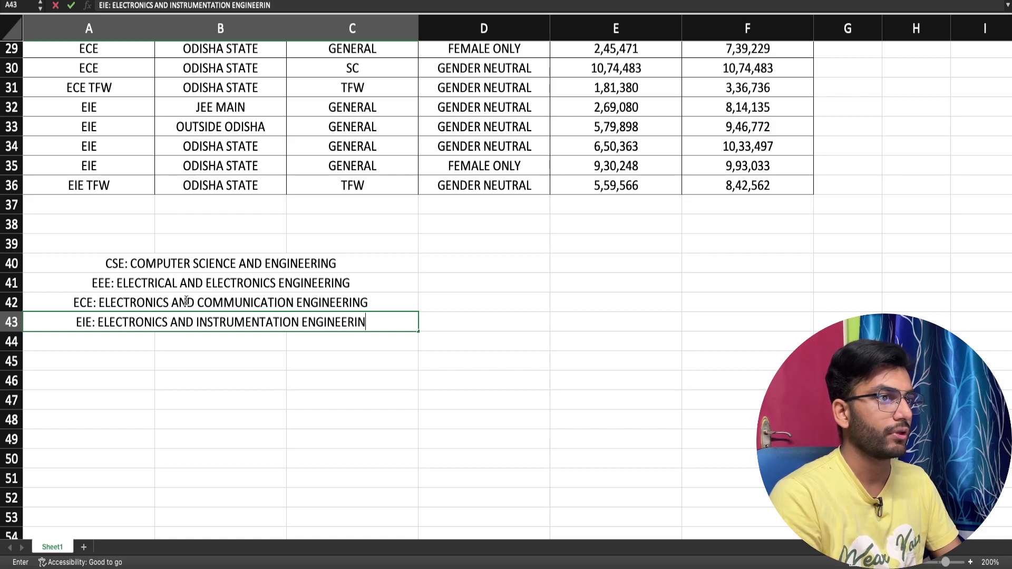
click(454, 264)
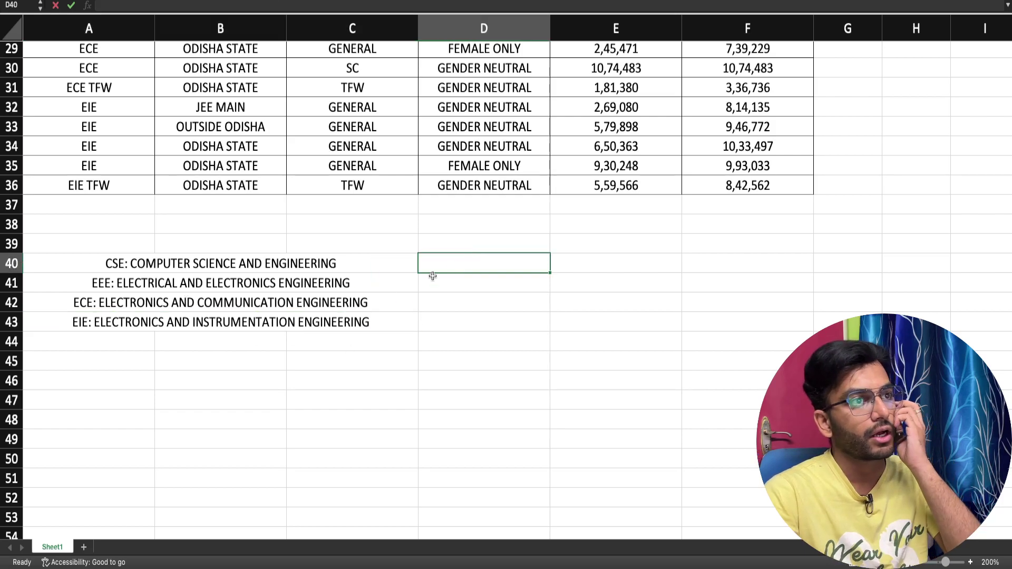
Try left alignment on the branch descriptions in rows 40 to 43, and restore their centered alignment
drag(374, 269, 364, 323)
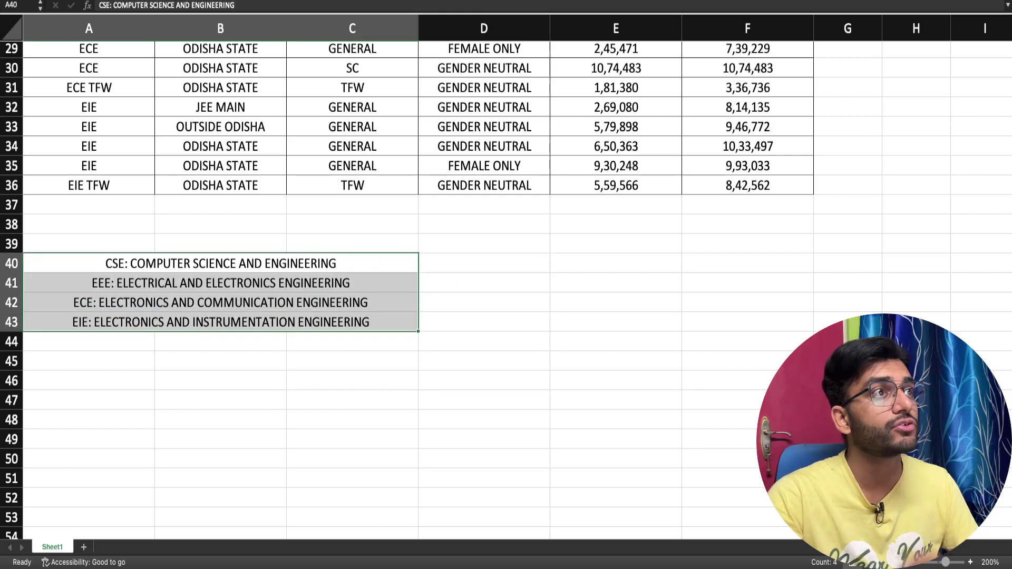
key(super+l)
click(492, 288)
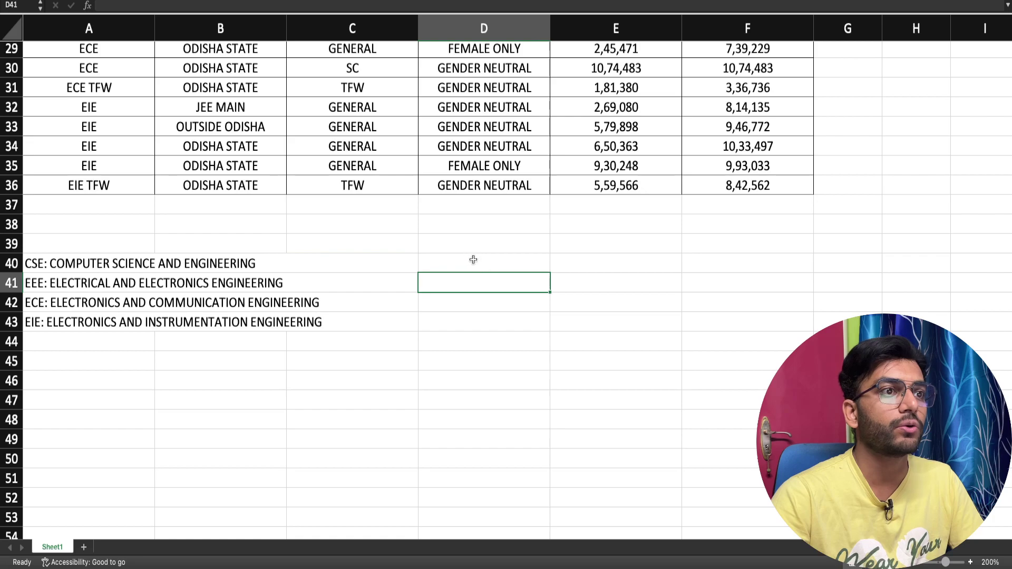
drag(474, 260, 477, 323)
drag(388, 269, 382, 328)
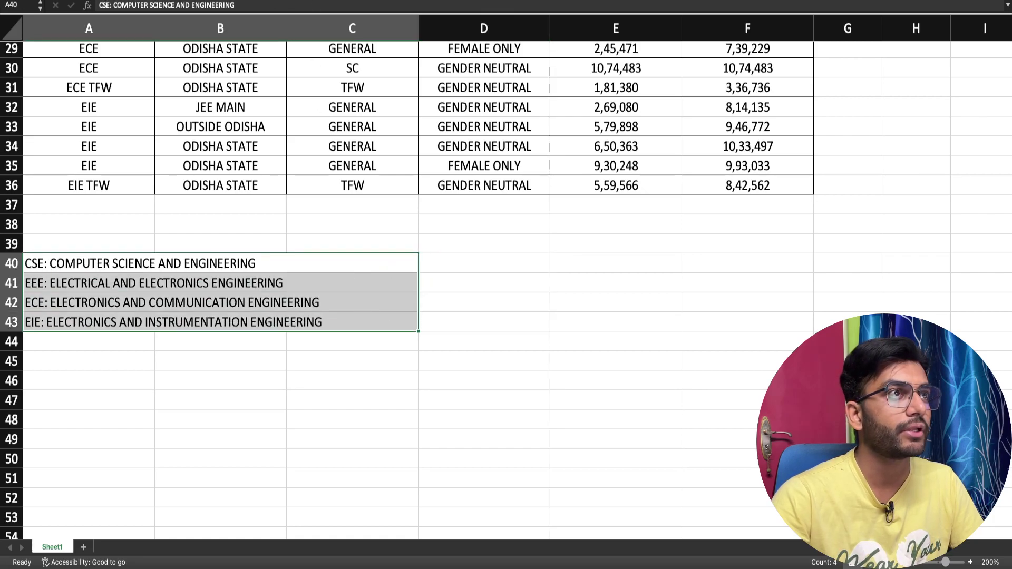
key(super+e)
click(487, 276)
click(482, 261)
Copy the opening and closing ranks of the CSE Odisha State, General, Gender Neutral row into D40:E40
scroll(481, 262, up, 9)
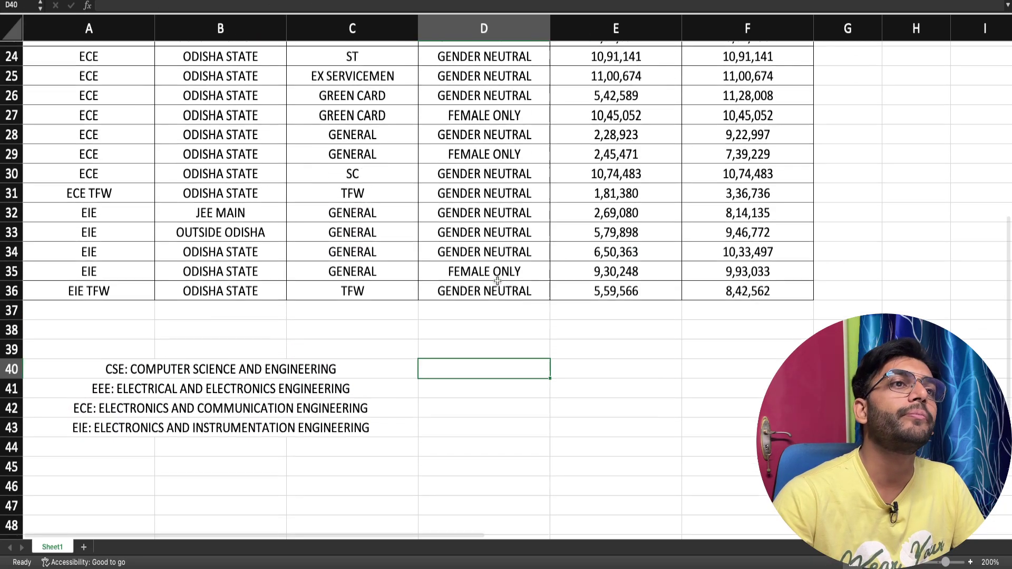
scroll(498, 310, up, 1)
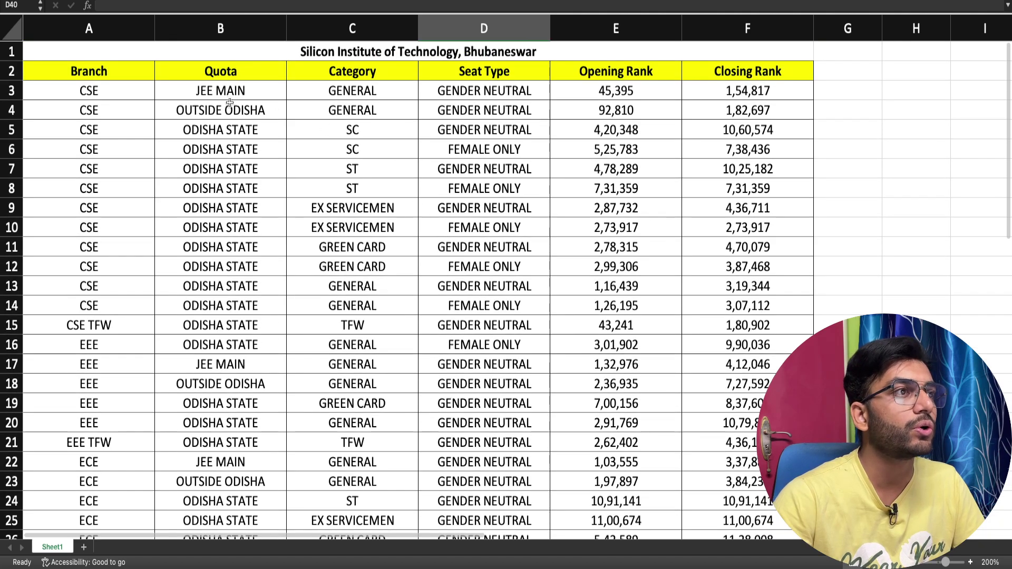
click(250, 117)
click(258, 132)
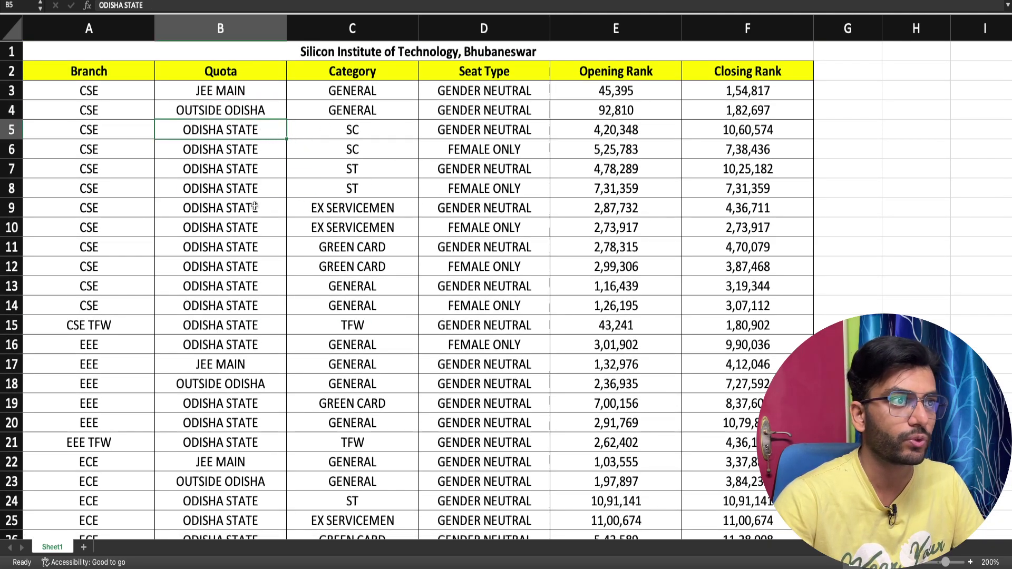
click(256, 286)
click(321, 286)
click(464, 306)
click(500, 287)
click(565, 289)
drag(644, 287, 683, 290)
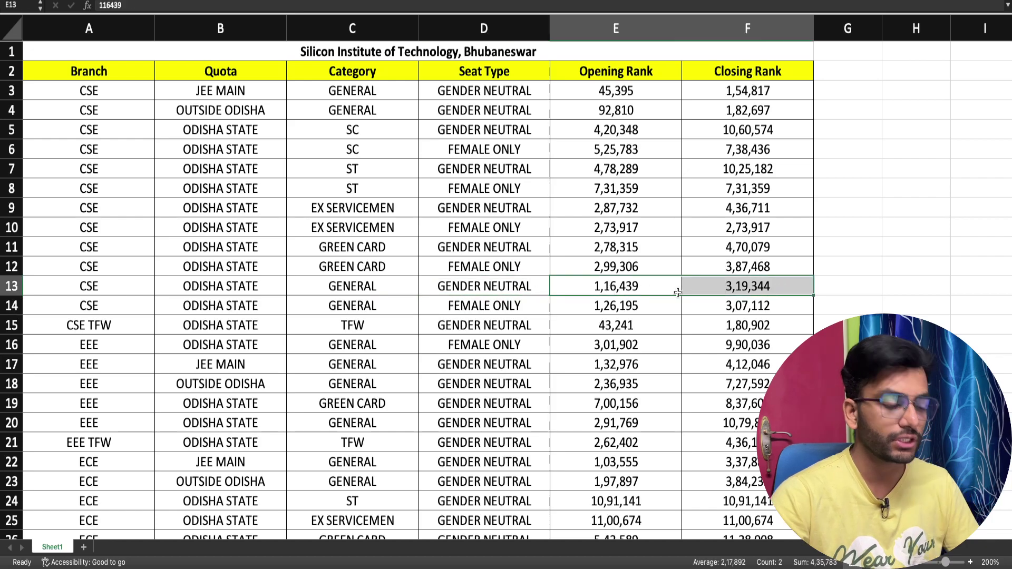
key(ctrl+c)
scroll(452, 293, down, 7)
scroll(451, 293, down, 3)
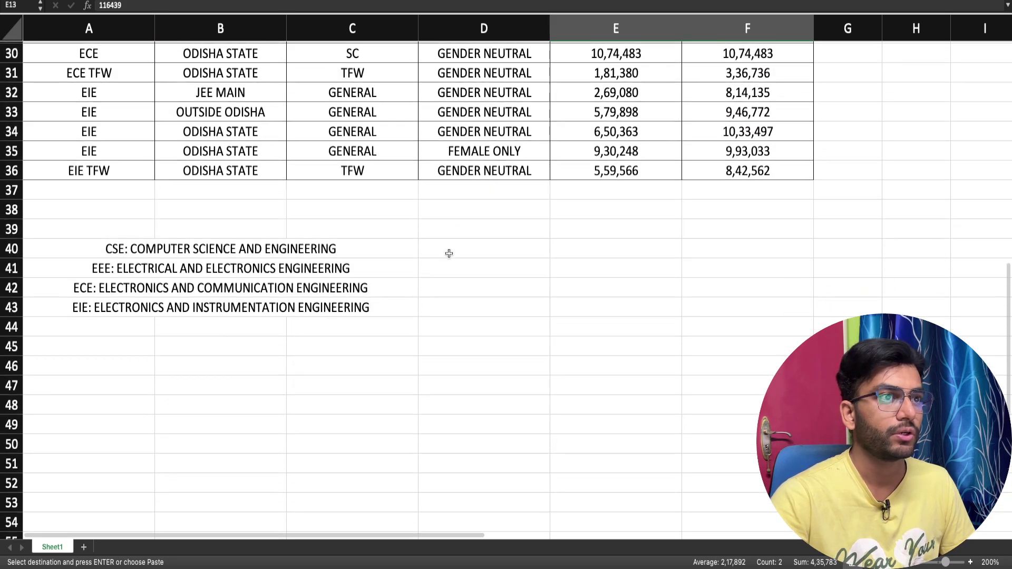
click(467, 250)
key(ctrl+v)
Copy the opening and closing ranks of the EEE Odisha State, General, Gender Neutral row into D41:E41
scroll(463, 248, up, 9)
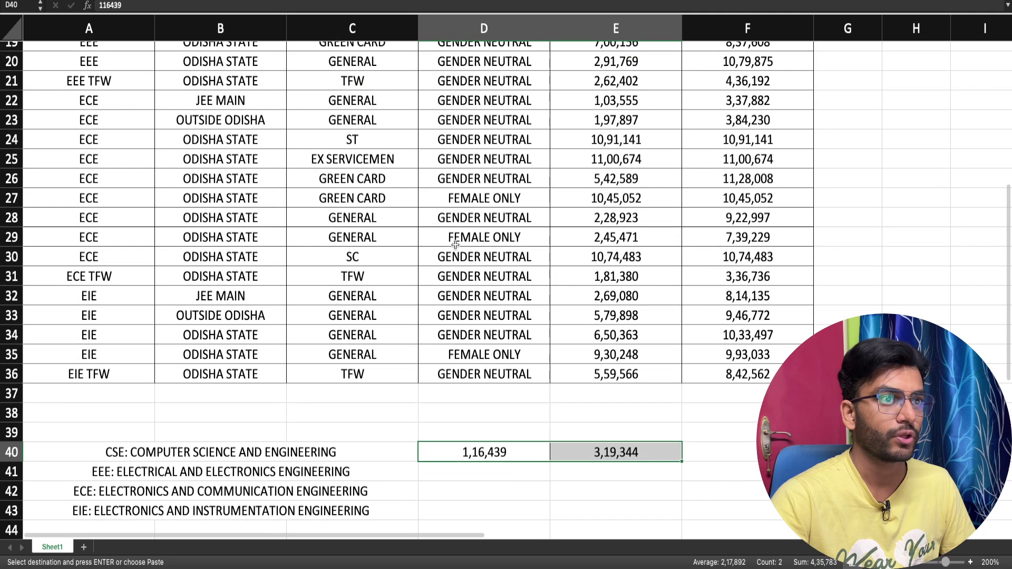
scroll(265, 283, down, 2)
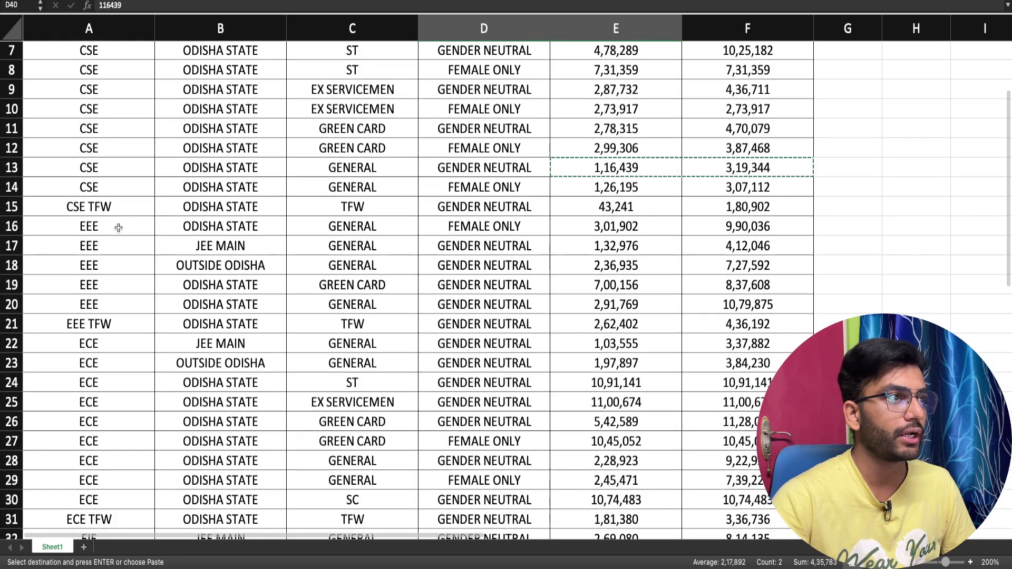
click(101, 240)
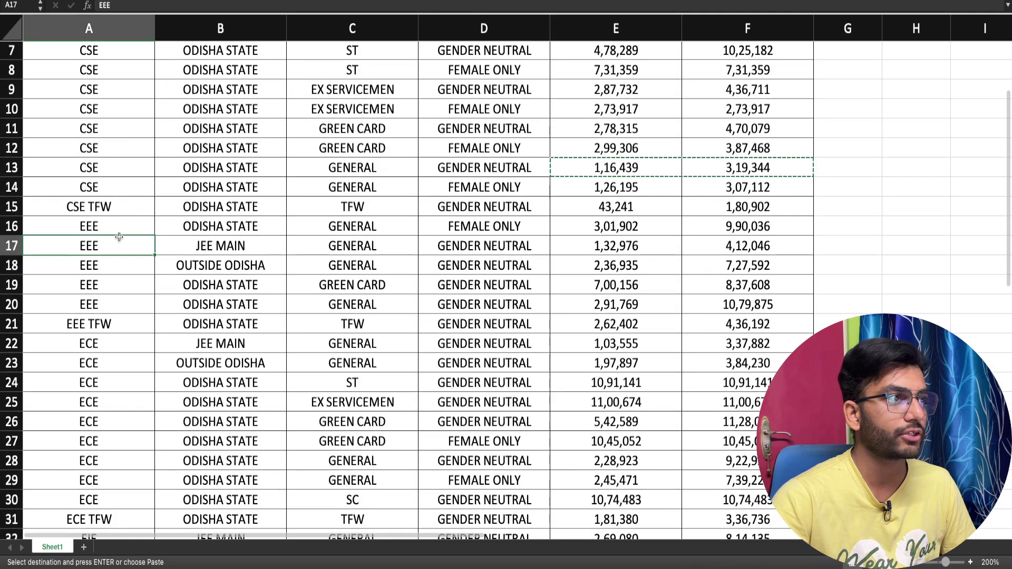
click(244, 281)
click(316, 226)
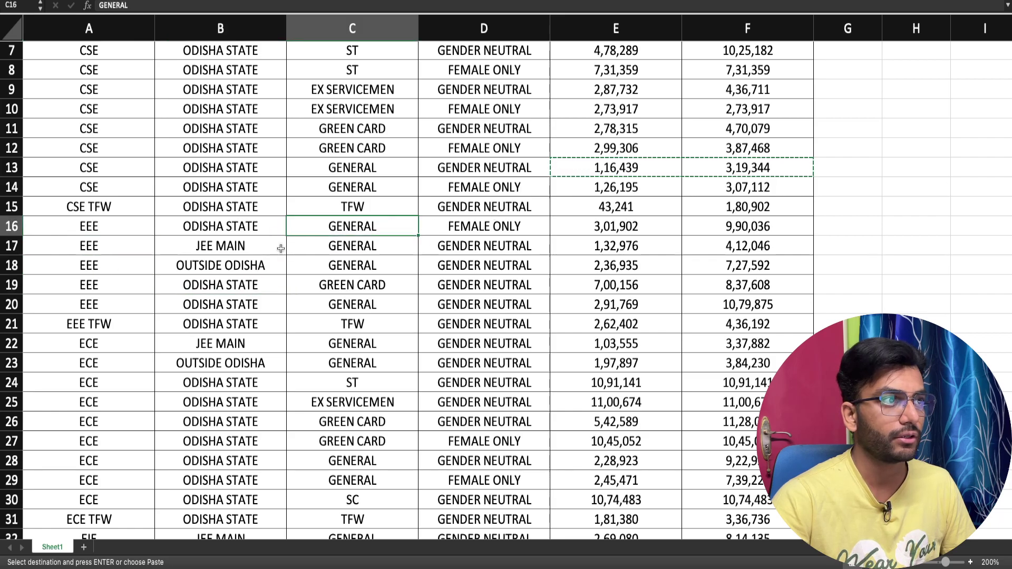
click(254, 303)
click(390, 306)
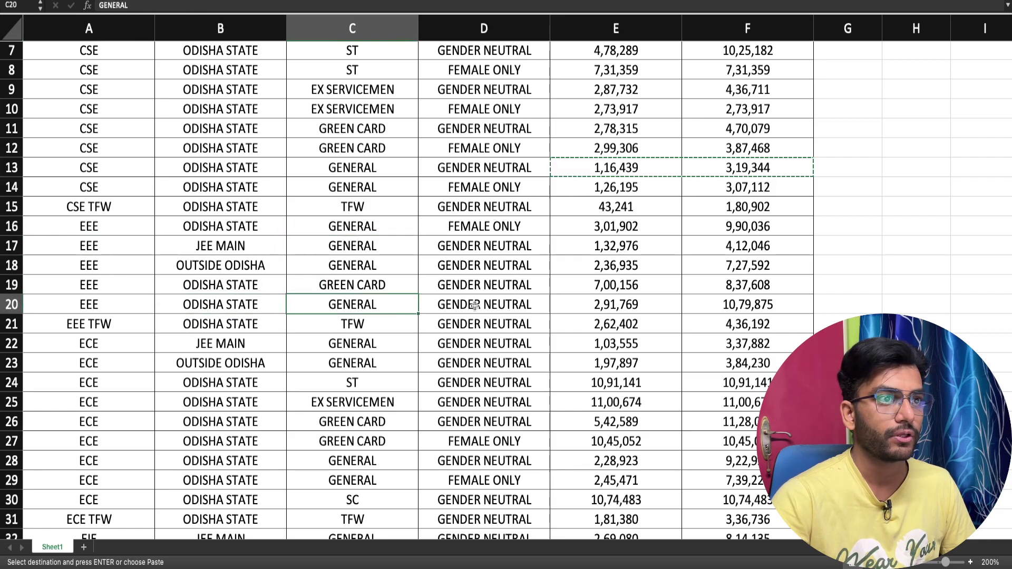
click(477, 301)
drag(592, 305, 713, 304)
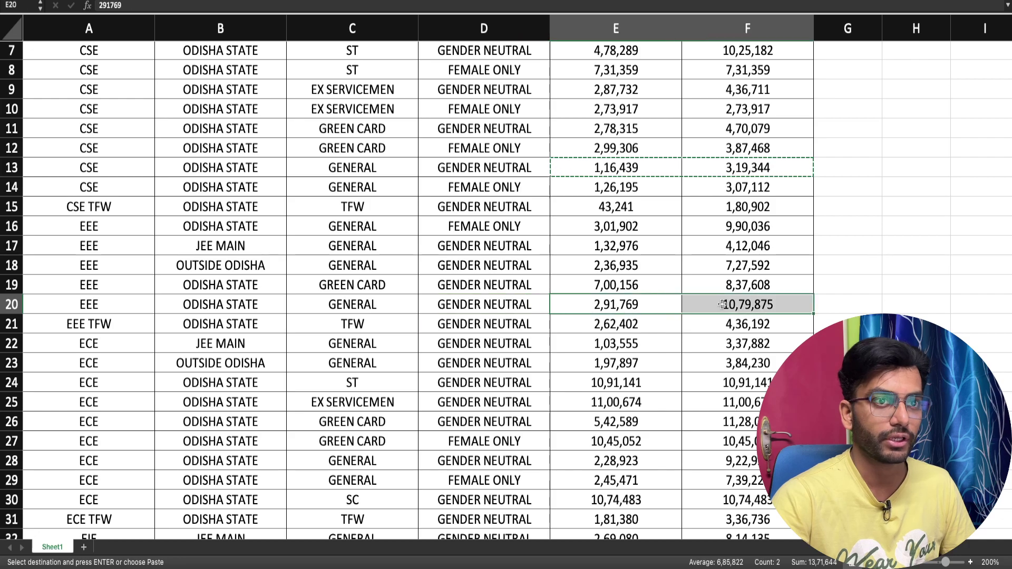
key(ctrl+c)
scroll(566, 349, down, 2)
scroll(565, 349, down, 4)
click(502, 312)
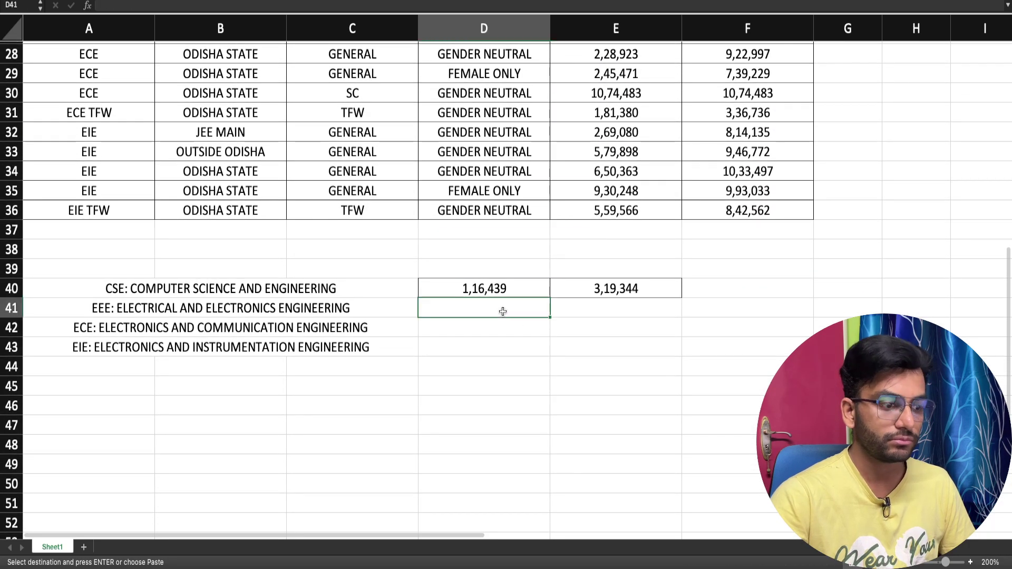
key(ctrl+v)
Copy the opening and closing ranks of the ECE Odisha State, General, Gender Neutral row into D42:E42
scroll(460, 310, up, 3)
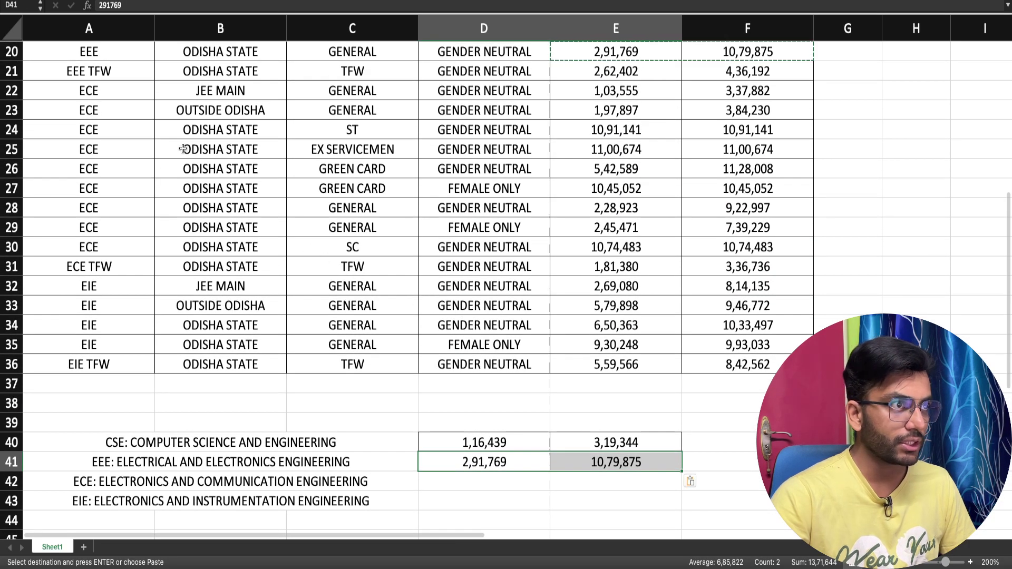
click(260, 227)
click(342, 229)
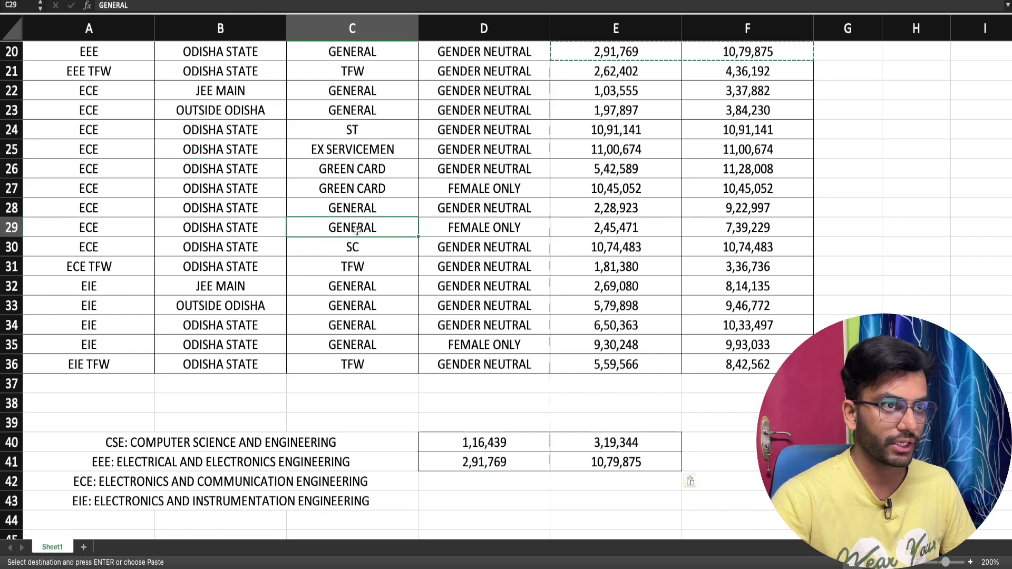
click(394, 207)
drag(617, 208, 724, 207)
key(ctrl+v)
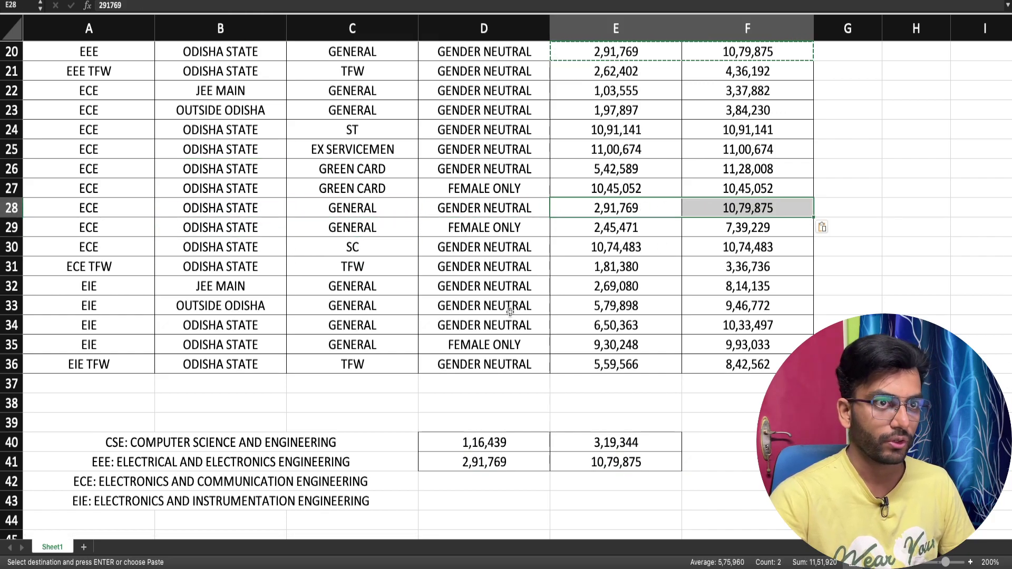
key(ctrl+z)
key(ctrl+c)
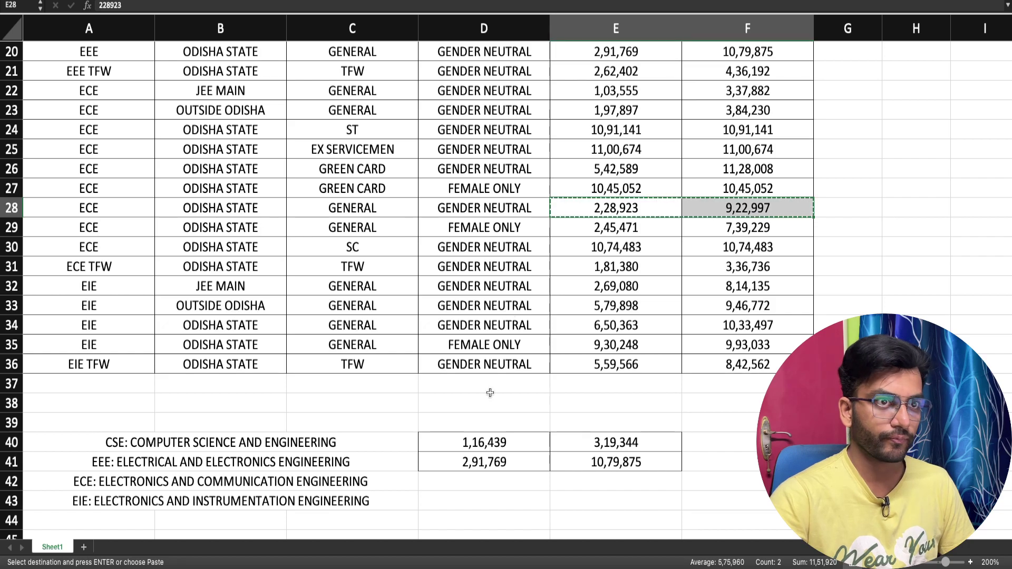
scroll(490, 394, down, 3)
drag(492, 408, 609, 406)
key(ctrl+v)
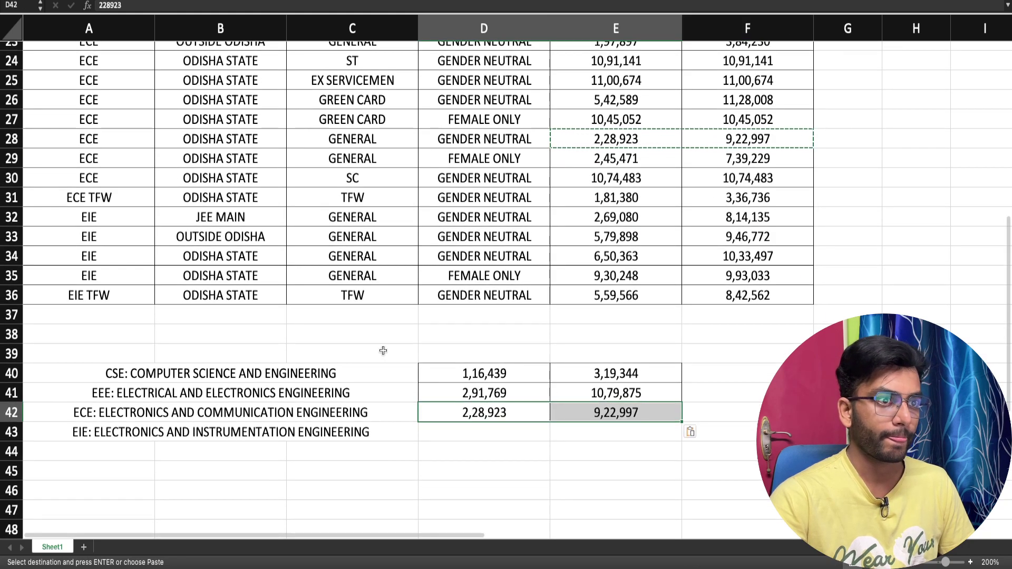
Copy the opening and closing ranks of the EIE Odisha State, General, Gender Neutral row into D43:E43
click(218, 258)
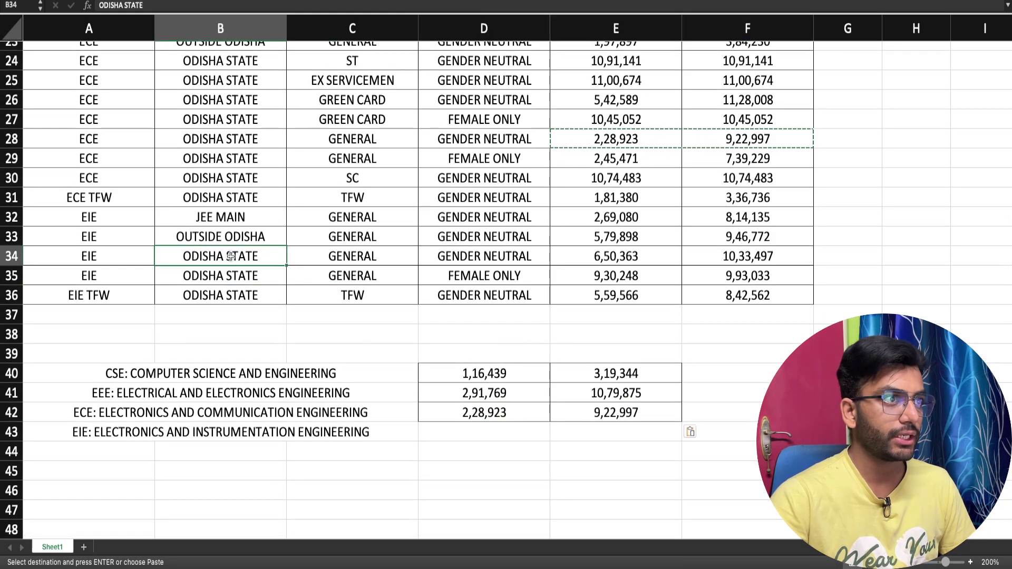
click(369, 258)
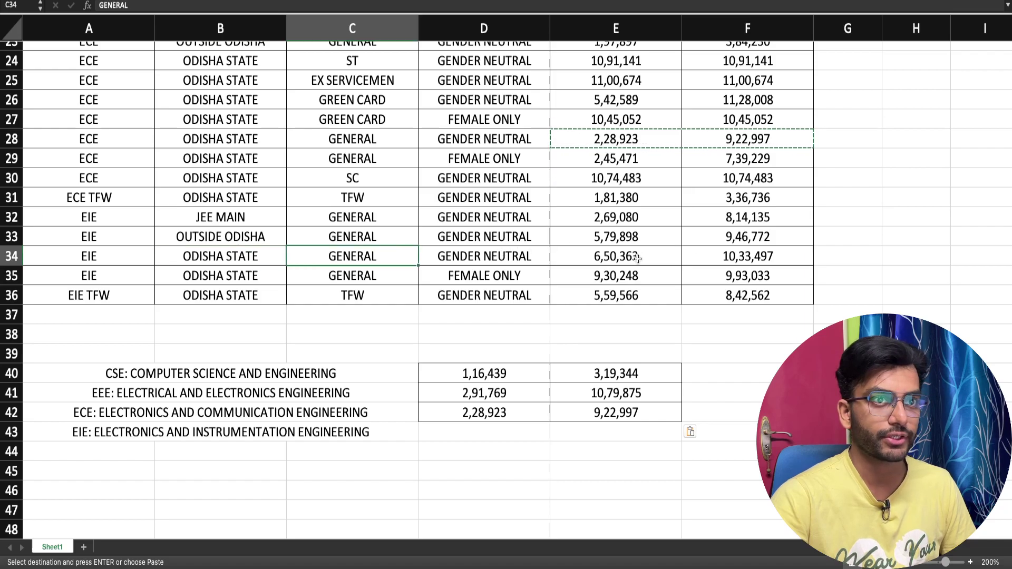
drag(636, 259, 738, 258)
key(ctrl+c)
scroll(650, 295, down, 2)
click(505, 331)
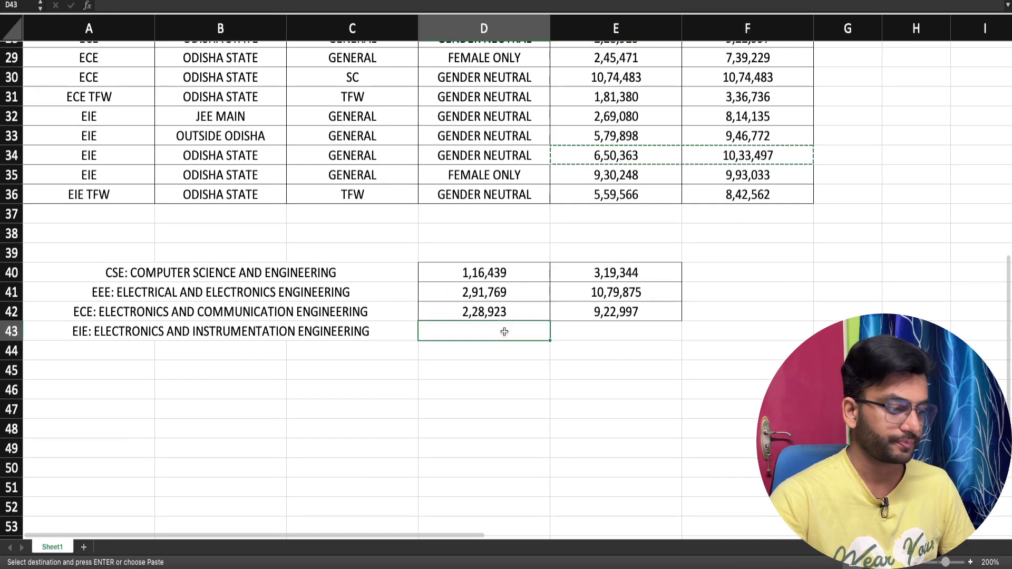
key(ctrl+v)
Apply cell borders to the whole branch summary in A40:E43
click(432, 352)
scroll(428, 369, down, 1)
click(476, 252)
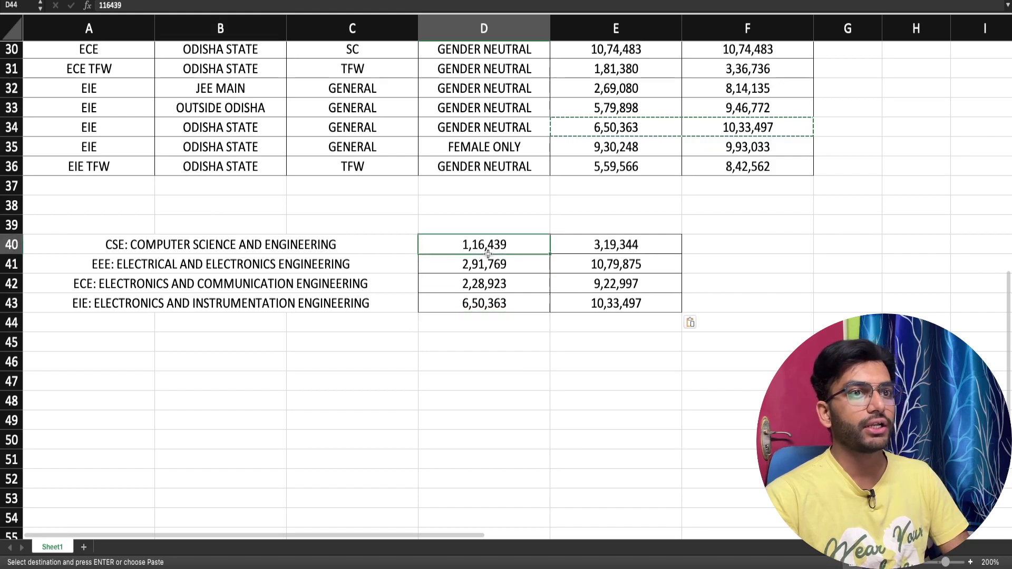
drag(476, 251, 632, 302)
drag(351, 249, 600, 298)
click(354, 266)
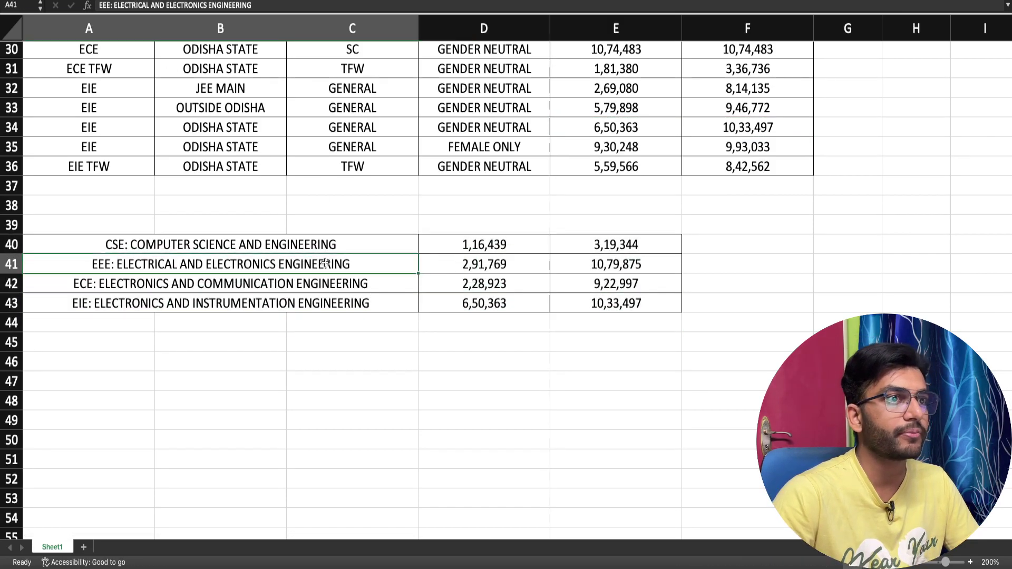
click(523, 247)
scroll(547, 263, down, 2)
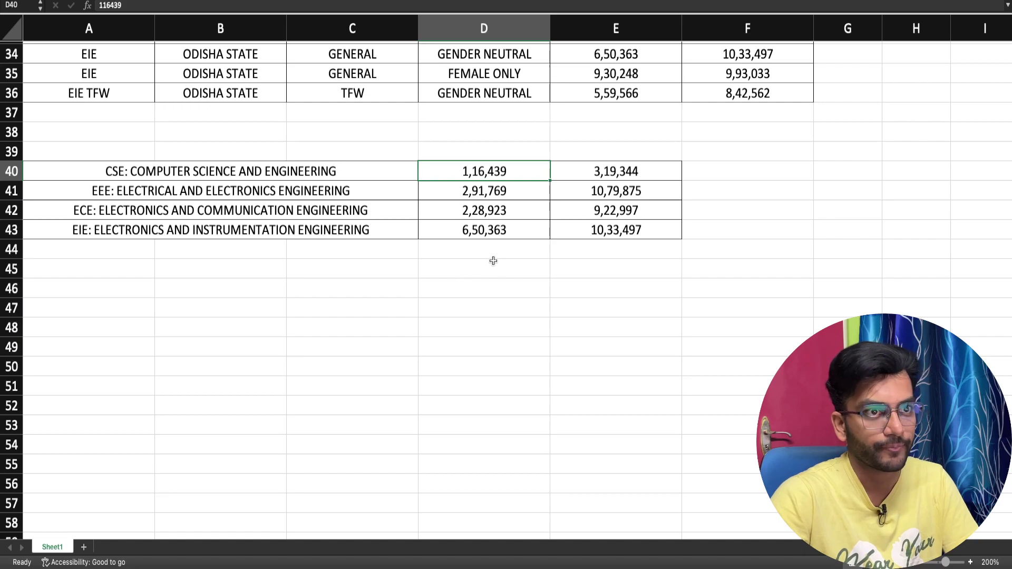
double_click(487, 169)
click(510, 279)
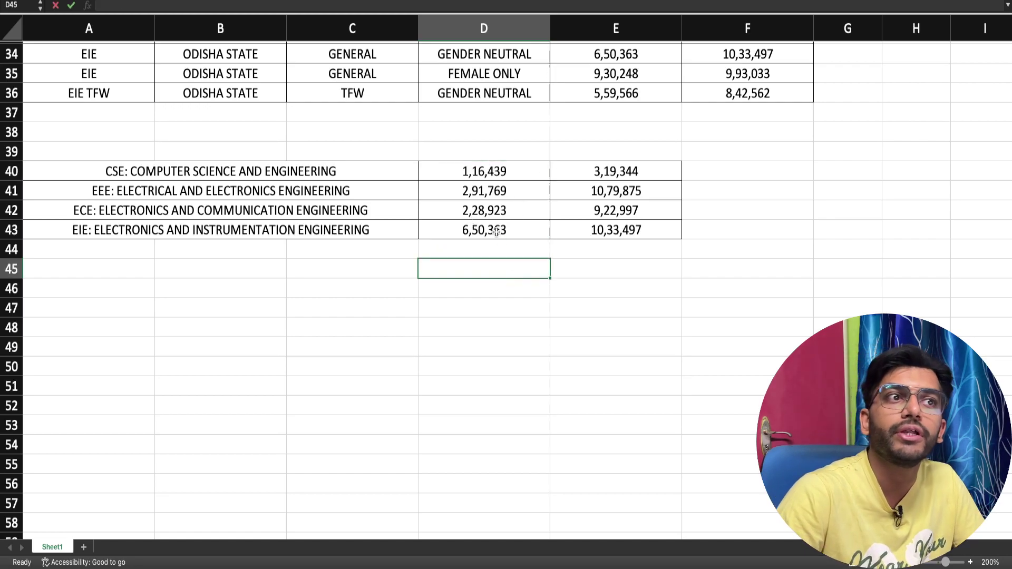
click(482, 179)
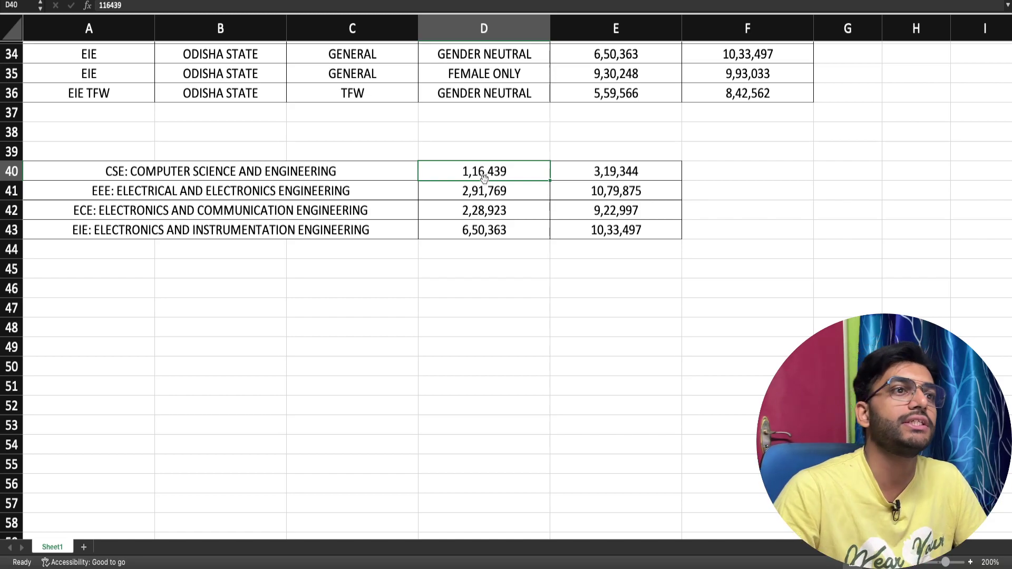
Enter "CSE" in cell B47 below the branch summary
click(197, 311)
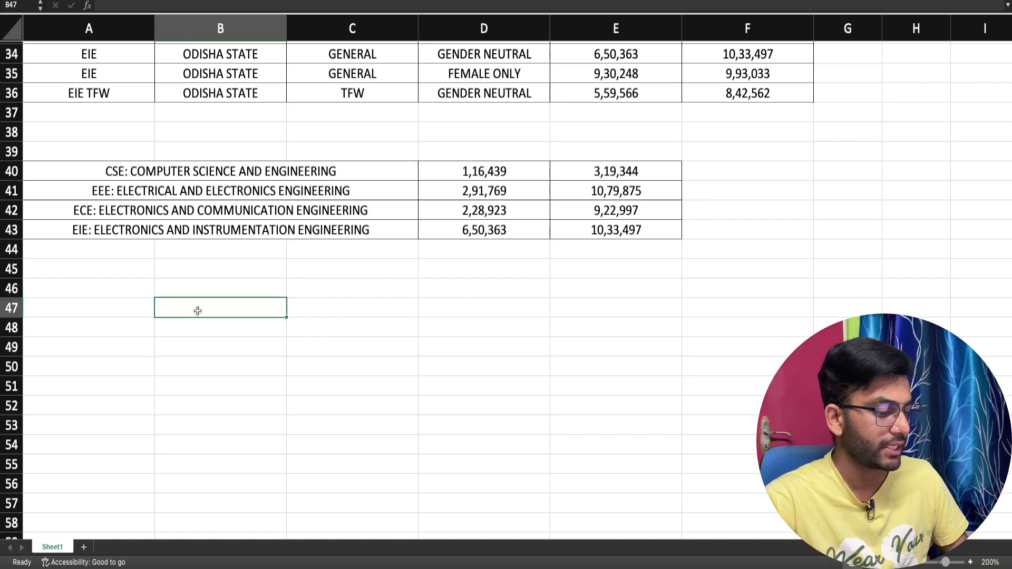
text(CSE)
key(Return)
Try to sort the branch summary by the opening ranks in D40:D43, expanding the selection to the neighbouring data
click(464, 210)
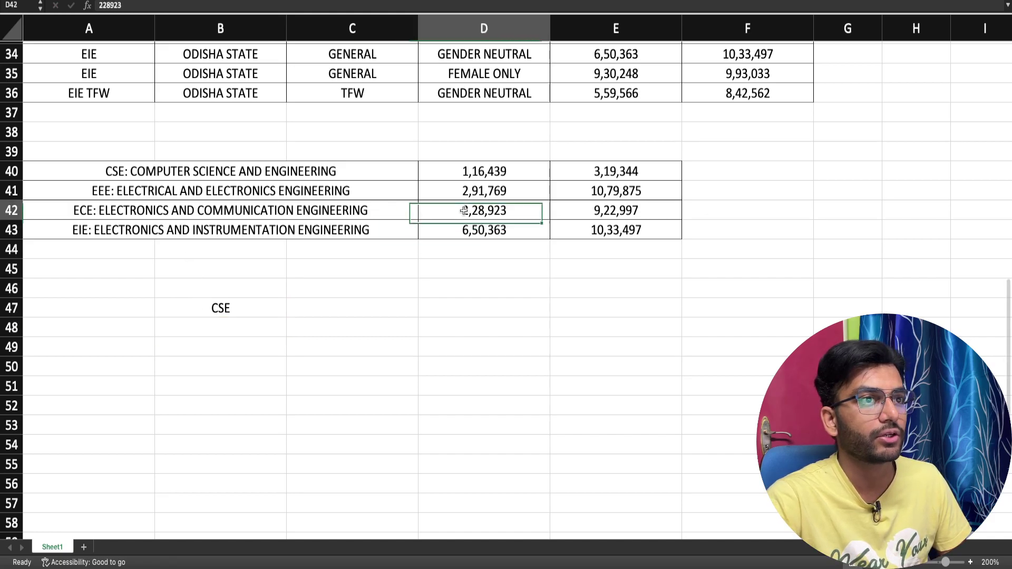
drag(479, 175, 484, 230)
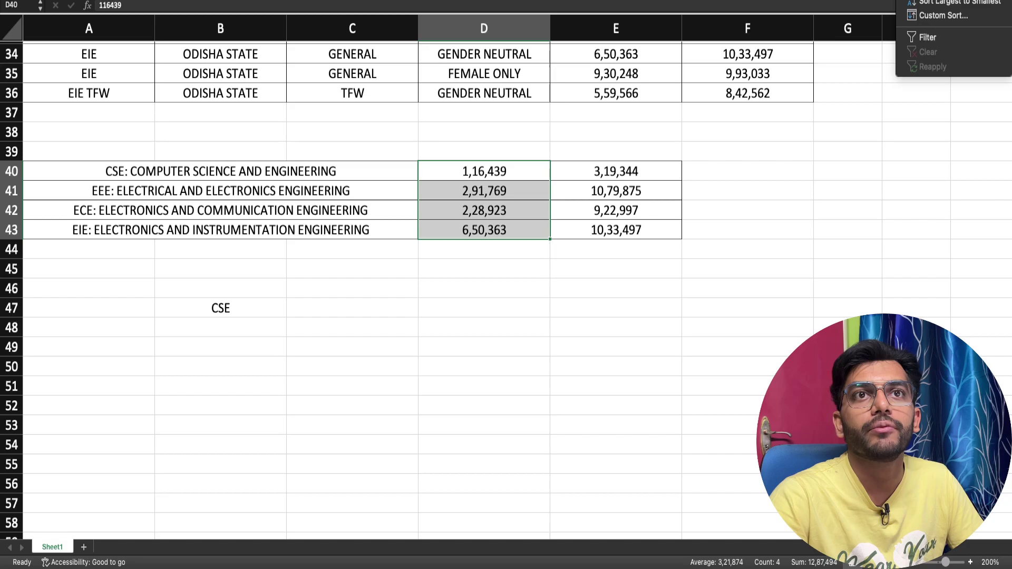
click(903, 6)
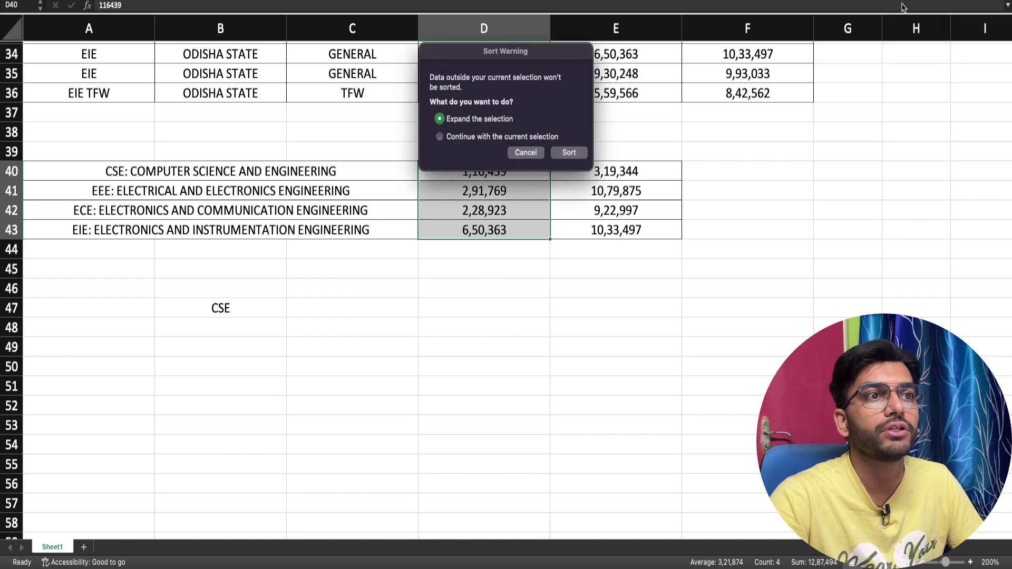
click(570, 152)
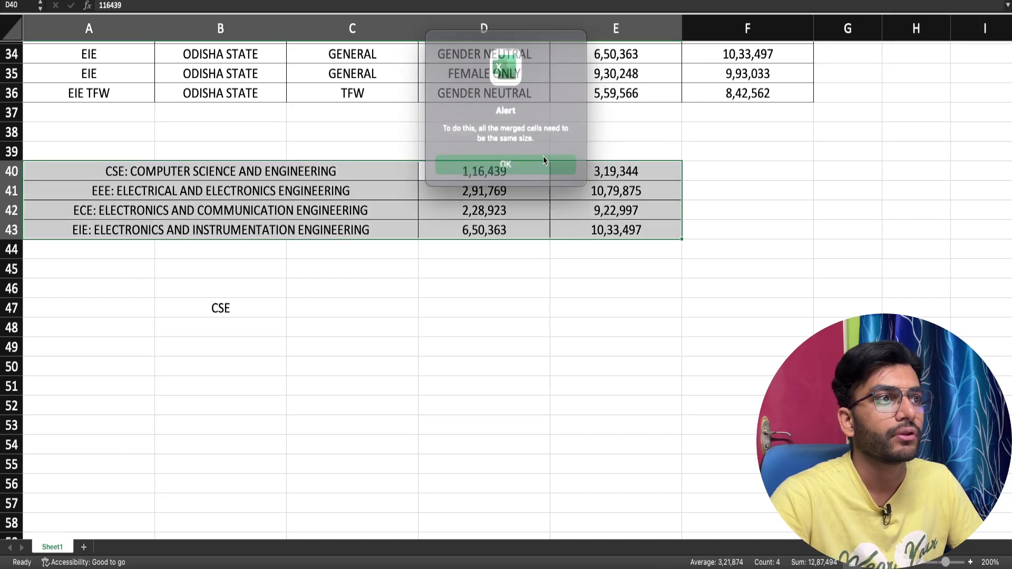
click(514, 158)
click(427, 196)
Move the EEE row of the branch summary from row 41 to the empty row 45
drag(358, 167, 384, 225)
click(504, 194)
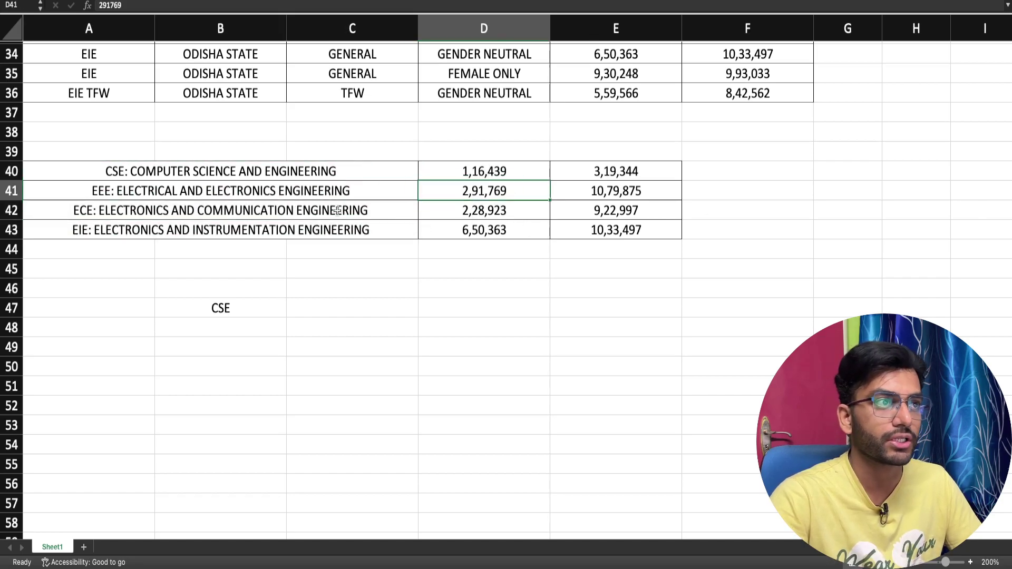
click(20, 195)
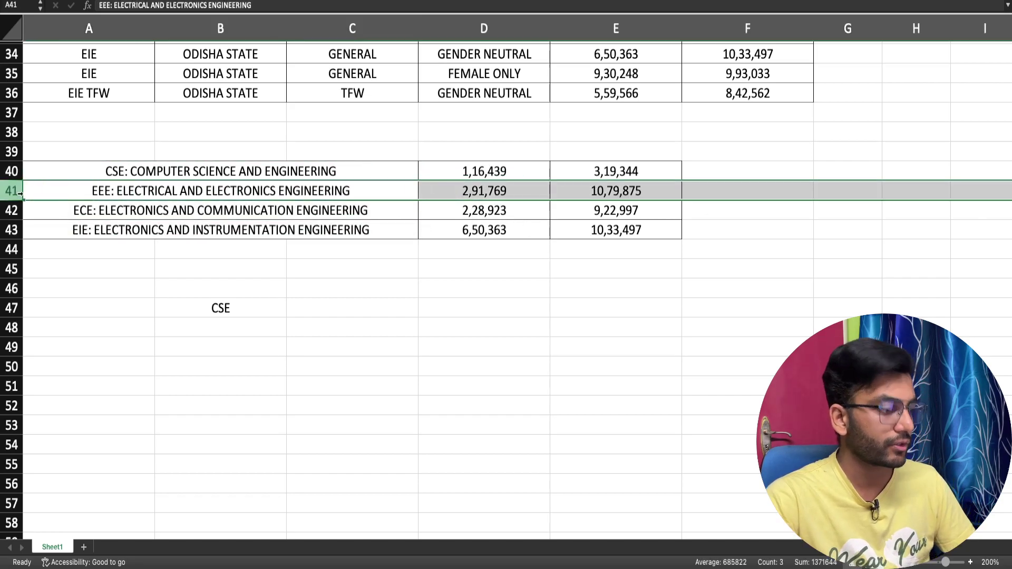
key(super+c)
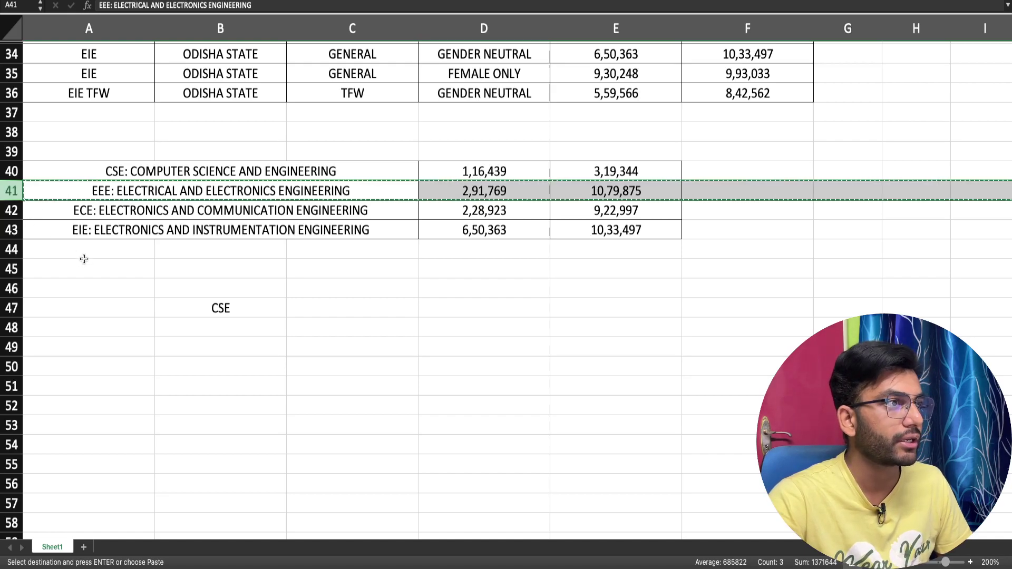
click(105, 272)
key(super+v)
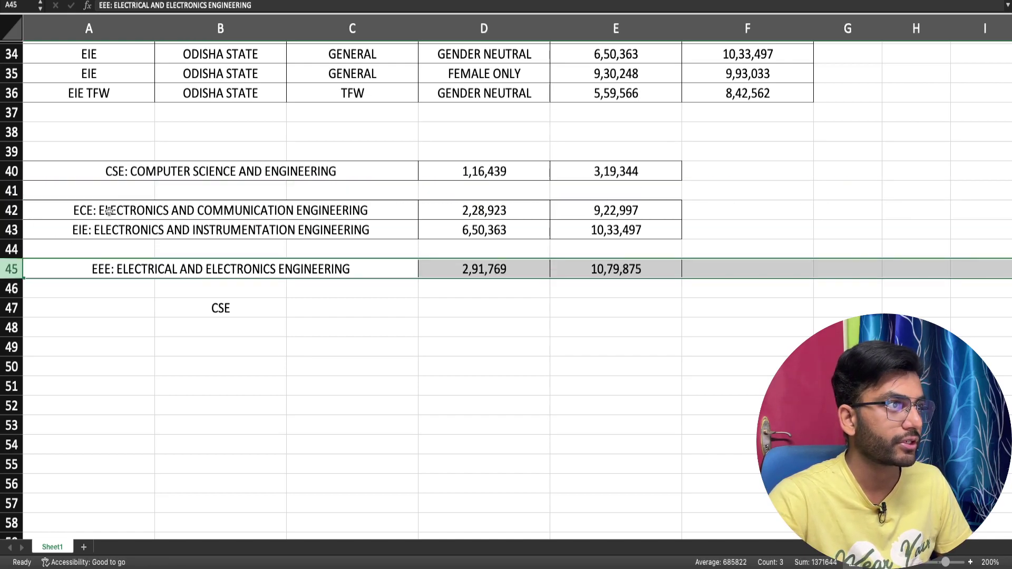
Move the ECE row of the branch summary up from row 42 to row 41
click(17, 209)
key(super+x)
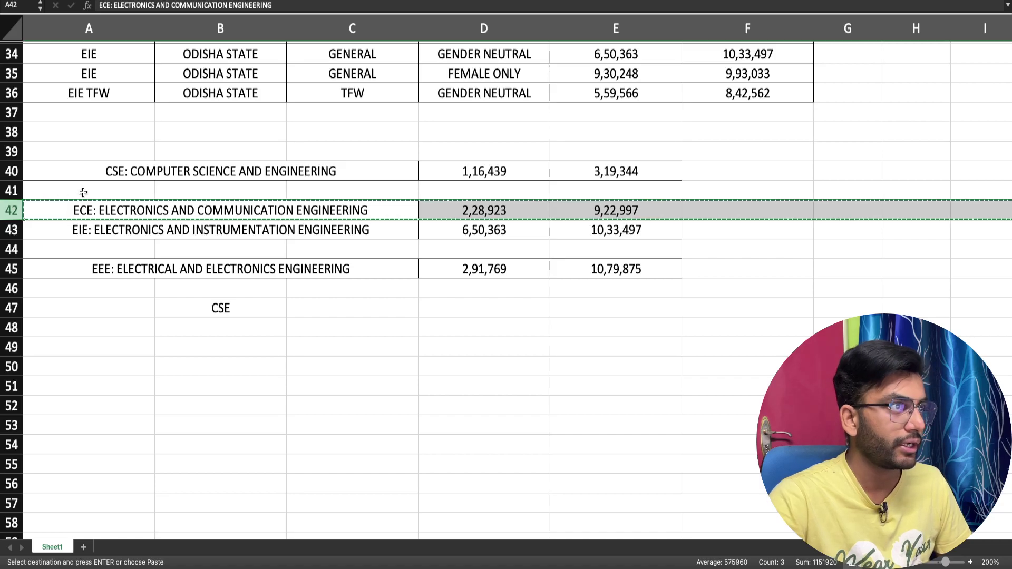
click(82, 194)
key(super+v)
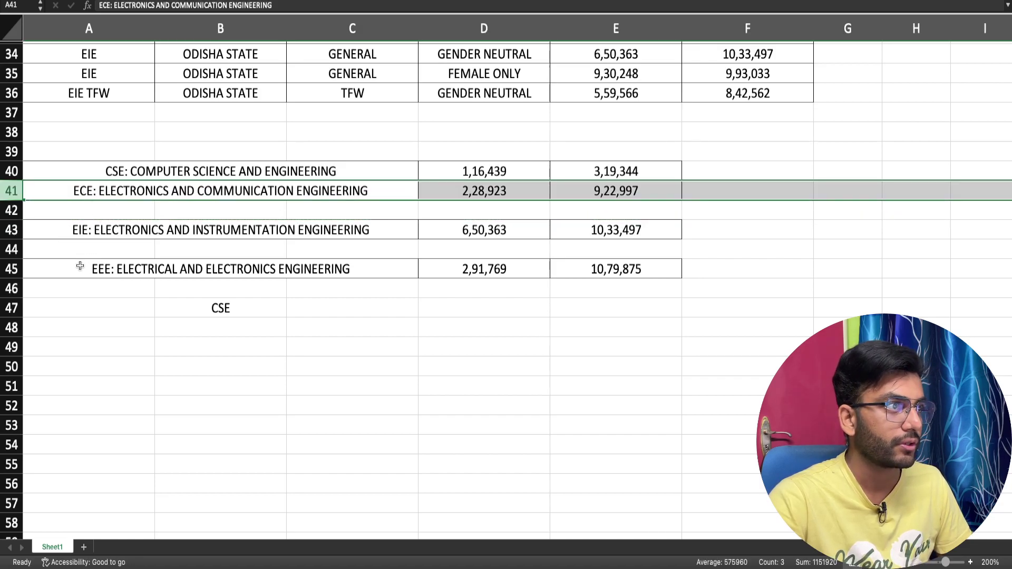
Move the EEE row from row 45 into row 42, between ECE and EIE
click(12, 269)
key(super+x)
click(77, 211)
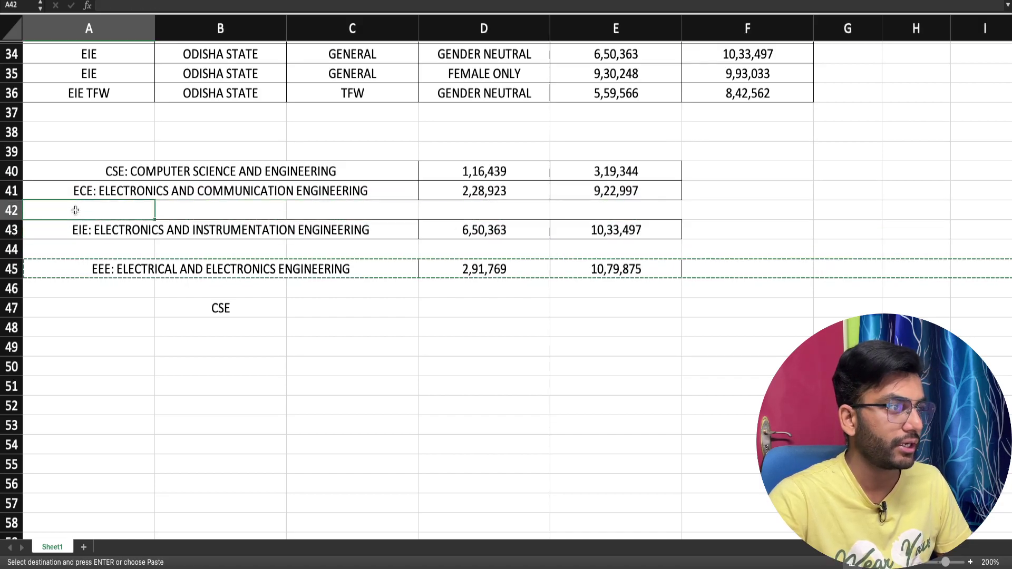
key(super+v)
click(150, 230)
click(178, 160)
shift+click(483, 231)
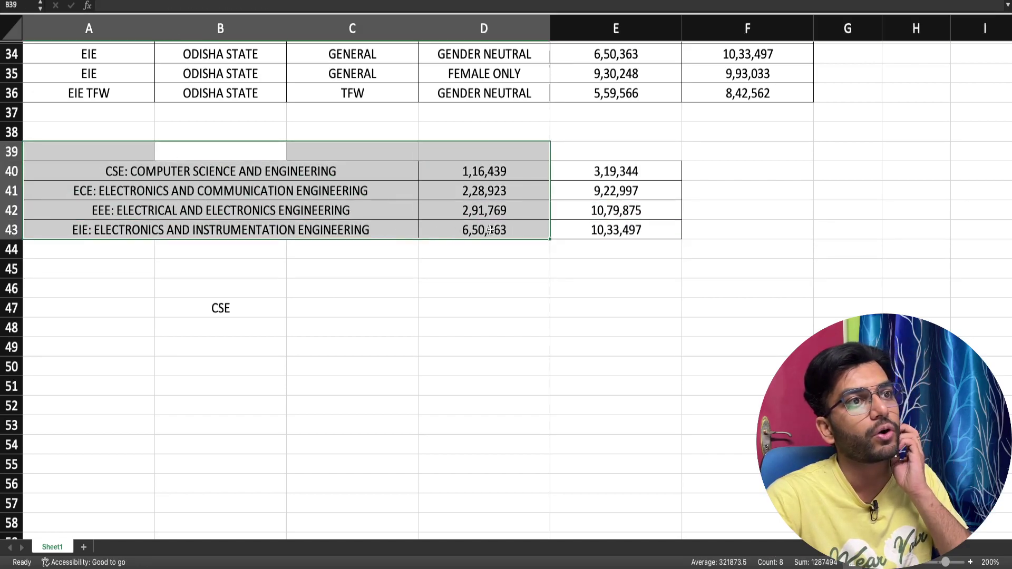
click(484, 231)
drag(379, 169, 595, 235)
click(595, 235)
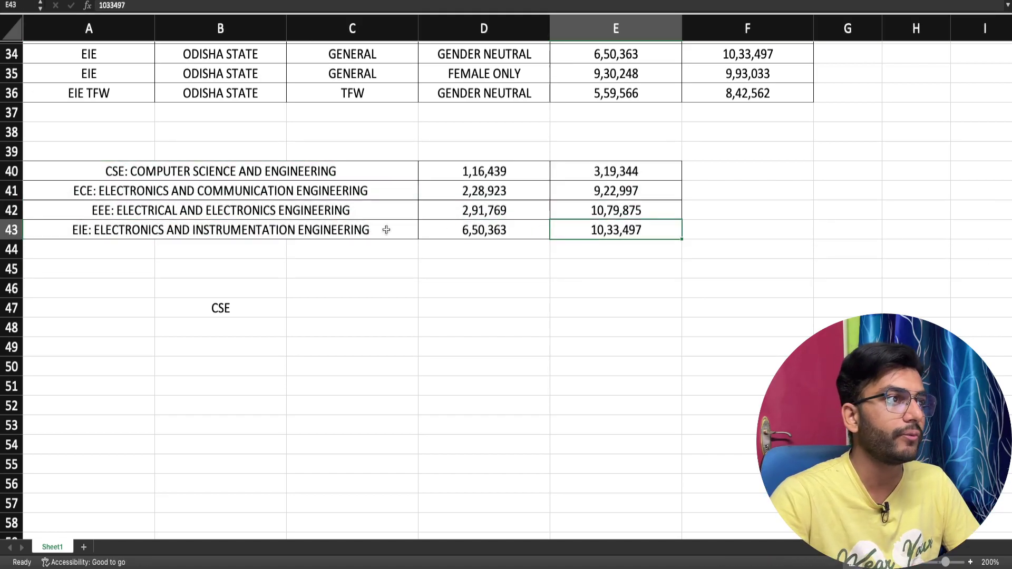
Enter the branch codes ECE, EEE and EIE in B48:B50, below CSE
click(219, 309)
click(228, 328)
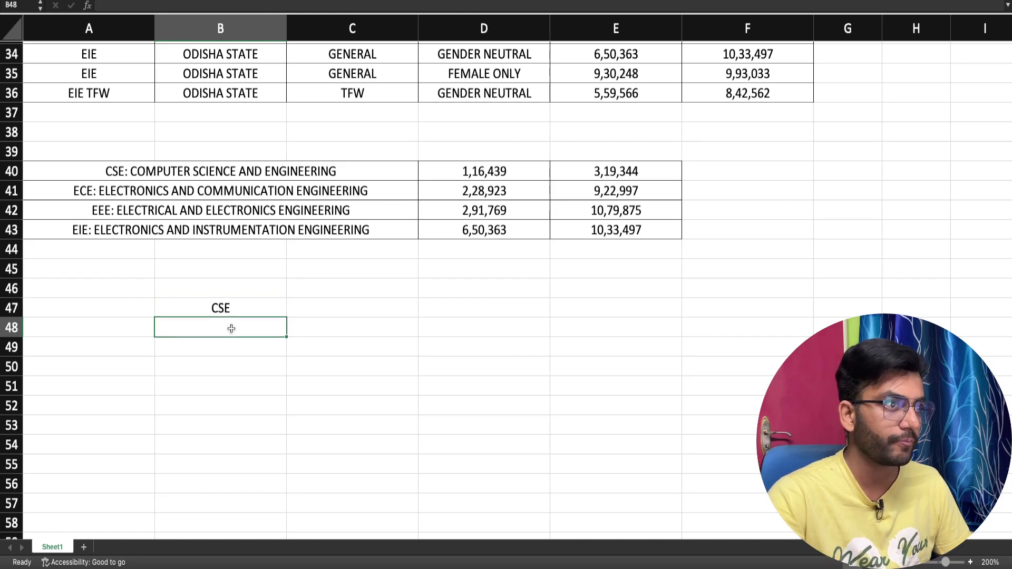
text(ECE)
key(Return)
text(EEE)
key(Return)
text(E)
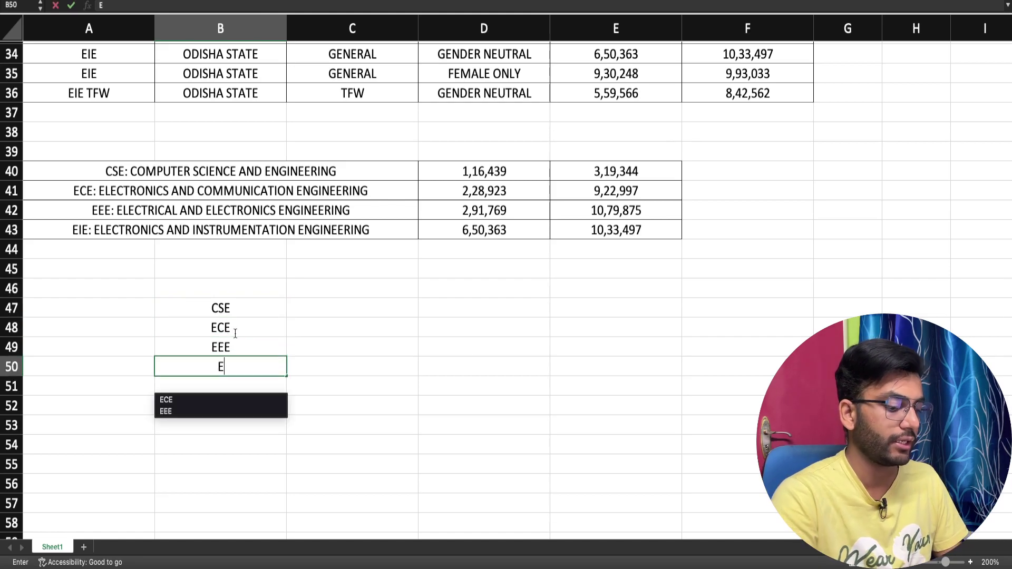
text(IE)
key(Return)
click(337, 308)
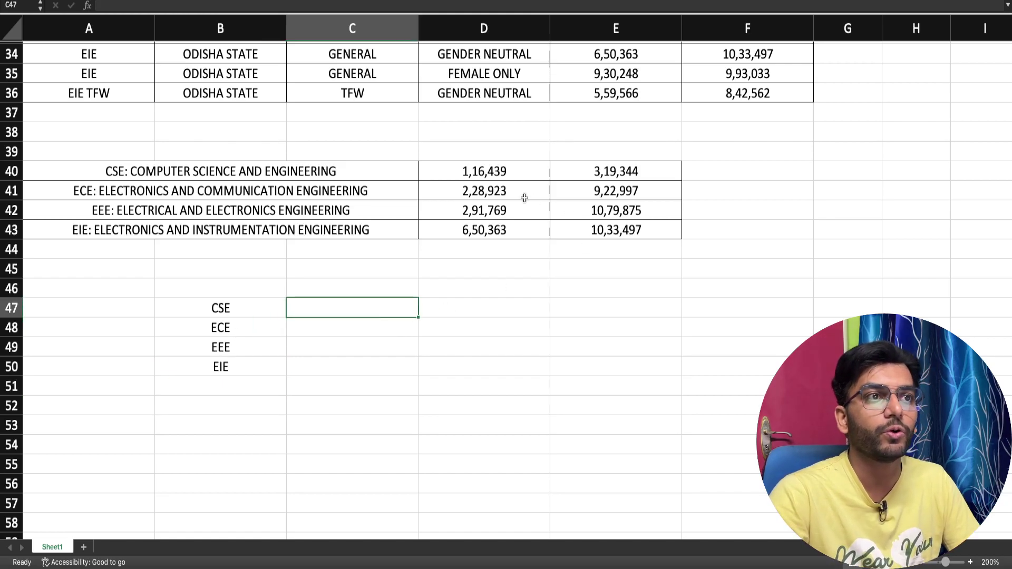
click(489, 174)
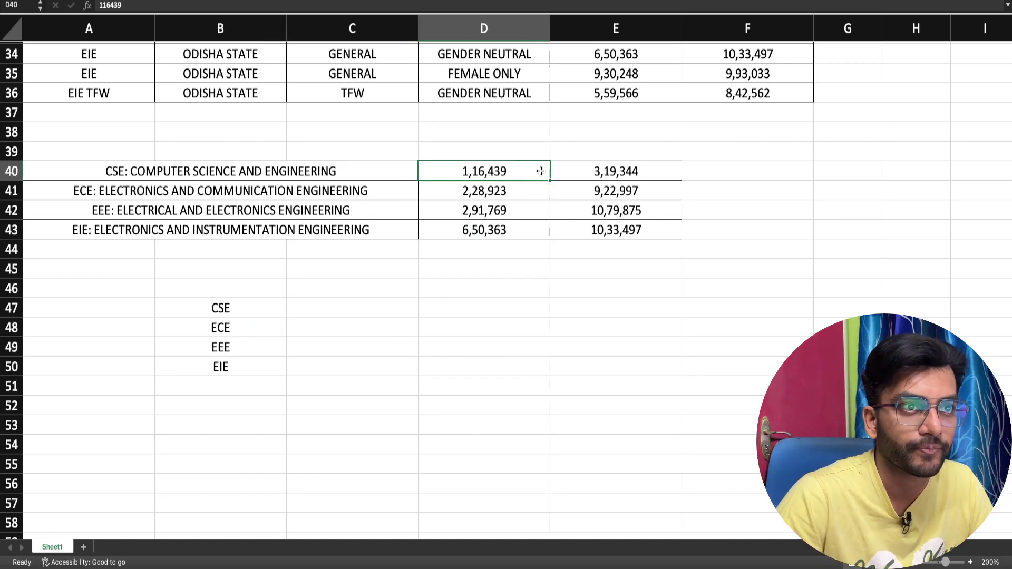
click(594, 230)
drag(595, 239, 598, 219)
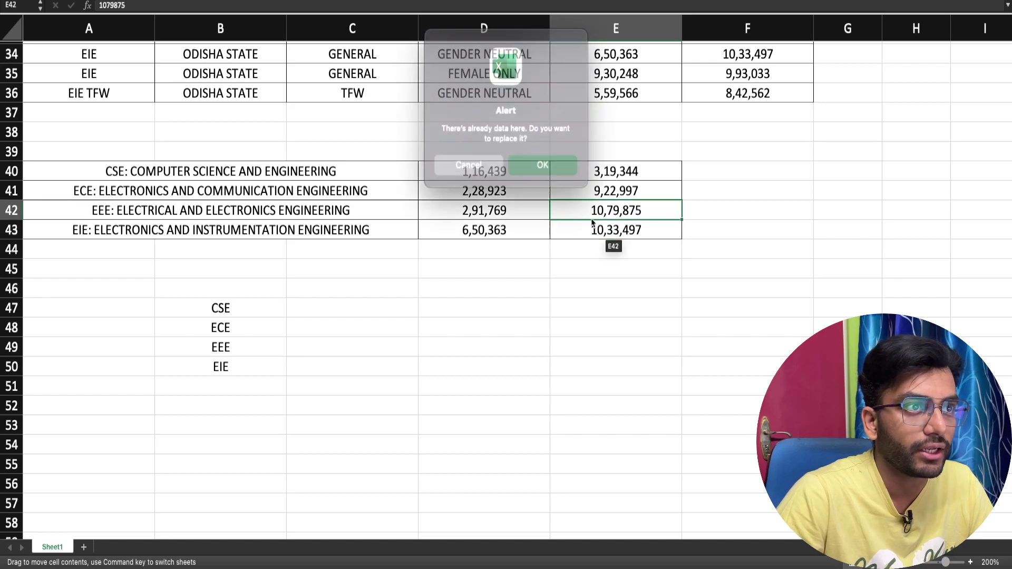
key(Escape)
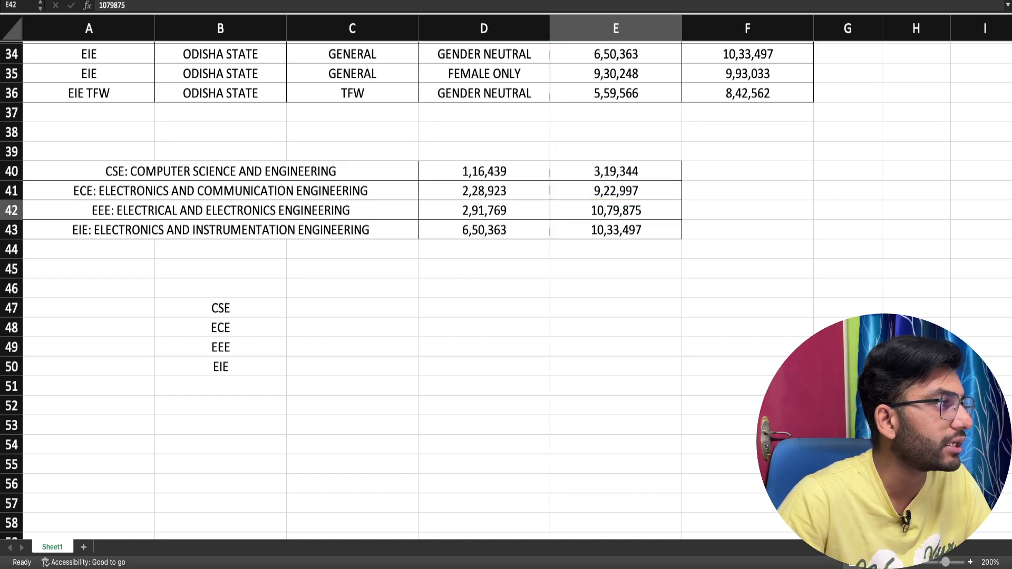
Copy the closing rank of the EEE Outside Odisha, General row (F18) into E41 of the branch summary
click(550, 246)
click(559, 232)
scroll(562, 240, up, 10)
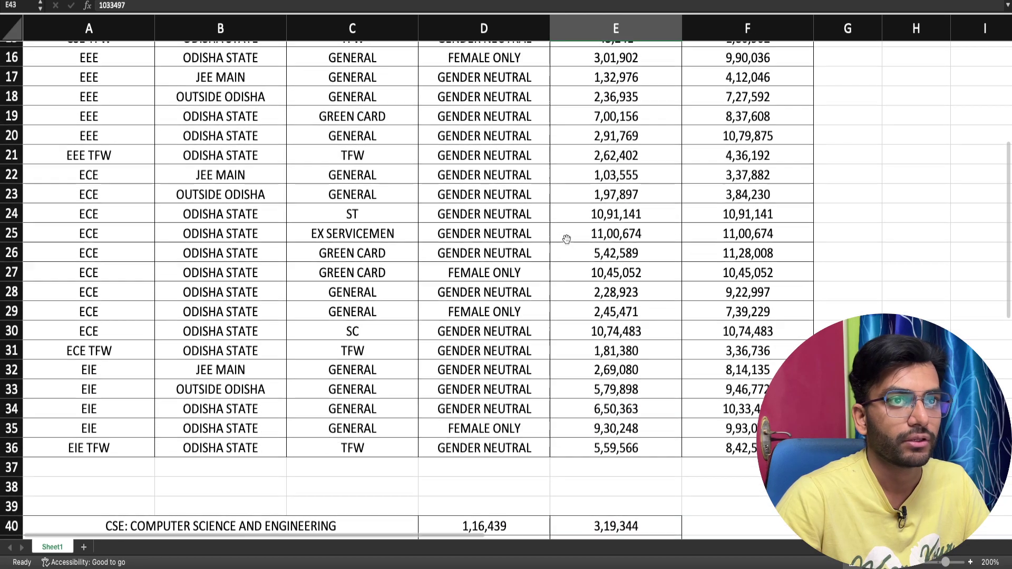
scroll(253, 220, up, 2)
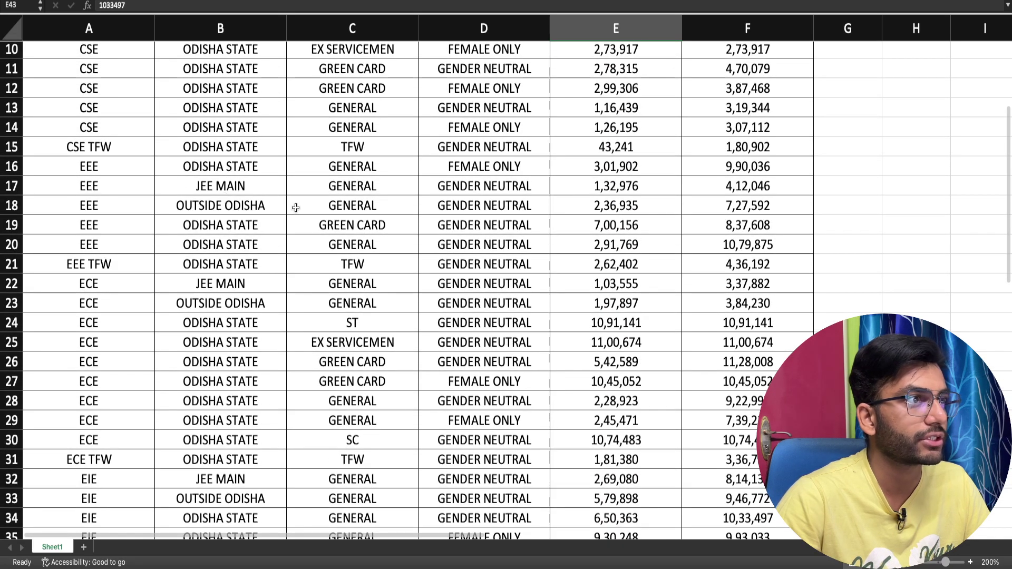
click(489, 207)
key(Right)
key(Right)
scroll(606, 253, down, 6)
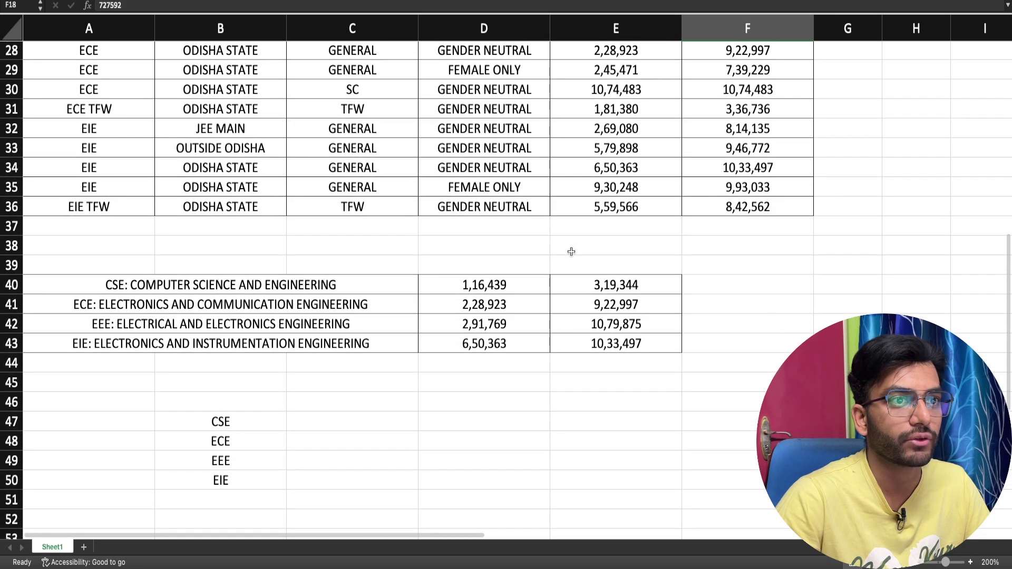
scroll(571, 251, up, 3)
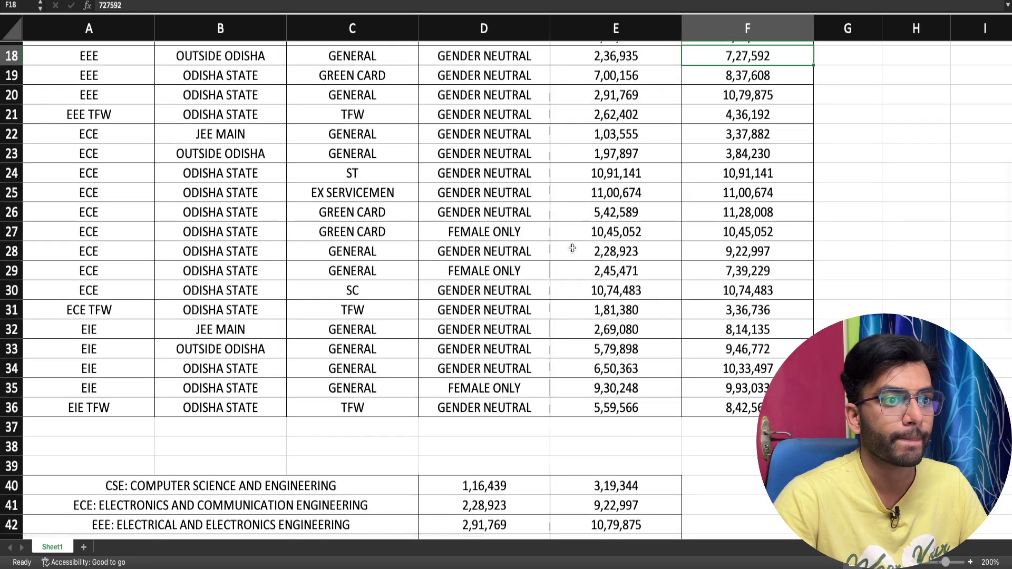
scroll(572, 248, up, 1)
key(ctrl+c)
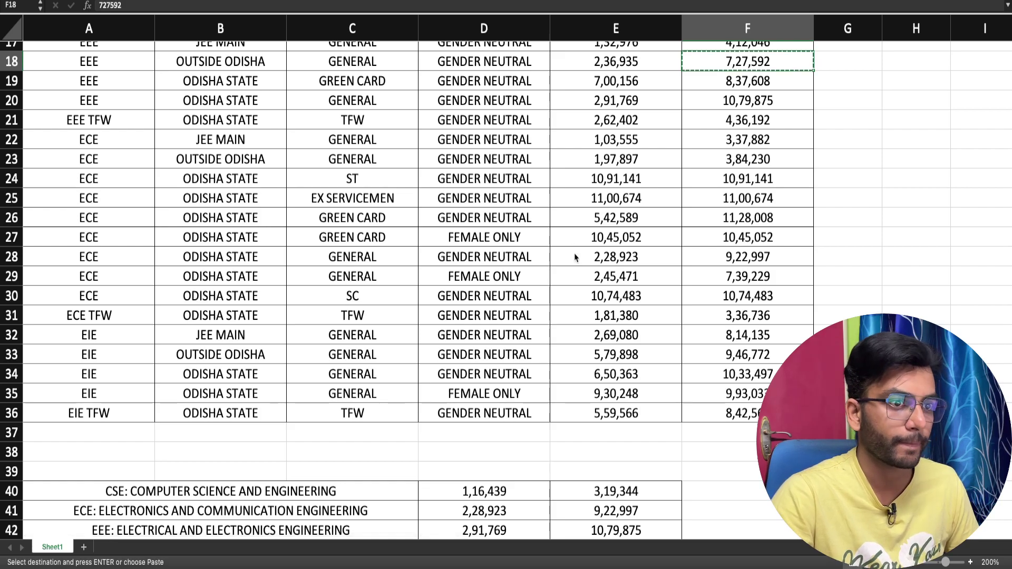
scroll(524, 311, down, 1)
click(621, 490)
key(ctrl+v)
Undo the paste in E41 and paste the copied closing rank 7,27,592 into the EEE cell E42
click(621, 503)
scroll(542, 473, down, 3)
key(ctrl+v)
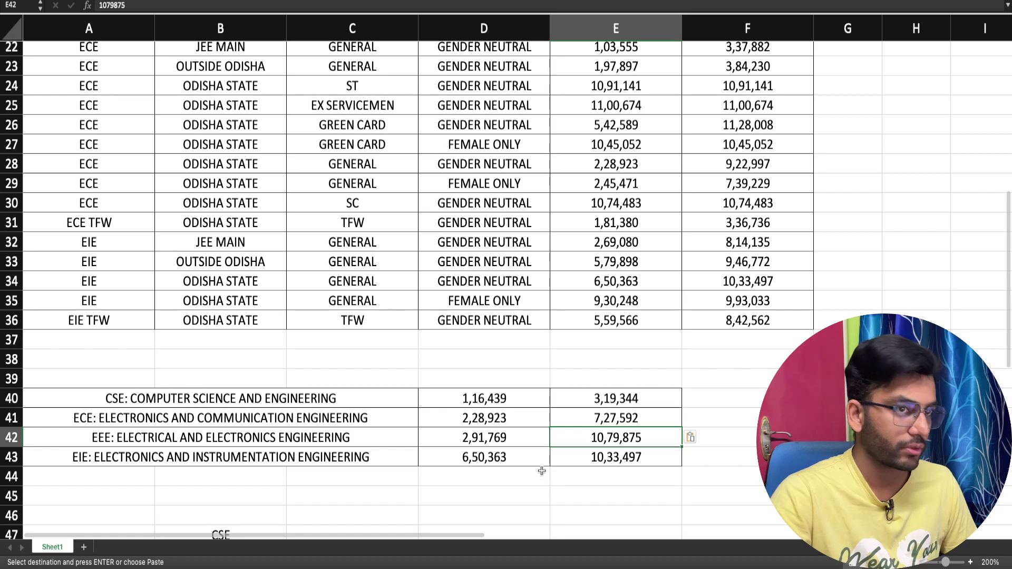
key(ctrl+z)
key(ctrl+v)
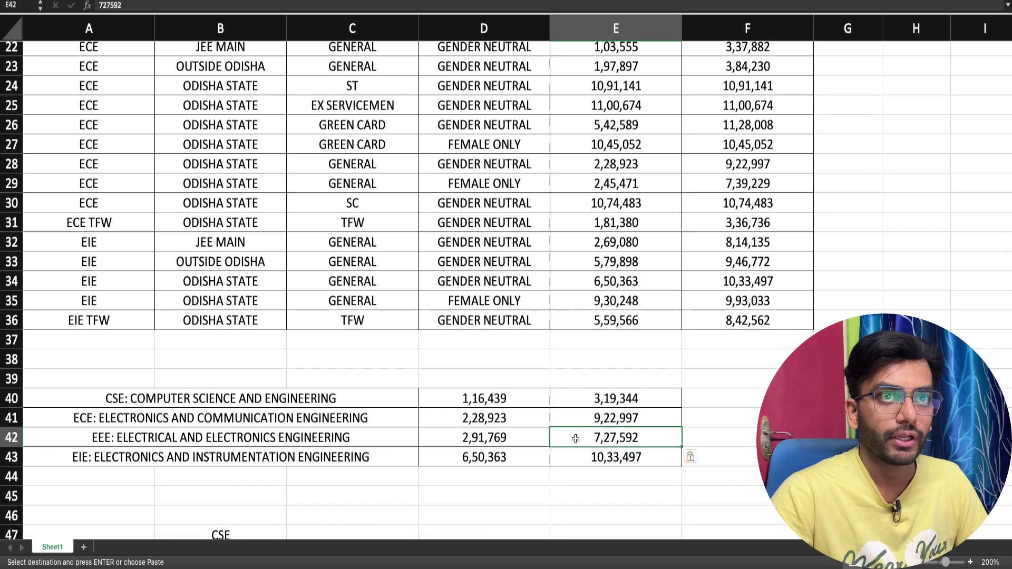
Check the opening and closing ranks of the EEE Odisha State, General row in E20:F20
scroll(576, 438, up, 8)
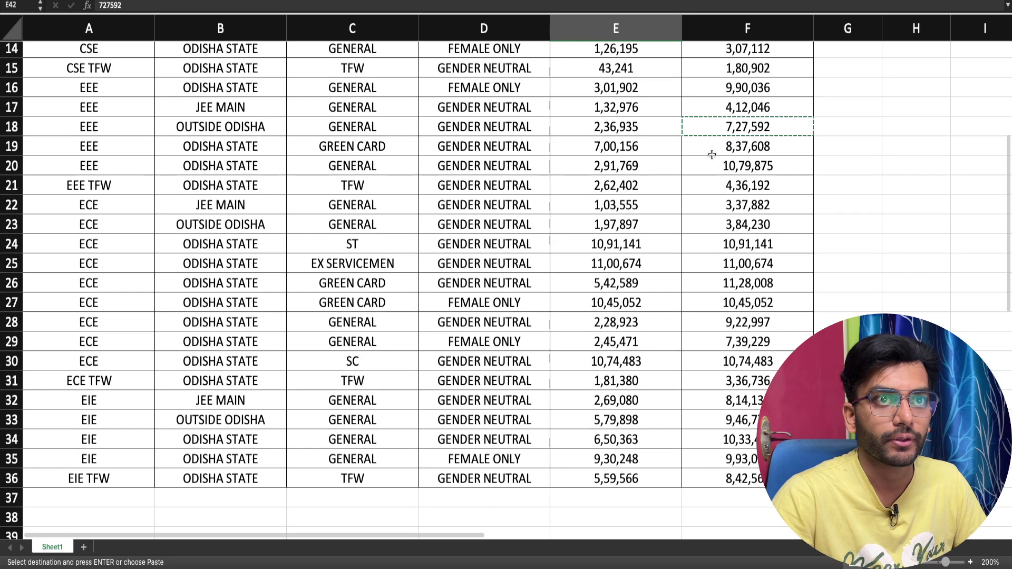
click(716, 163)
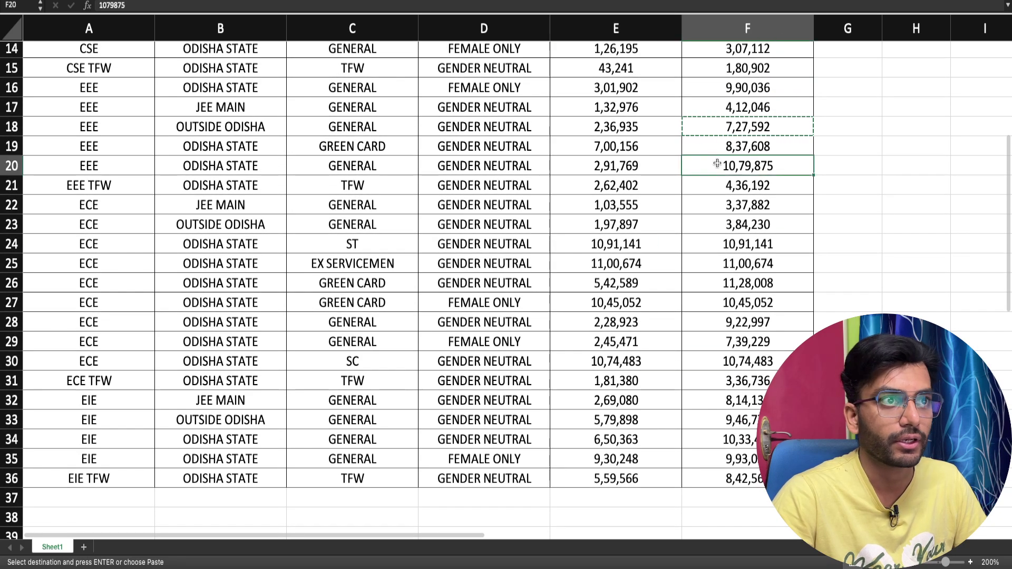
click(532, 165)
drag(590, 166, 729, 168)
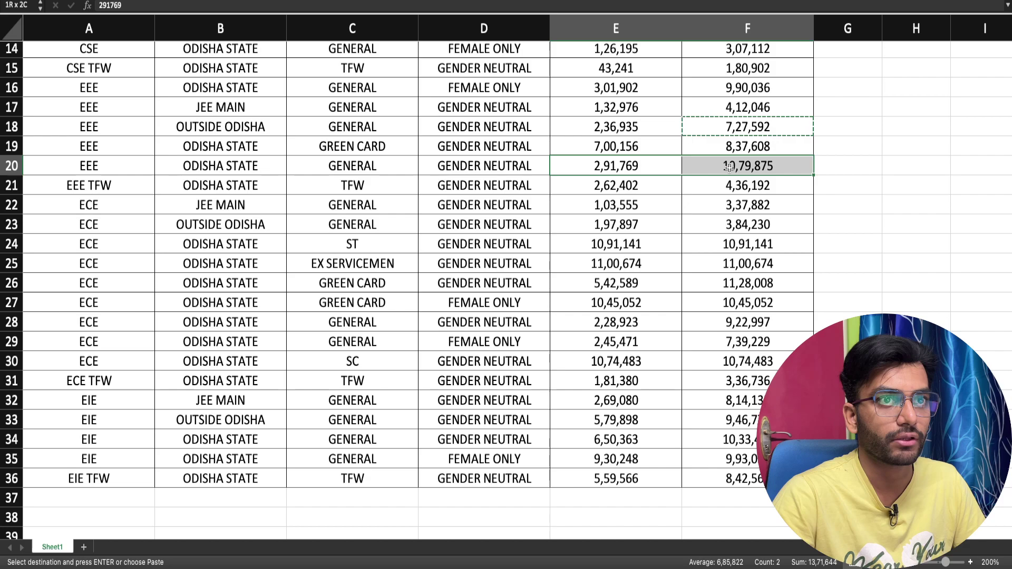
click(616, 170)
Undo the closing rank pasted into the EEE cell E42
scroll(614, 193, down, 1)
scroll(613, 194, down, 3)
click(608, 433)
key(super+c)
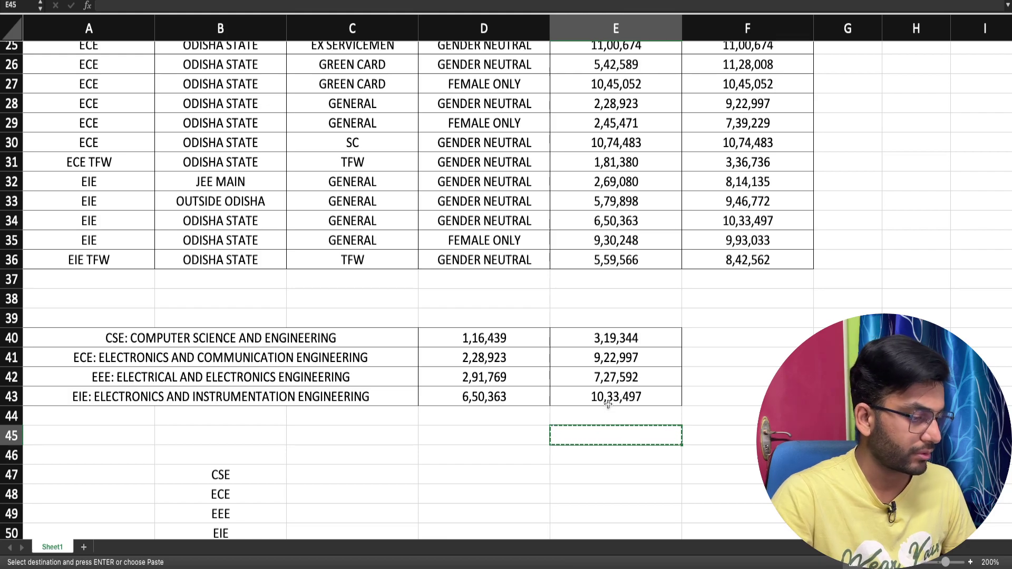
key(super+z)
click(608, 405)
click(608, 380)
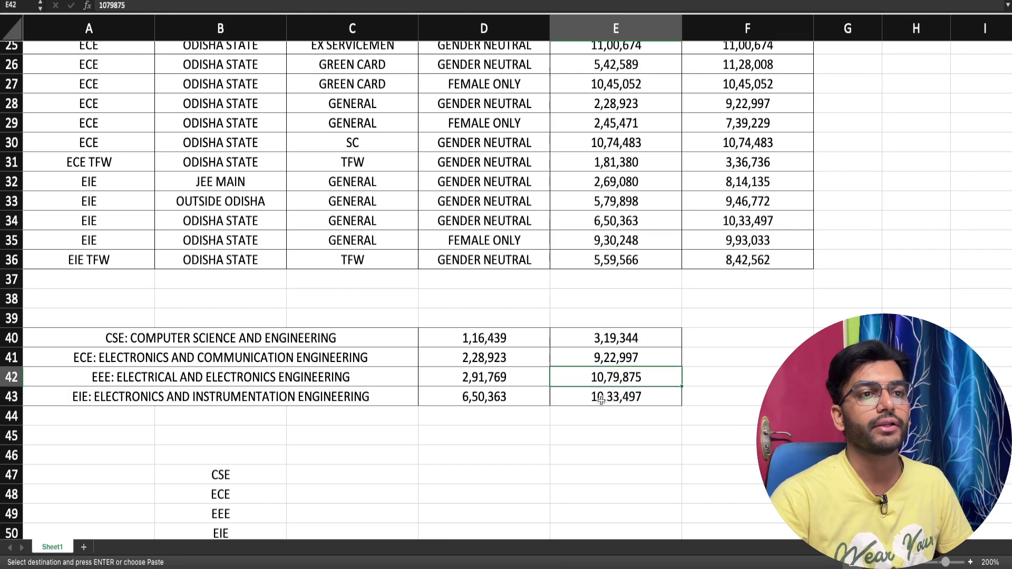
Compare the closing ranks in E41:E43 of the branch summary with the General rows of the source table
click(560, 403)
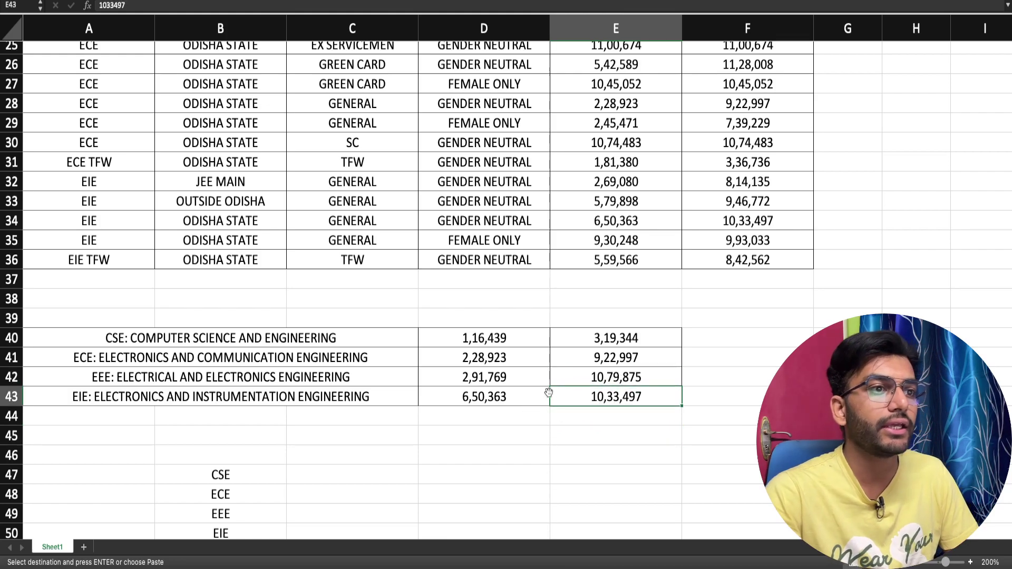
click(757, 216)
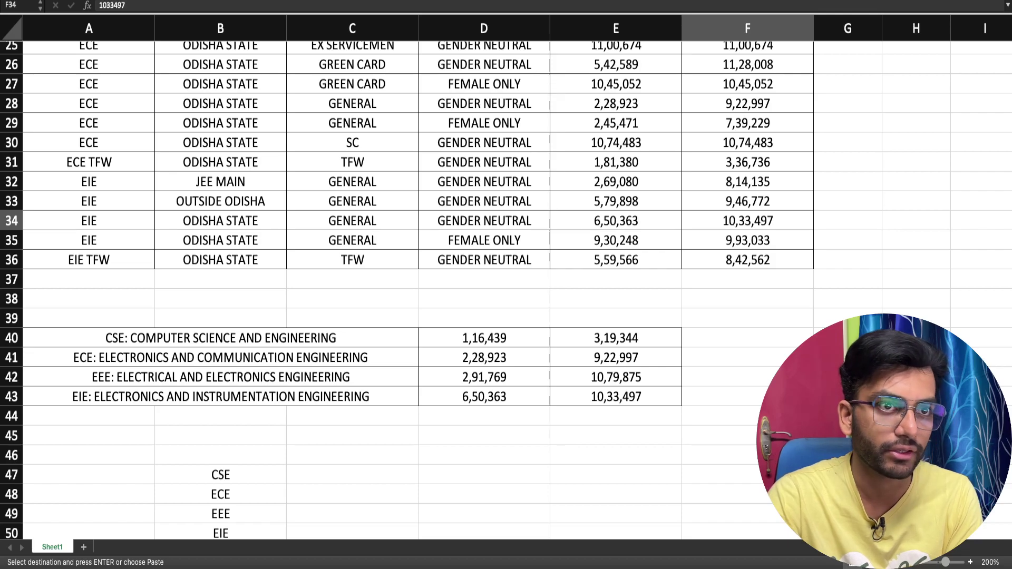
click(606, 359)
click(598, 379)
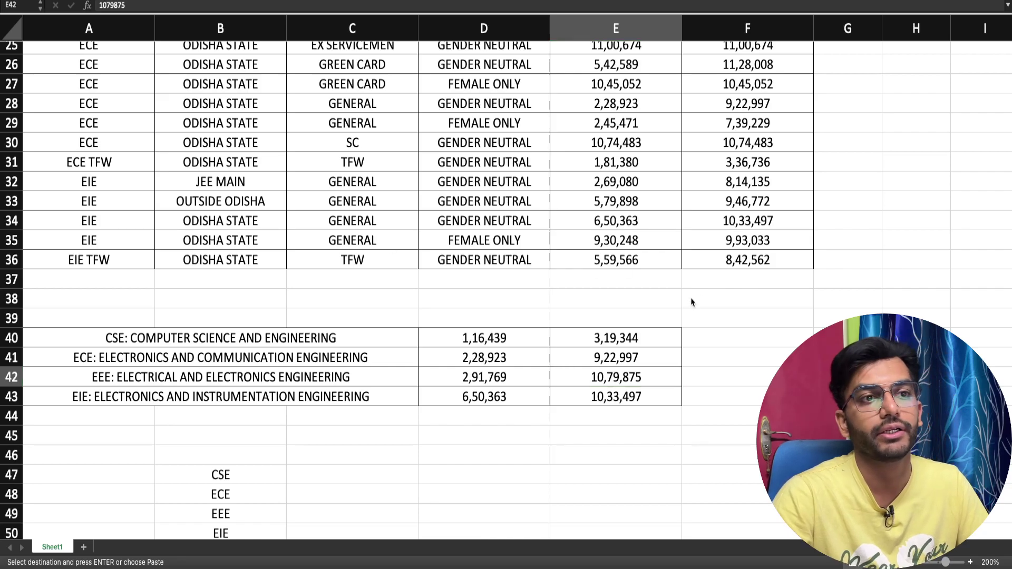
scroll(694, 298, up, 5)
scroll(513, 300, down, 6)
scroll(512, 300, down, 1)
drag(382, 235, 616, 309)
Review the branch order listed in B47:B50 against the EIE opening rank in the branch summary
drag(176, 384, 211, 464)
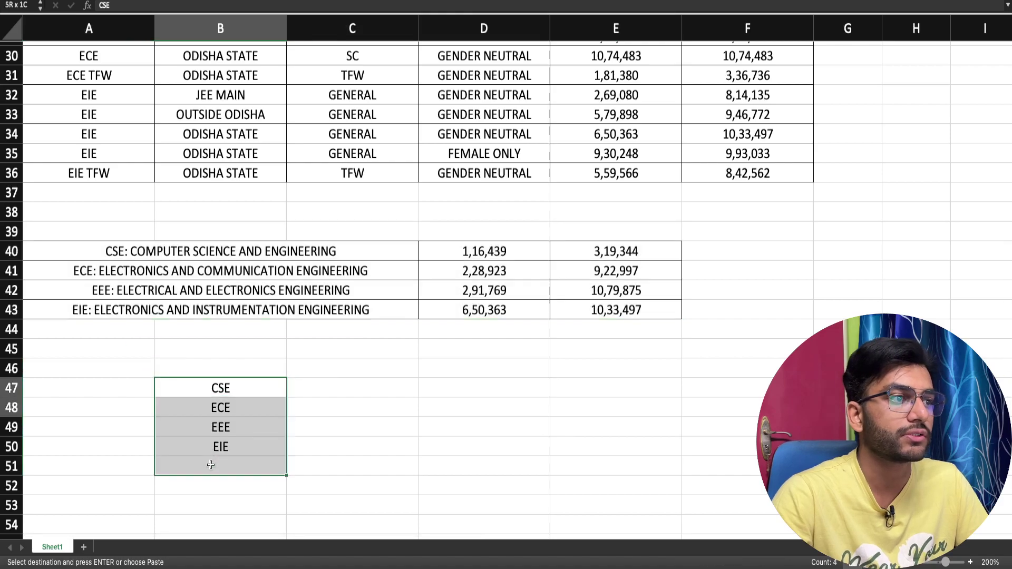
click(271, 422)
drag(221, 368, 270, 424)
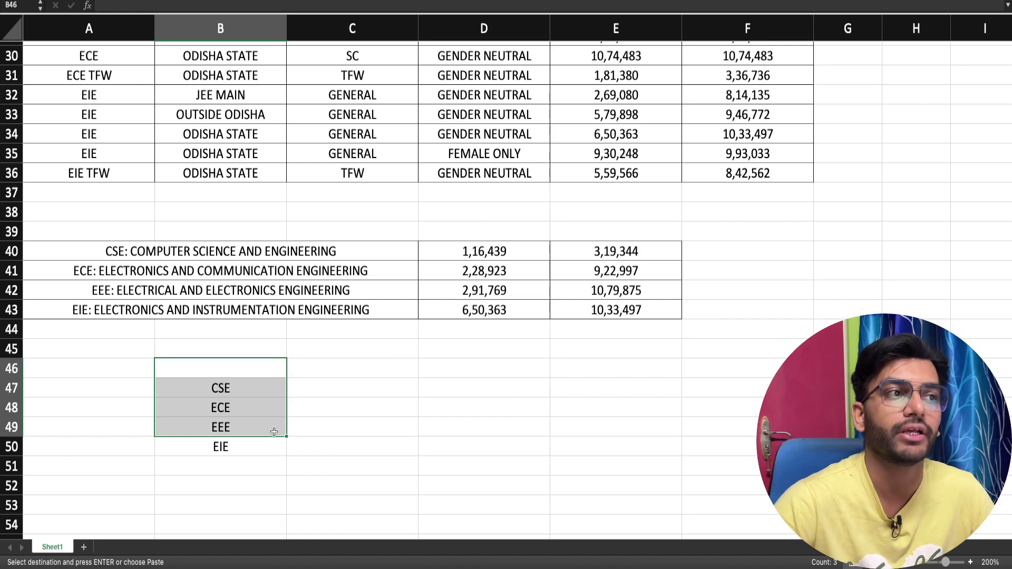
drag(220, 389, 226, 445)
click(246, 445)
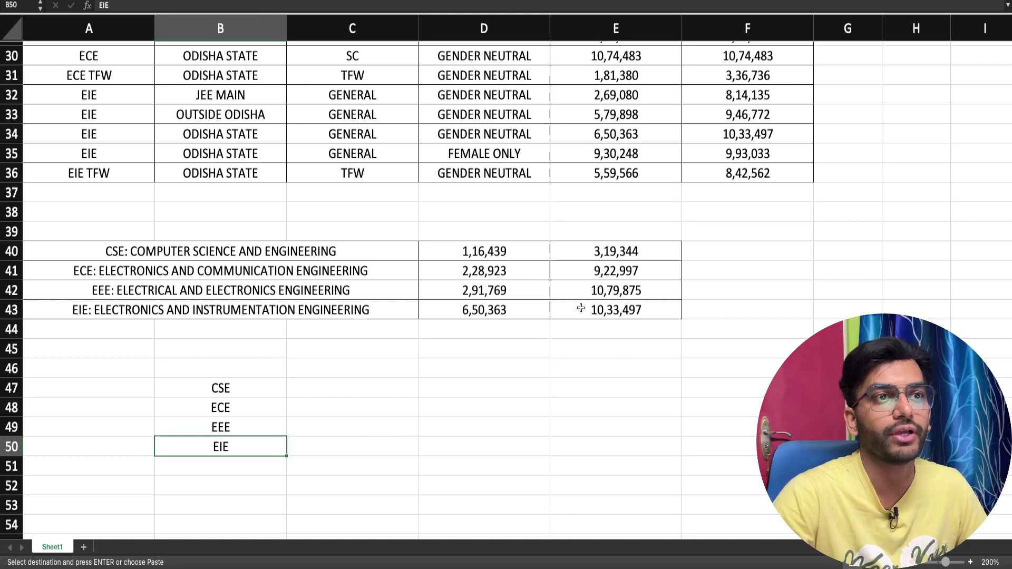
click(484, 310)
key(Down)
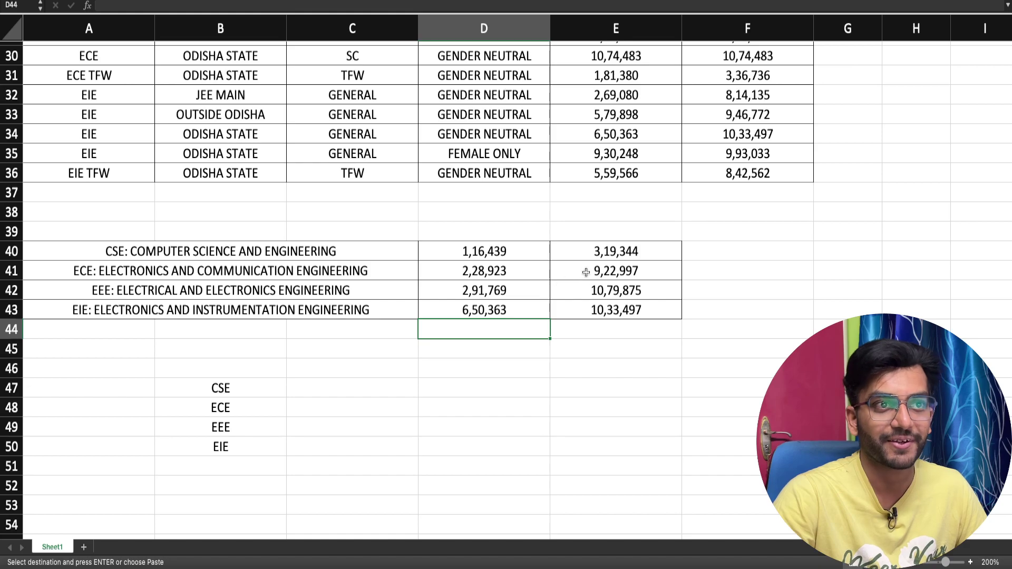
click(518, 312)
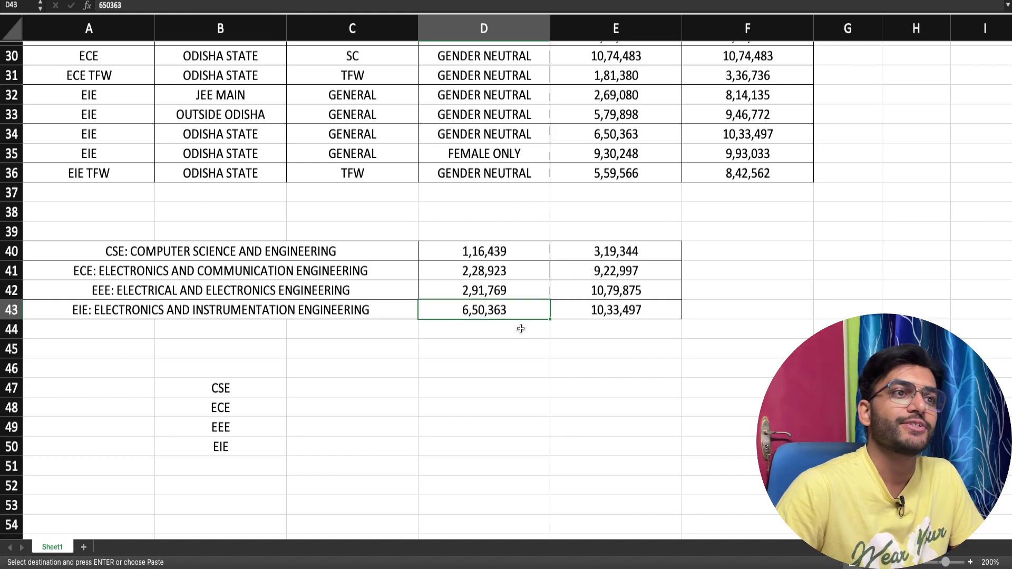